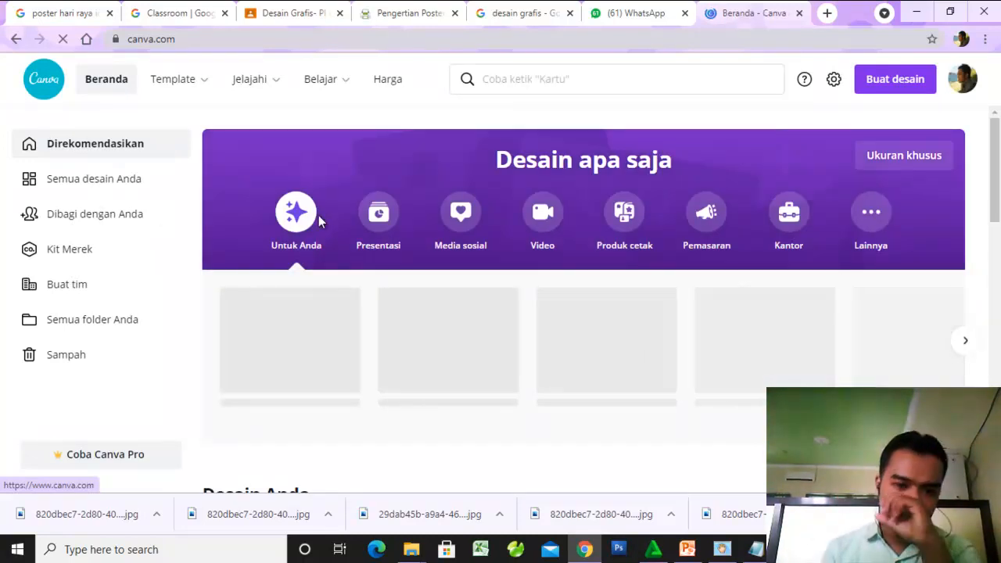
# - Look through the design types, recent designs and suggested templates on the Canva home page
pyautogui.scroll(-5, 630, 321)
pyautogui.scroll(2, 649, 284)
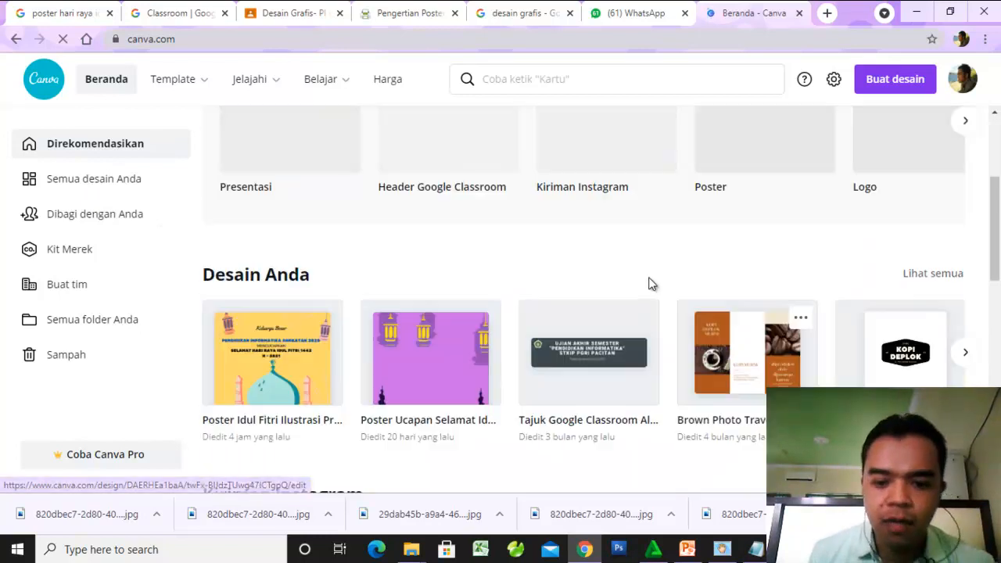
pyautogui.scroll(-4, 538, 344)
pyautogui.scroll(3, 542, 316)
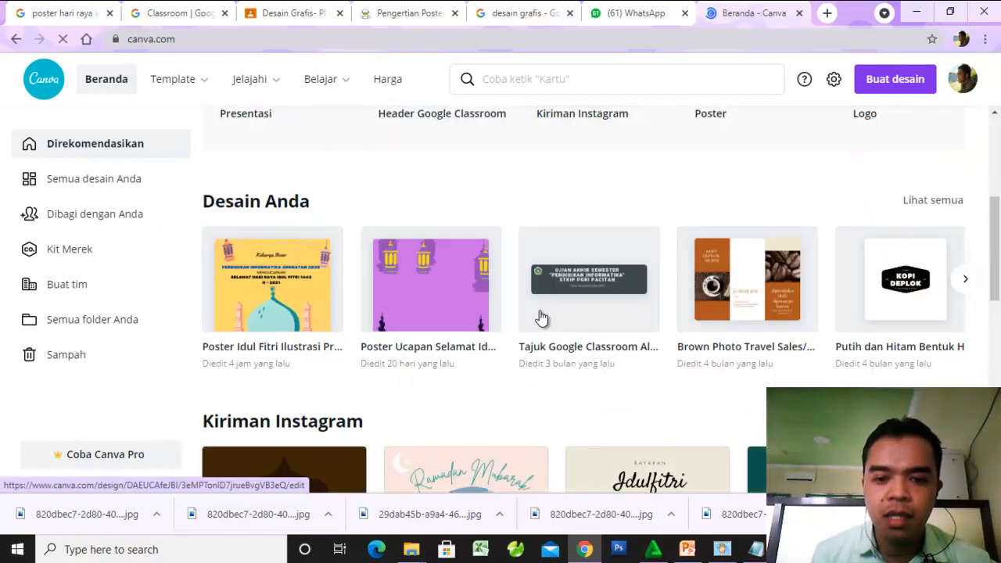
pyautogui.scroll(4, 542, 317)
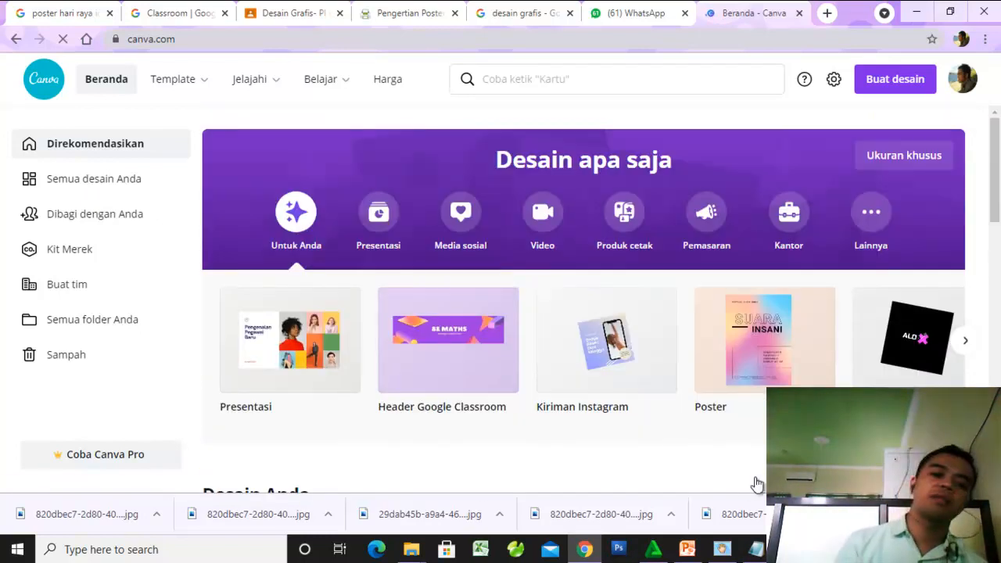
pyautogui.scroll(-2, 738, 492)
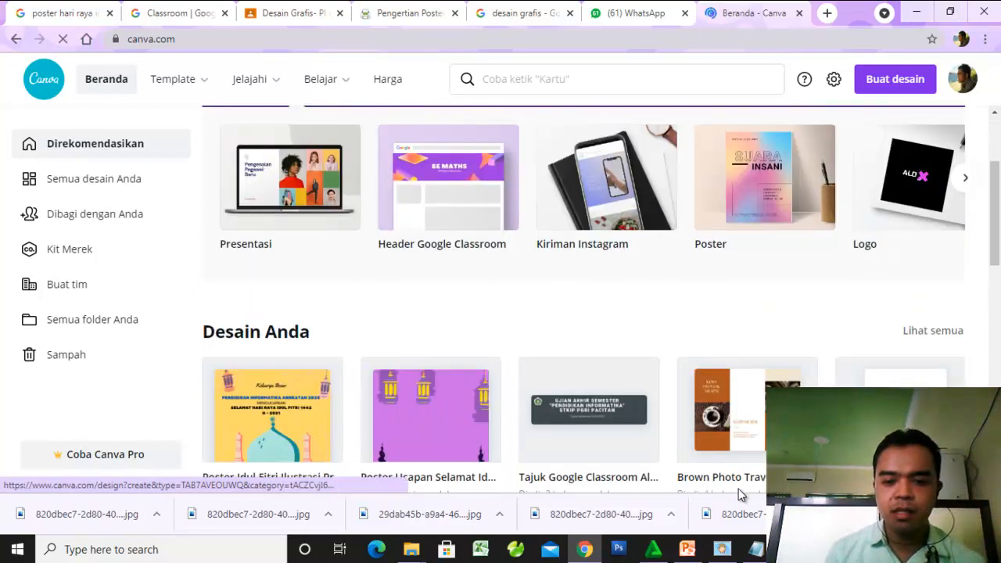
pyautogui.scroll(-2, 741, 494)
pyautogui.scroll(-5, 741, 494)
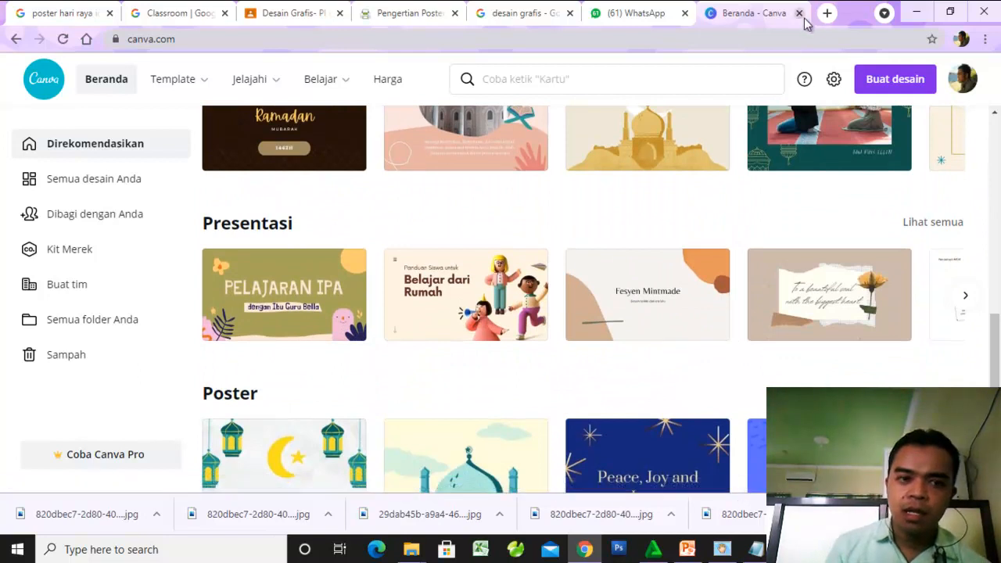
# - Open the Photopea online photo editor (photopea.com) in a new browser tab
pyautogui.click(826, 13)
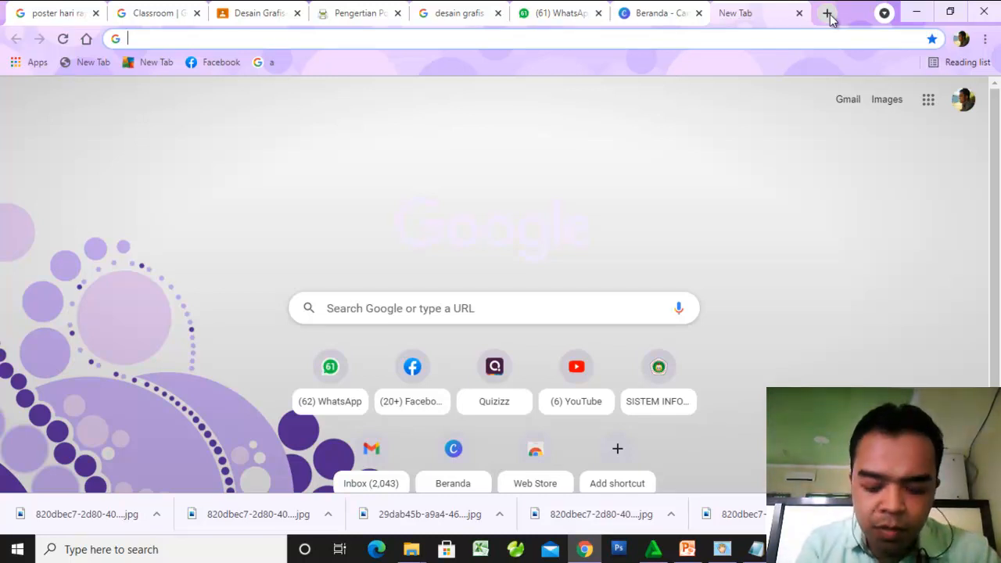
pyautogui.write('p')
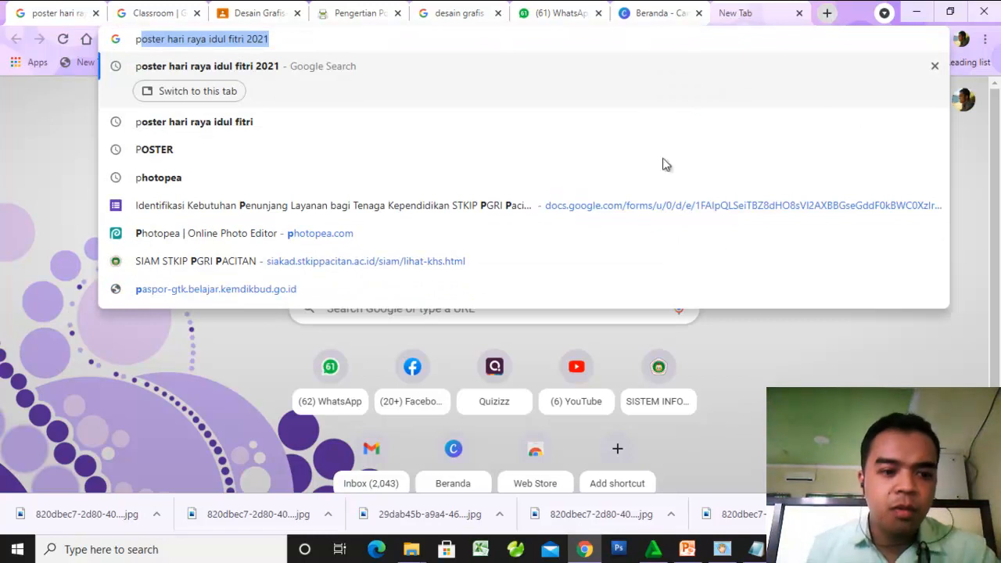
pyautogui.click(402, 233)
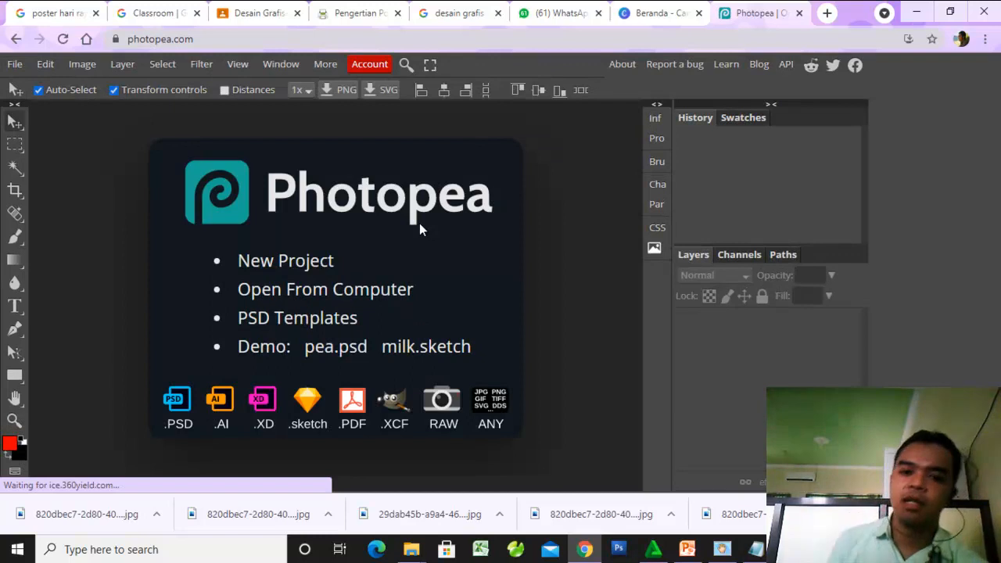
# - Switch back to Canva, look over its template categories through Sedang Tren, and return to the home page
pyautogui.click(668, 14)
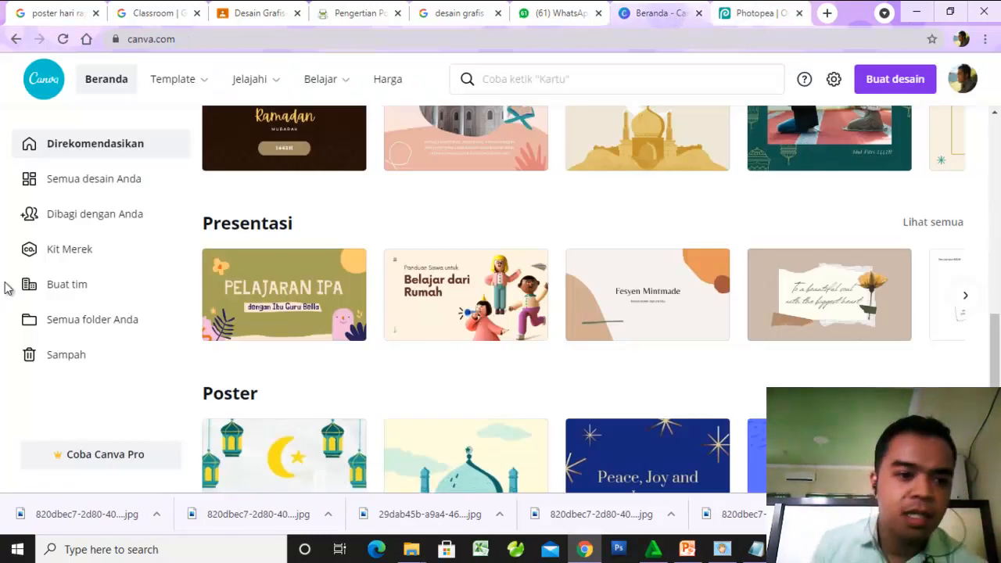
pyautogui.scroll(6, 196, 238)
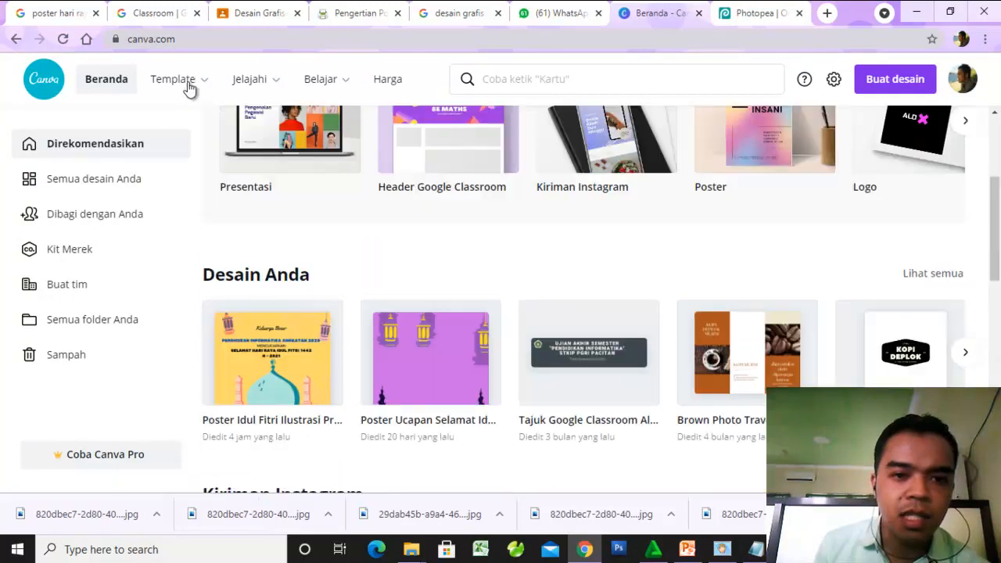
pyautogui.moveTo(178, 94)
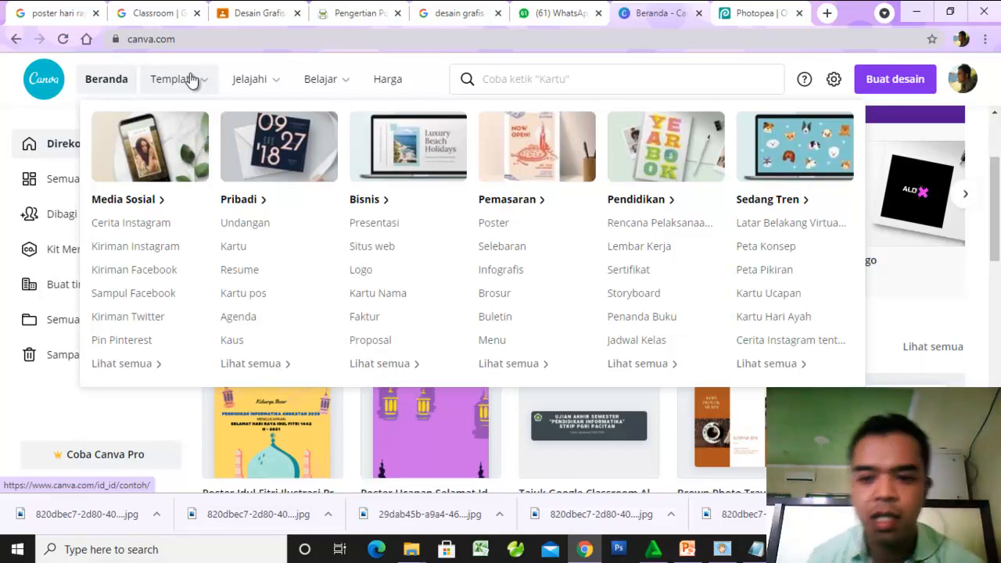
pyautogui.click(795, 201)
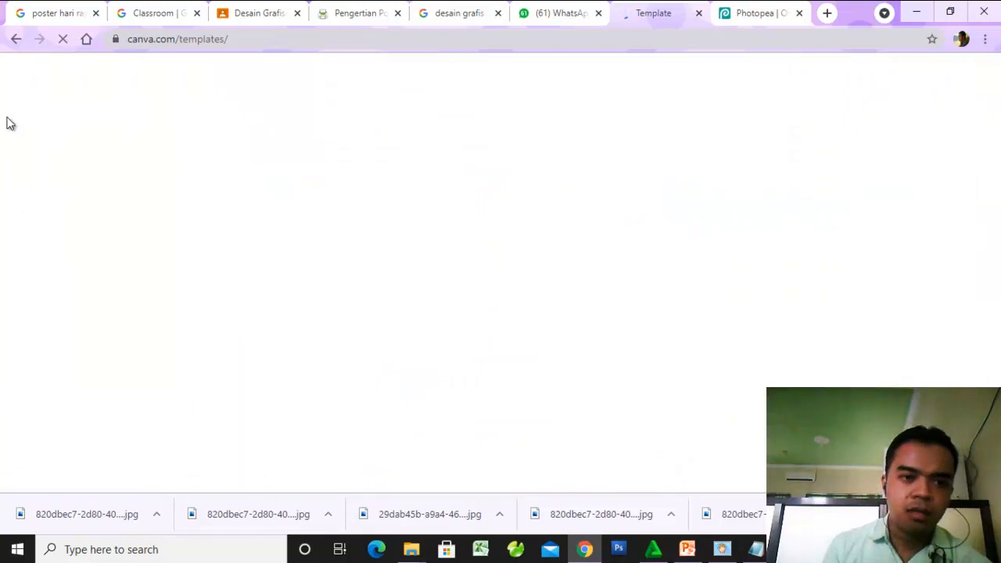
pyautogui.scroll(-3, 363, 238)
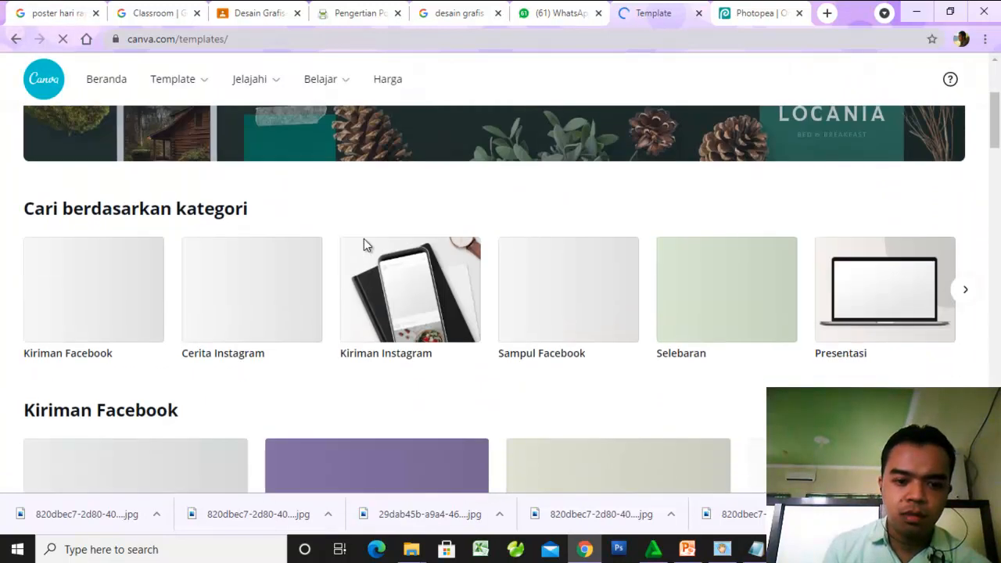
pyautogui.scroll(-2, 363, 242)
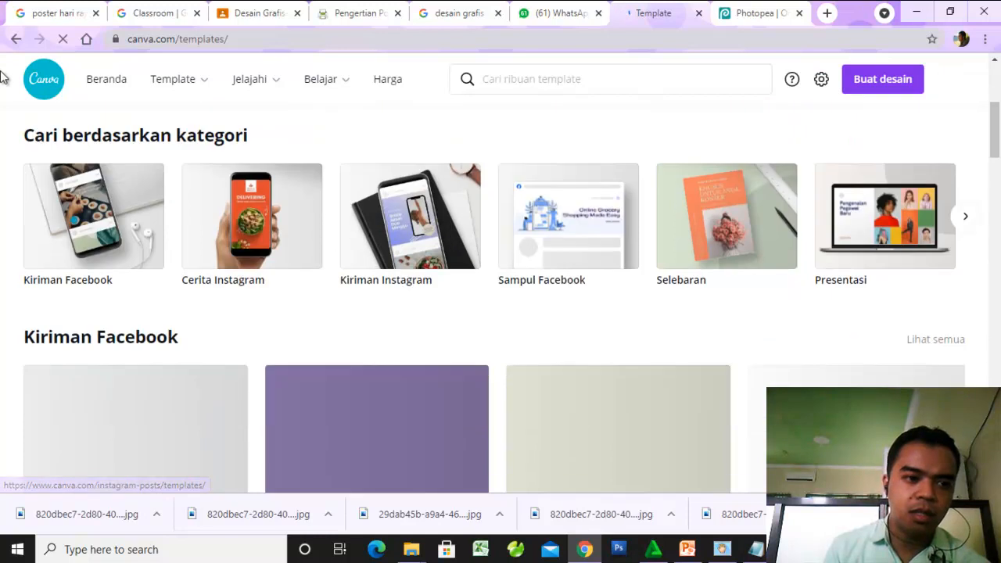
pyautogui.click(16, 43)
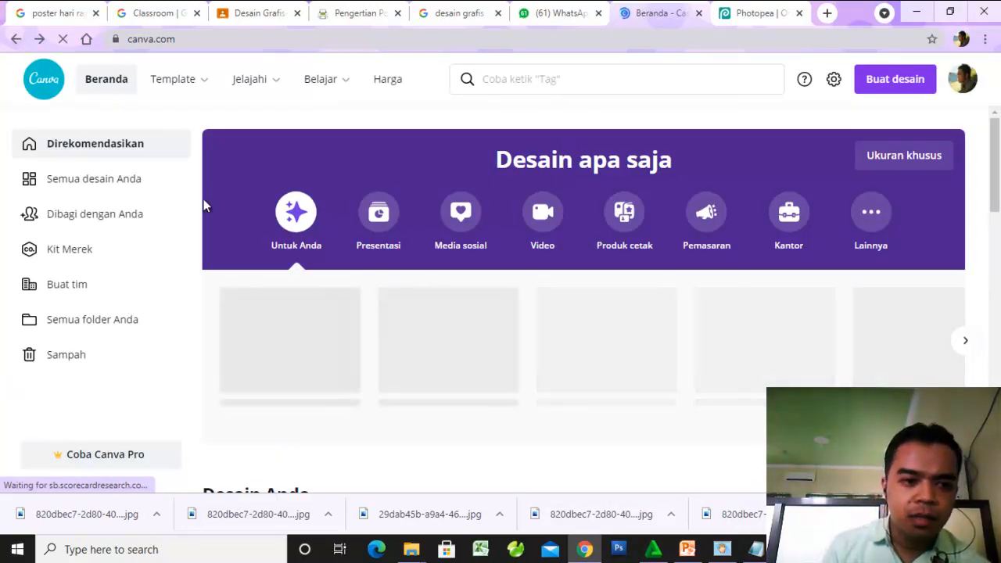
# - Browse the home page's Poster suggestions and open the full list of poster templates
pyautogui.scroll(-1, 641, 341)
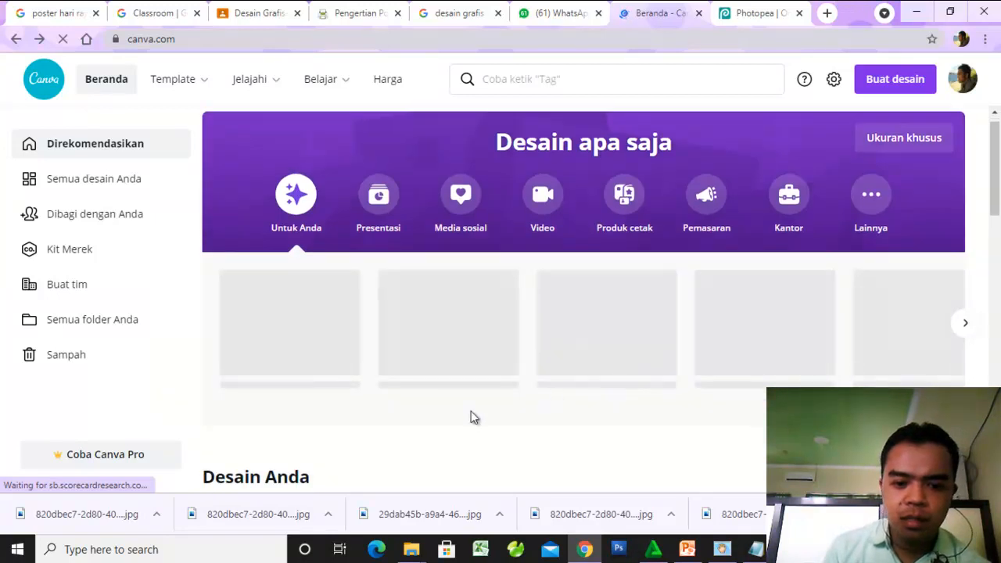
pyautogui.scroll(-5, 170, 350)
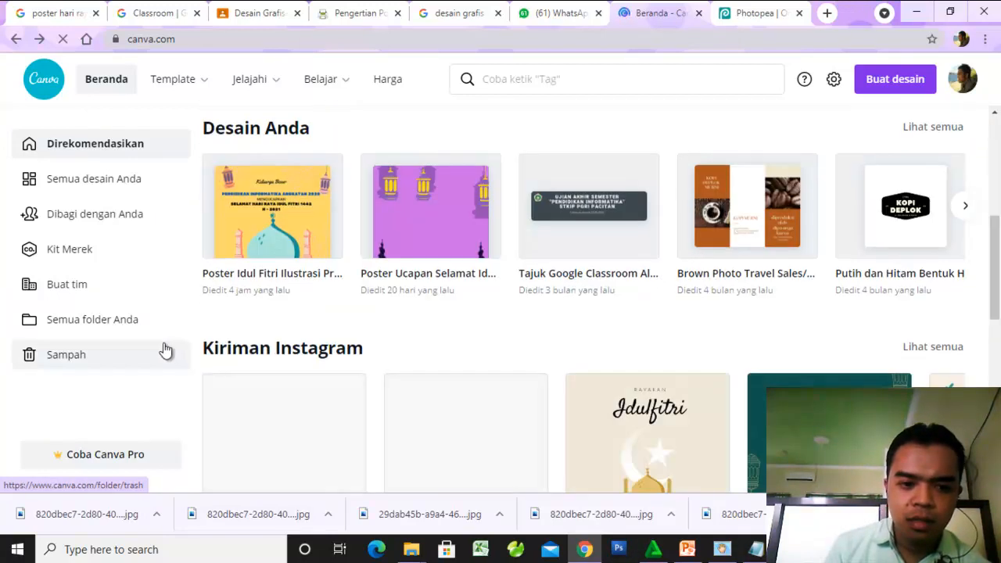
pyautogui.scroll(-1, 281, 332)
pyautogui.scroll(-1, 281, 332)
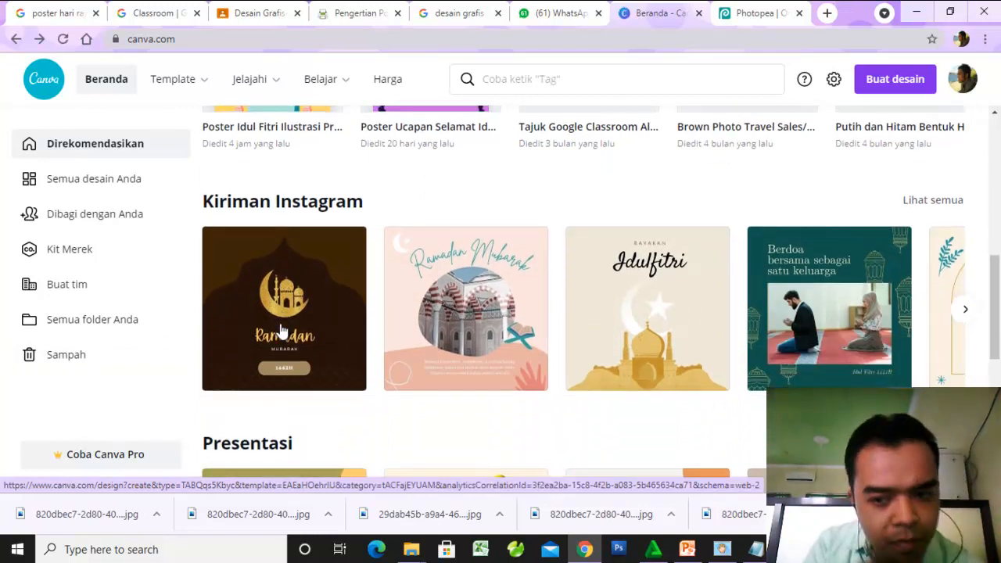
pyautogui.scroll(-1, 469, 334)
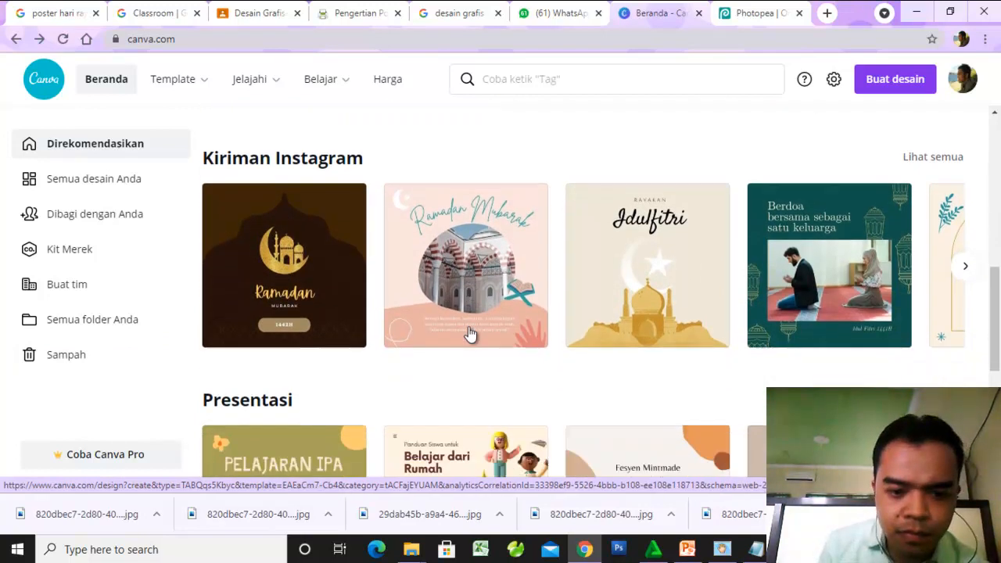
pyautogui.scroll(-3, 469, 334)
pyautogui.scroll(-3, 462, 347)
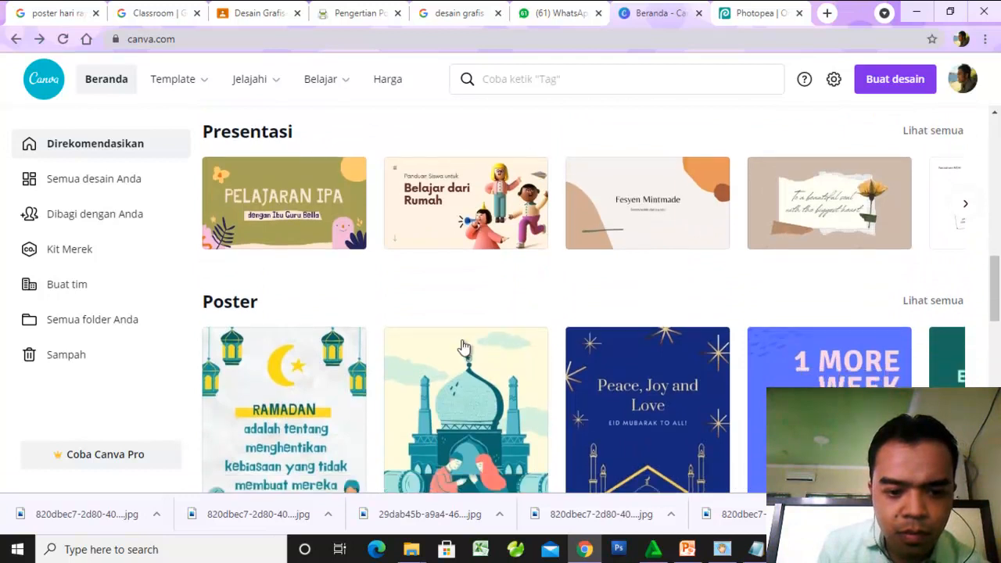
pyautogui.scroll(1, 463, 346)
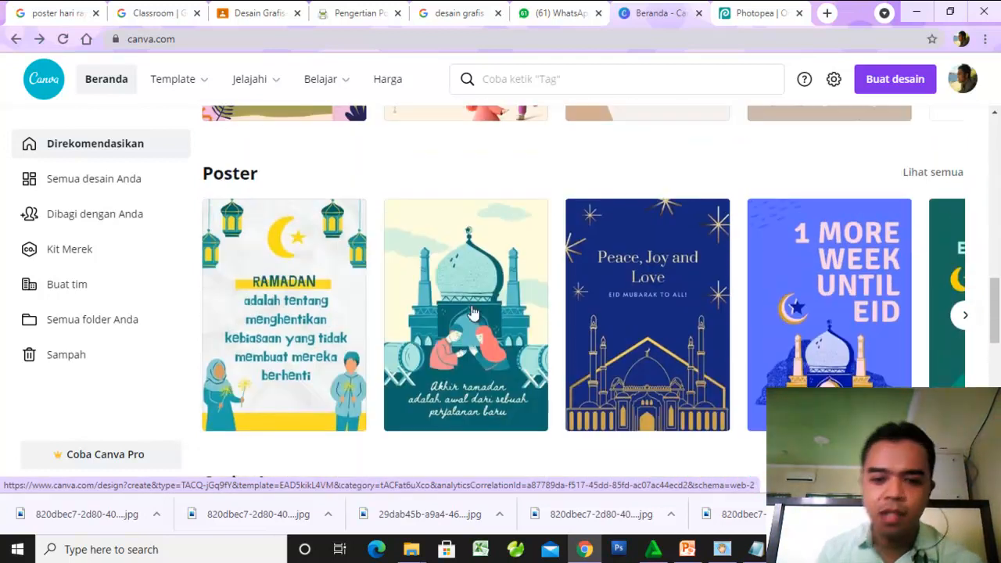
pyautogui.click(964, 315)
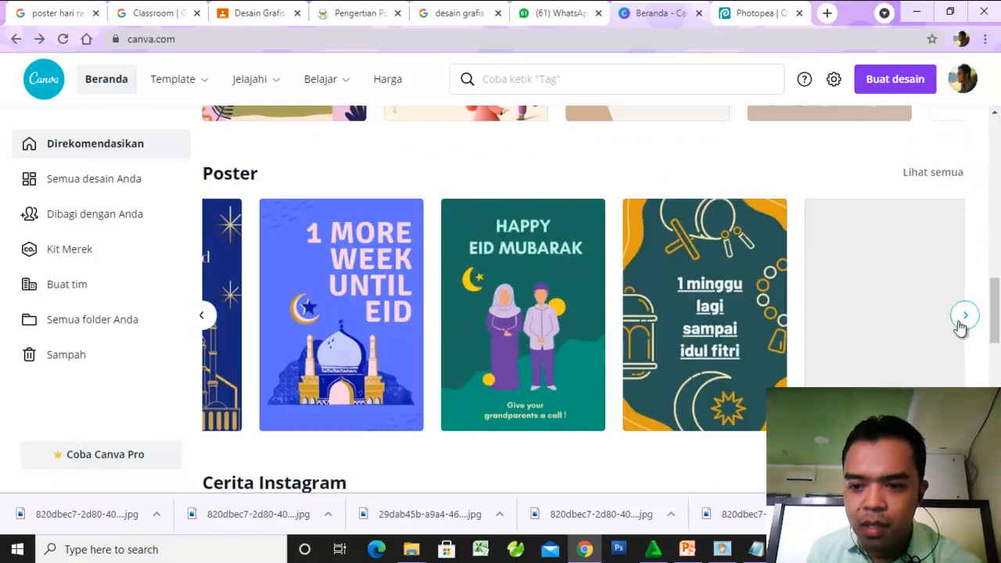
pyautogui.click(963, 315)
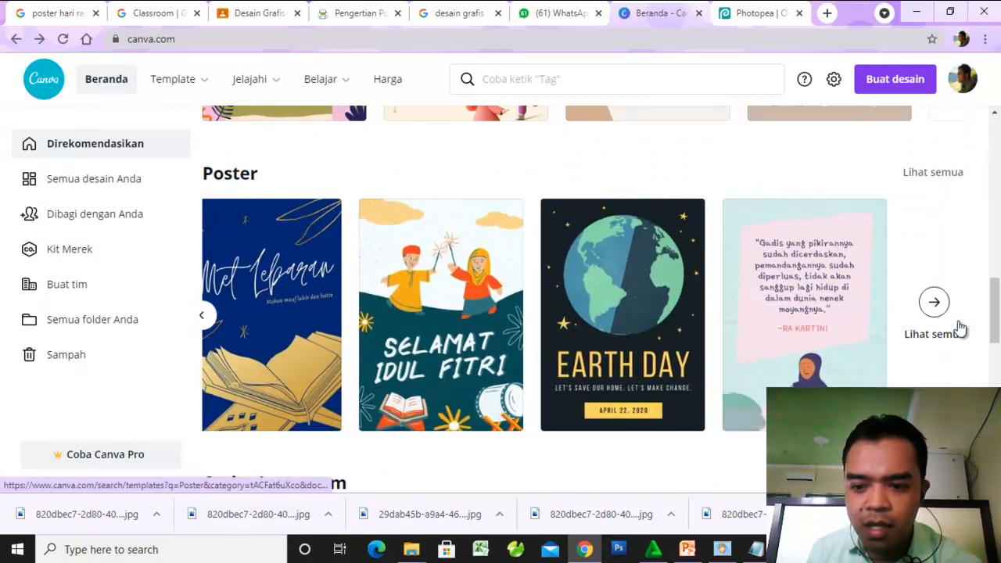
pyautogui.click(925, 340)
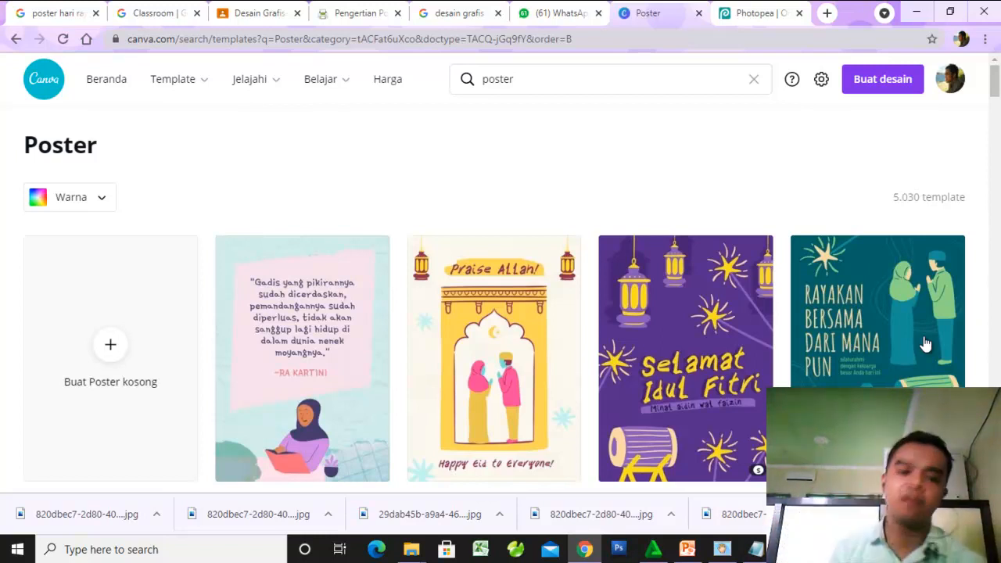
# - Browse the poster templates and open the free mosque design reading "Akhir ramadan adalah awal dari sebuah perjalanan baru" for editing
pyautogui.scroll(-3, 526, 341)
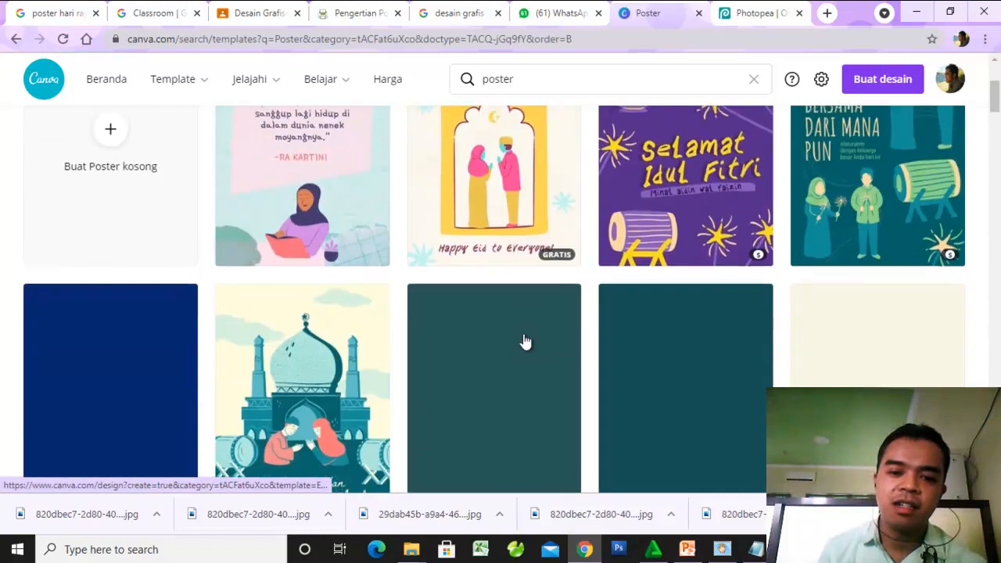
pyautogui.scroll(-2, 525, 341)
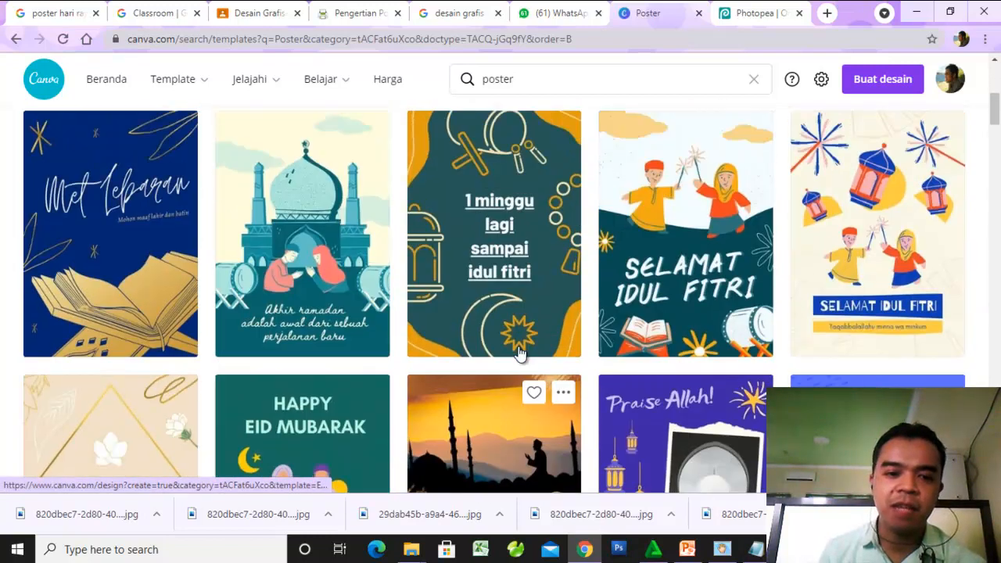
pyautogui.scroll(2, 519, 355)
pyautogui.scroll(-1, 519, 354)
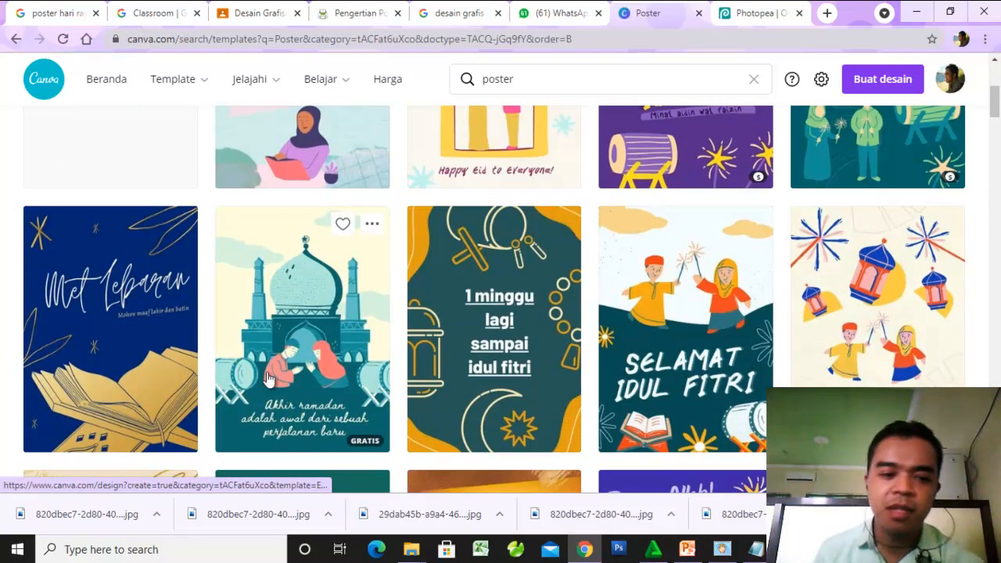
pyautogui.scroll(-5, 321, 375)
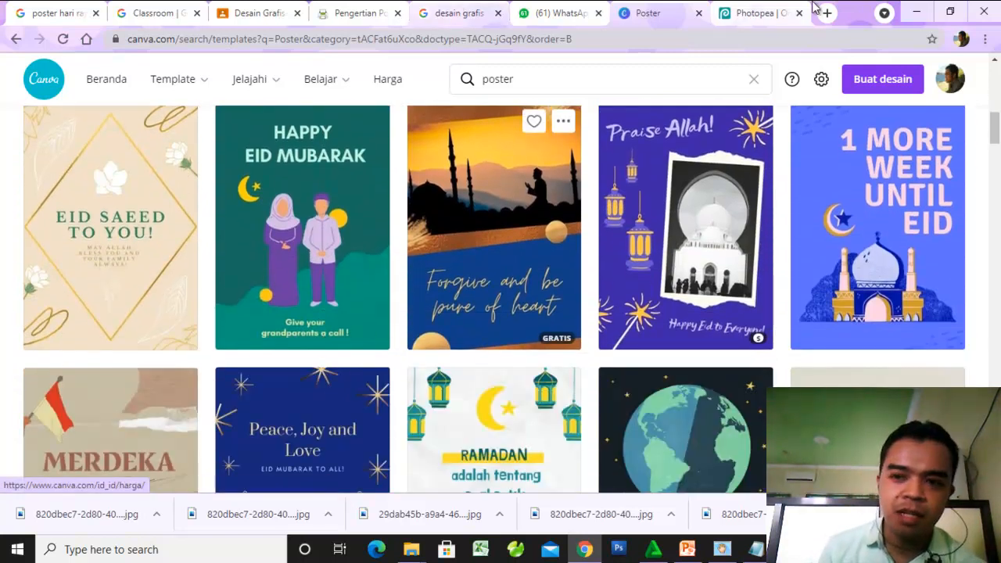
pyautogui.scroll(2, 603, 396)
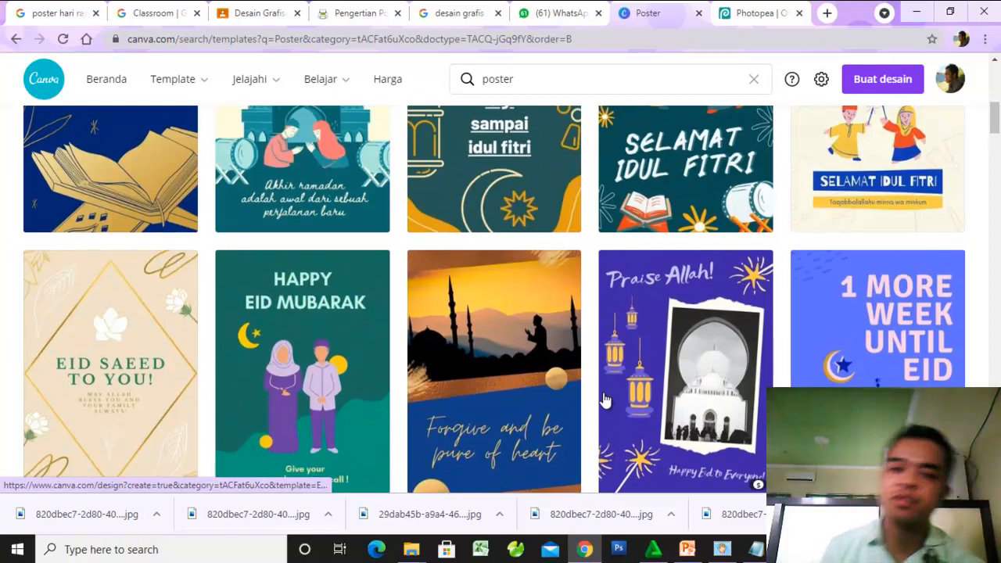
pyautogui.scroll(3, 603, 400)
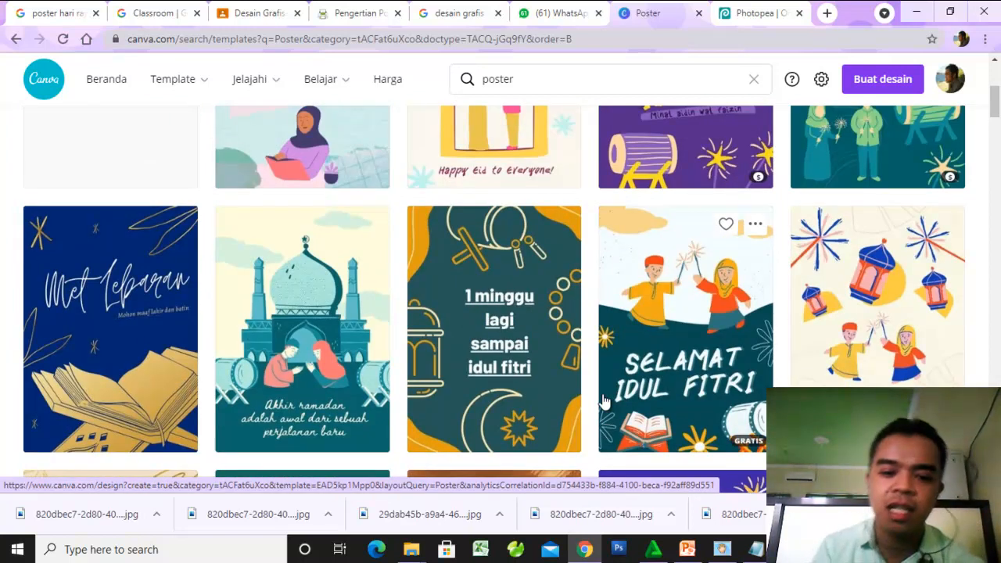
pyautogui.scroll(-10, 313, 430)
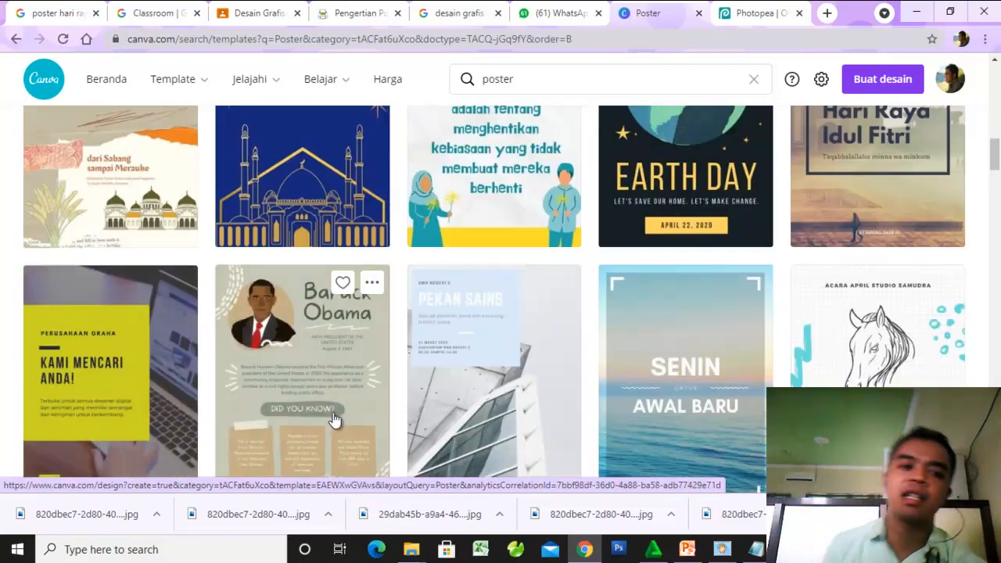
pyautogui.scroll(-3, 351, 389)
pyautogui.scroll(4, 353, 389)
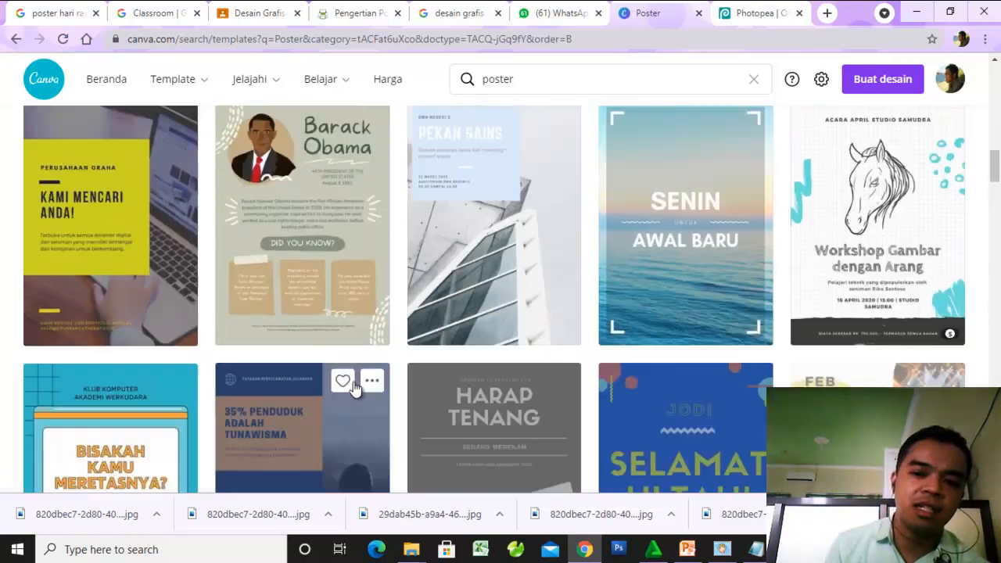
pyautogui.scroll(5, 353, 389)
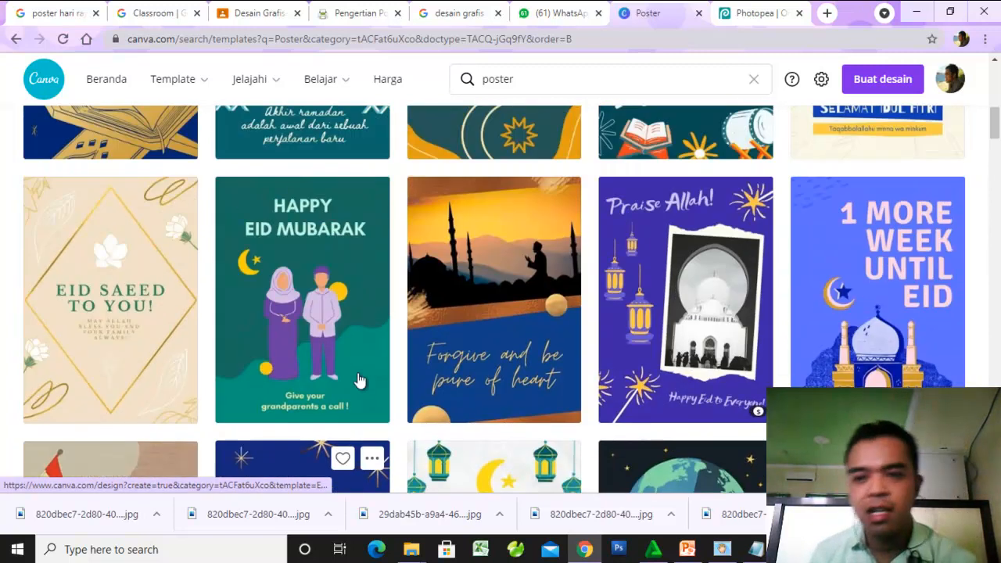
pyautogui.scroll(3, 359, 381)
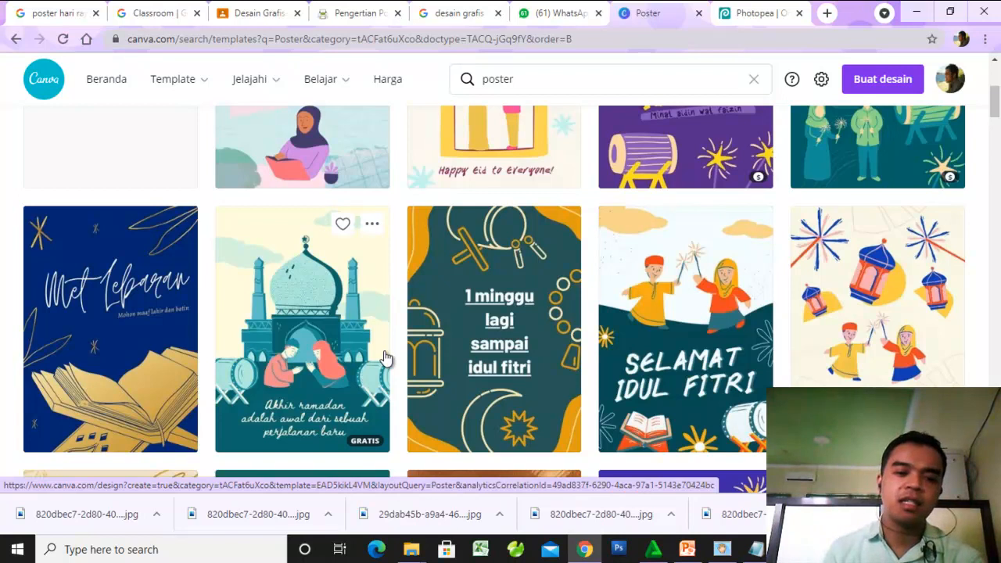
pyautogui.click(324, 303)
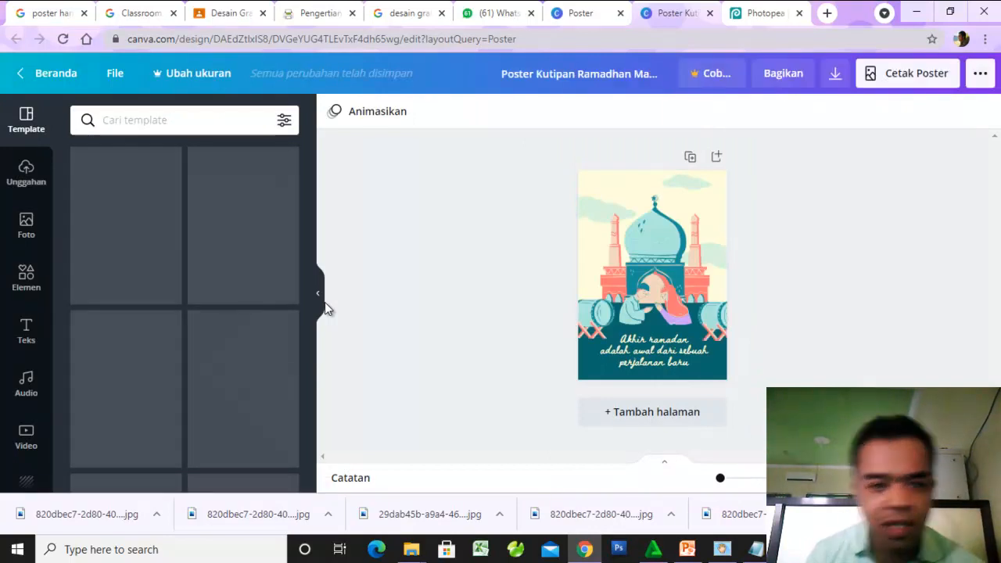
# - Return to the poster template list and look through the Ramadan, Idul Fitri and general poster designs
pyautogui.click(588, 14)
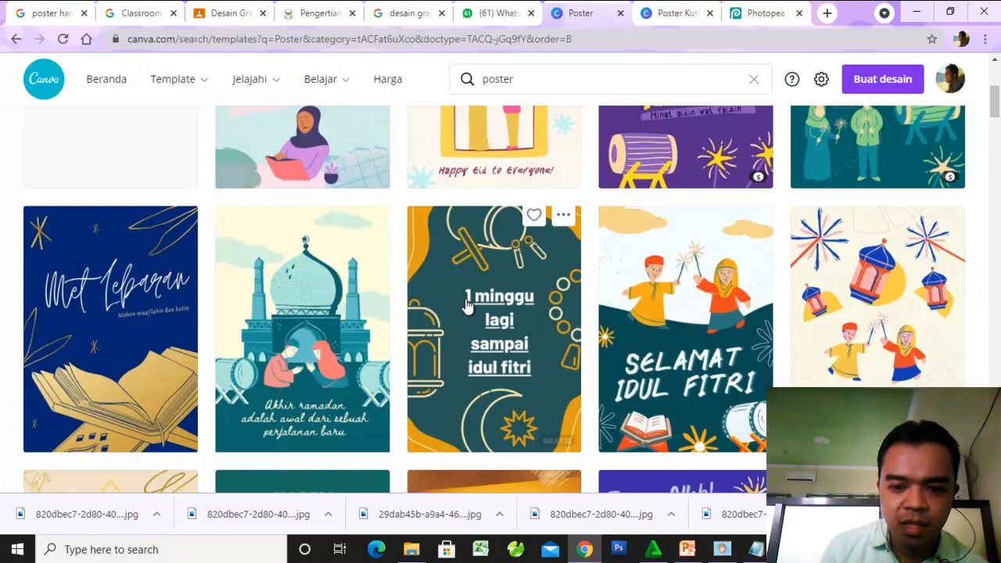
pyautogui.scroll(-3, 465, 302)
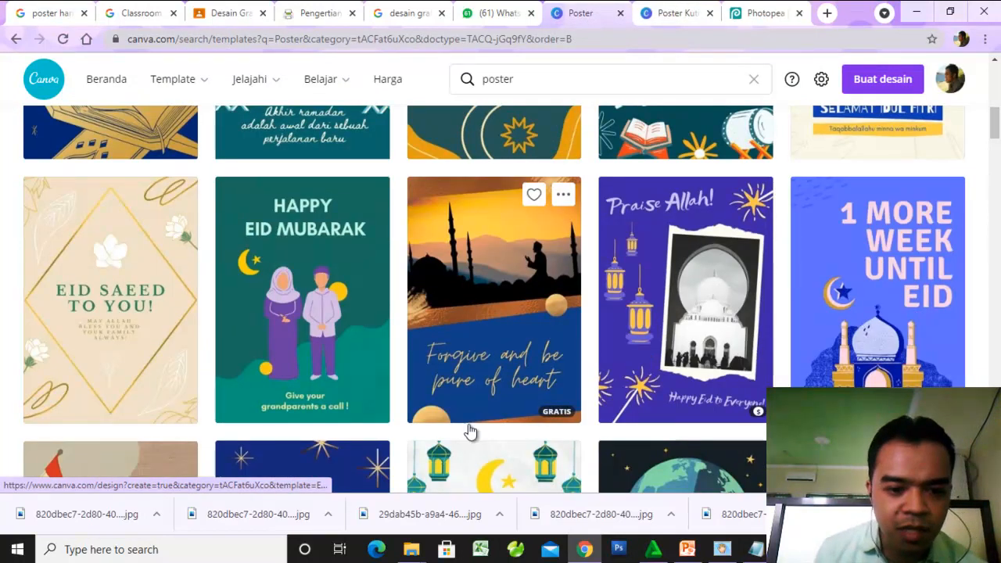
pyautogui.scroll(-4, 471, 431)
pyautogui.scroll(-8, 713, 361)
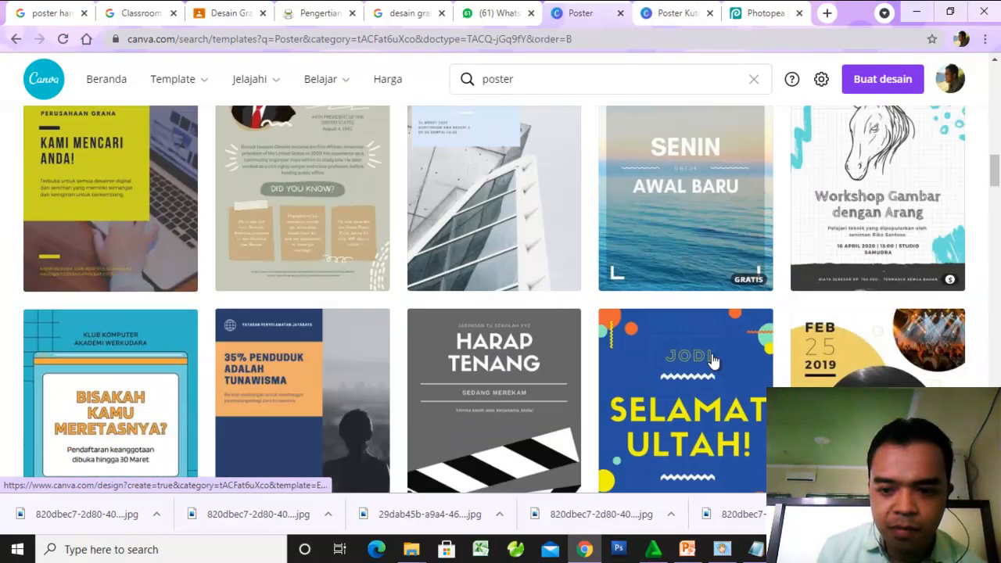
pyautogui.scroll(5, 708, 358)
pyautogui.scroll(6, 708, 354)
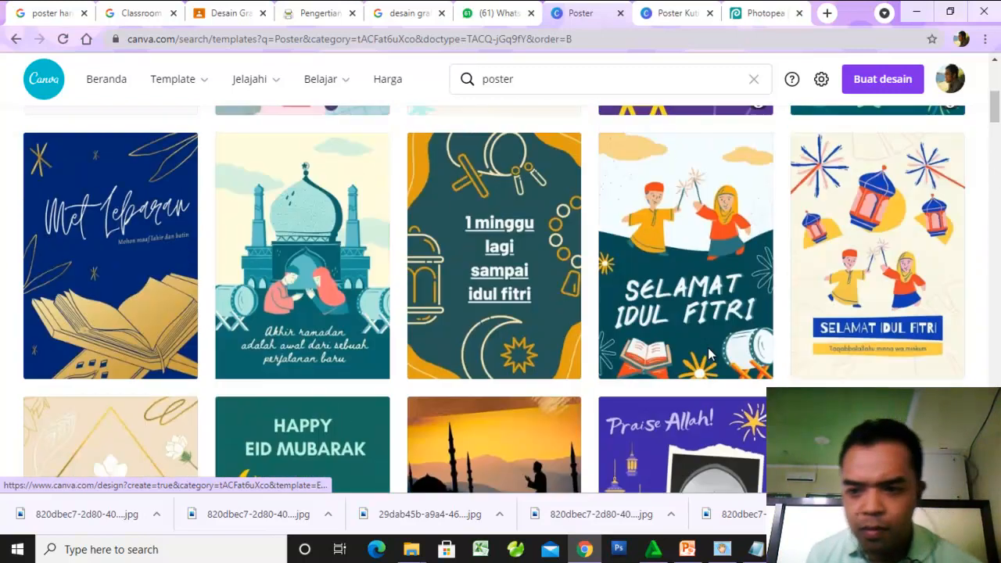
pyautogui.scroll(-3, 704, 348)
pyautogui.moveTo(704, 346)
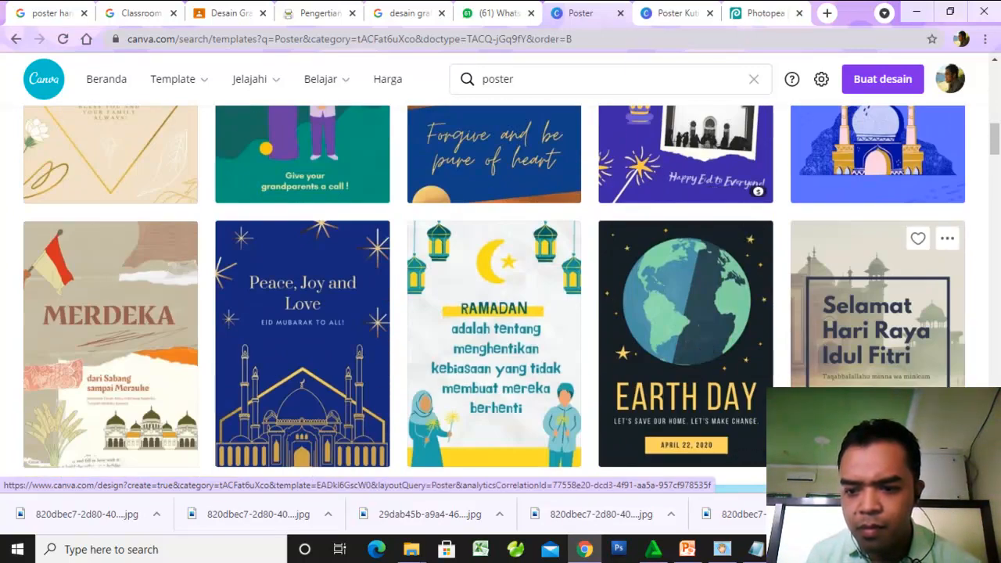
pyautogui.scroll(10, 548, 303)
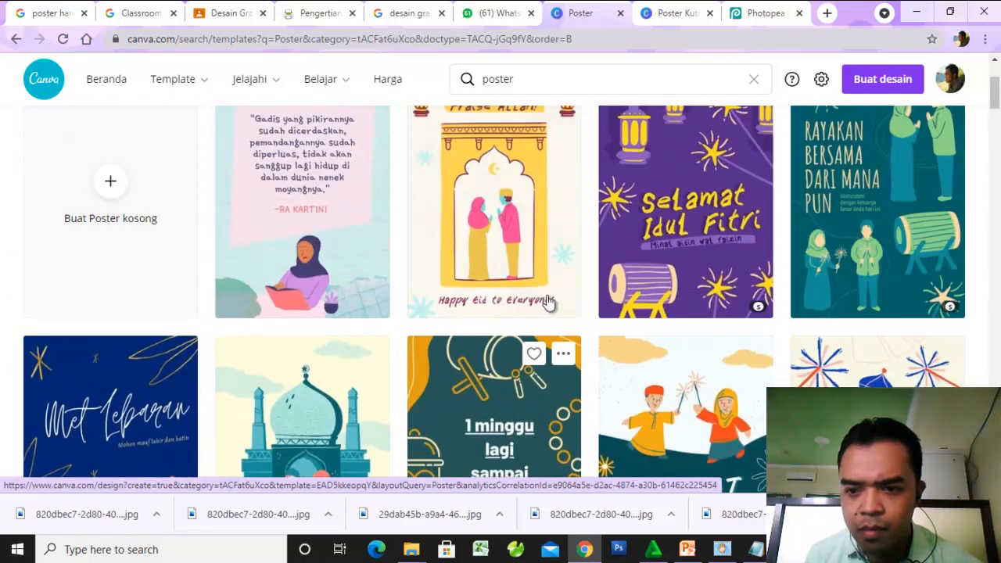
pyautogui.scroll(-10, 547, 303)
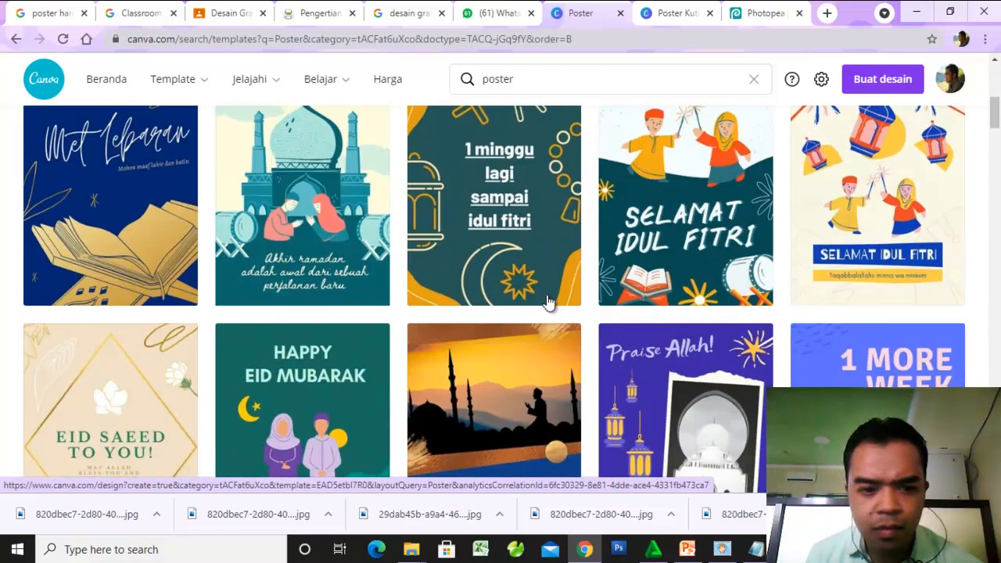
pyautogui.scroll(-5, 203, 230)
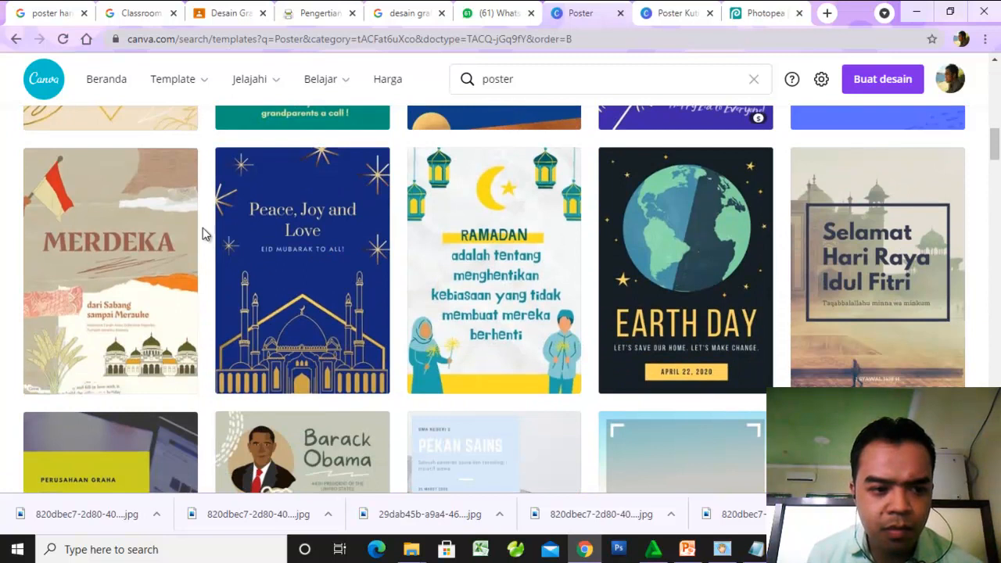
pyautogui.scroll(-1, 407, 263)
pyautogui.scroll(1, 404, 264)
# - Open the free blue mosque template reading "Peace, Joy and Love" for editing
pyautogui.moveTo(361, 270)
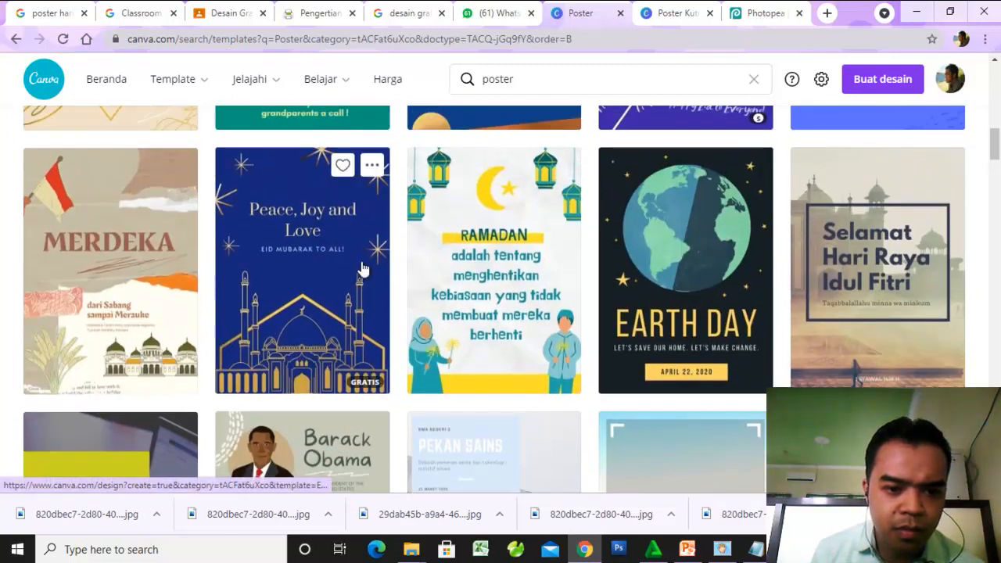
pyautogui.click(362, 268)
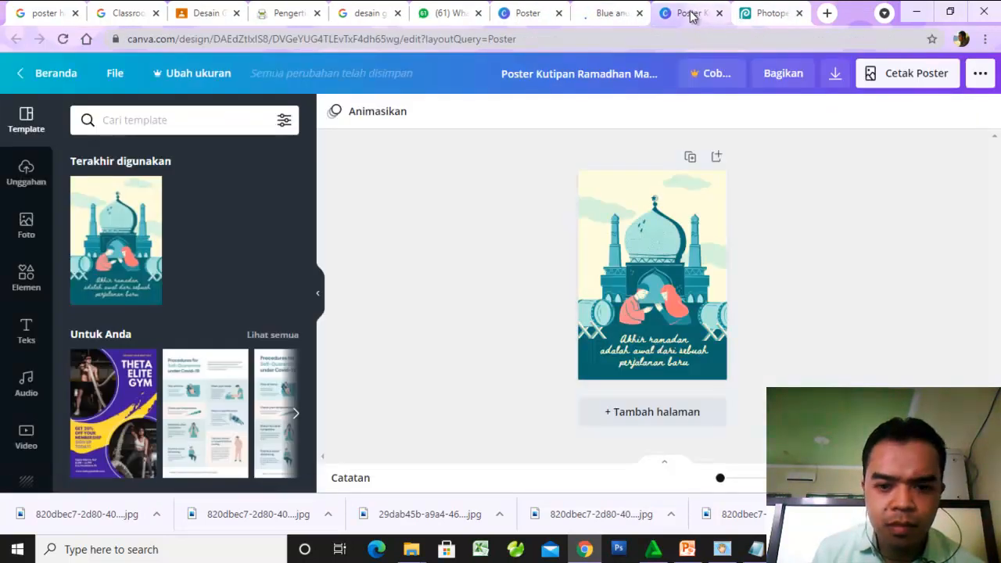
pyautogui.click(607, 11)
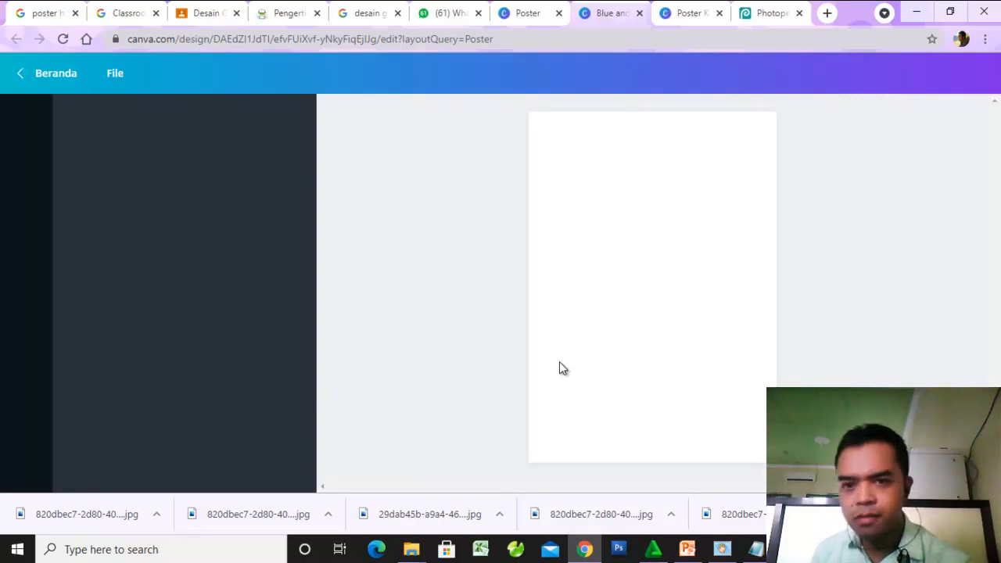
pyautogui.click(690, 15)
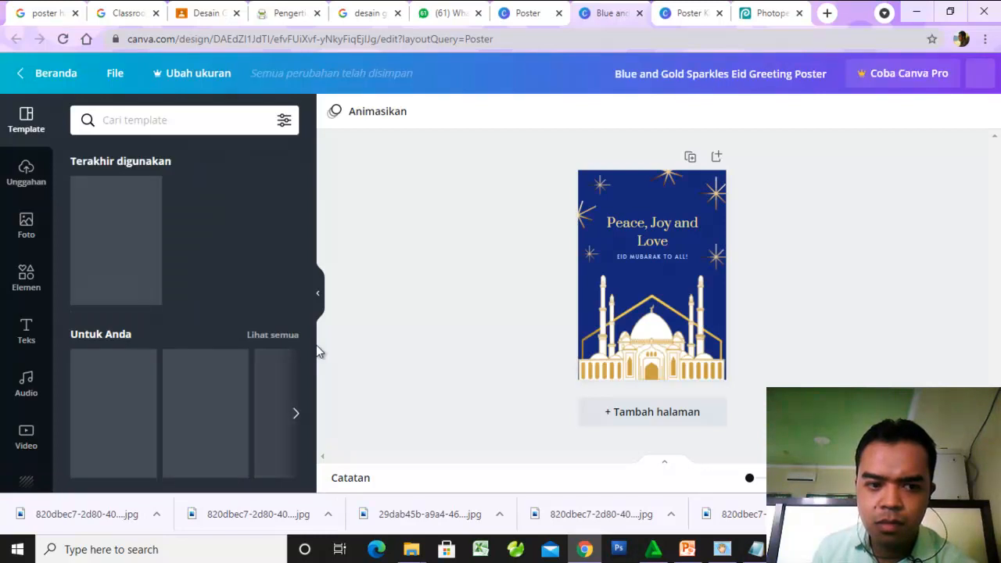
# - Return to the "Akhir ramadan" mosque poster, delete the quote below the couple, and show the text options
pyautogui.click(682, 17)
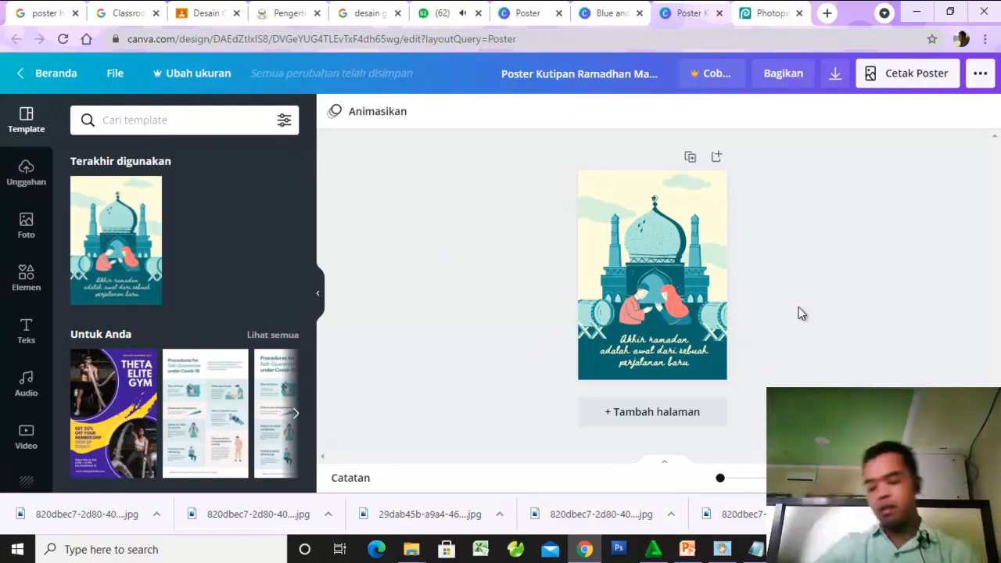
pyautogui.hotkey('ctrl', '+')
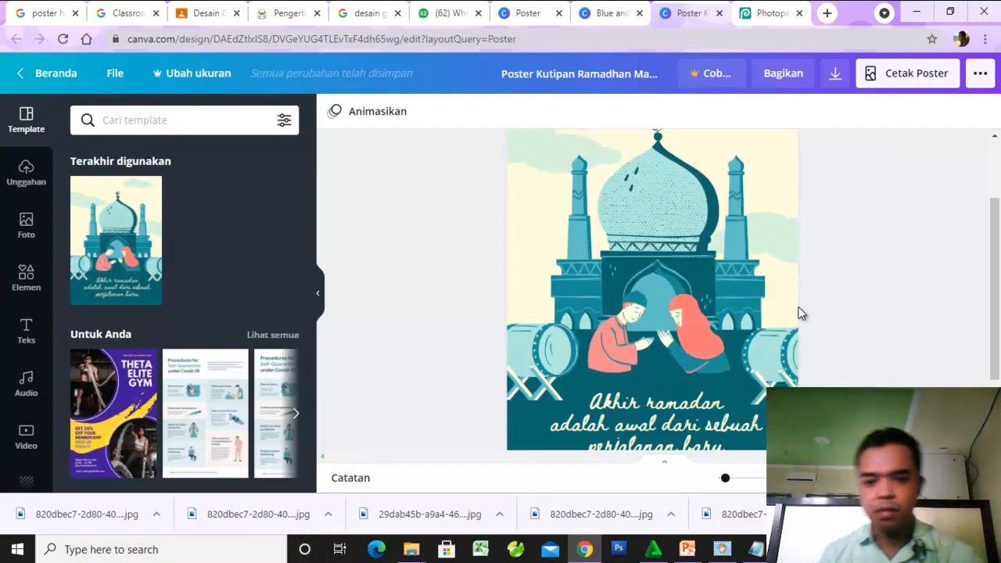
pyautogui.scroll(-2, 805, 312)
pyautogui.click(704, 328)
pyautogui.press('Delete')
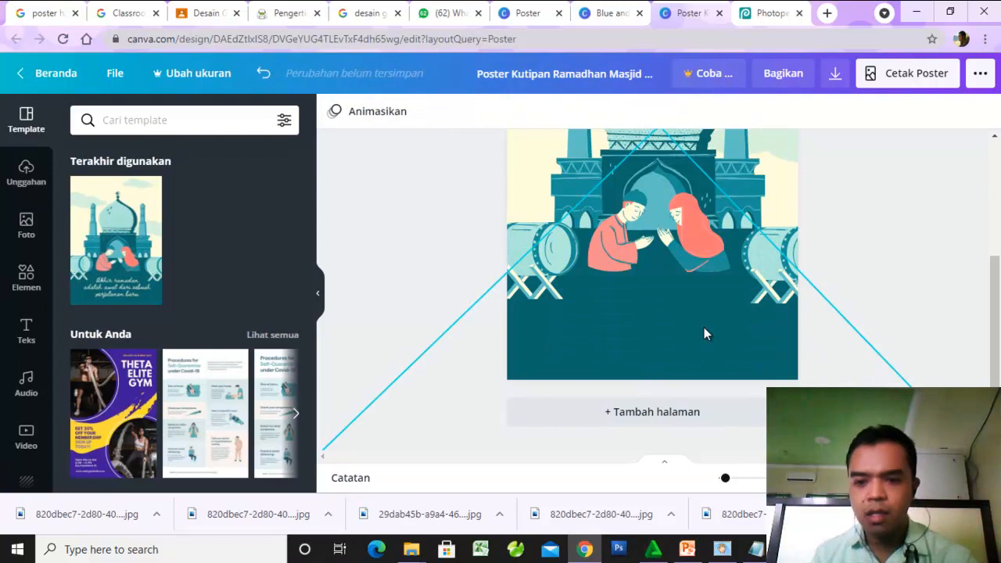
pyautogui.scroll(3, 877, 200)
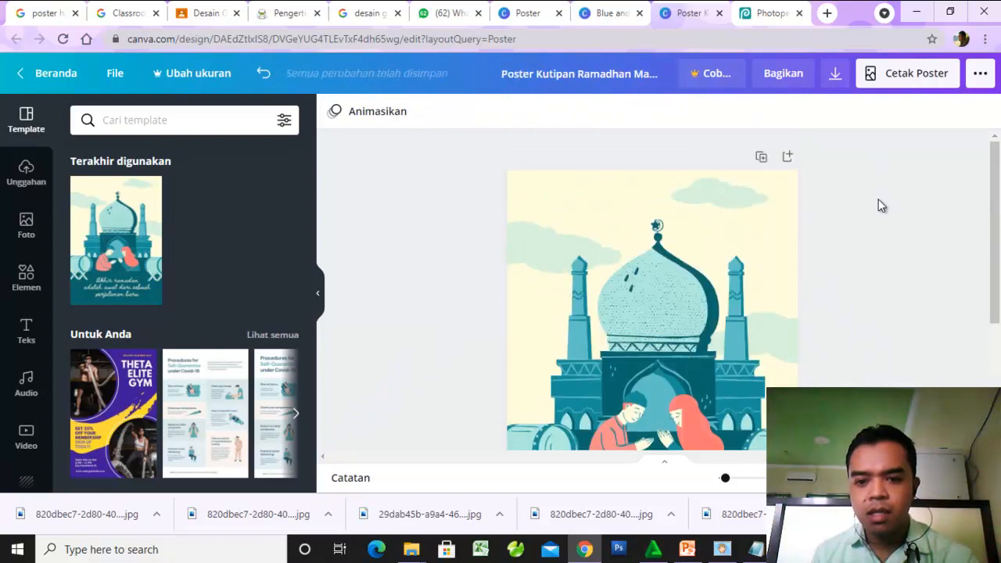
pyautogui.scroll(-2, 878, 200)
pyautogui.scroll(2, 878, 200)
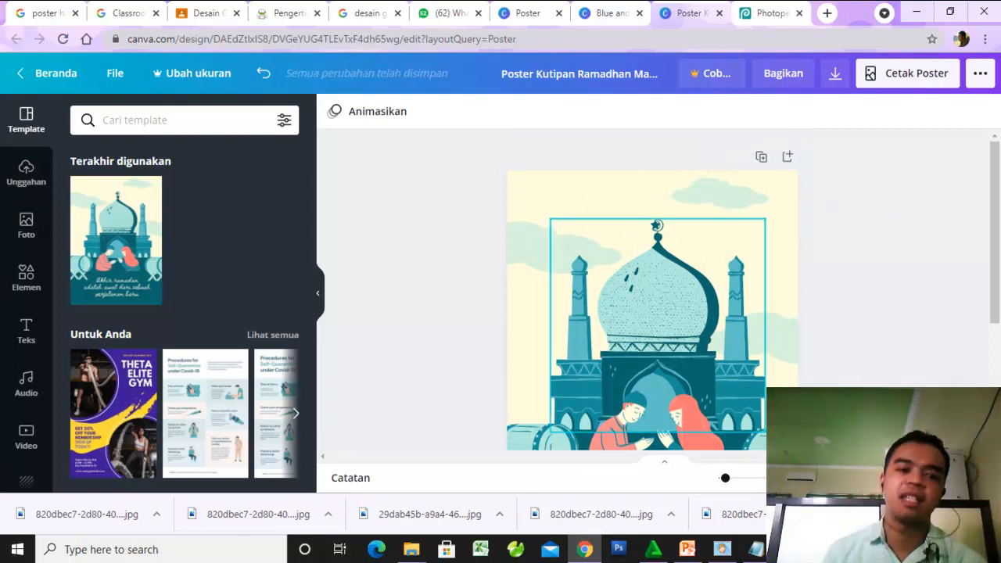
pyautogui.click(24, 336)
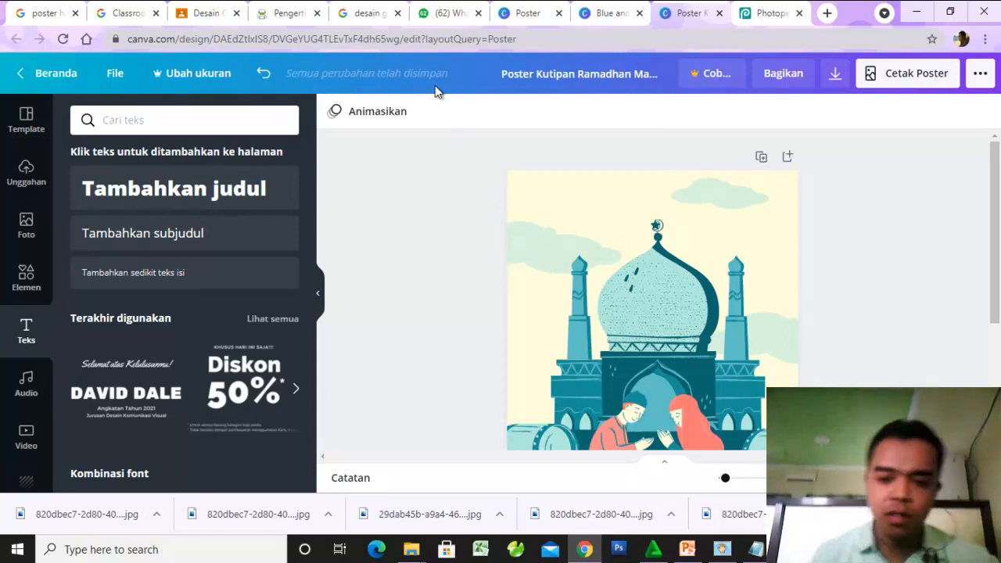
# - Search the web for pngtree in a new browser tab and open the Pngtree website
pyautogui.click(826, 12)
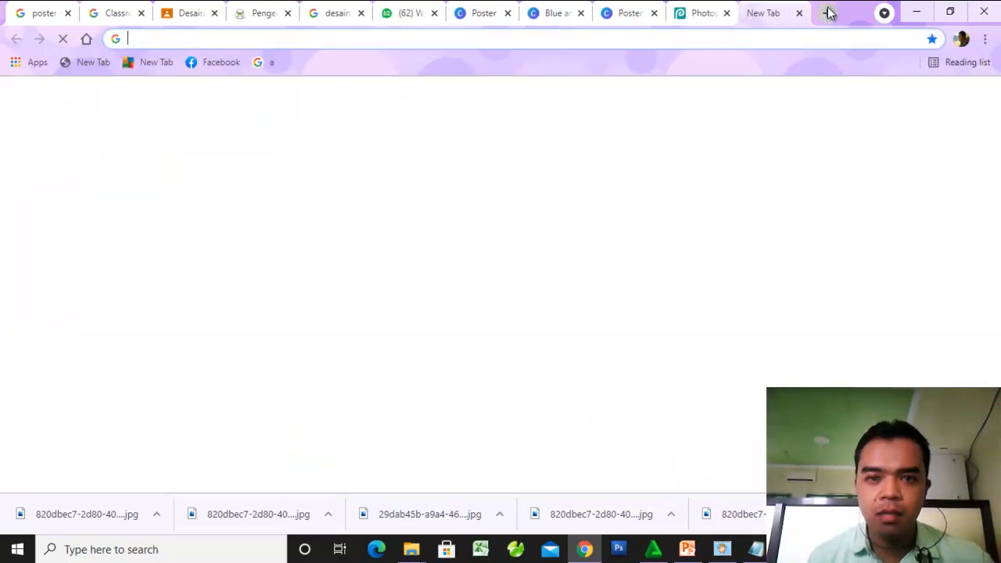
pyautogui.write('png')
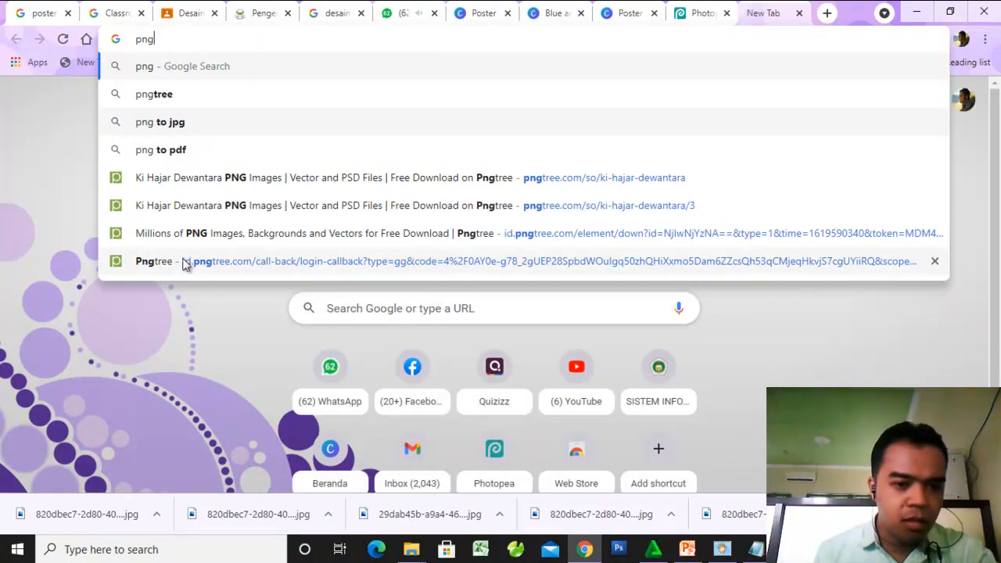
pyautogui.click(148, 102)
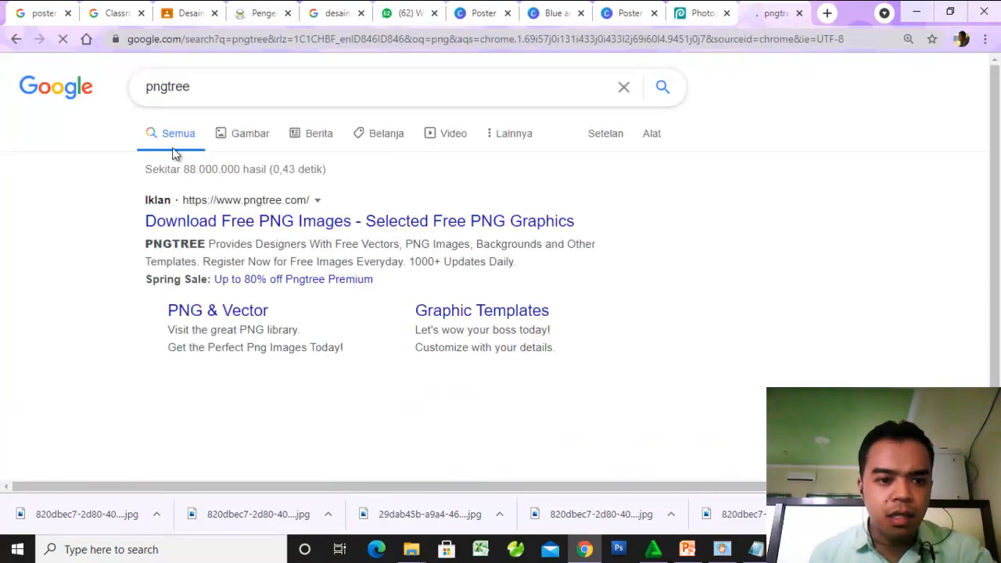
pyautogui.click(232, 222)
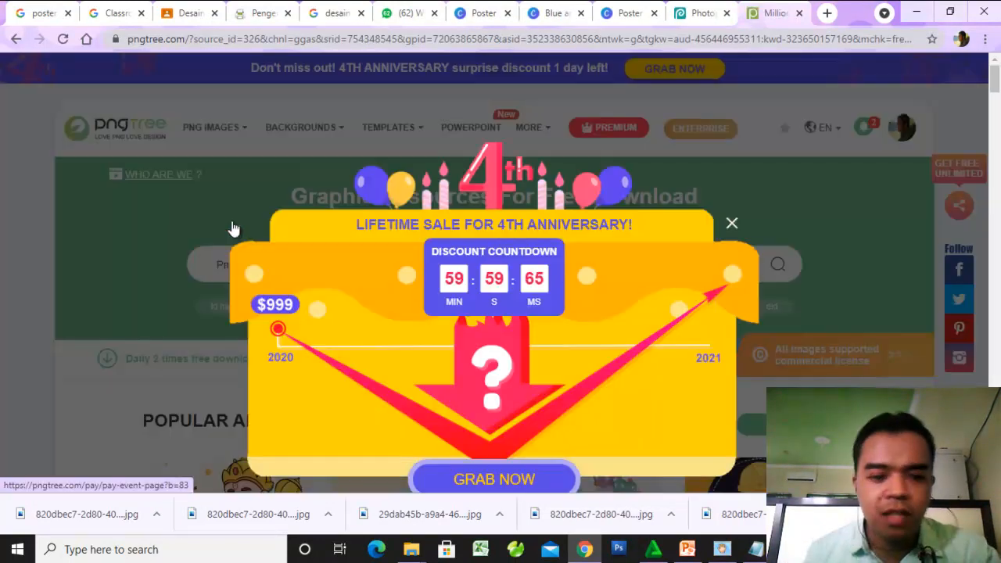
pyautogui.click(728, 232)
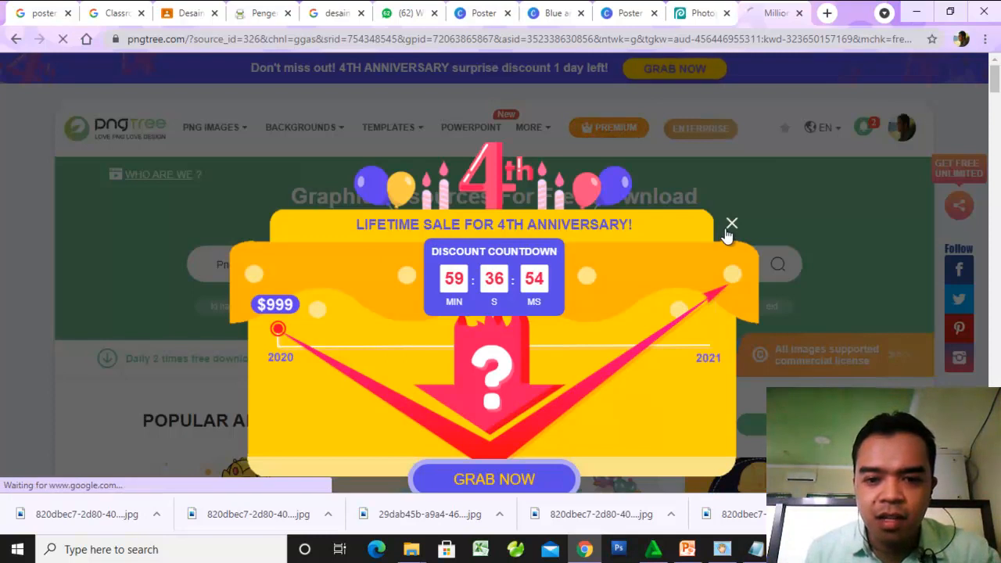
pyautogui.scroll(-7, 585, 263)
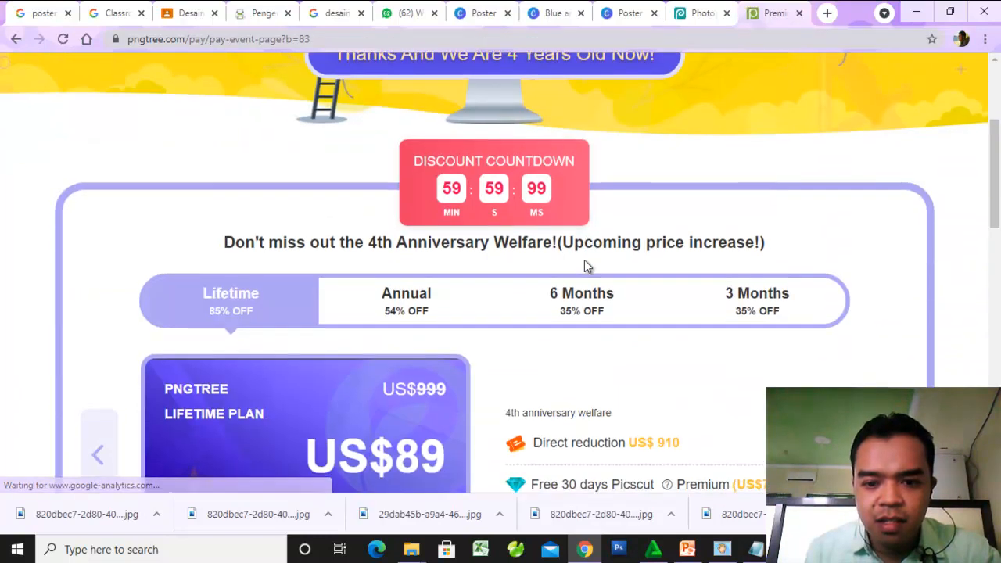
pyautogui.scroll(-5, 586, 267)
pyautogui.scroll(12, 585, 266)
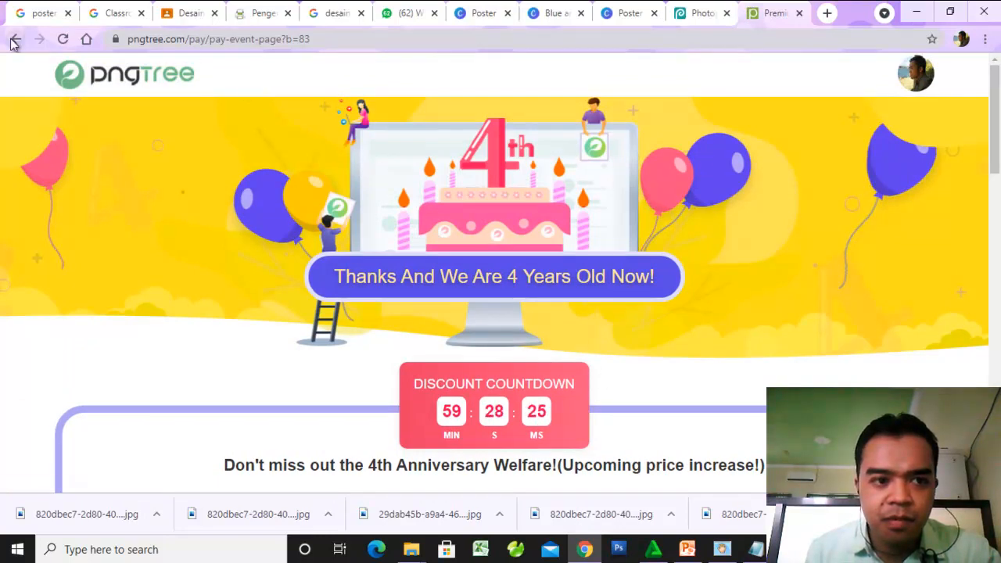
pyautogui.scroll(-3, 429, 232)
pyautogui.scroll(-6, 430, 232)
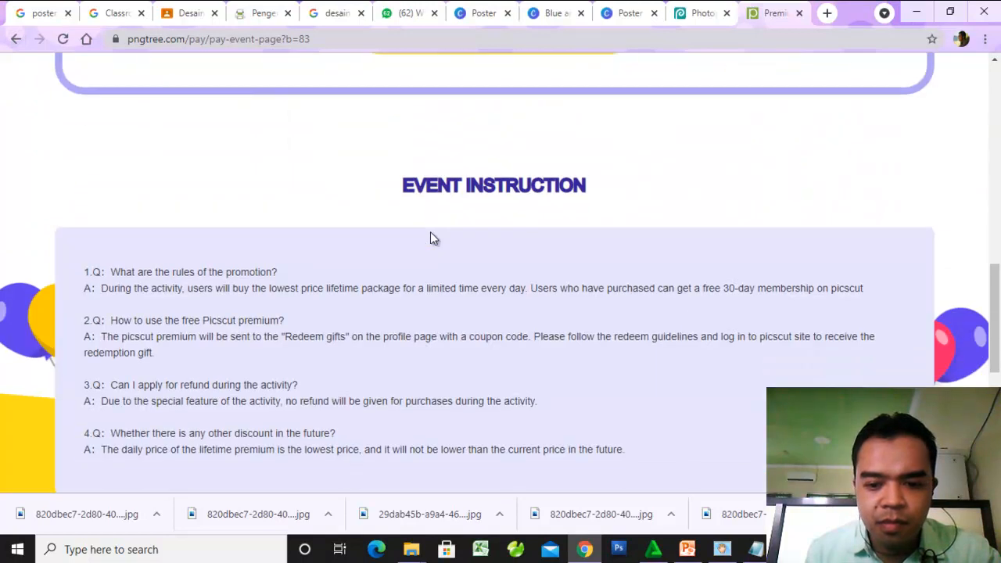
pyautogui.scroll(4, 429, 249)
pyautogui.scroll(-5, 429, 249)
pyautogui.scroll(10, 429, 249)
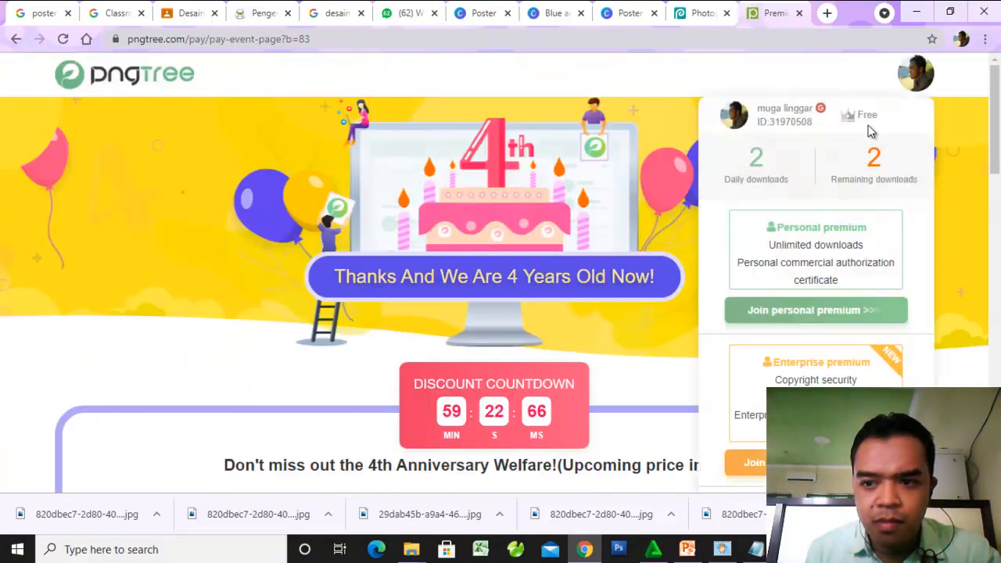
pyautogui.click(15, 40)
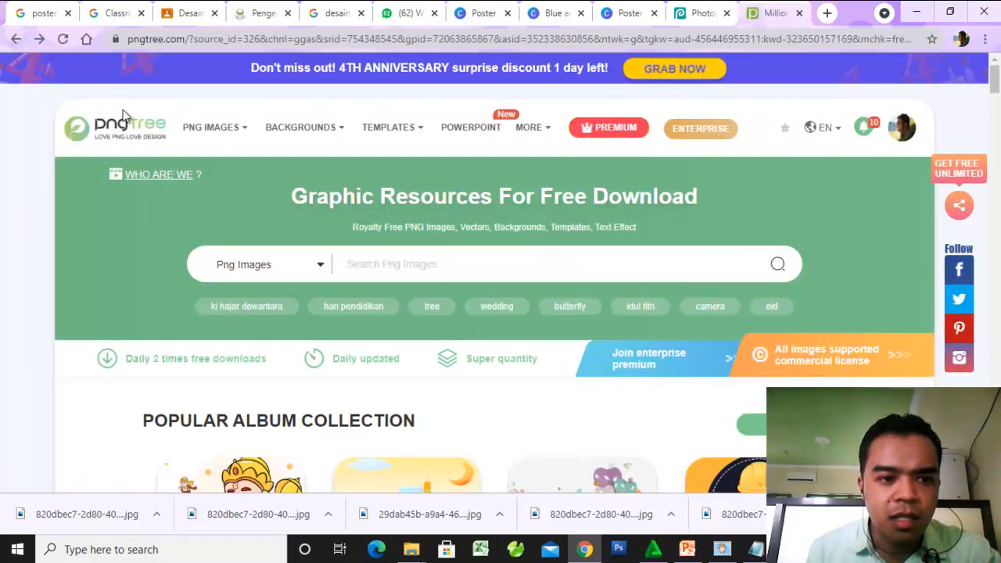
# - Search Pngtree for "indul fitri", look over the greeting lettering designs, and switch back to the mosque poster in Canva
pyautogui.click(376, 262)
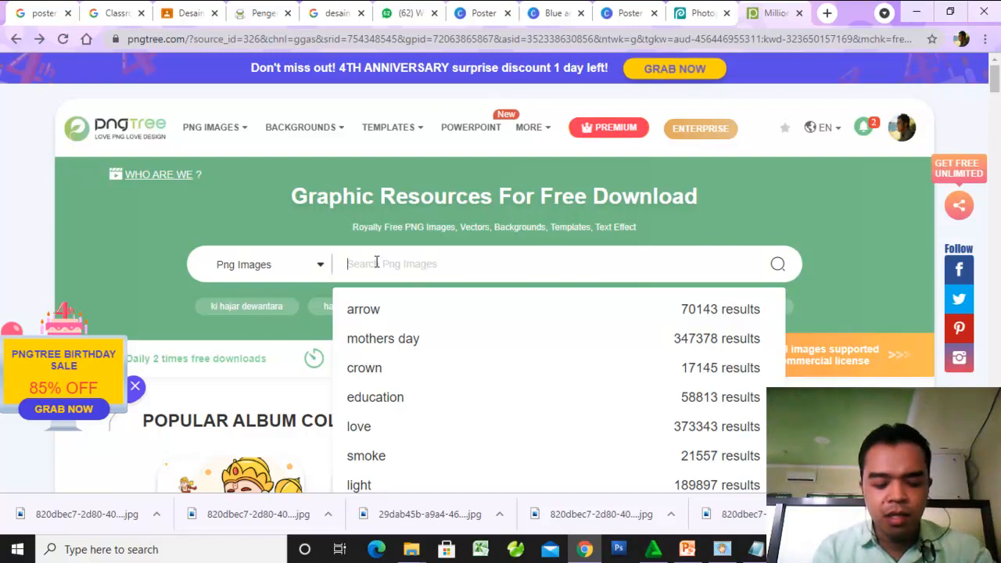
pyautogui.write('indul')
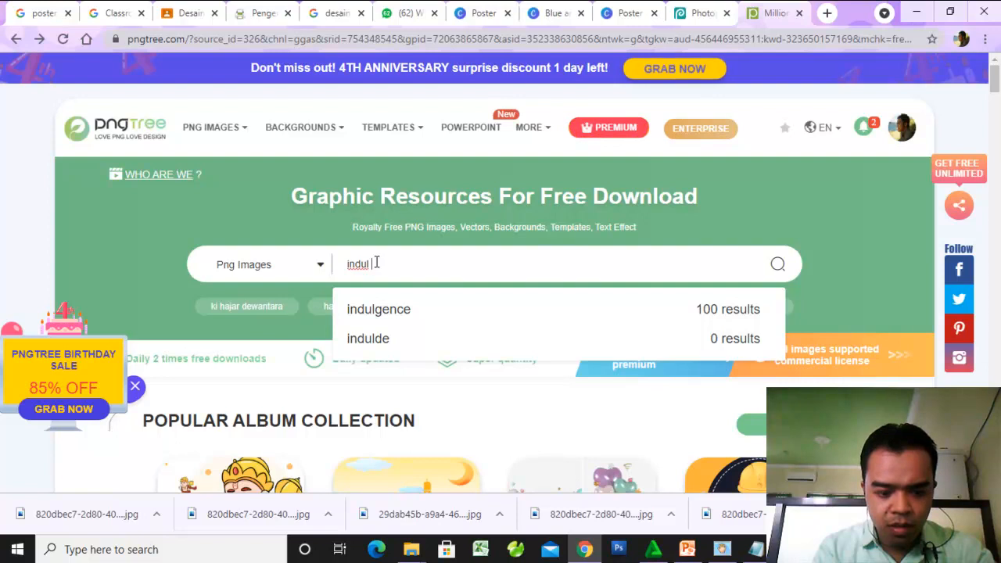
pyautogui.write(' fitri')
pyautogui.press('Return')
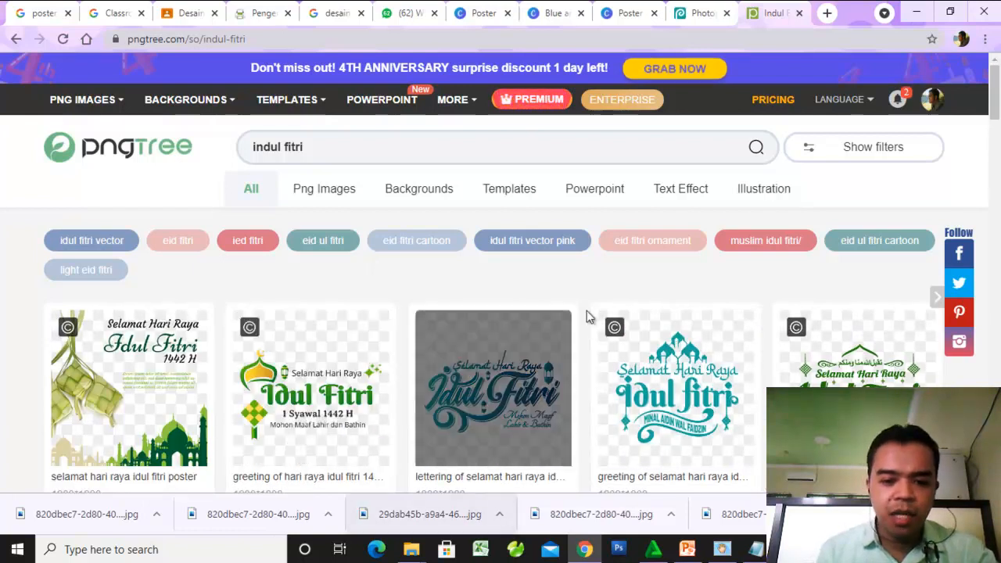
pyautogui.scroll(-2, 586, 311)
pyautogui.scroll(-1, 596, 308)
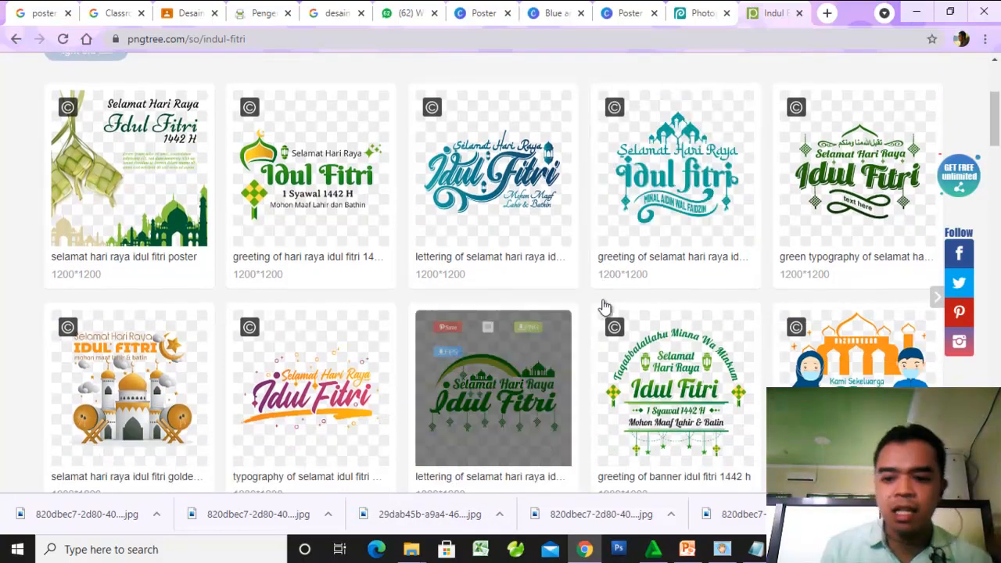
pyautogui.scroll(-1, 618, 313)
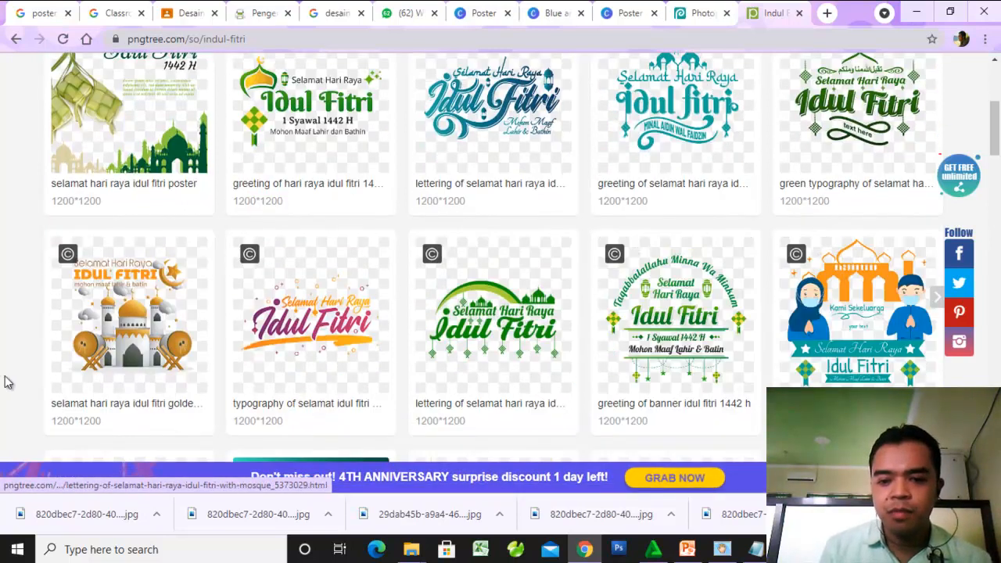
pyautogui.scroll(-2, 130, 294)
pyautogui.scroll(5, 128, 294)
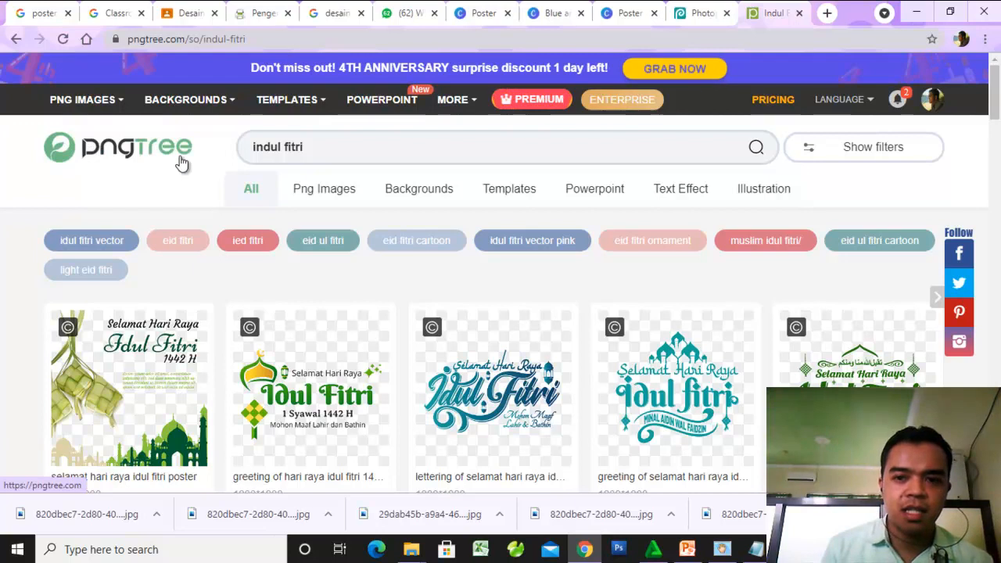
pyautogui.click(633, 14)
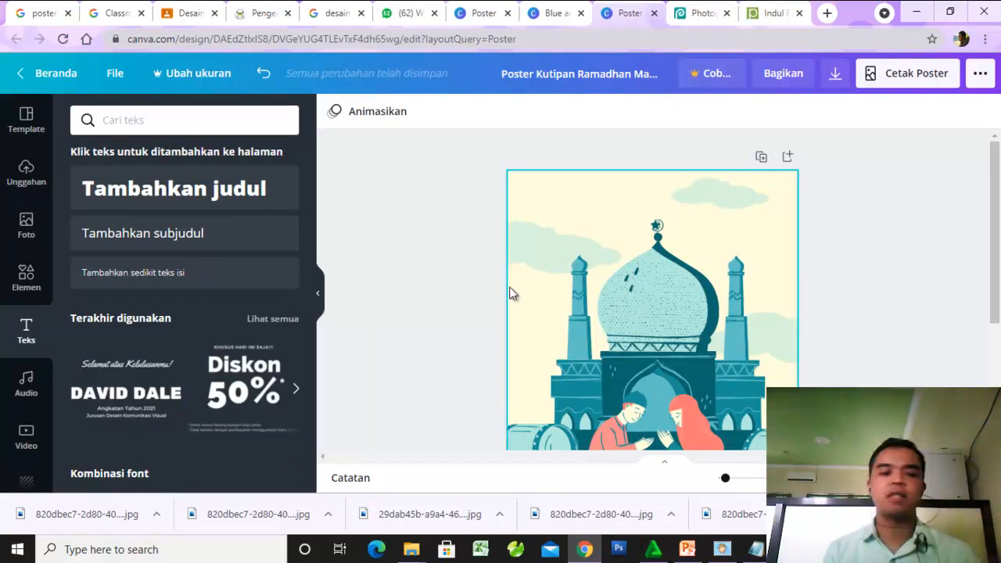
# - Add the "Selamat Hari Kartini" font combination to the poster and move it up over the top of the mosque dome
pyautogui.scroll(-1, 857, 357)
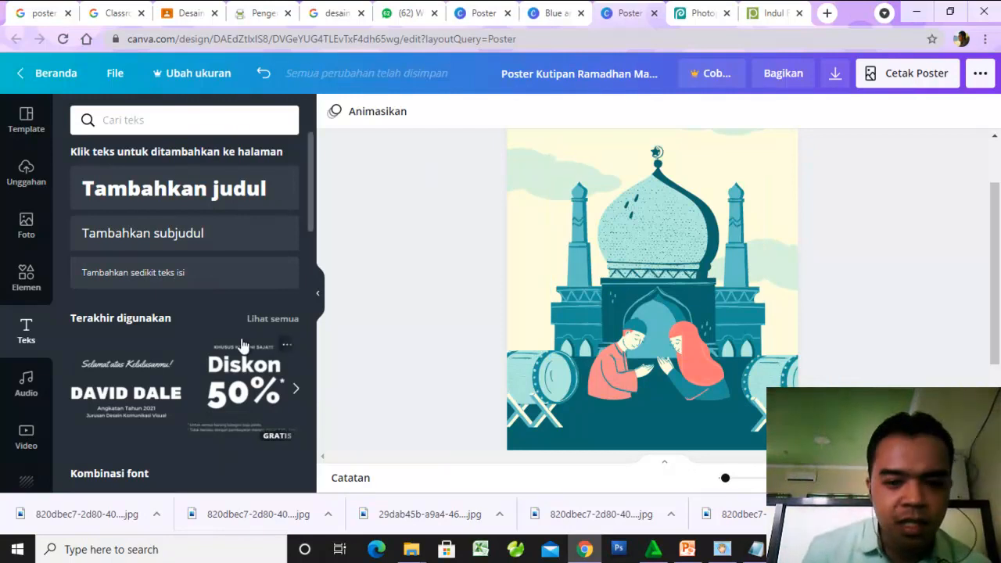
pyautogui.scroll(-1, 244, 345)
pyautogui.scroll(-3, 244, 345)
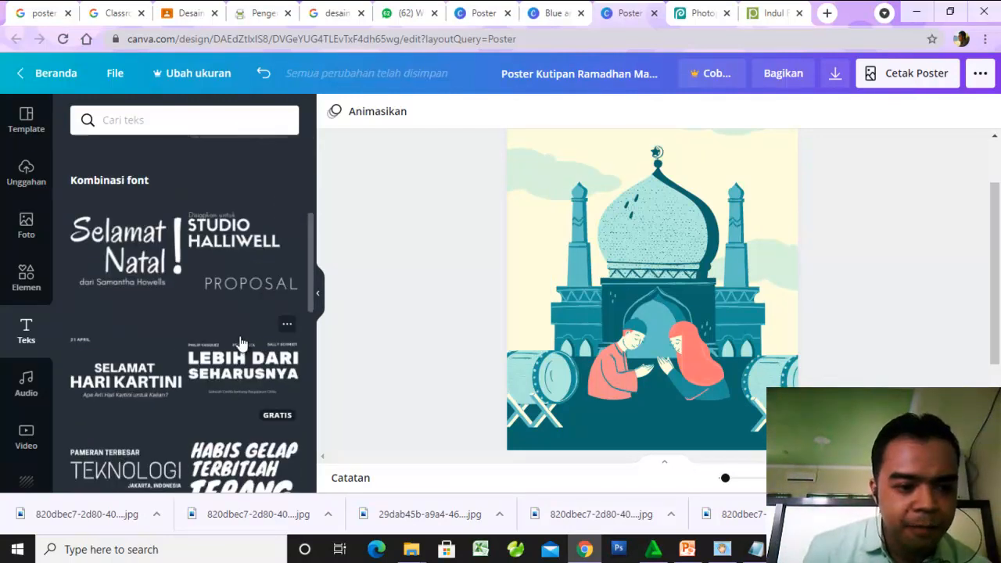
pyautogui.scroll(-1, 241, 344)
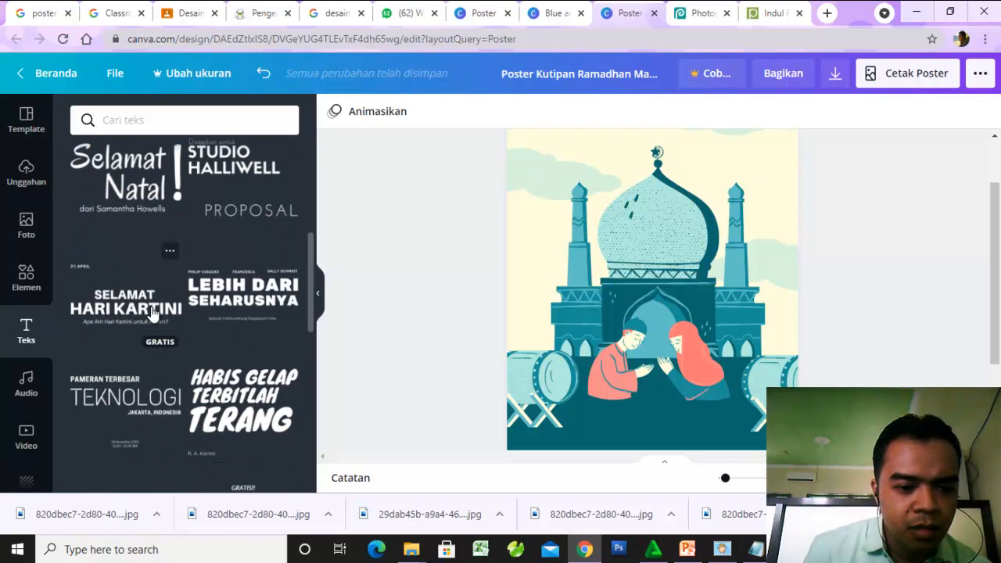
pyautogui.scroll(-2, 149, 367)
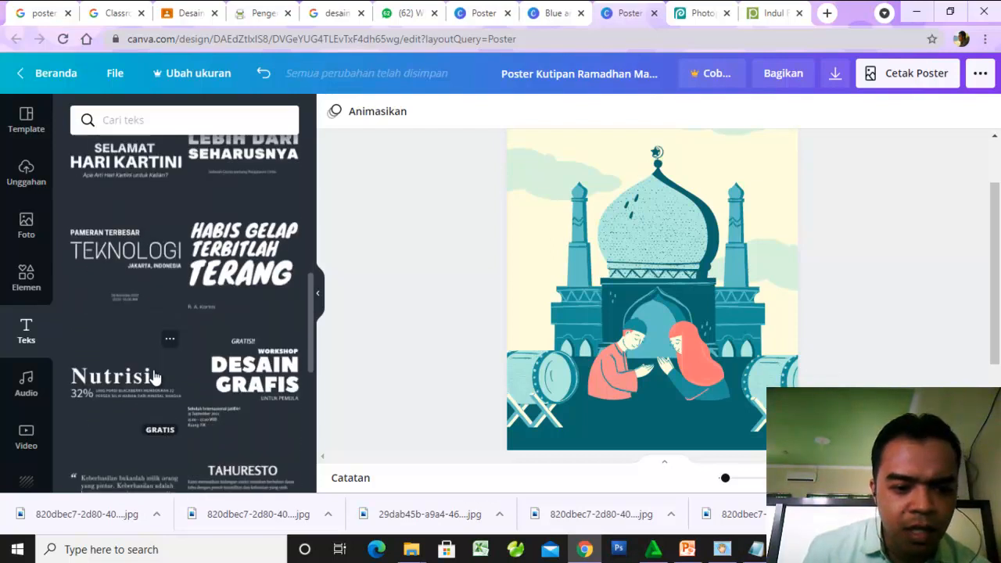
pyautogui.scroll(-1, 385, 430)
pyautogui.scroll(-2, 188, 398)
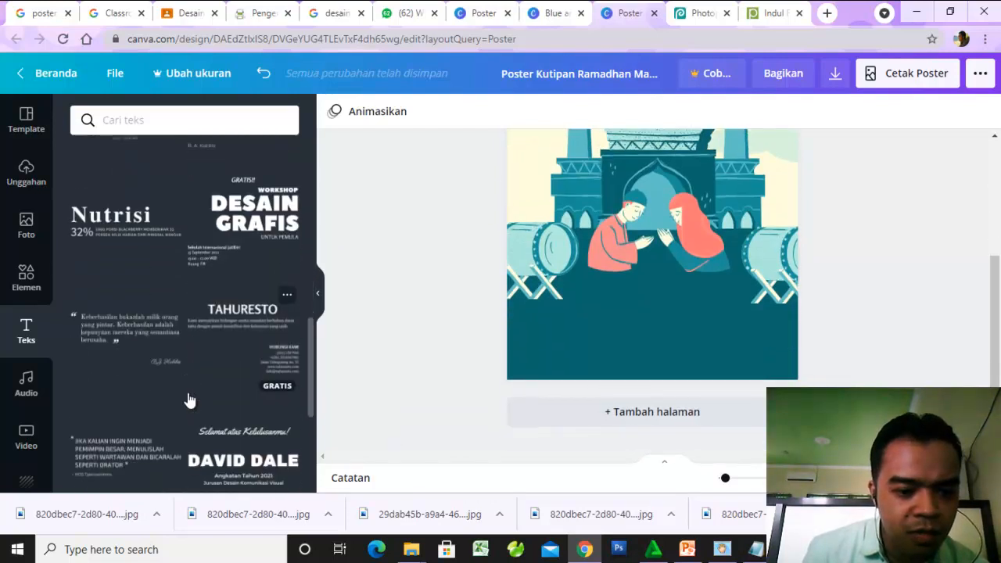
pyautogui.scroll(-2, 188, 400)
pyautogui.scroll(5, 187, 400)
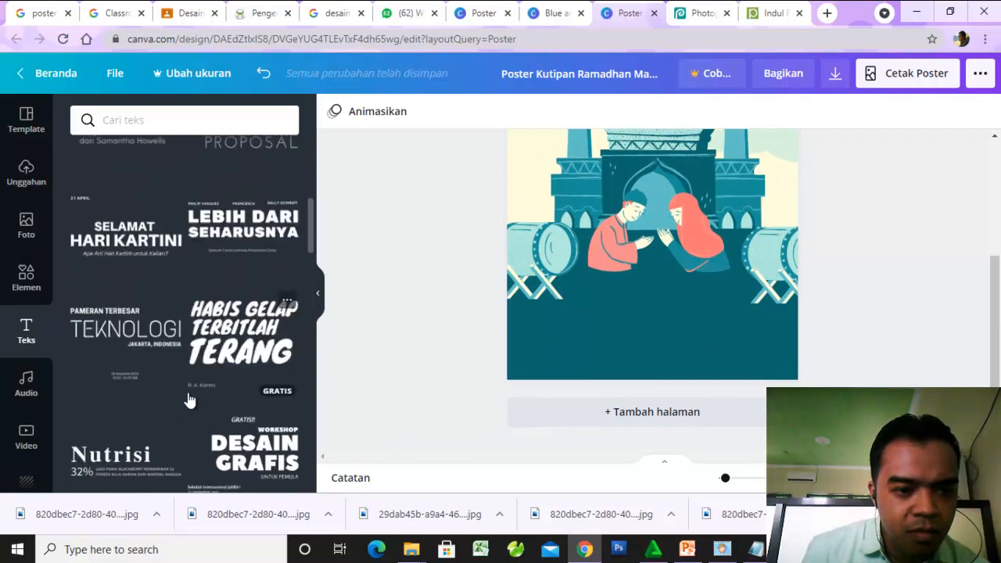
pyautogui.scroll(2, 188, 400)
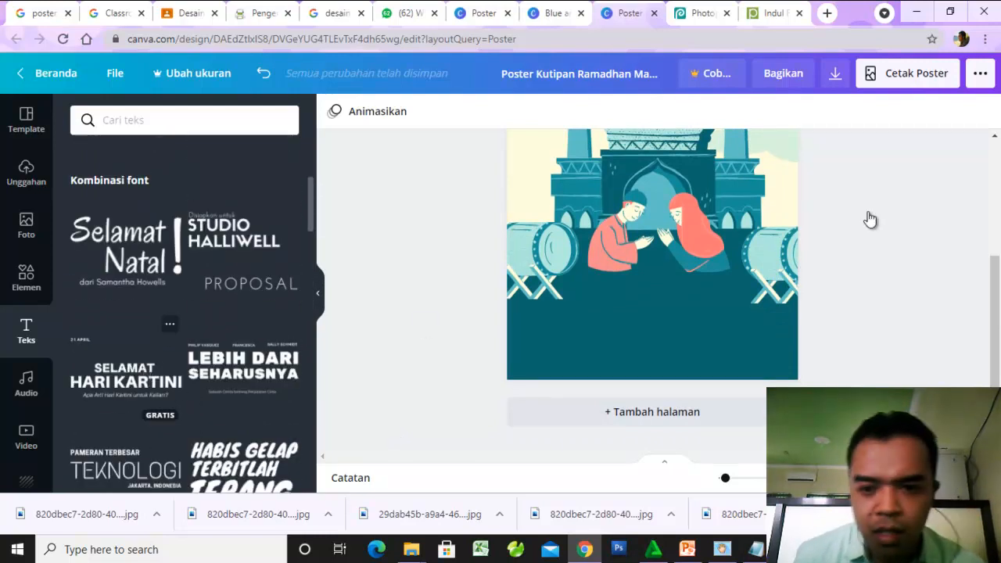
pyautogui.scroll(2, 869, 217)
pyautogui.scroll(1, 717, 227)
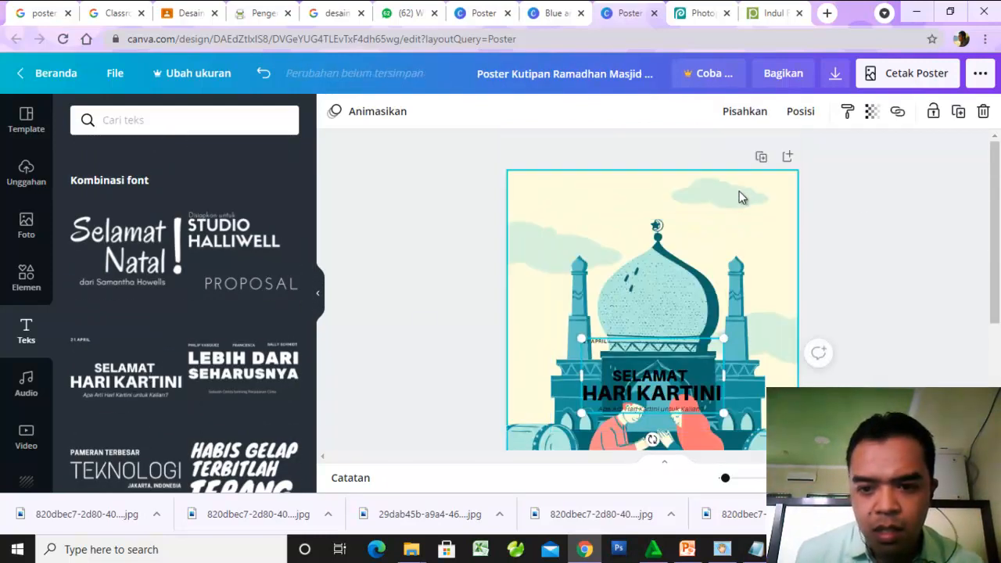
pyautogui.click(647, 383)
pyautogui.moveTo(644, 354); pyautogui.dragTo(630, 256)
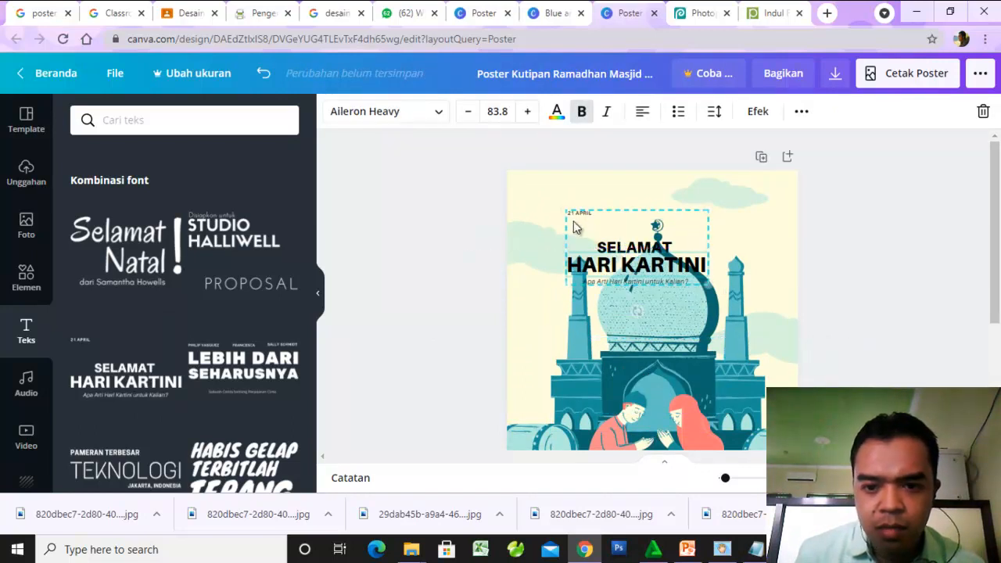
pyautogui.click(578, 212)
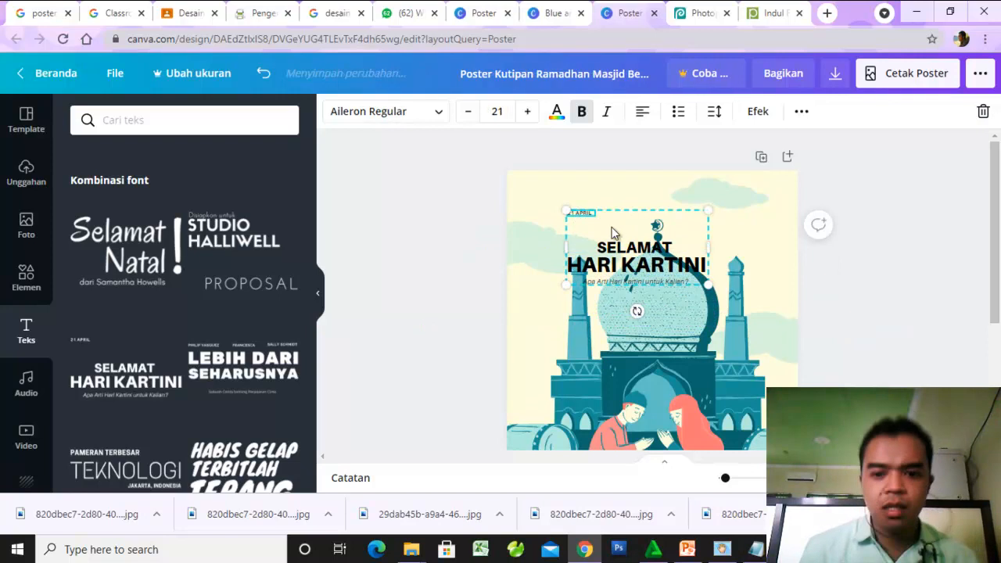
# - Look through the font combinations again and delete every line of the Hari Kartini text group from the poster
pyautogui.click(469, 261)
pyautogui.scroll(-4, 290, 396)
pyautogui.scroll(-2, 289, 390)
pyautogui.scroll(6, 288, 386)
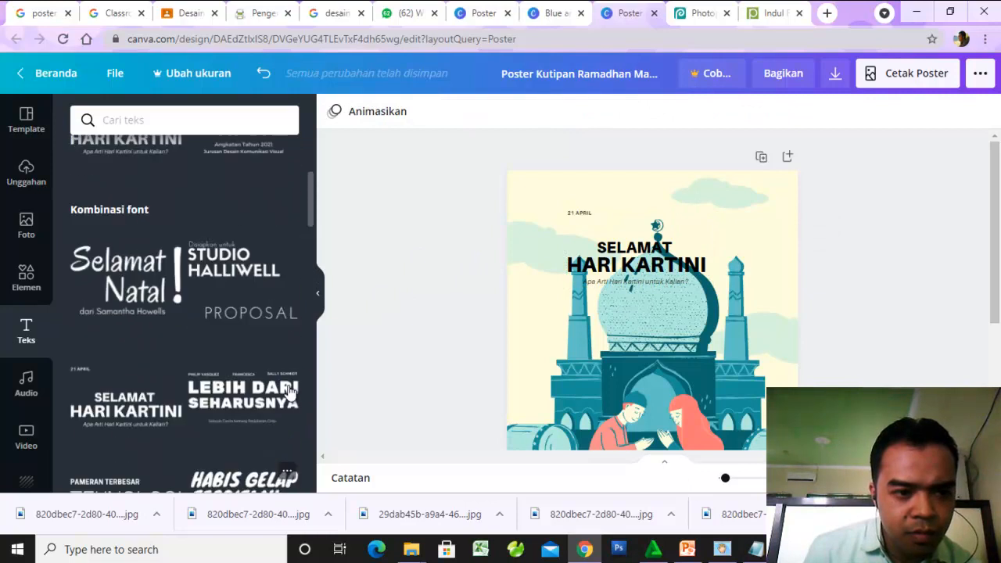
pyautogui.scroll(3, 289, 391)
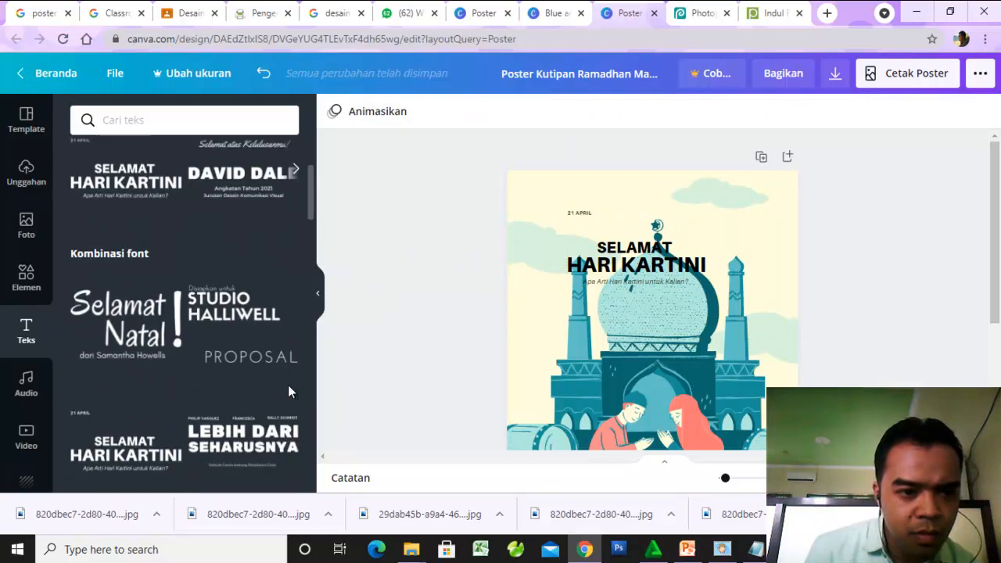
pyautogui.click(647, 267)
pyautogui.press('Delete')
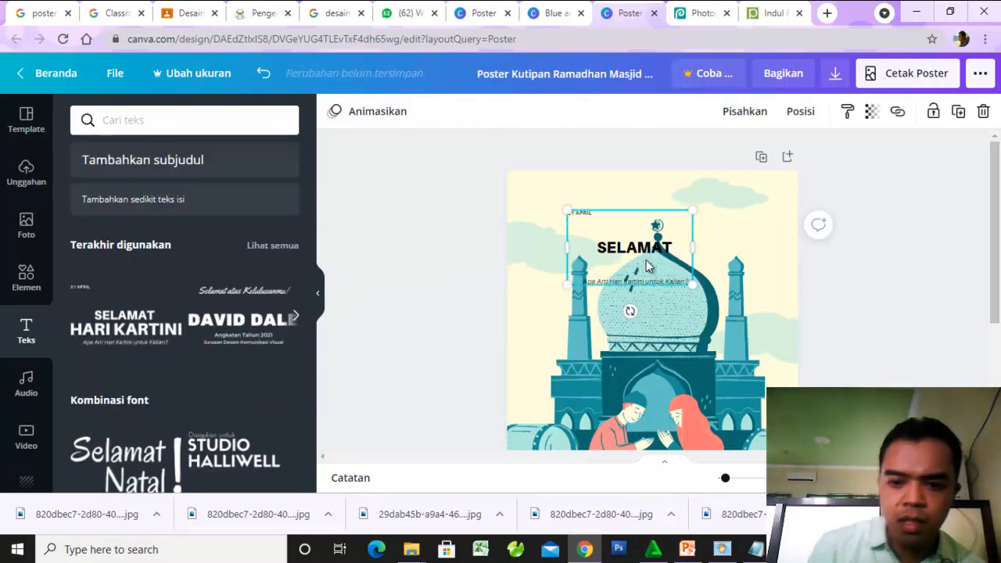
pyautogui.click(656, 215)
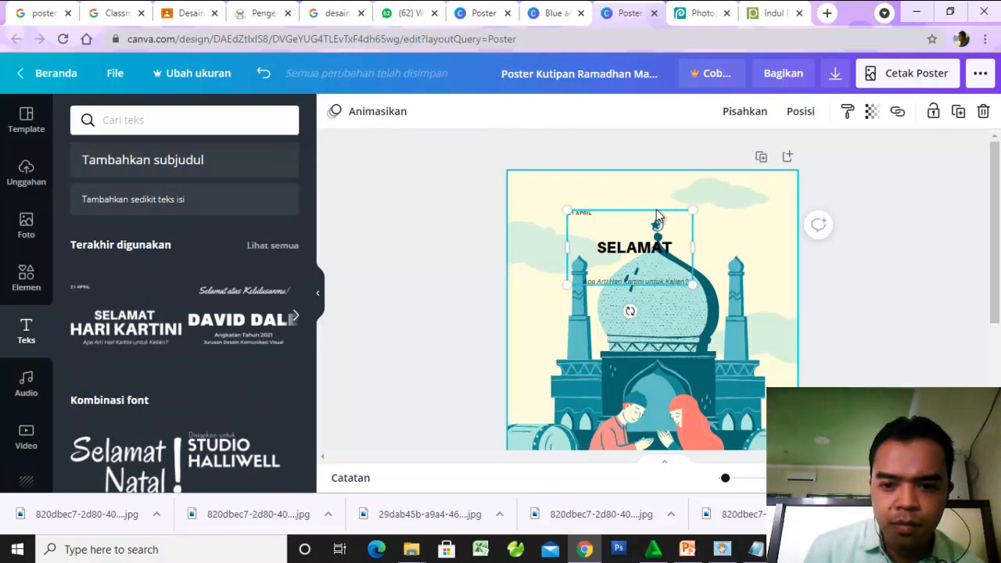
pyautogui.click(634, 254)
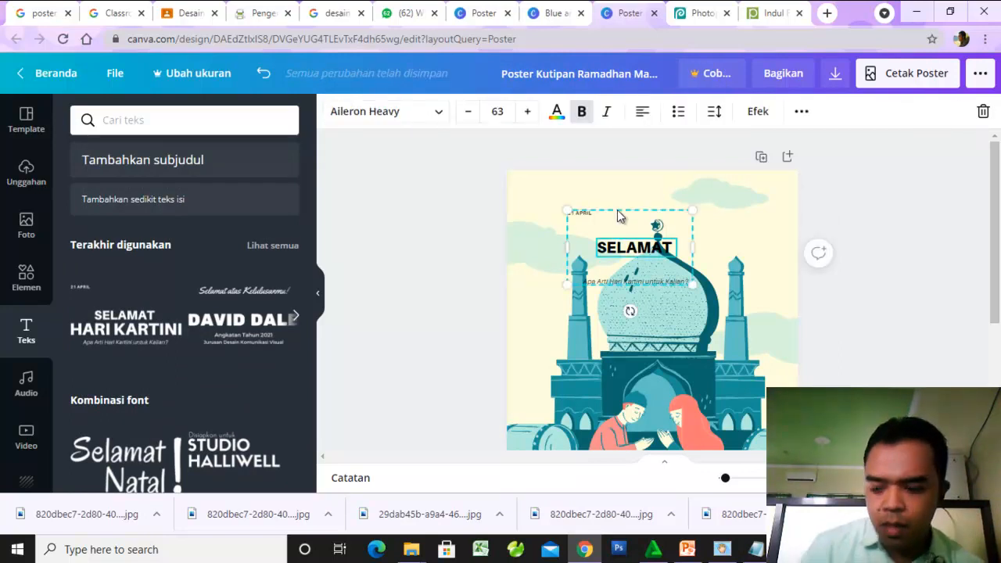
pyautogui.press('Delete')
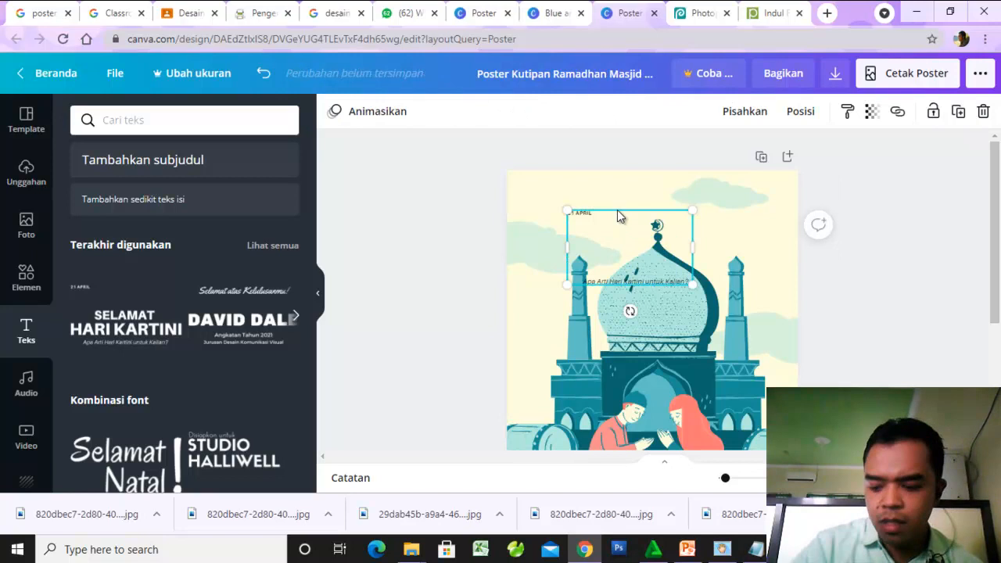
pyautogui.press('Delete')
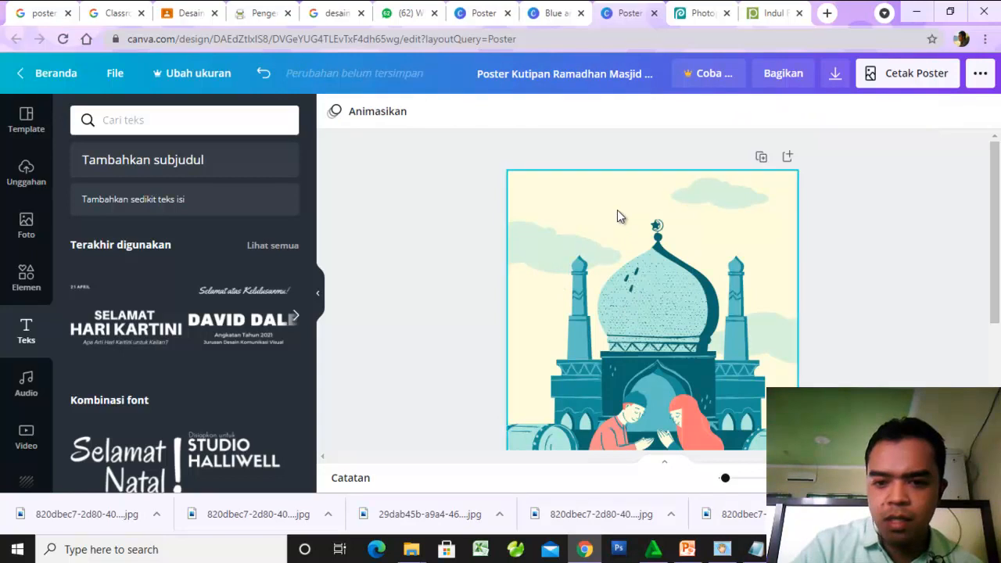
# - Add the recently used "Selamat atas Kelulusanmu!" font combination and move it up over the top of the mosque dome
pyautogui.click(244, 323)
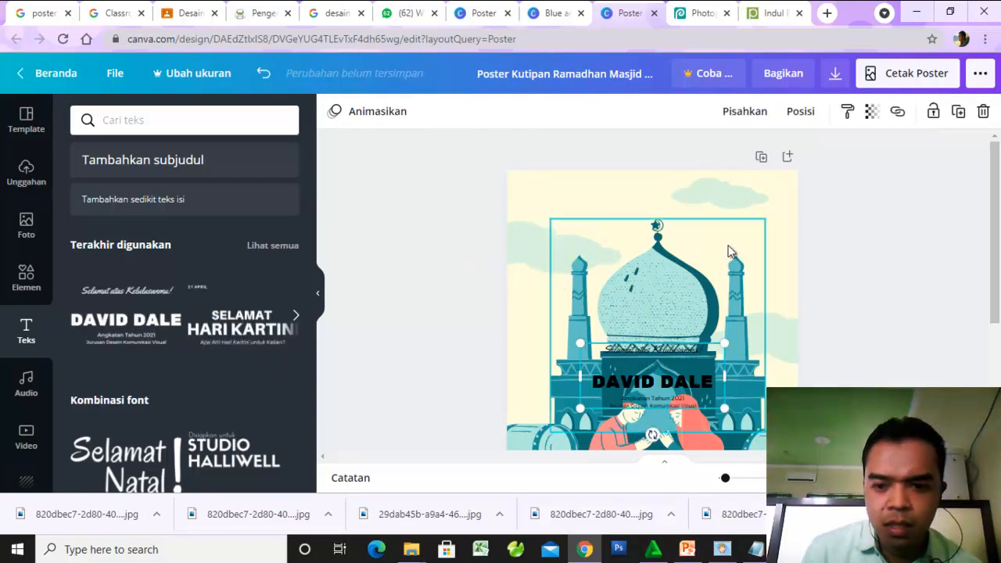
pyautogui.moveTo(656, 358); pyautogui.dragTo(647, 225)
pyautogui.click(646, 220)
# - Replace the script line "Selamat atas Kelulusanmu!" with "Keluarga Besar Pendidikan Informatika"
pyautogui.doubleClick(601, 215)
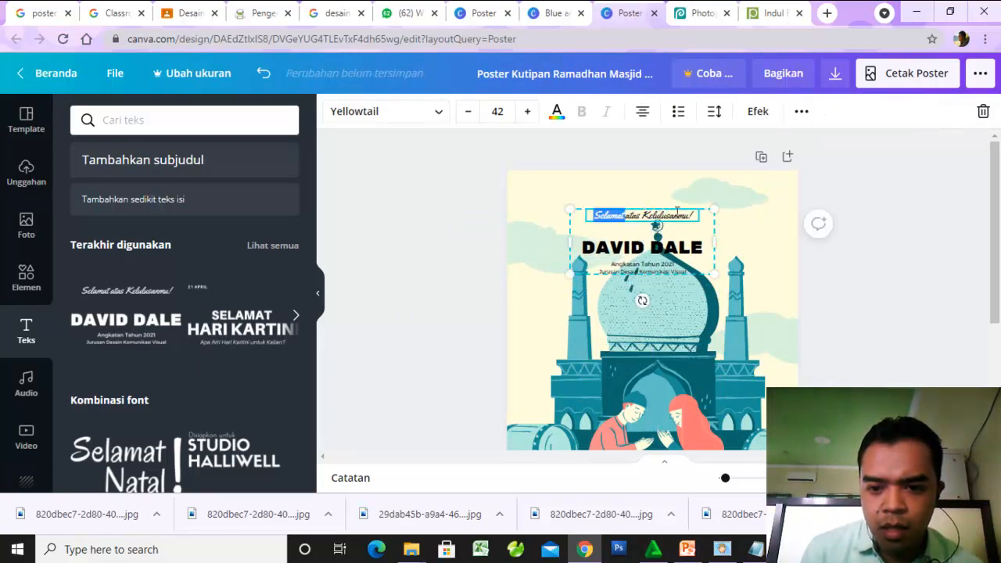
pyautogui.moveTo(698, 216); pyautogui.dragTo(572, 219)
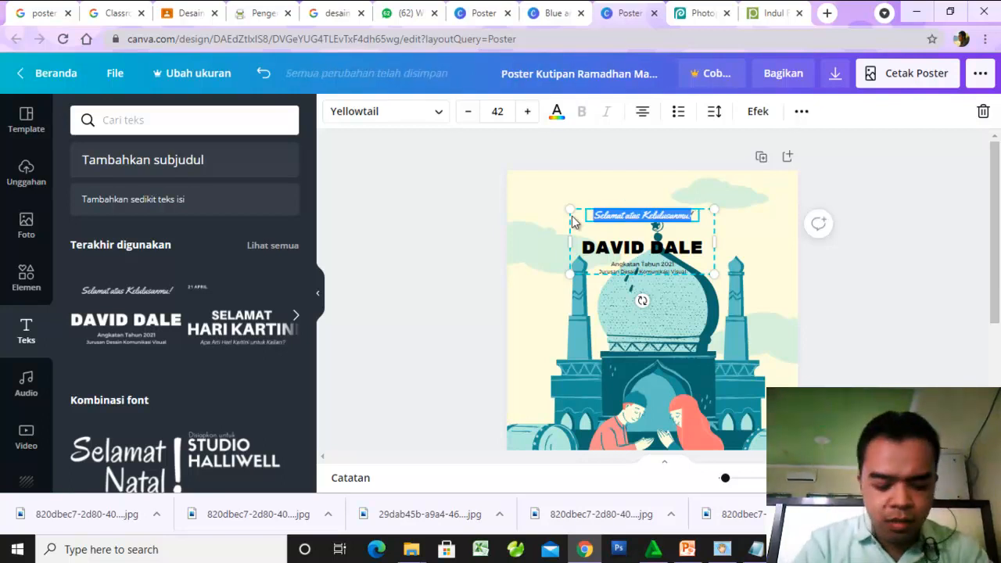
pyautogui.write('Keluarga besa')
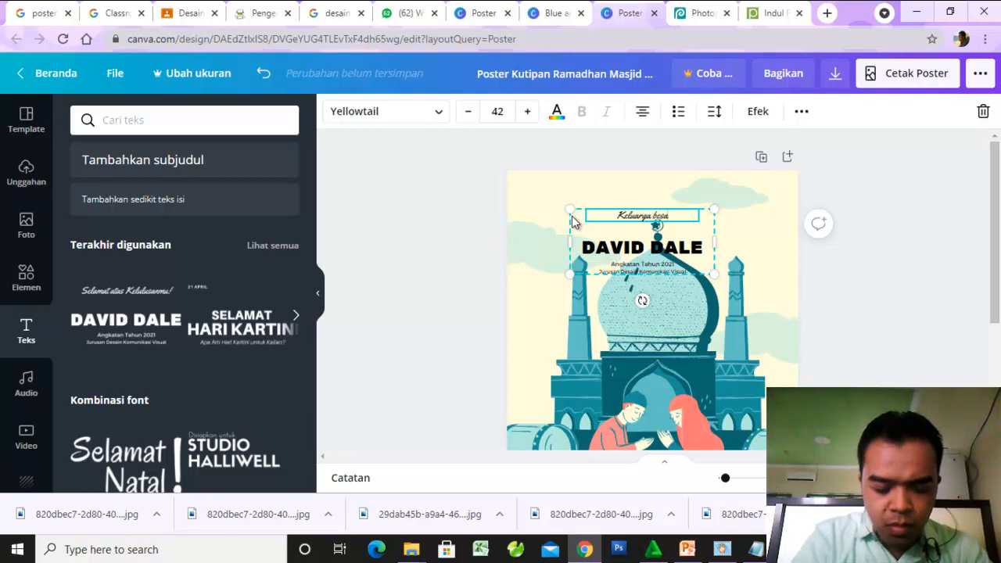
pyautogui.write('r')
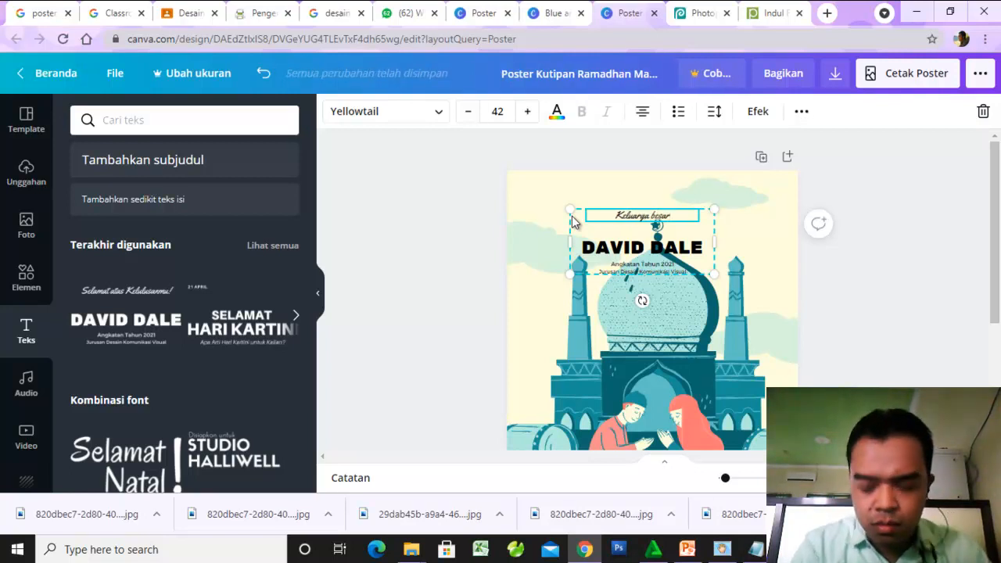
pyautogui.press('BackSpace')
pyautogui.press('BackSpace')
pyautogui.press('BackSpace')
pyautogui.press('BackSpace')
pyautogui.press('BackSpace')
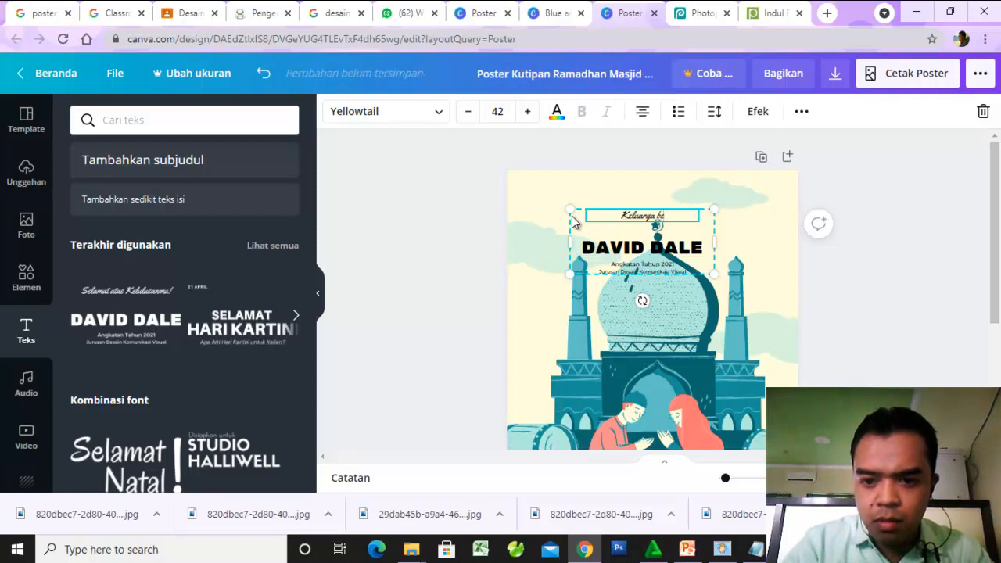
pyautogui.write('Besa')
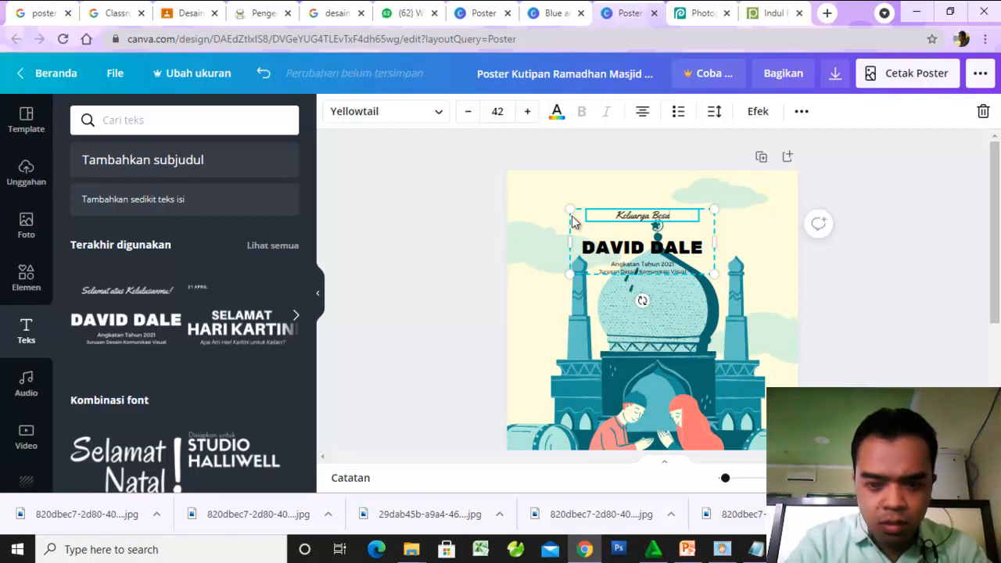
pyautogui.write('r Pen')
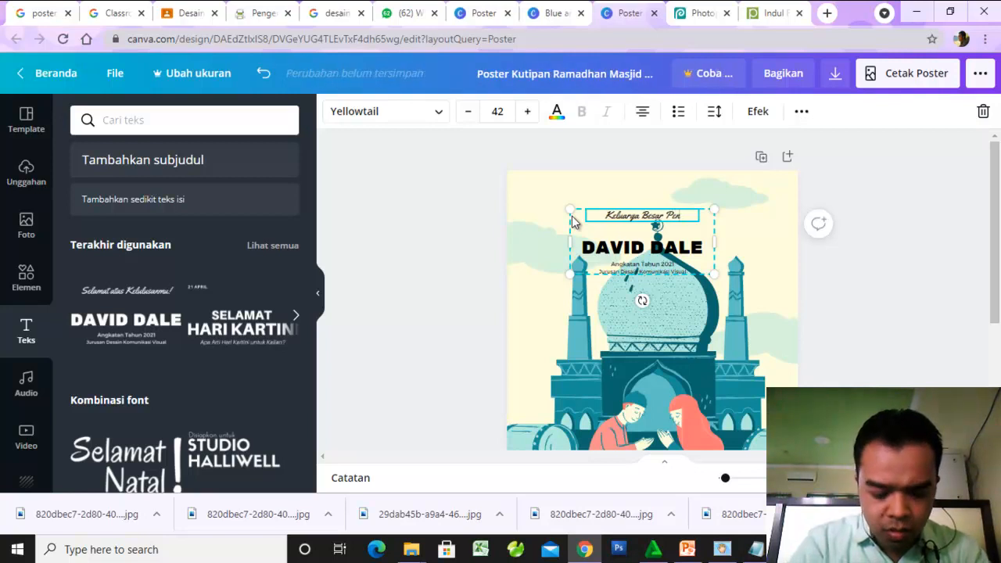
pyautogui.write('didikan Ind')
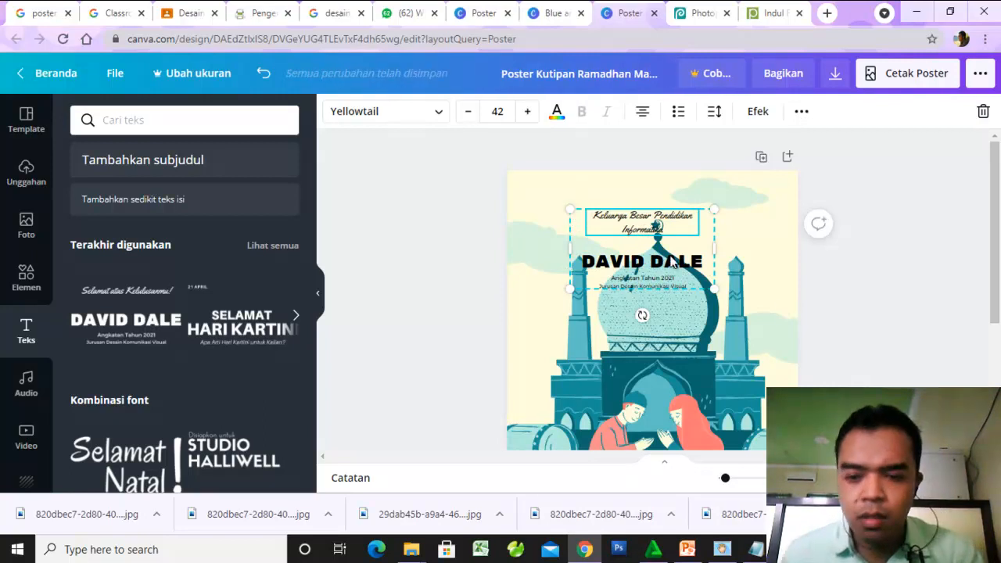
# - Enlarge the text group until the "Keluarga Besar Pendidikan Informatika" line reaches size 51.3, and set that line's font to Rubik One
pyautogui.hotkey('ctrl', '+')
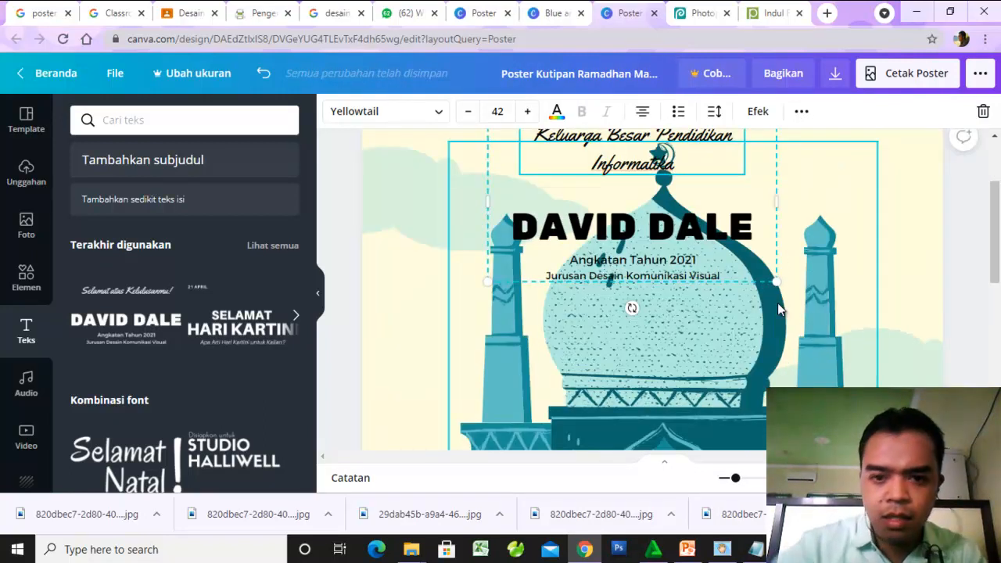
pyautogui.scroll(2, 677, 244)
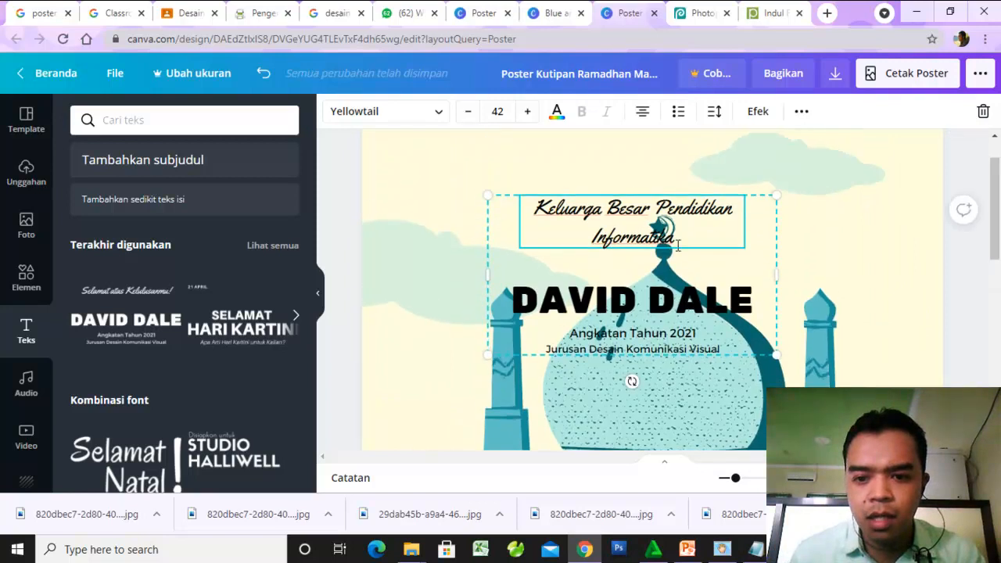
pyautogui.moveTo(847, 358); pyautogui.dragTo(853, 359)
pyautogui.moveTo(698, 247); pyautogui.dragTo(542, 210)
pyautogui.click(435, 117)
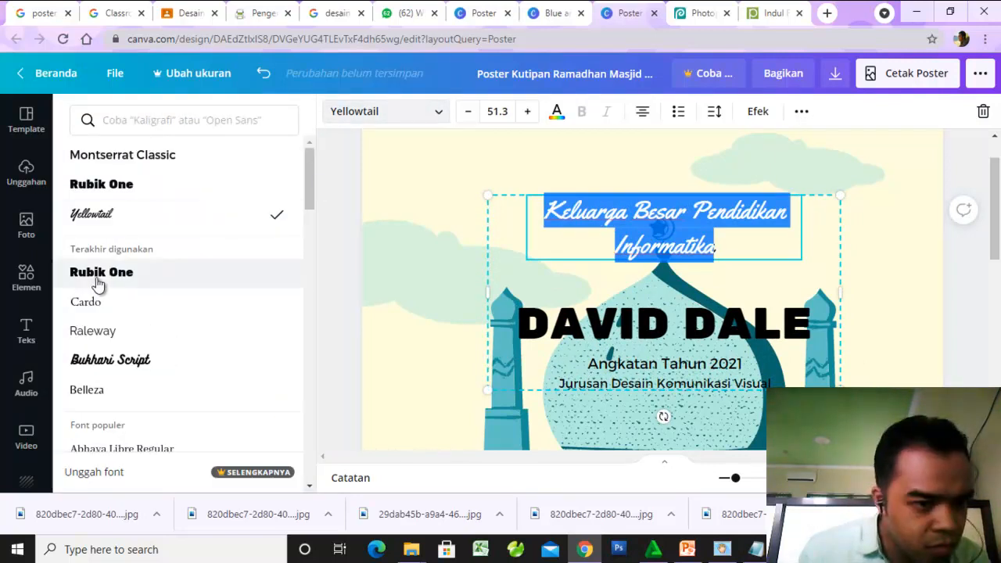
pyautogui.click(98, 273)
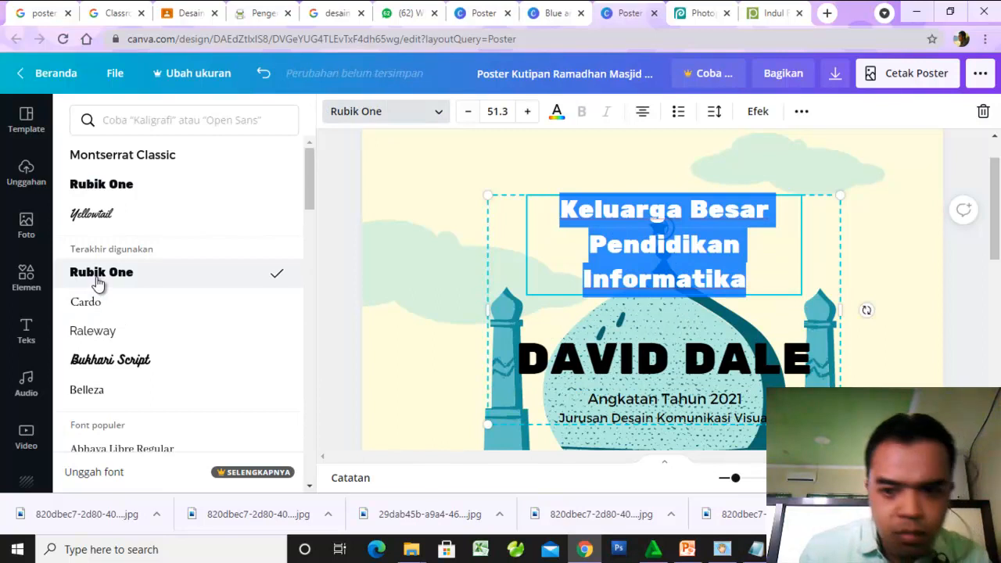
# - Try justified and other alignments on the "Keluarga Besar Pendidikan Informatika" text, ending with centre alignment
pyautogui.click(528, 246)
pyautogui.moveTo(757, 283); pyautogui.dragTo(526, 228)
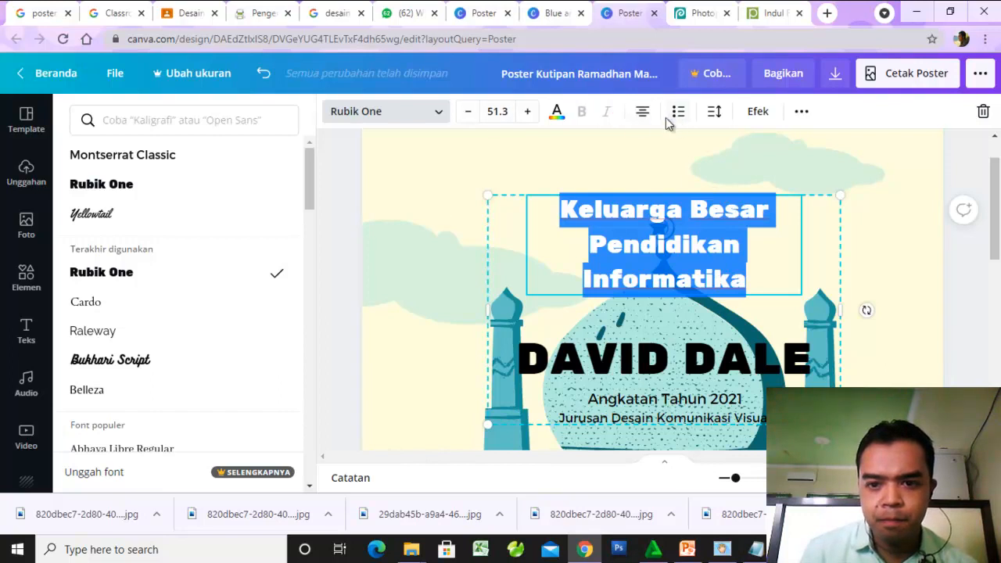
pyautogui.click(641, 113)
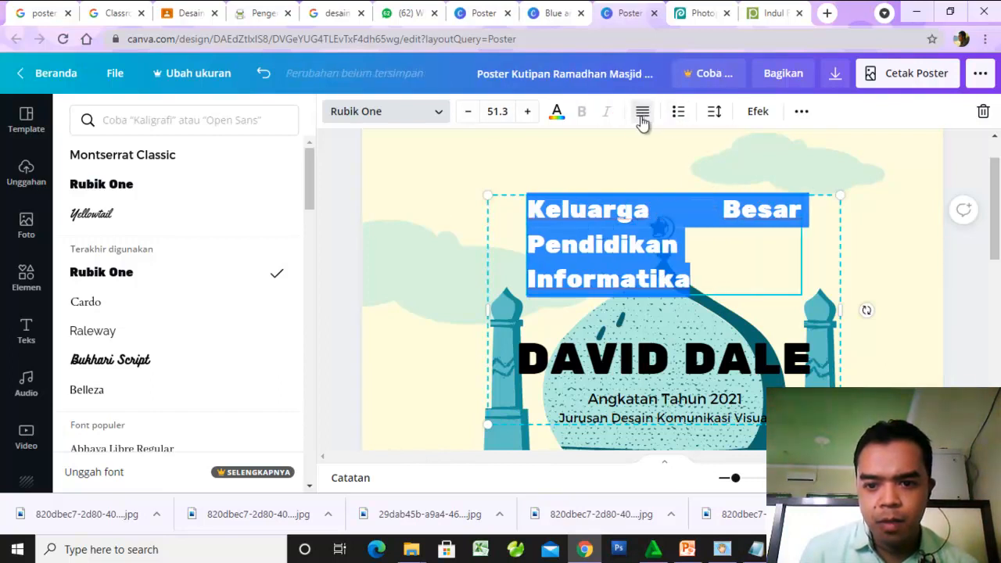
pyautogui.click(642, 113)
pyautogui.click(642, 113)
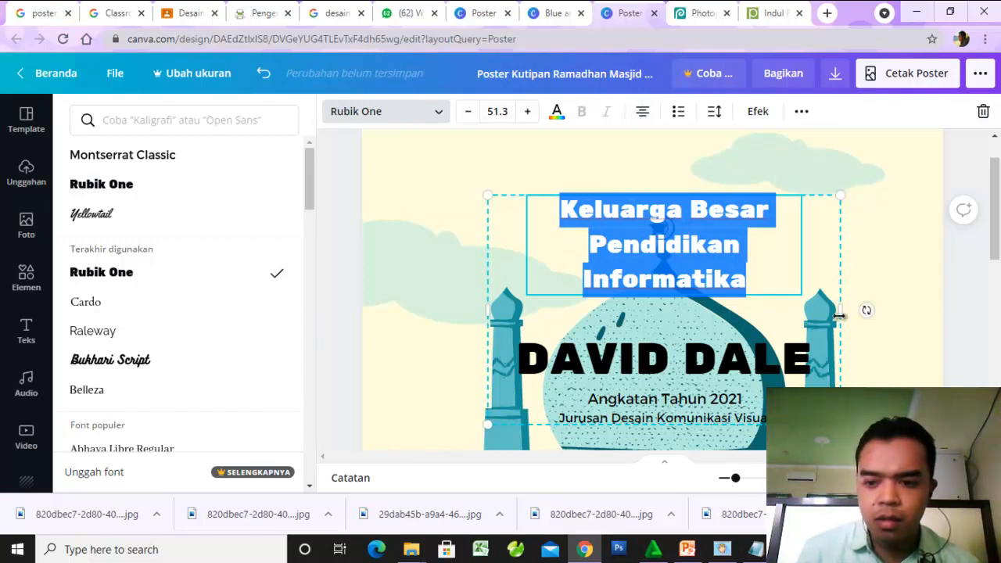
# - Widen the text group so "Pendidikan Informatika" fits on one line, and select the line "Jurusan Desain Komunikasi Visual"
pyautogui.moveTo(837, 310); pyautogui.dragTo(916, 315)
pyautogui.scroll(-1, 746, 323)
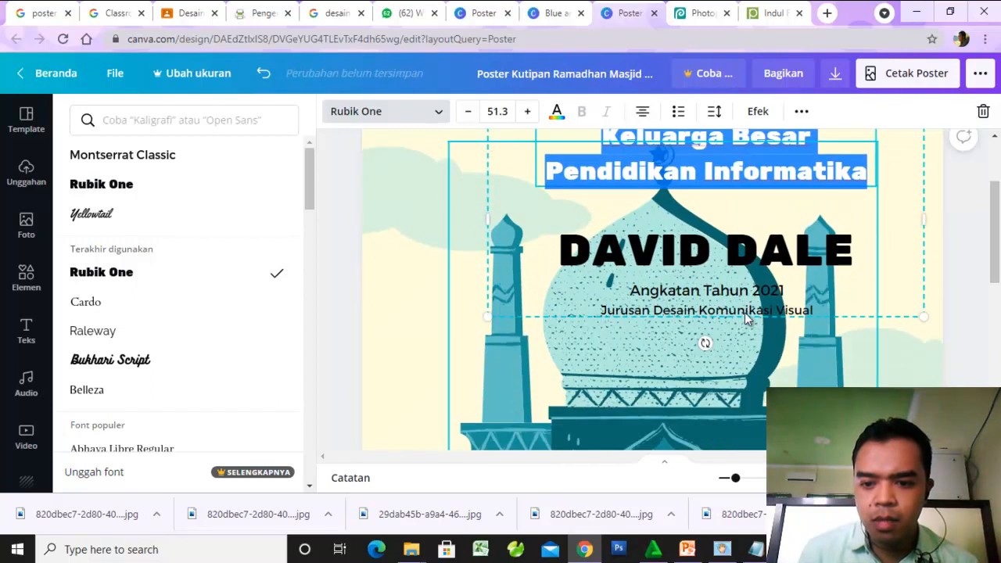
pyautogui.click(689, 324)
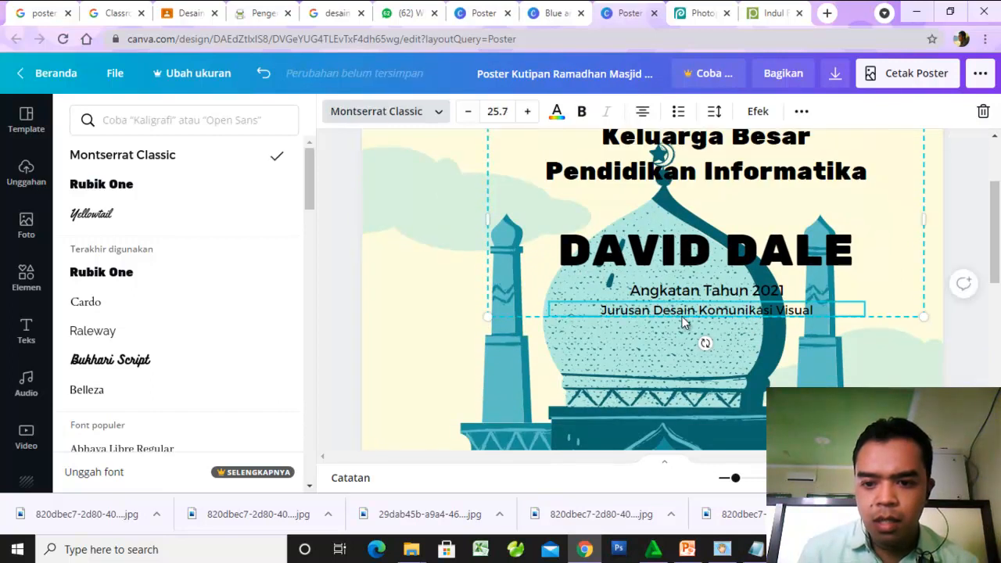
# - Move the whole text group up and toward the poster's centre, so its heading sits above the mosque's crescent
pyautogui.scroll(1, 810, 288)
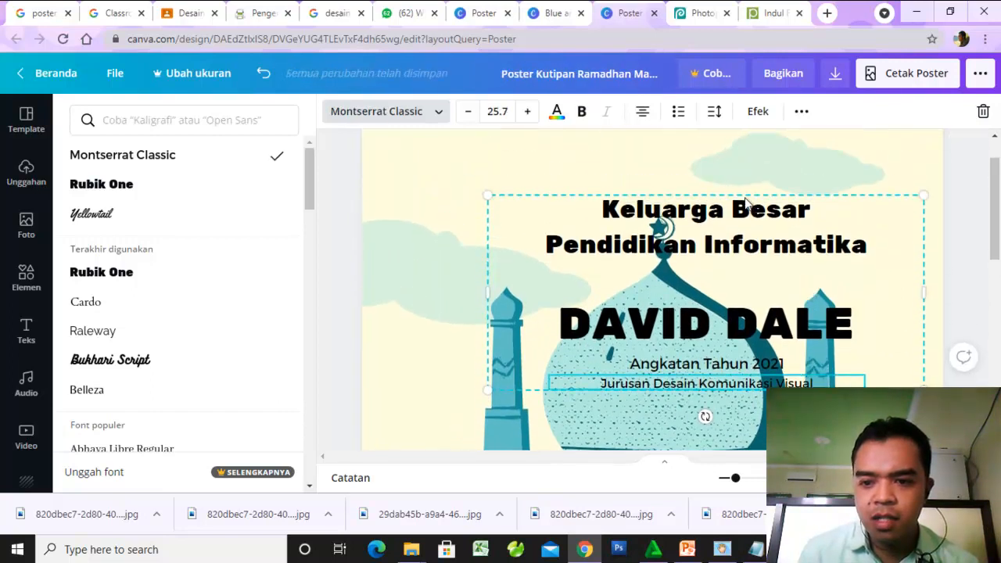
pyautogui.scroll(1, 747, 205)
pyautogui.click(738, 252)
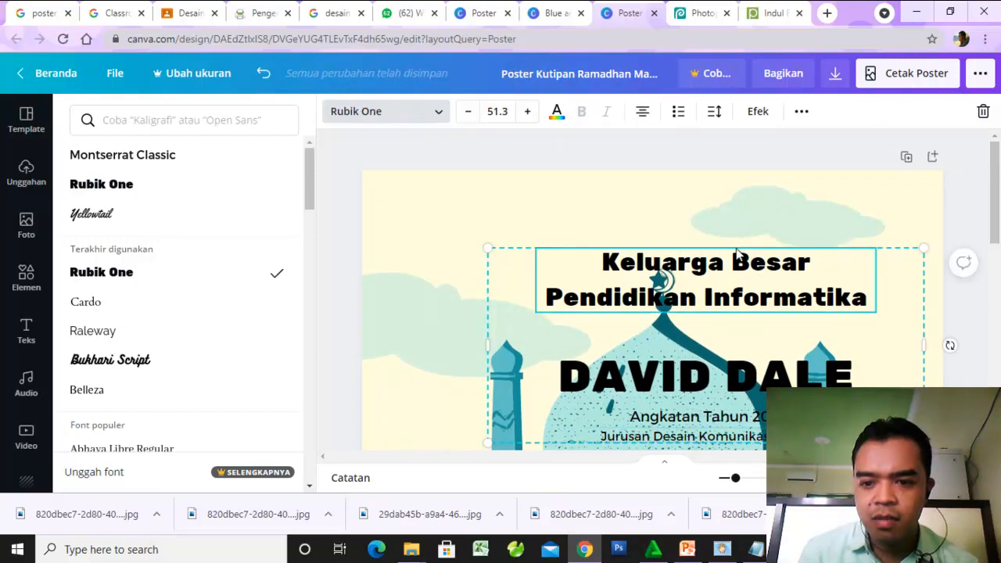
pyautogui.moveTo(516, 248); pyautogui.dragTo(500, 225)
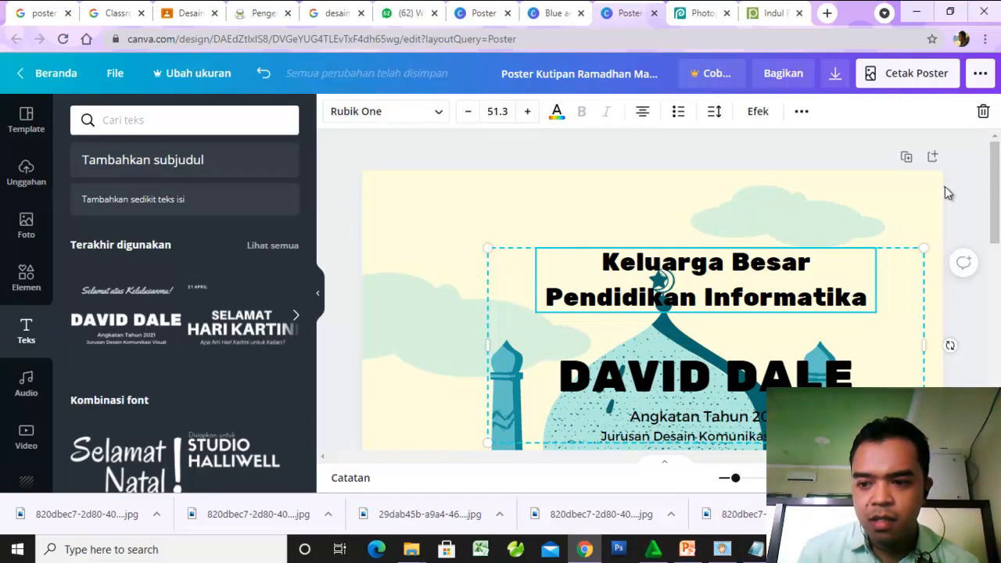
pyautogui.click(900, 262)
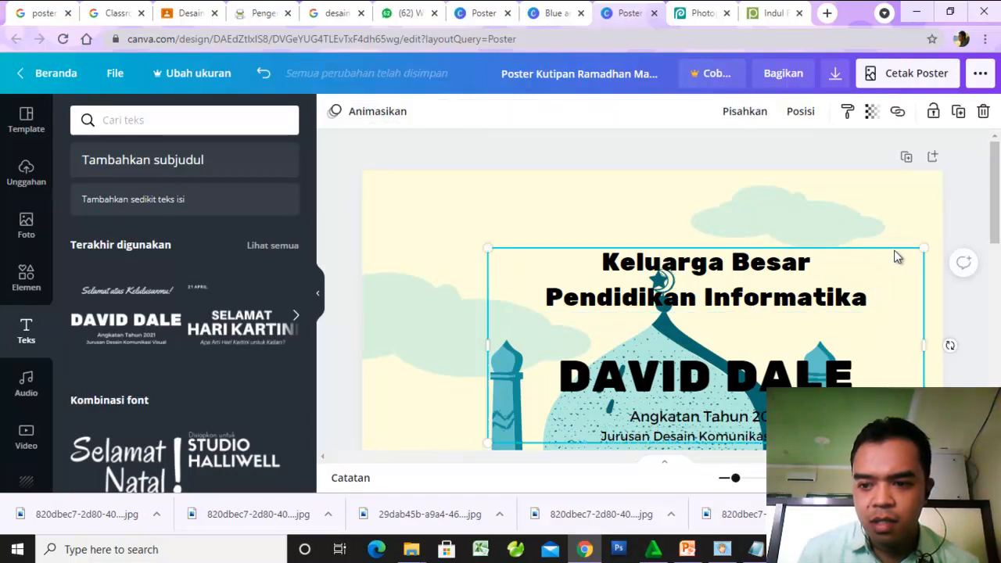
pyautogui.moveTo(822, 247); pyautogui.dragTo(835, 196)
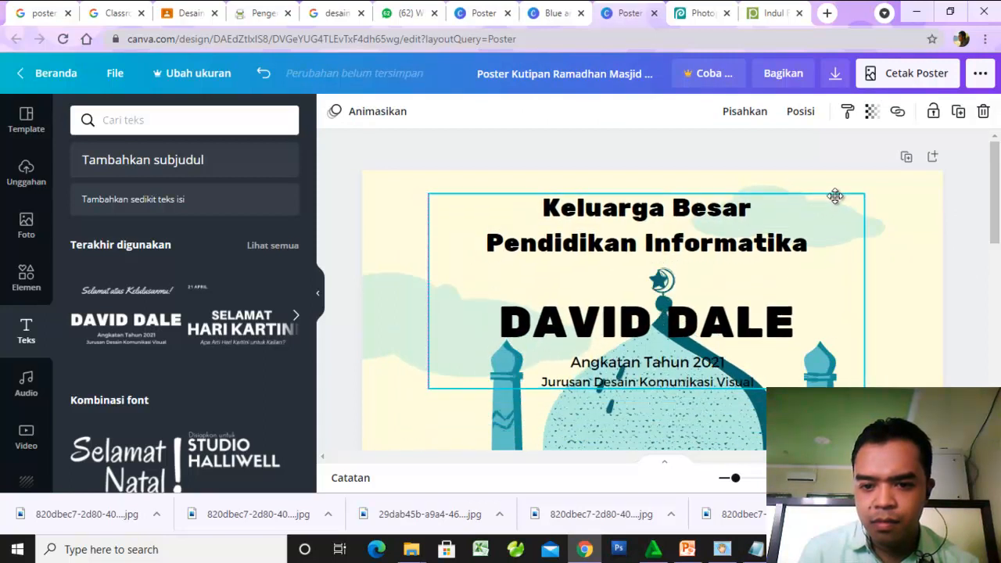
# - Replace the large placeholder name in the text group with "SELAMAT HARI RAYA IDUL FITRI"
pyautogui.click(688, 333)
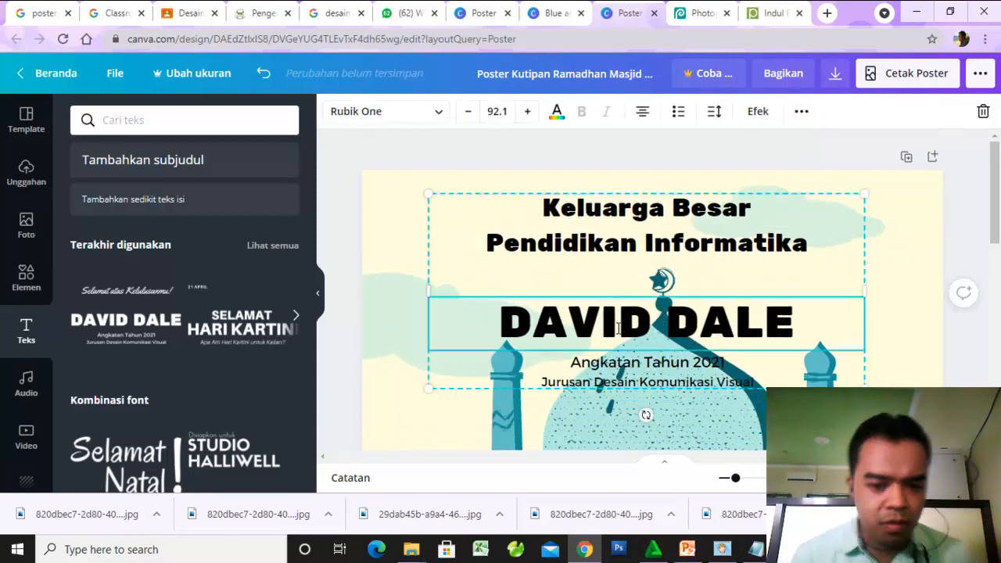
pyautogui.hotkey('ctrl', 'a')
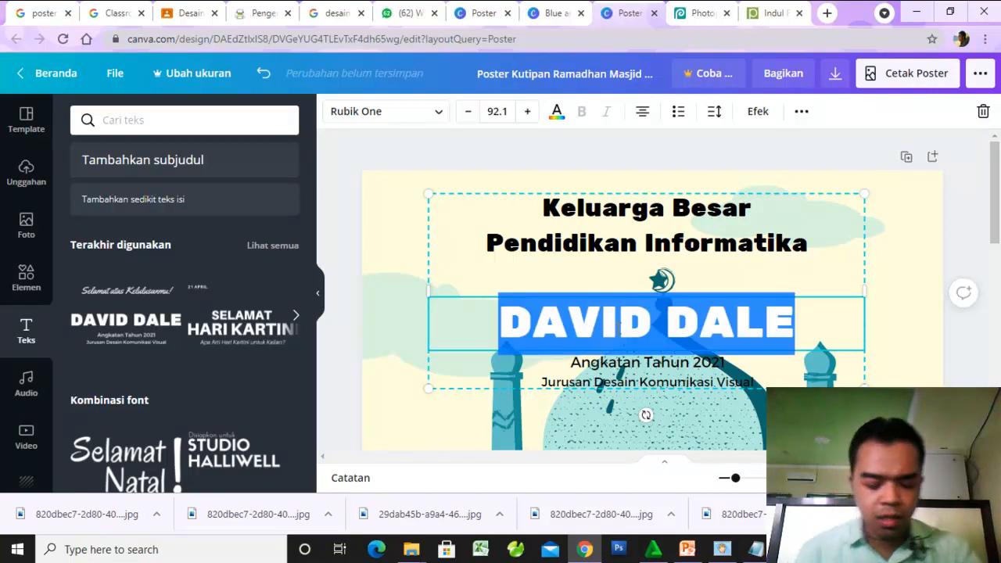
pyautogui.write('S')
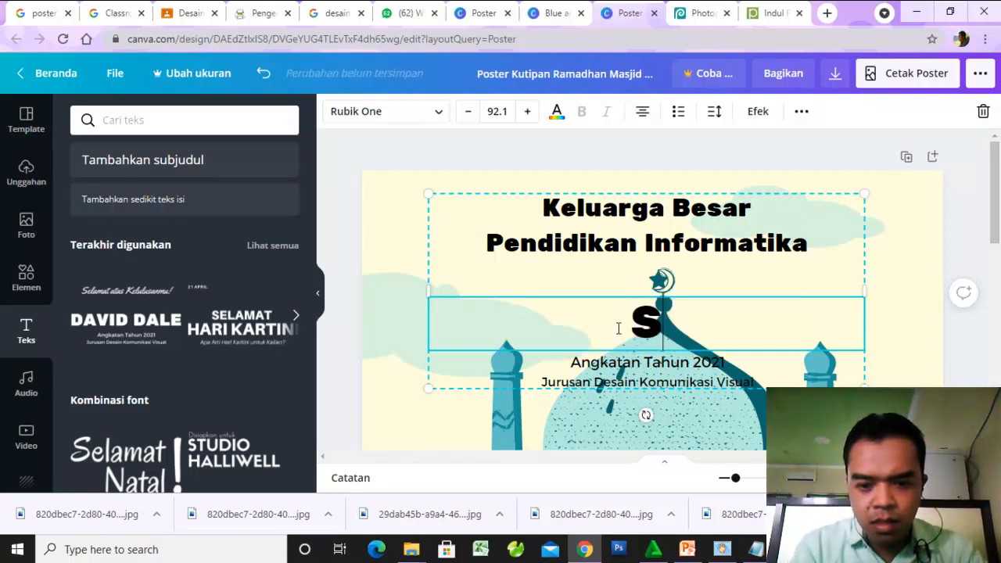
pyautogui.write('ELAMAT ')
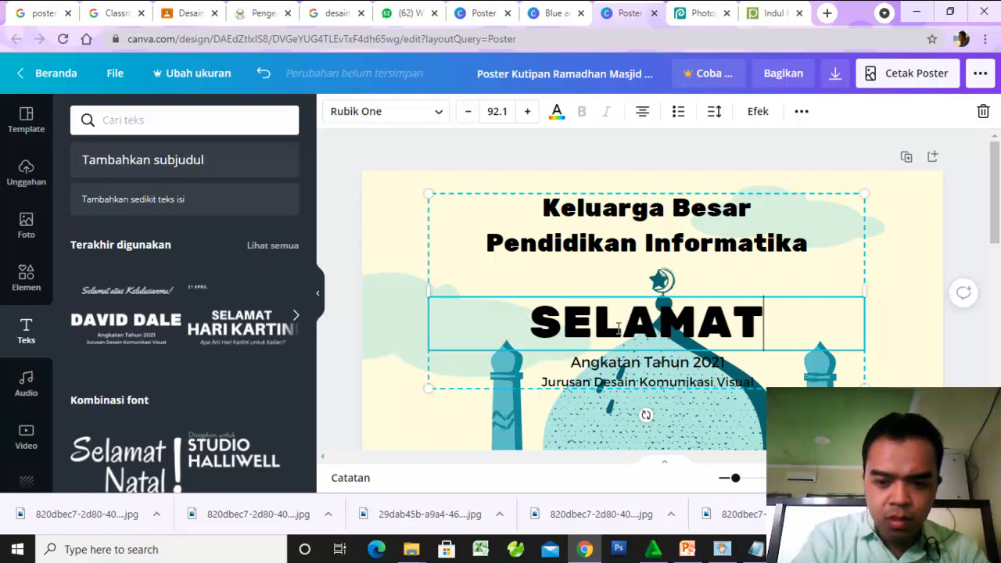
pyautogui.write('HARI ')
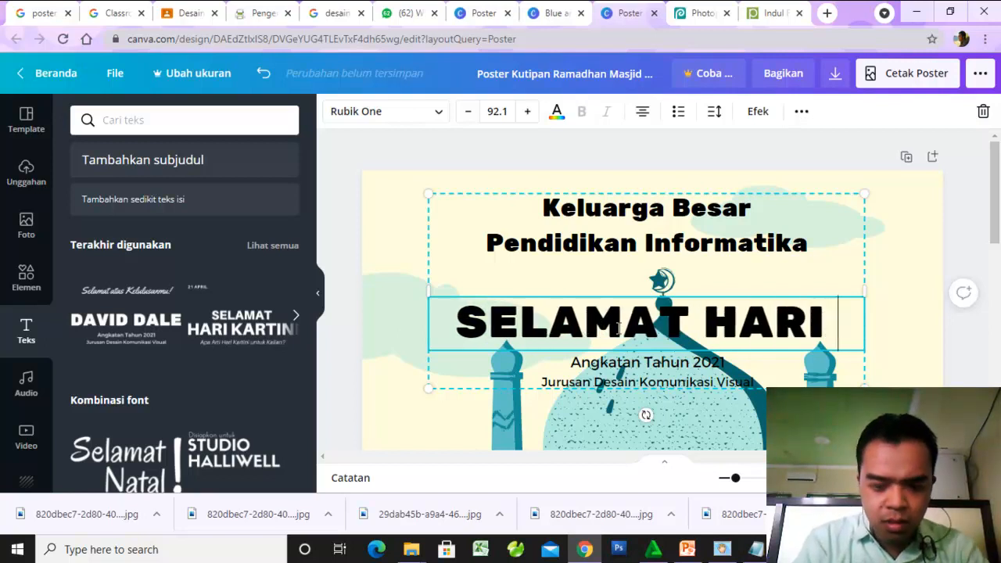
pyautogui.write('YA')
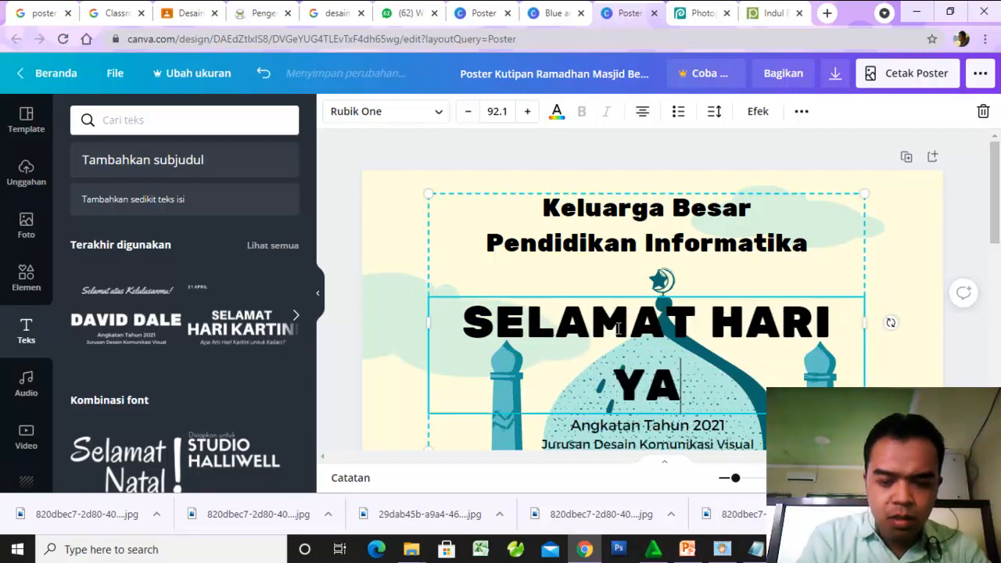
pyautogui.press('BackSpace')
pyautogui.press('BackSpace')
pyautogui.write('RAYA ID')
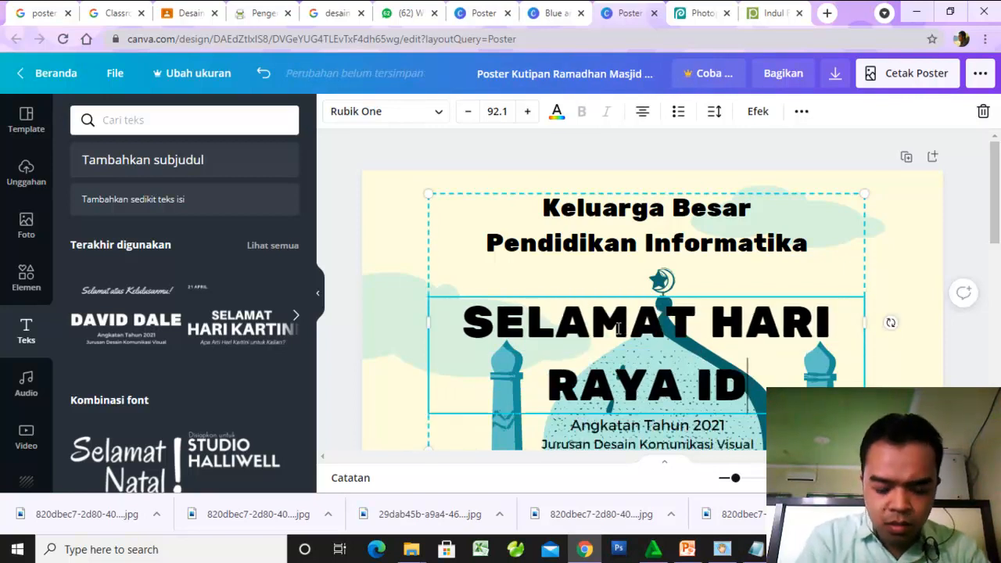
pyautogui.write('UL FITRI')
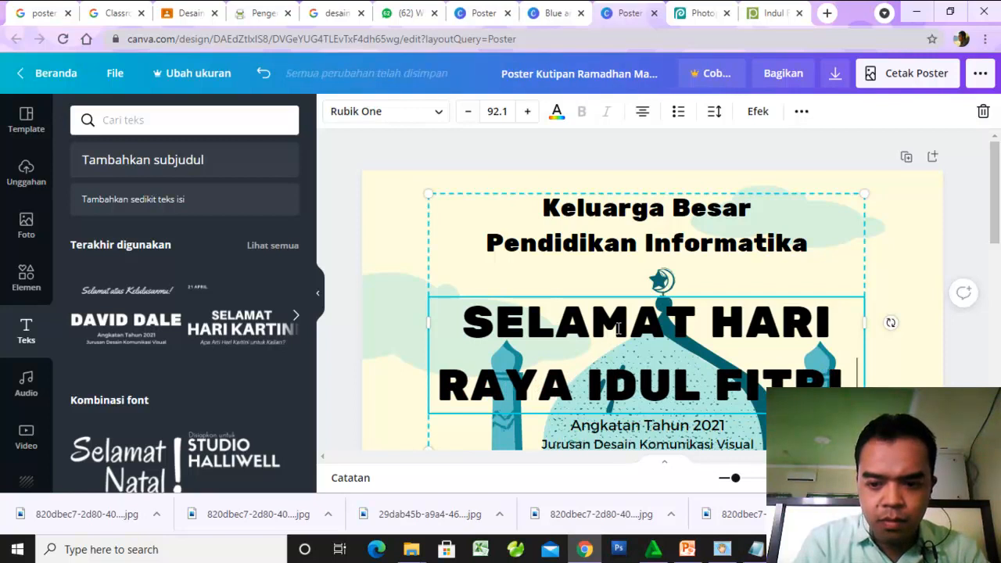
# - Search Google in a new tab for "idul fitri 2021" and check the results for the Hijri year
pyautogui.click(827, 13)
pyautogui.write('I')
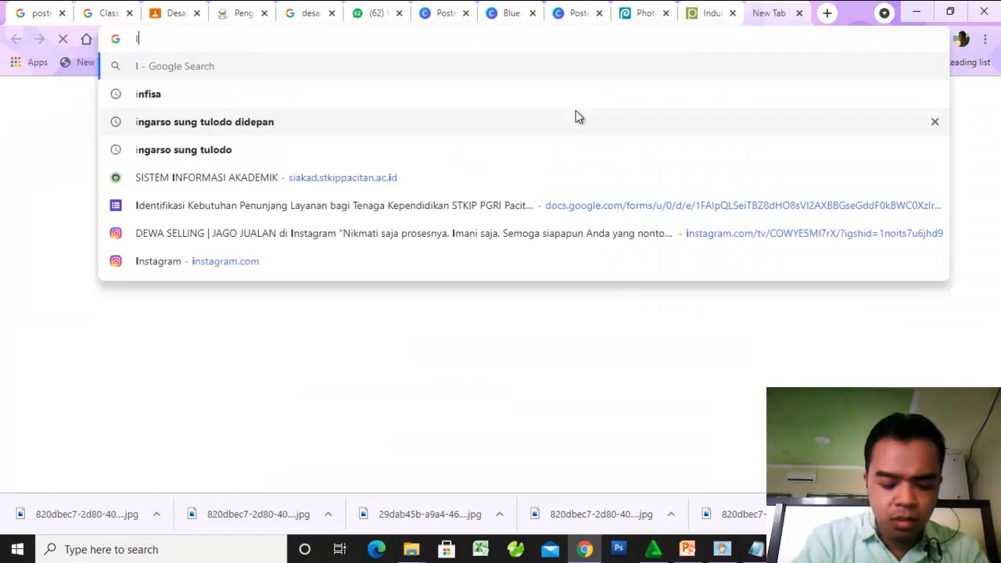
pyautogui.write('NDUL FITRI')
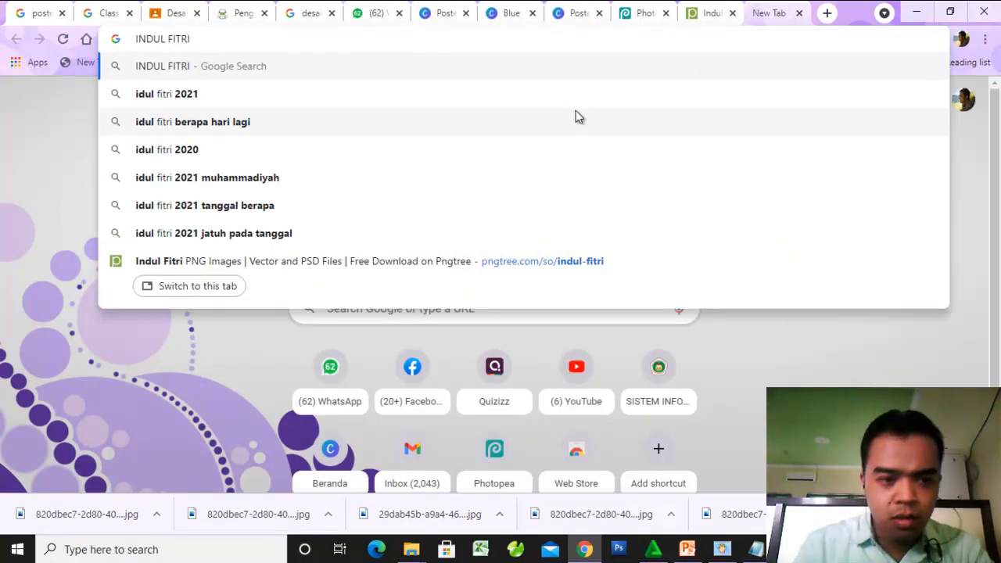
pyautogui.press('Down')
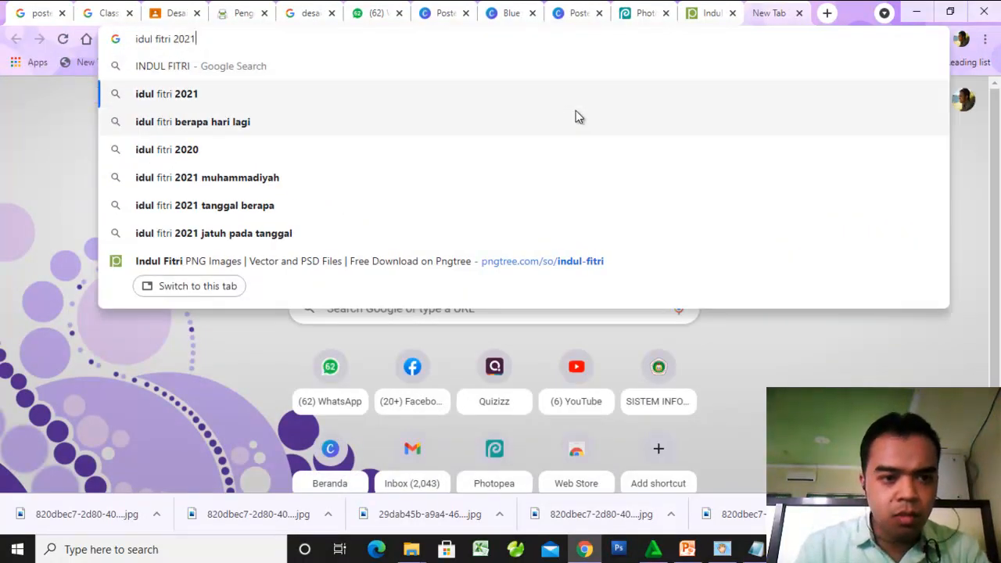
pyautogui.press('Return')
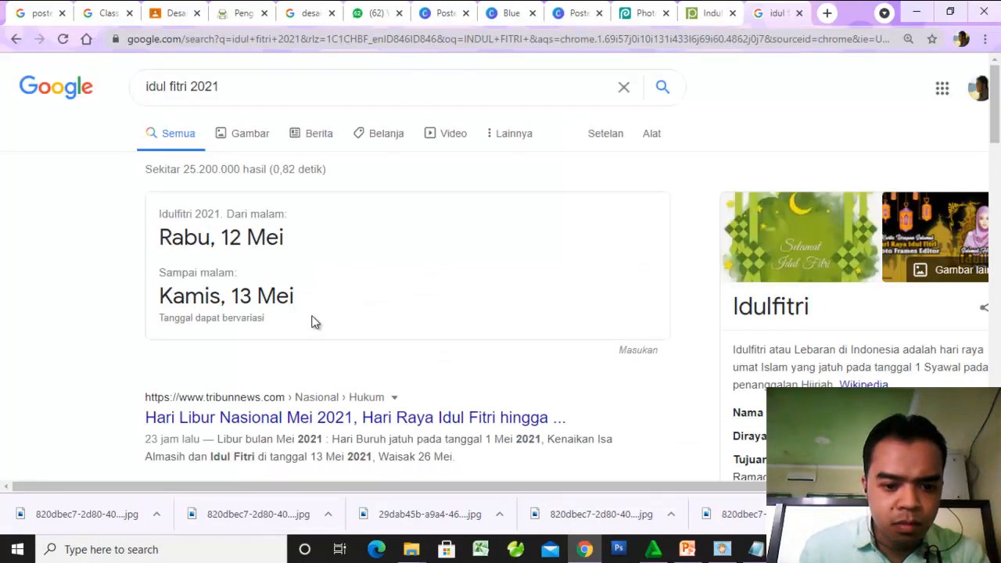
pyautogui.scroll(-1, 315, 322)
pyautogui.scroll(-2, 319, 328)
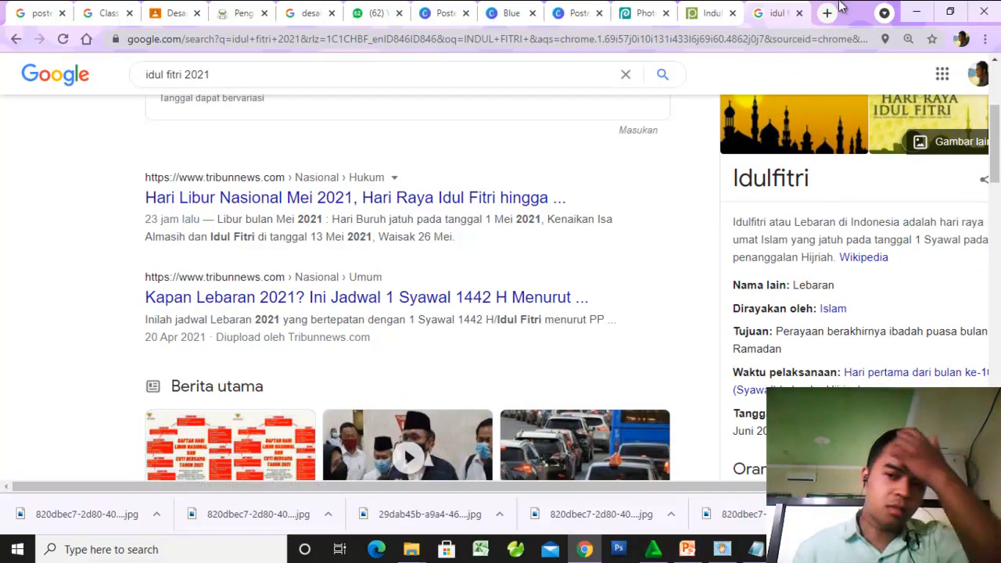
# - Switch back to the Canva poster and append "1442 H- 2021" to the "SELAMAT HARI RAYA IDUL FITRI" line
pyautogui.click(641, 18)
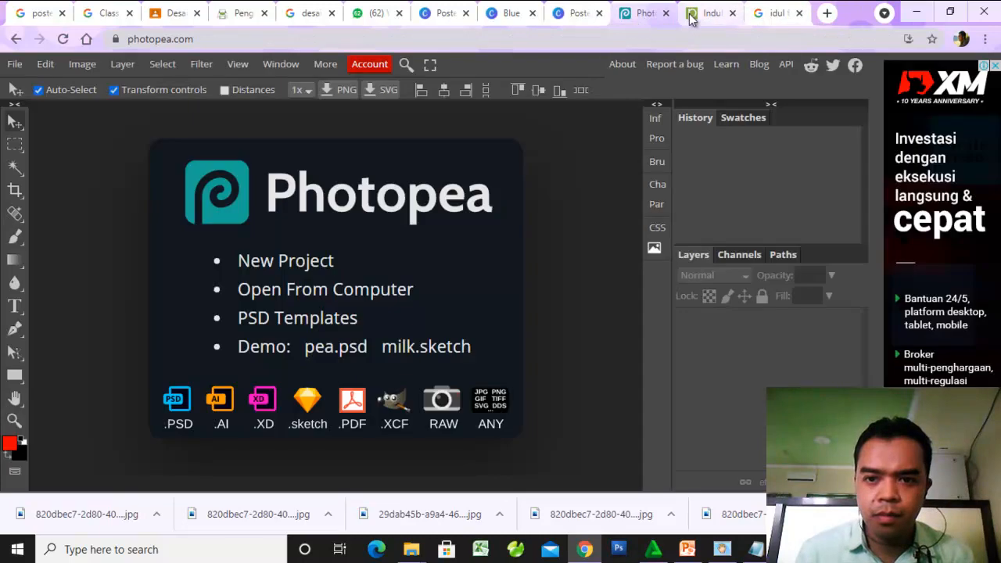
pyautogui.click(692, 14)
pyautogui.click(579, 13)
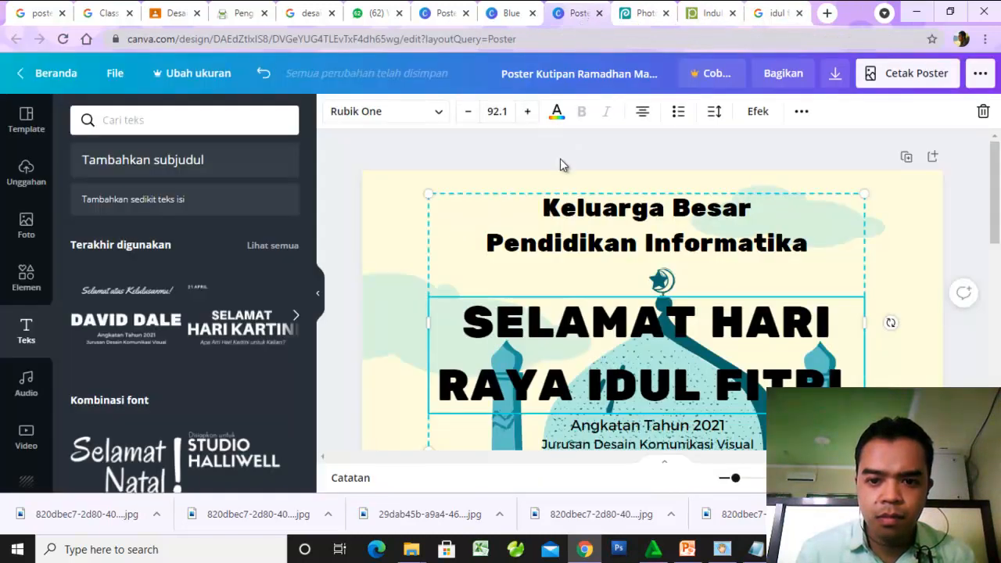
pyautogui.write('1')
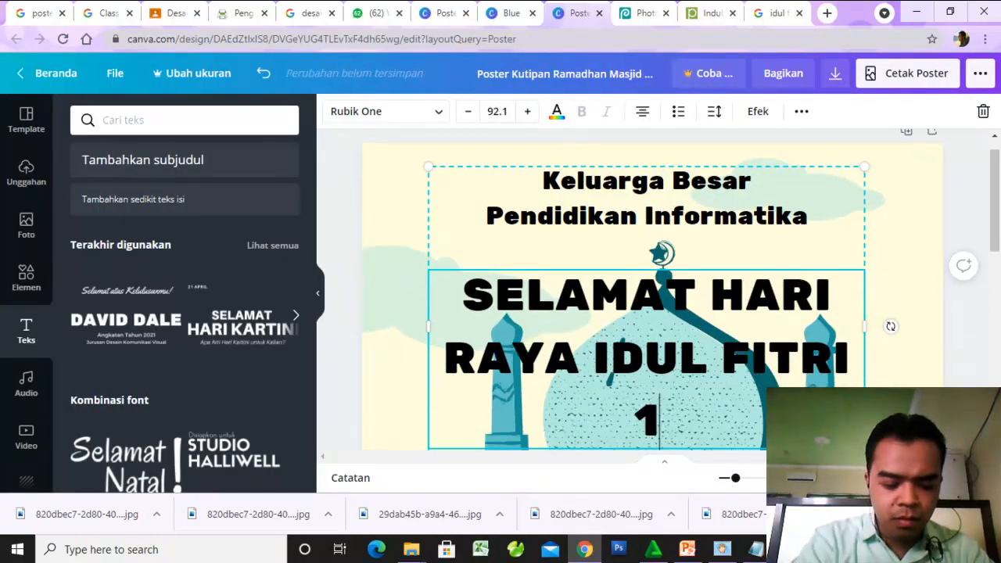
pyautogui.write('442 H')
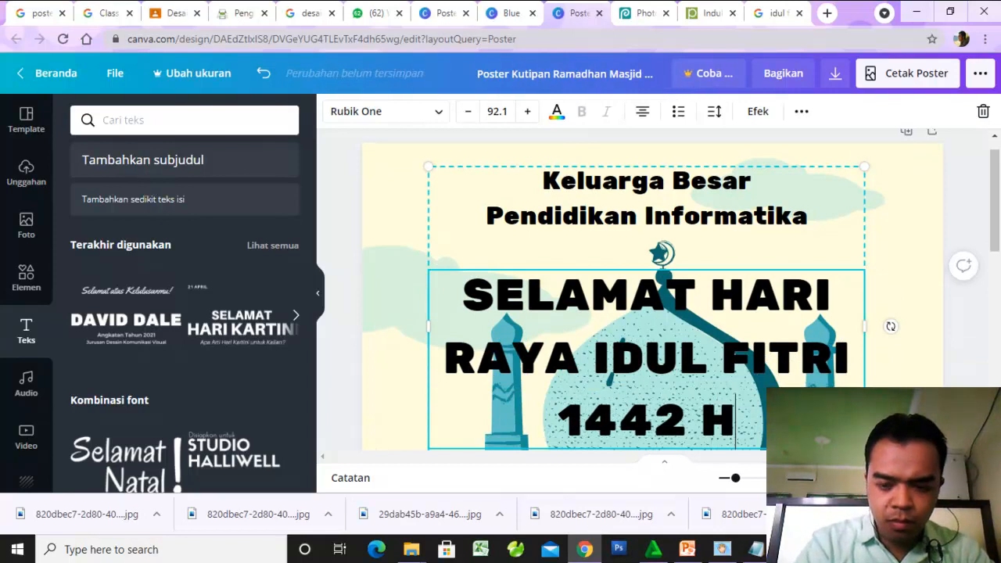
pyautogui.write('- 2021')
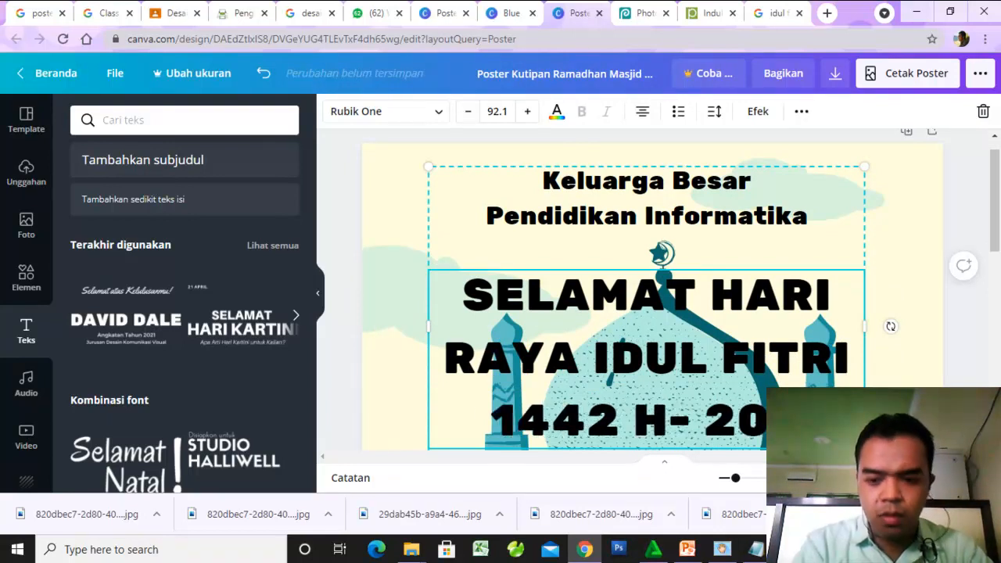
# - Reduce the font size of the whole "SELAMAT HARI RAYA IDUL FITRI 1442 H- 2021" text to 55.1
pyautogui.moveTo(782, 422); pyautogui.dragTo(460, 285)
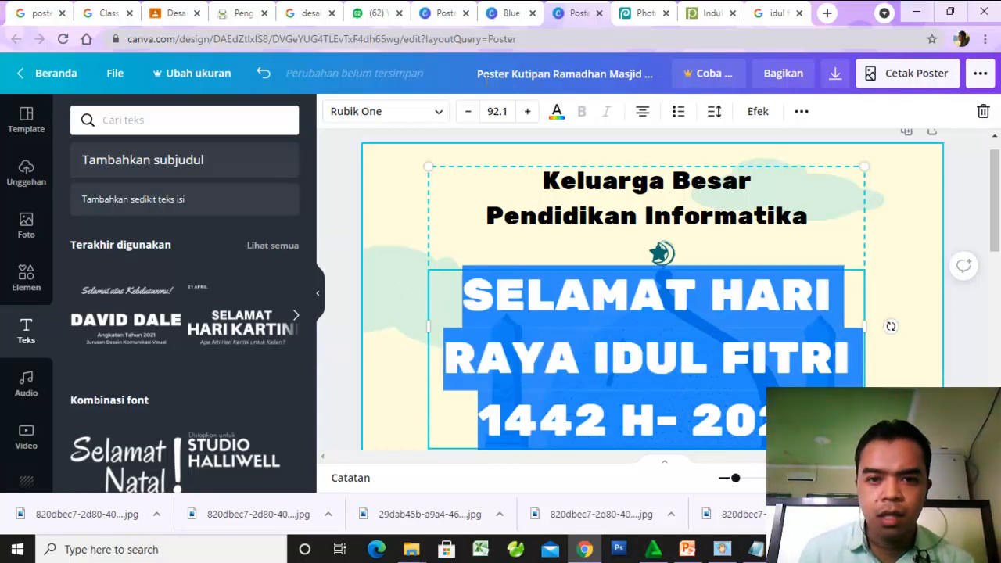
pyautogui.click(465, 111)
pyautogui.click(466, 110)
pyautogui.click(466, 111)
pyautogui.click(466, 111)
pyautogui.click(466, 111)
pyautogui.click(466, 111)
pyautogui.click(466, 111)
pyautogui.click(466, 111)
pyautogui.click(466, 111)
pyautogui.click(466, 111)
pyautogui.click(466, 111)
pyautogui.click(466, 111)
pyautogui.click(466, 111)
pyautogui.click(466, 111)
pyautogui.click(468, 113)
pyautogui.click(468, 113)
pyautogui.click(467, 112)
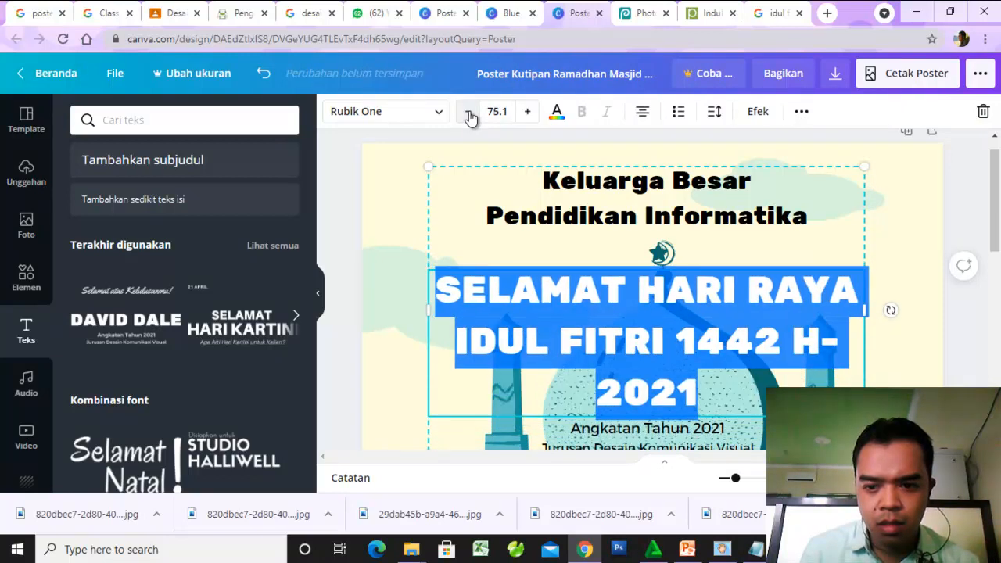
pyautogui.click(467, 113)
pyautogui.click(467, 112)
pyautogui.click(468, 112)
pyautogui.click(467, 113)
pyautogui.click(467, 112)
pyautogui.click(468, 113)
pyautogui.click(468, 113)
pyautogui.click(467, 113)
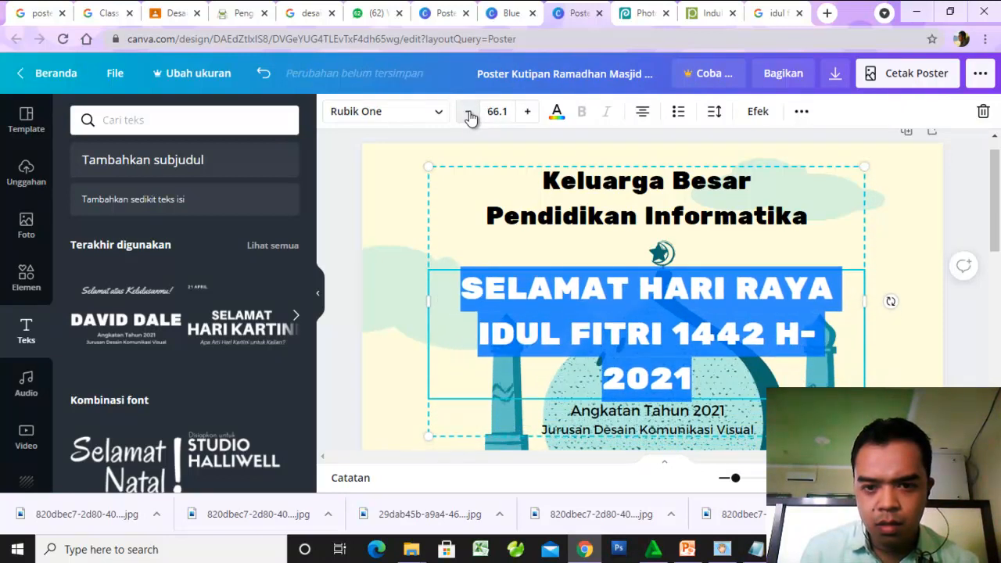
pyautogui.click(467, 112)
pyautogui.click(467, 112)
pyautogui.click(468, 112)
pyautogui.click(468, 113)
pyautogui.click(467, 113)
pyautogui.click(468, 113)
pyautogui.click(467, 113)
pyautogui.click(467, 113)
pyautogui.click(469, 116)
pyautogui.click(469, 115)
pyautogui.click(469, 116)
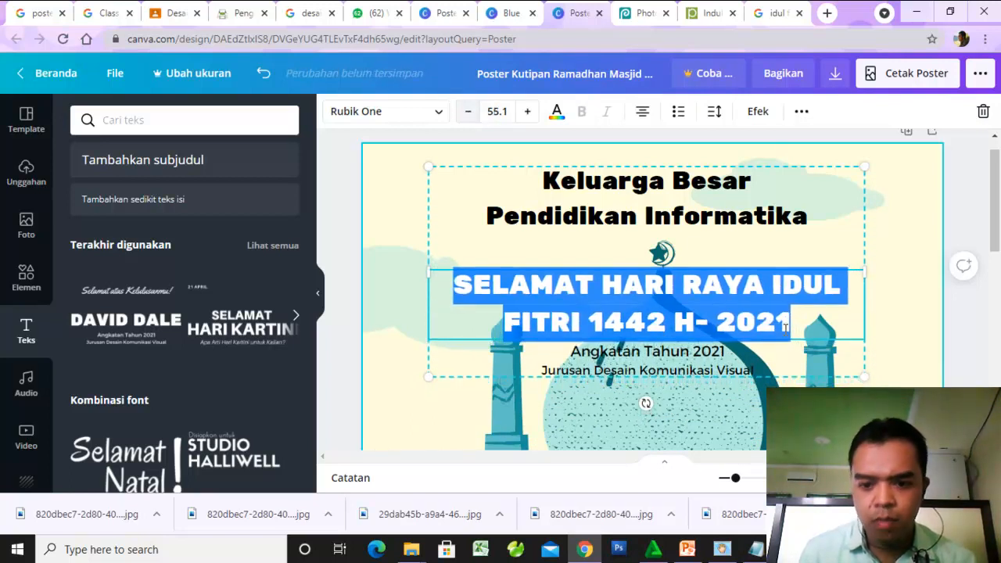
# - Clear the "Angkatan Tahun 2021" and "Jurusan Desain Komunikasi Visual" lines from the text group and deselect it
pyautogui.click(752, 372)
pyautogui.click(694, 357)
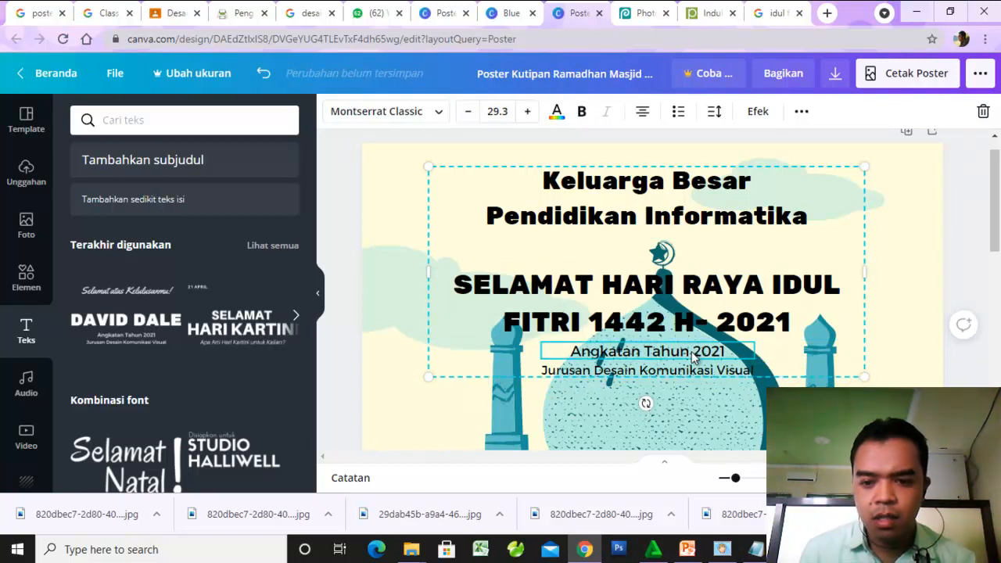
pyautogui.scroll(-3, 741, 325)
pyautogui.scroll(3, 741, 325)
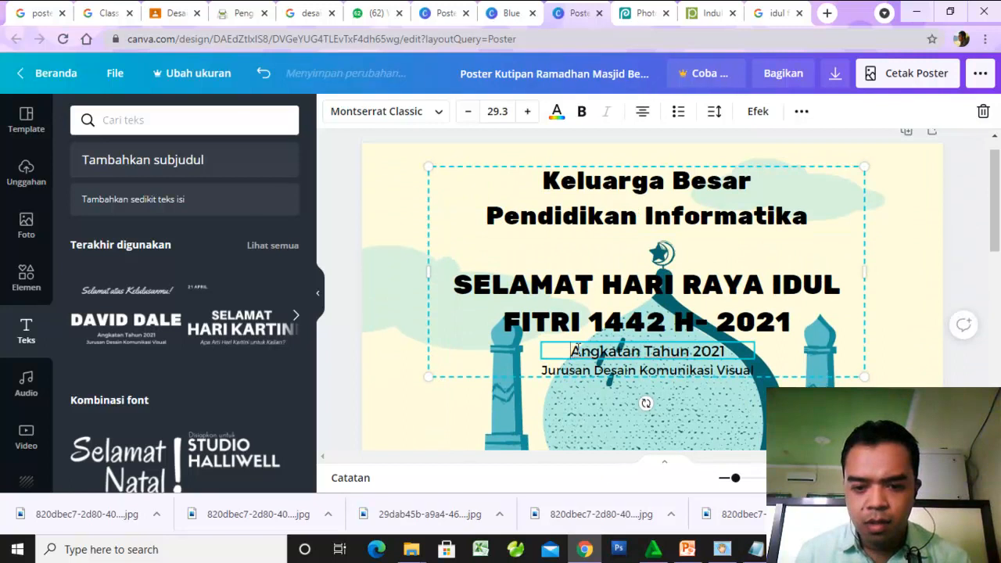
pyautogui.moveTo(577, 353); pyautogui.dragTo(769, 353)
pyautogui.press('BackSpace')
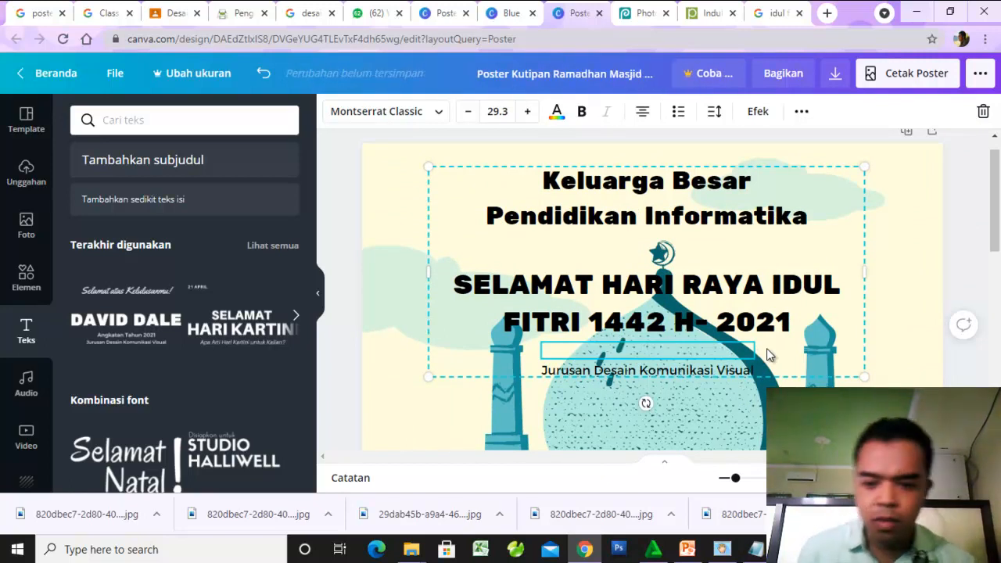
pyautogui.click(749, 373)
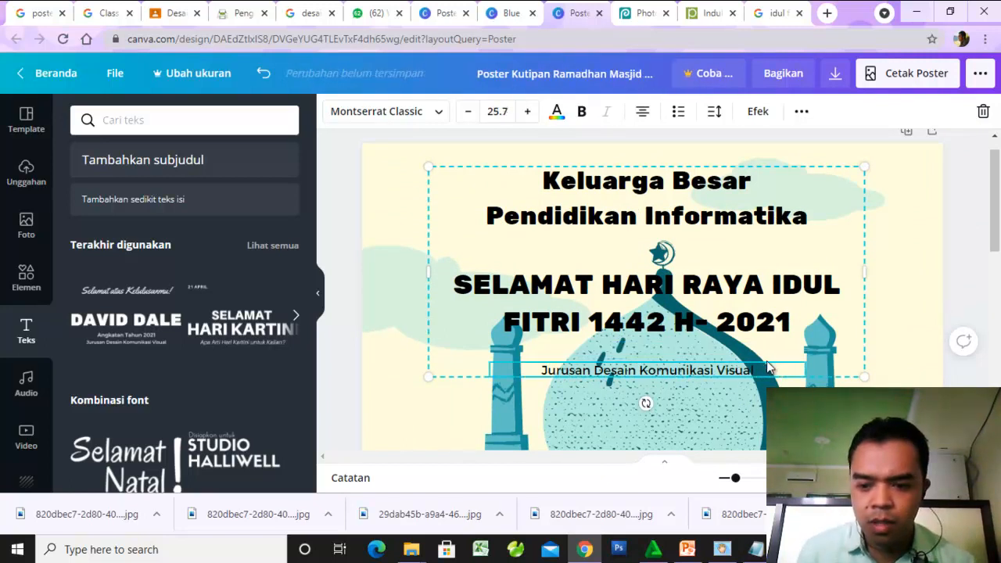
pyautogui.moveTo(764, 371); pyautogui.dragTo(449, 378)
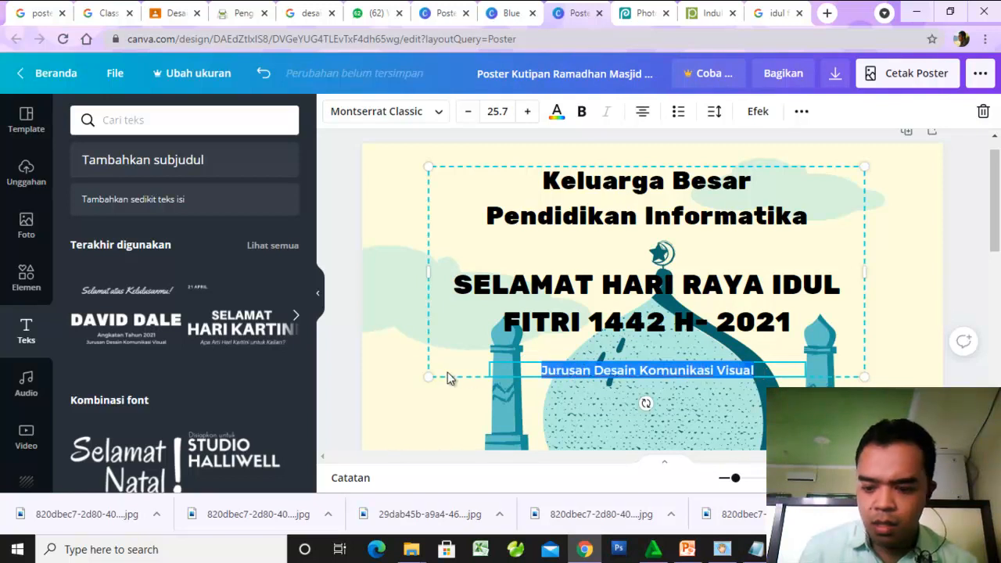
pyautogui.press('BackSpace')
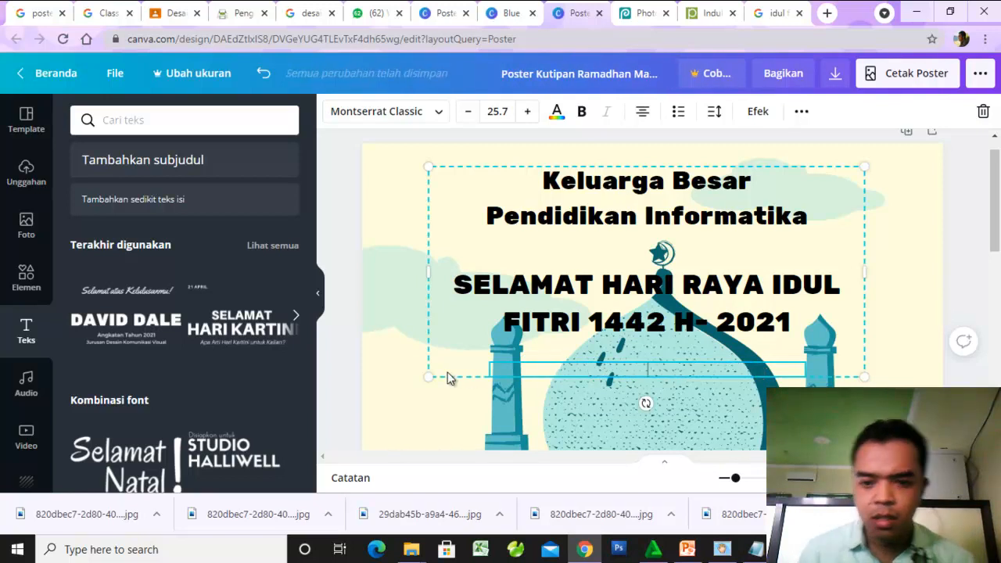
pyautogui.click(925, 261)
pyautogui.scroll(1, 156, 226)
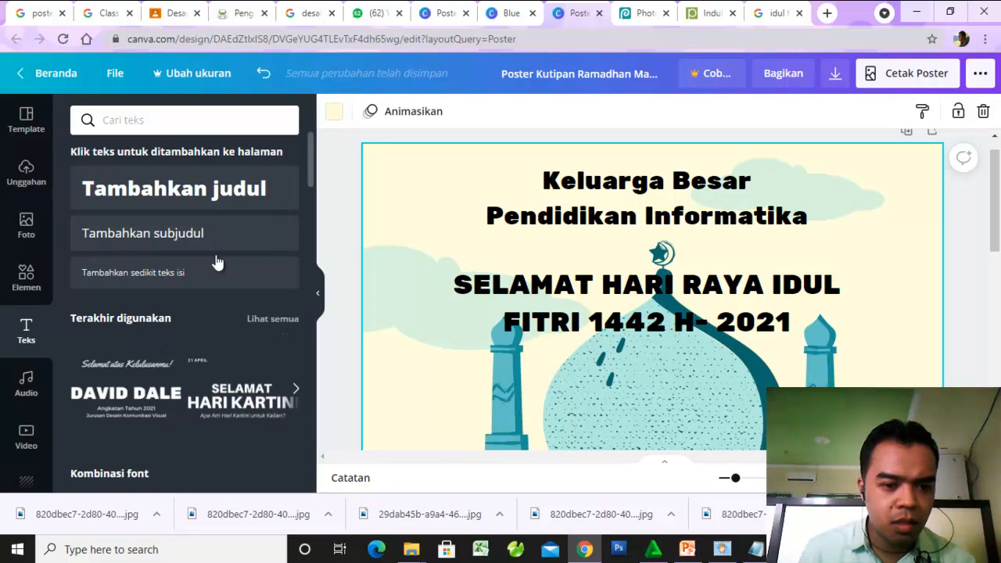
pyautogui.click(336, 283)
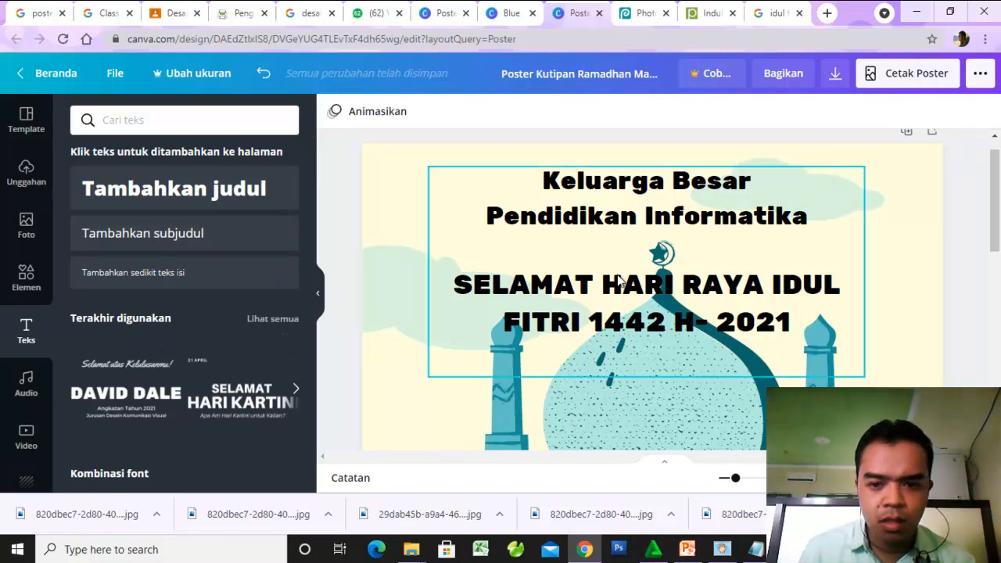
# - Add a heading text box over the greeting text and enter "Mengucapkan" in it
pyautogui.click(577, 289)
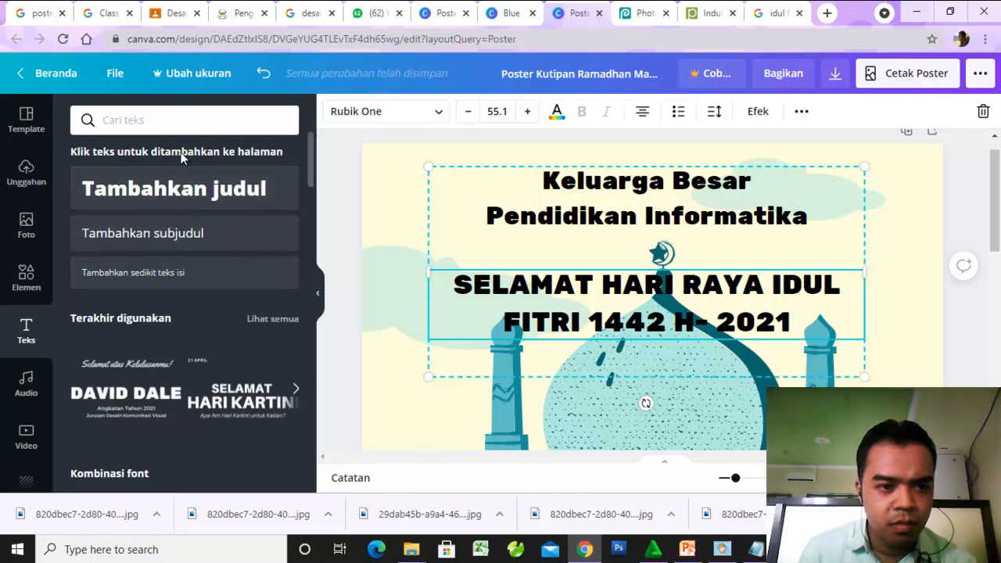
pyautogui.click(192, 182)
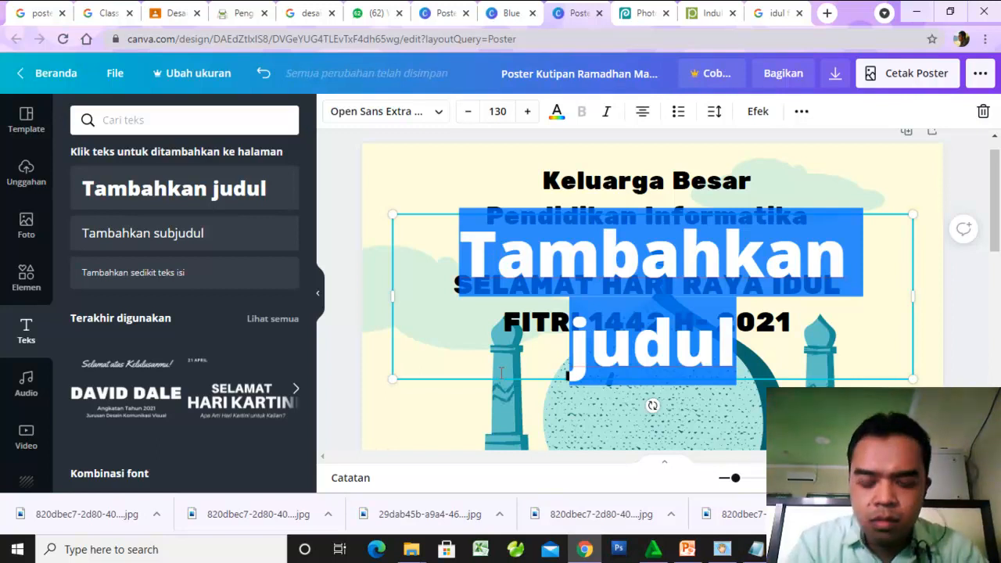
pyautogui.write('MENGUCAP')
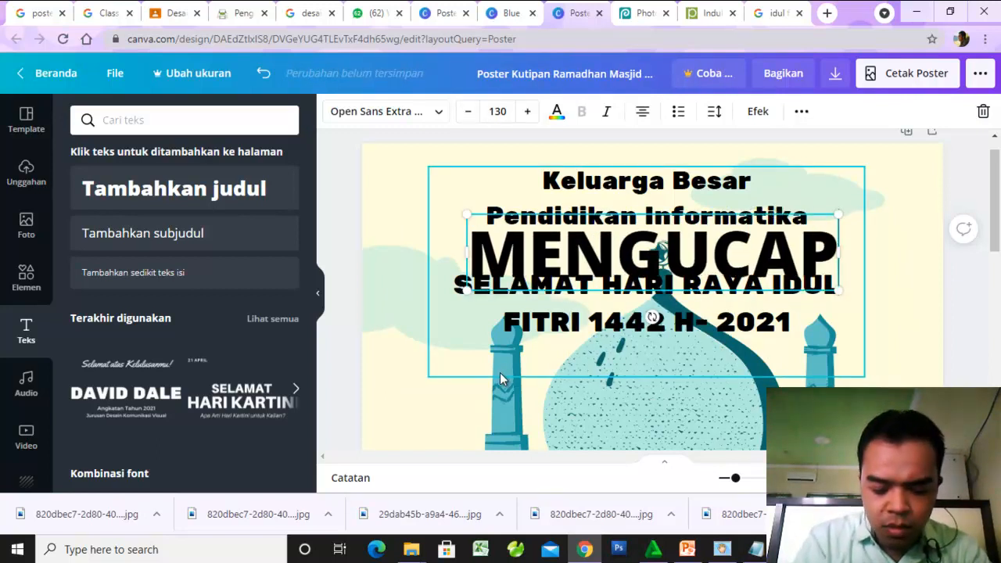
pyautogui.write('KAN')
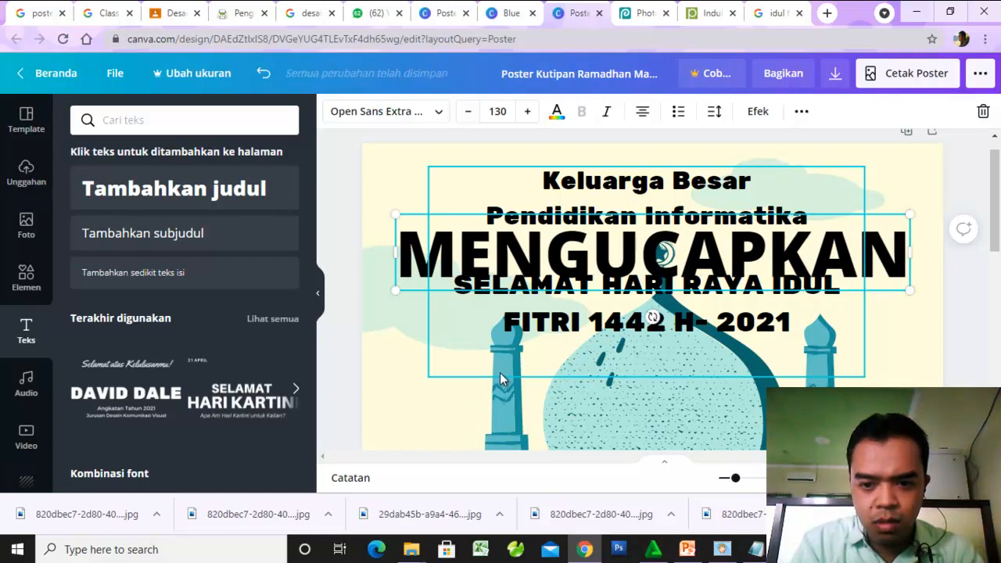
pyautogui.press('BackSpace')
pyautogui.press('BackSpace')
pyautogui.press('BackSpace')
pyautogui.press('BackSpace')
pyautogui.press('BackSpace')
pyautogui.press('BackSpace')
pyautogui.press('BackSpace')
pyautogui.press('BackSpace')
pyautogui.press('BackSpace')
pyautogui.press('BackSpace')
pyautogui.press('BackSpace')
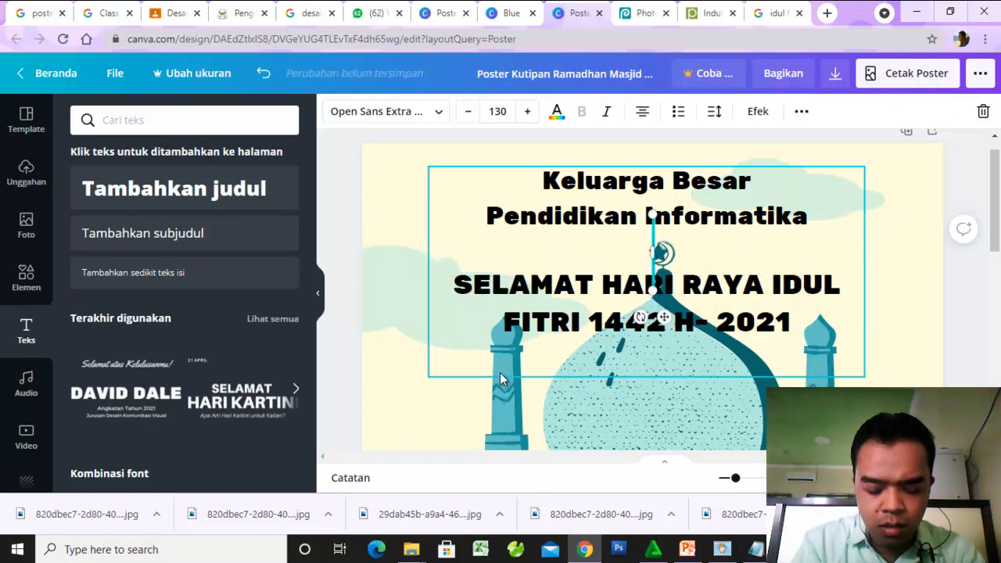
pyautogui.write('Men')
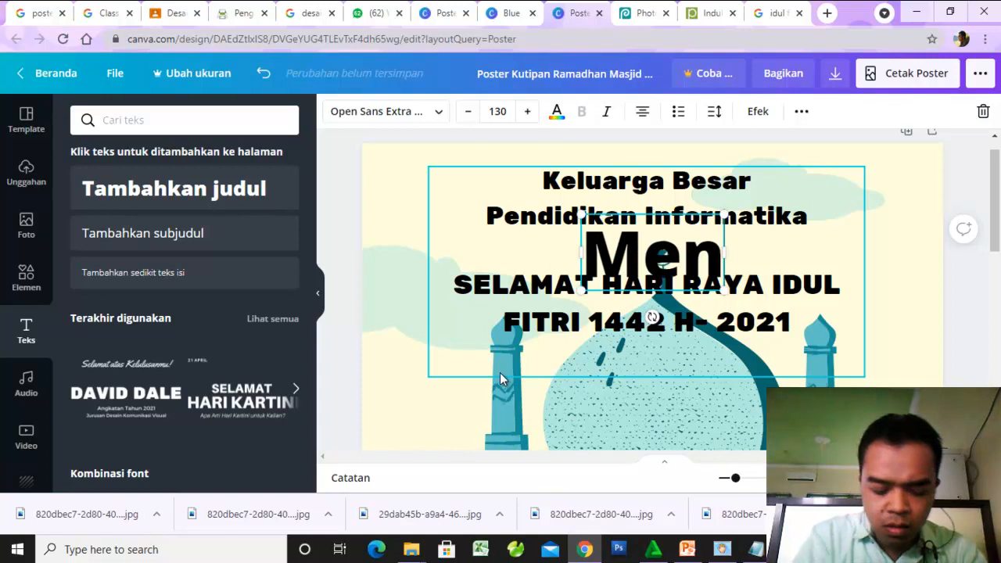
pyautogui.write('gucapkan')
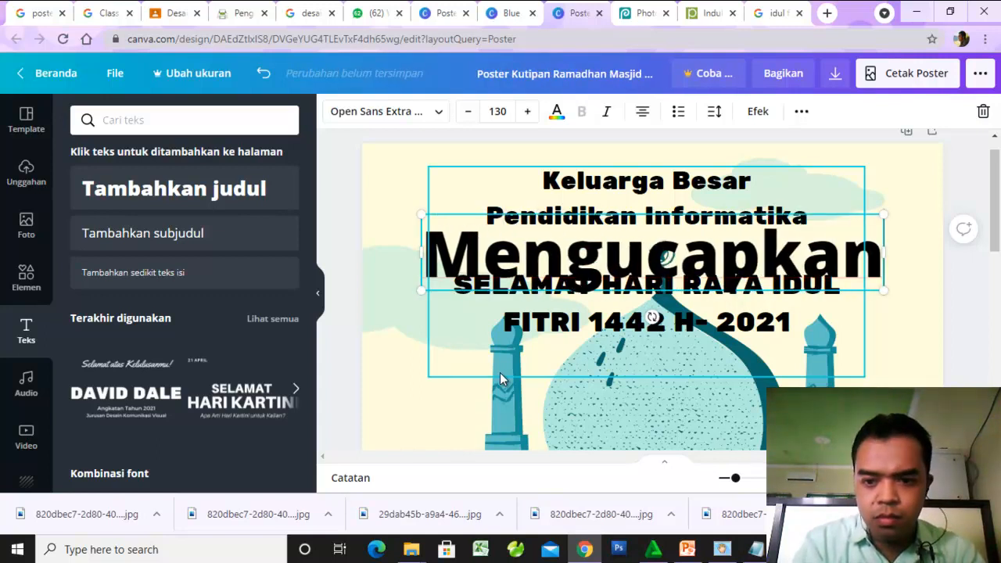
# - Change the font of the whole "Mengucapkan" heading to Bukhari Script
pyautogui.hotkey('ctrl', 'a')
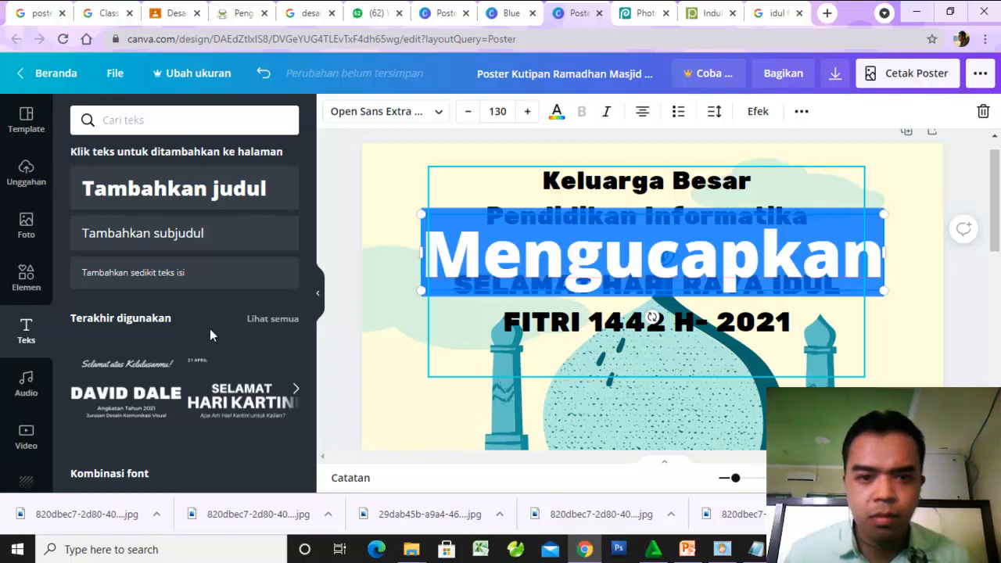
pyautogui.click(440, 113)
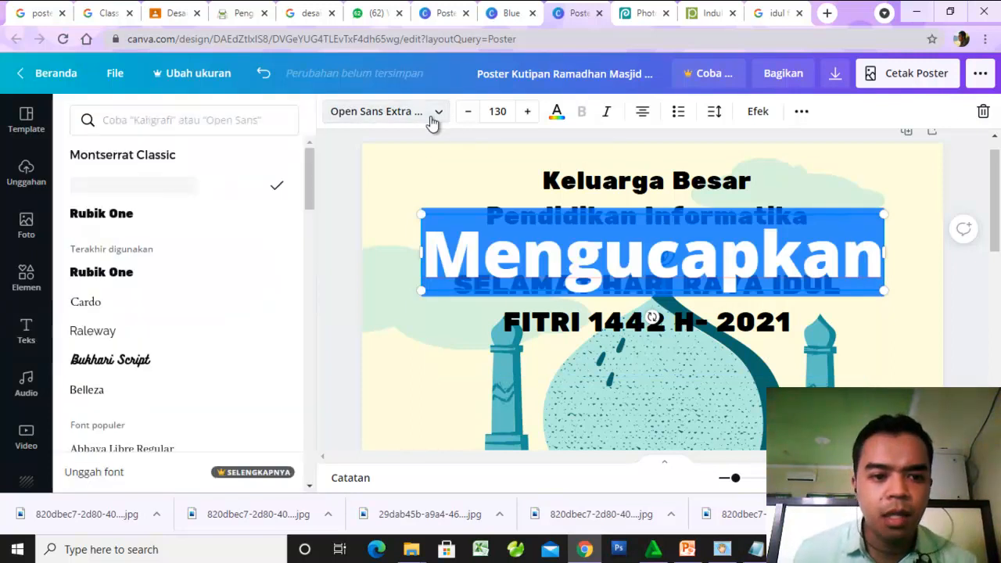
pyautogui.moveTo(307, 205); pyautogui.dragTo(306, 346)
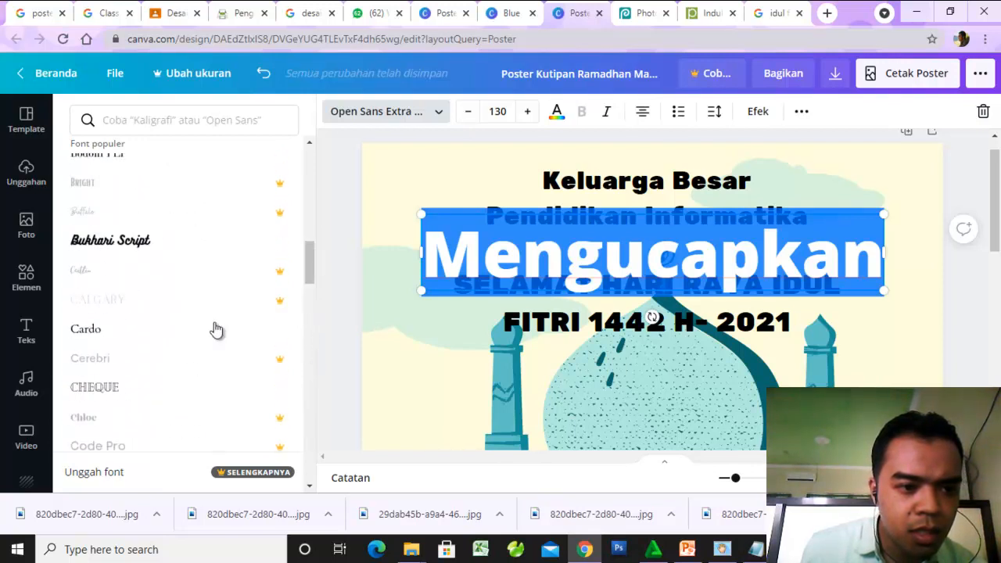
pyautogui.click(104, 248)
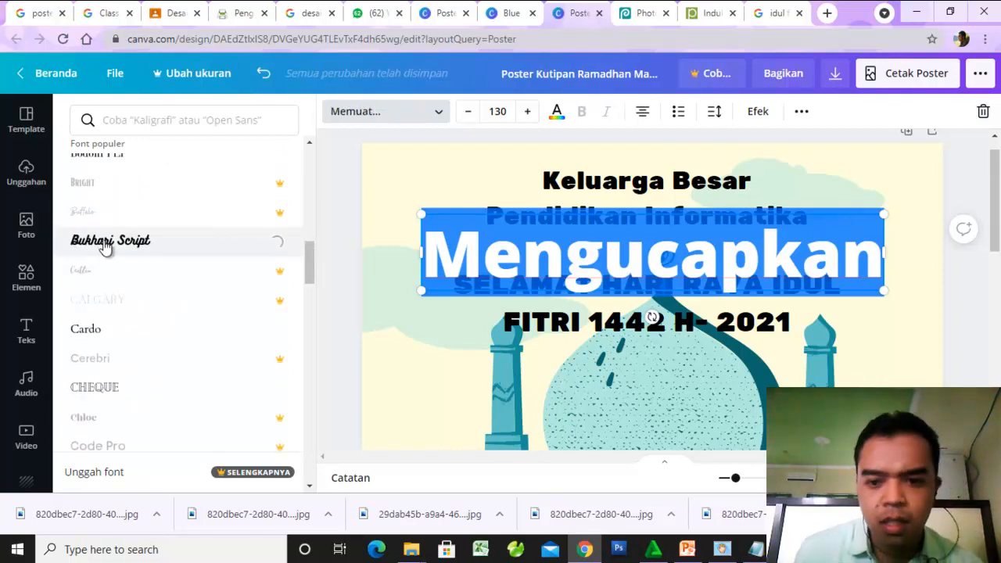
# - Shrink "Mengucapkan" to font size 48.9, fitting it between "Pendidikan Informatika" and "SELAMAT HARI RAYA IDUL", and deselect it
pyautogui.click(469, 112)
pyautogui.click(469, 111)
pyautogui.click(469, 112)
pyautogui.click(469, 112)
pyautogui.click(469, 111)
pyautogui.click(469, 112)
pyautogui.click(469, 112)
pyautogui.click(469, 112)
pyautogui.click(469, 111)
pyautogui.click(469, 112)
pyautogui.click(469, 112)
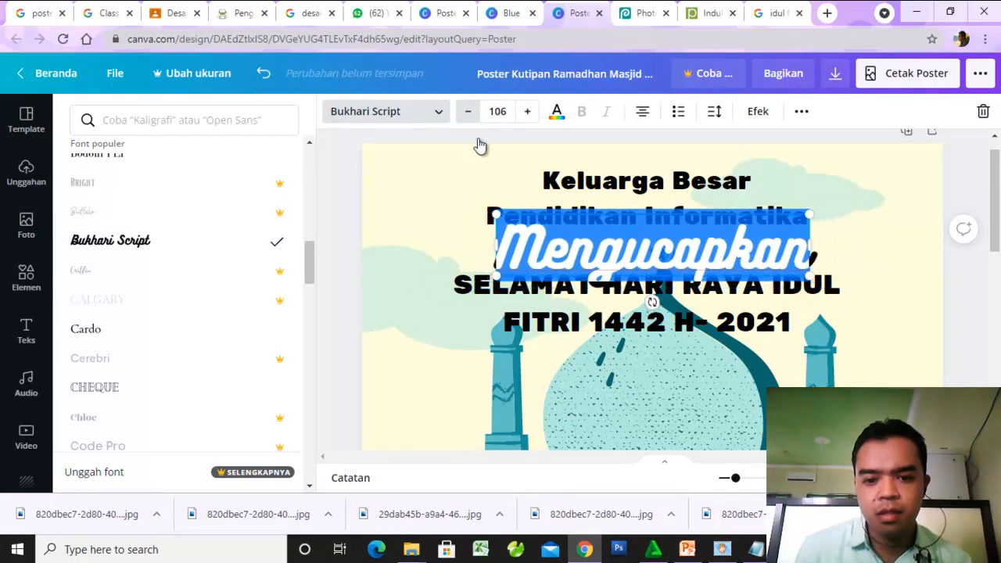
pyautogui.moveTo(498, 275); pyautogui.dragTo(600, 261)
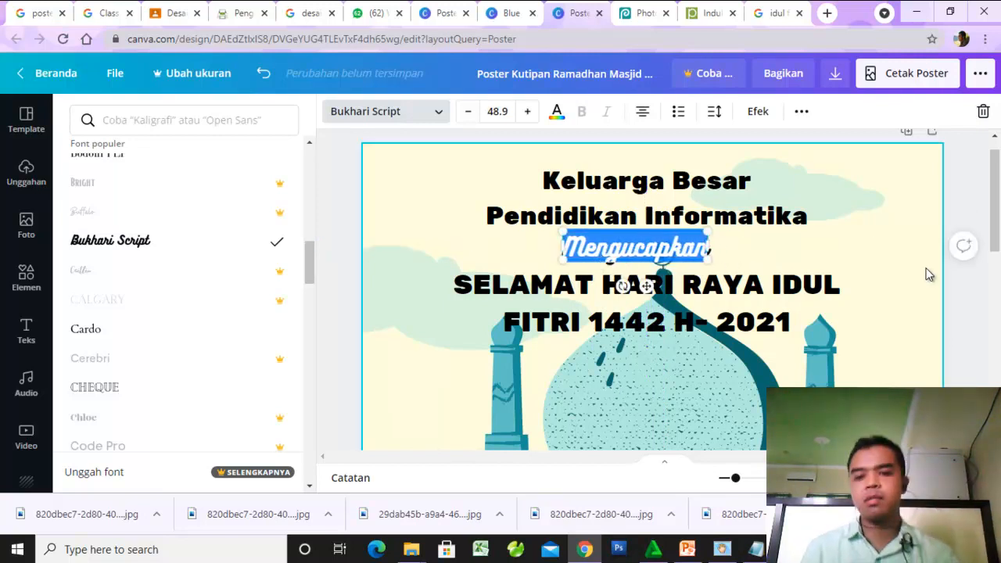
pyautogui.click(923, 267)
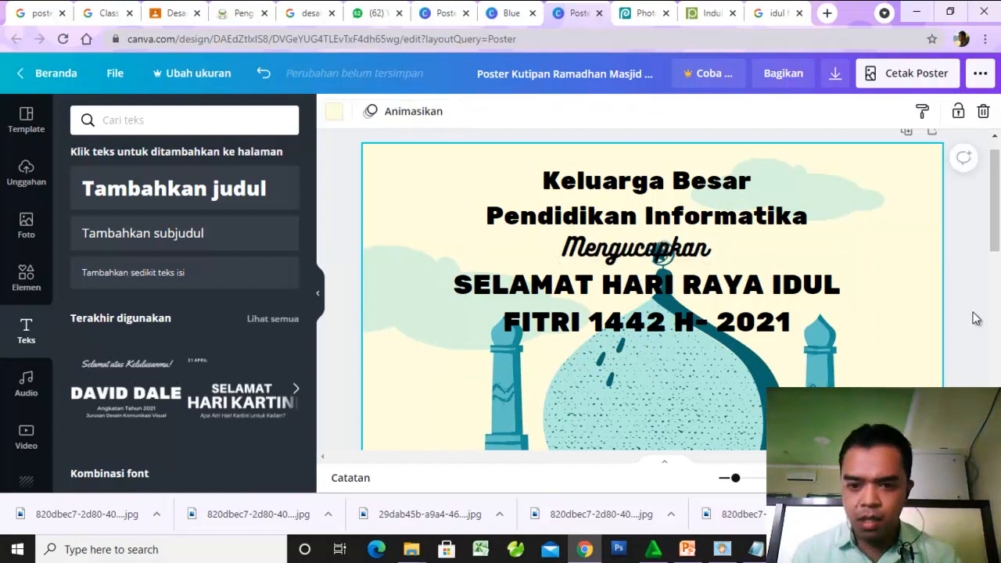
# - Move the grouped "Keluarga Besar Pendidikan Informatika" and "SELAMAT HARI RAYA IDUL FITRI" text lower on the poster, over the mosque dome
pyautogui.click(975, 319)
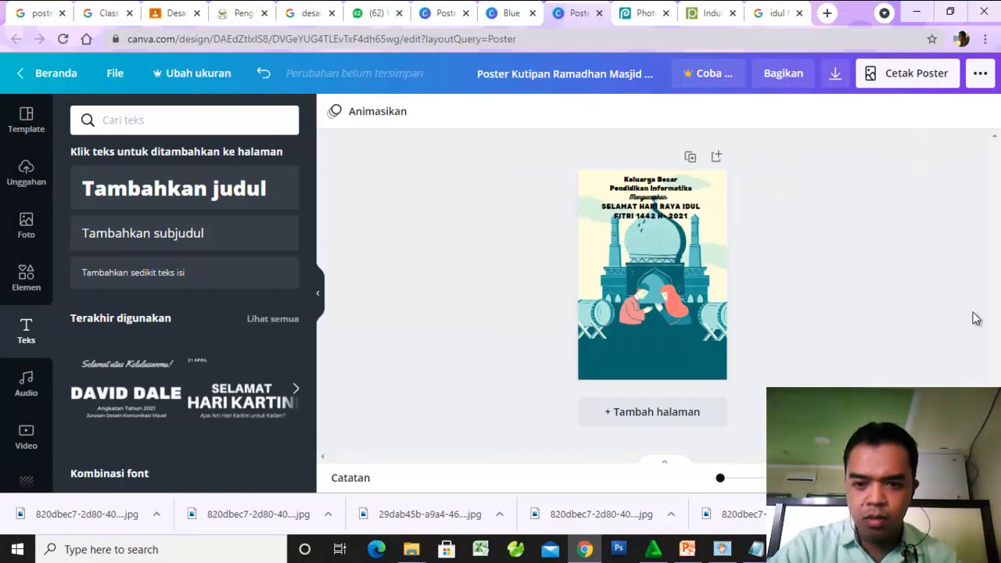
pyautogui.keyDown('ctrl'); pyautogui.scroll(2, 975, 317); pyautogui.keyUp('ctrl')
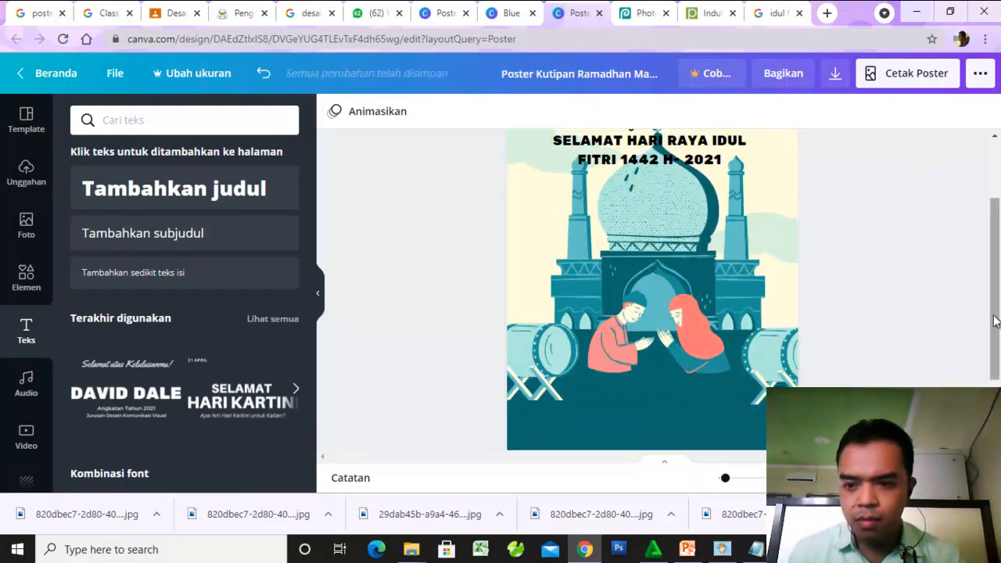
pyautogui.moveTo(995, 318); pyautogui.dragTo(996, 272)
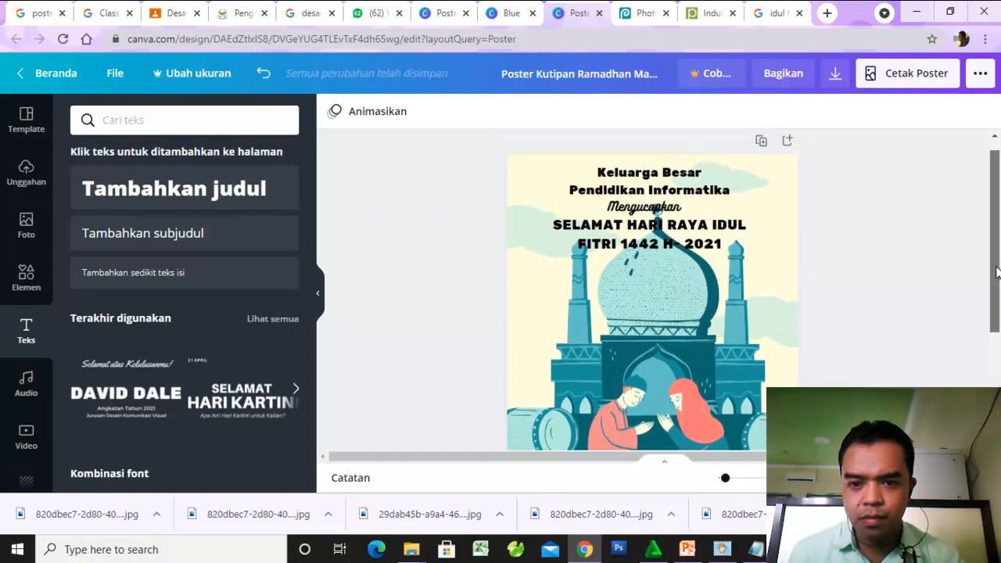
pyautogui.click(676, 191)
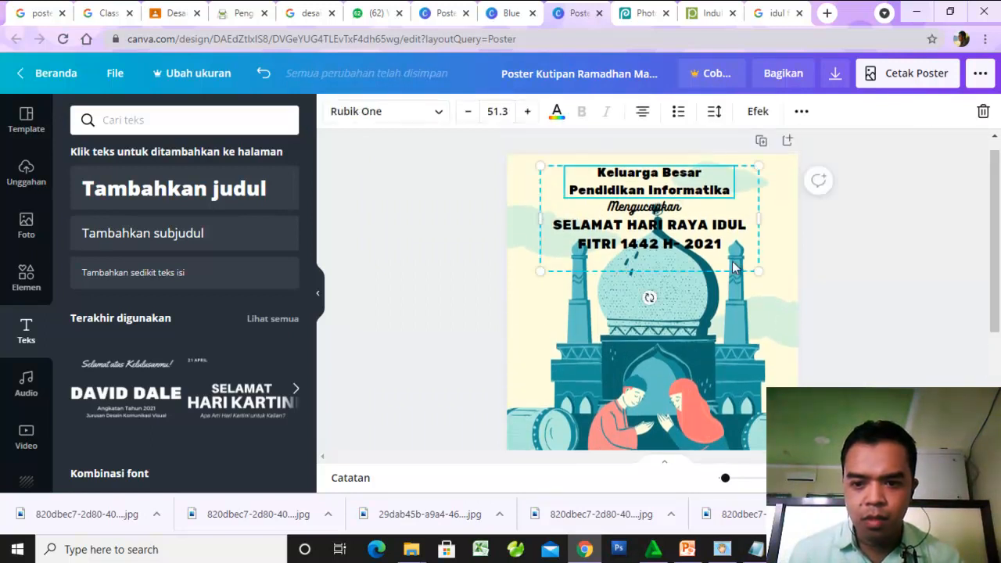
pyautogui.moveTo(728, 270); pyautogui.dragTo(727, 307)
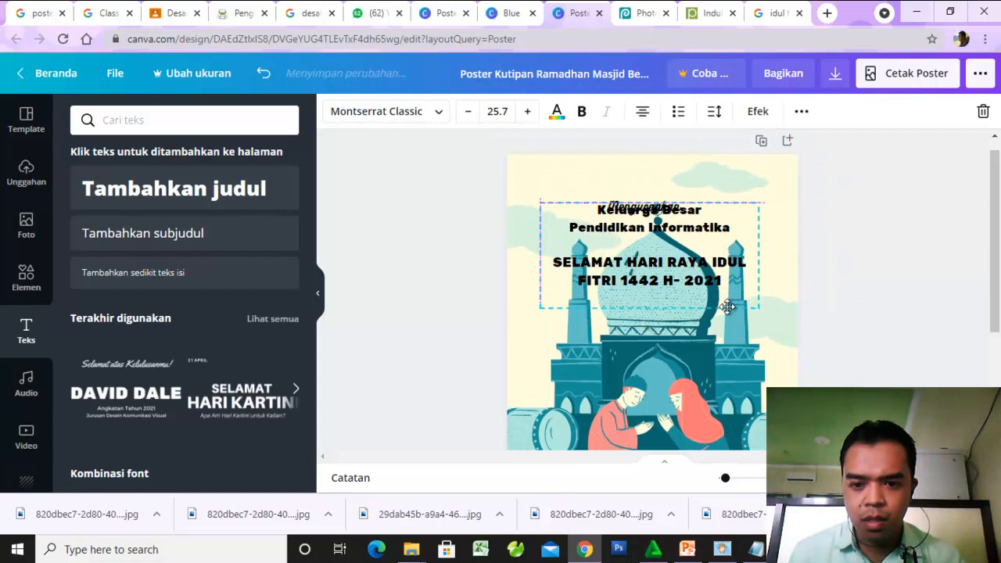
# - Move "Mengucapkan" down into the gap between "Pendidikan Informatika" and "SELAMAT HARI RAYA IDUL" and deselect it
pyautogui.click(644, 209)
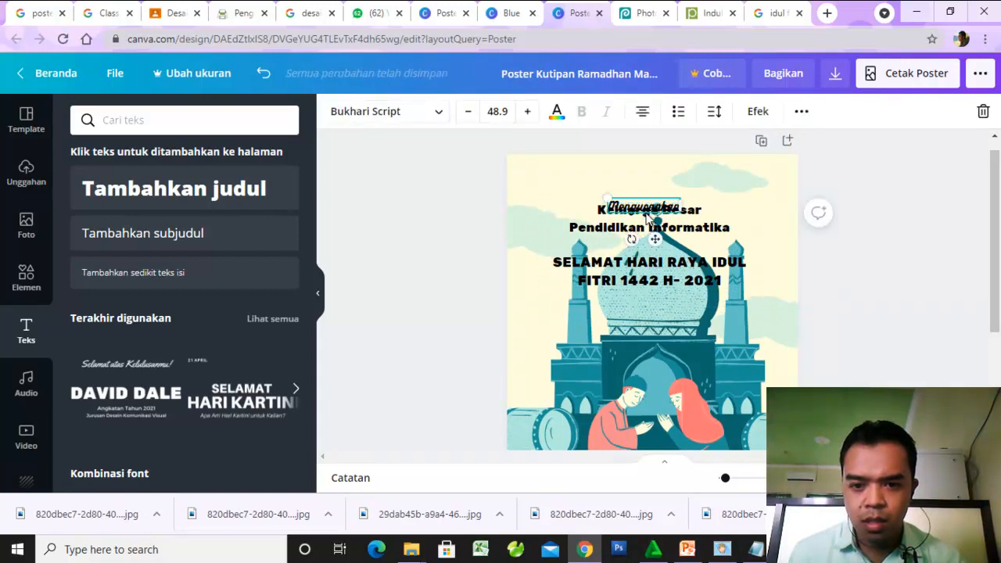
pyautogui.moveTo(655, 256); pyautogui.dragTo(661, 274)
pyautogui.click(805, 238)
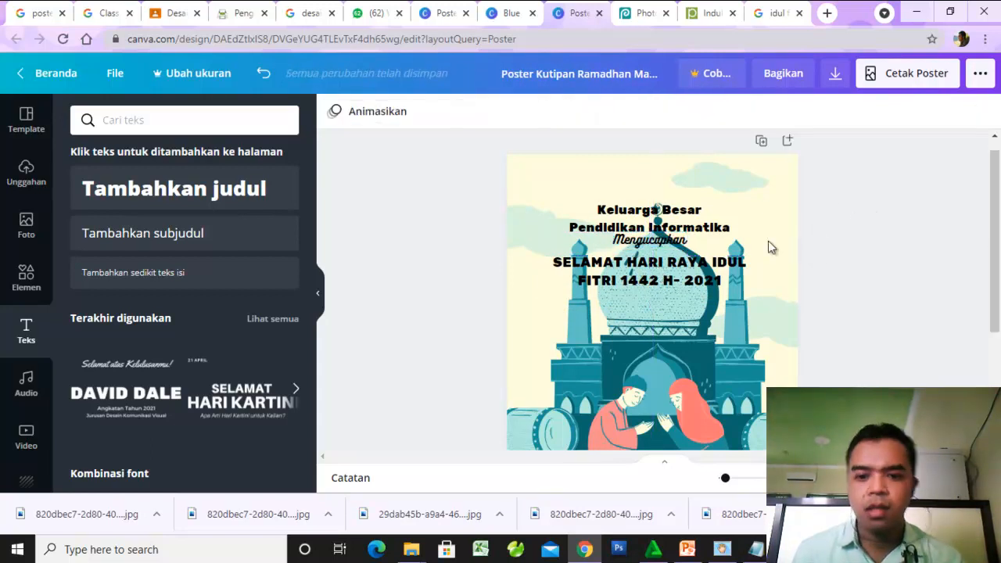
pyautogui.click(652, 212)
pyautogui.click(807, 215)
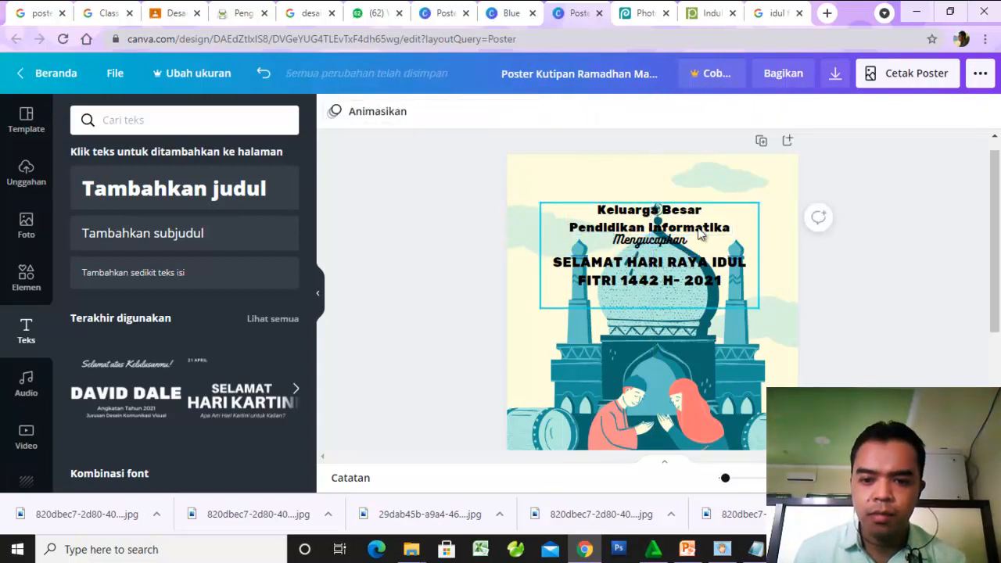
# - Increase the font size of "Keluarga Besar Pendidikan Informatika" to 53.3, keeping the text on two lines
pyautogui.click(661, 223)
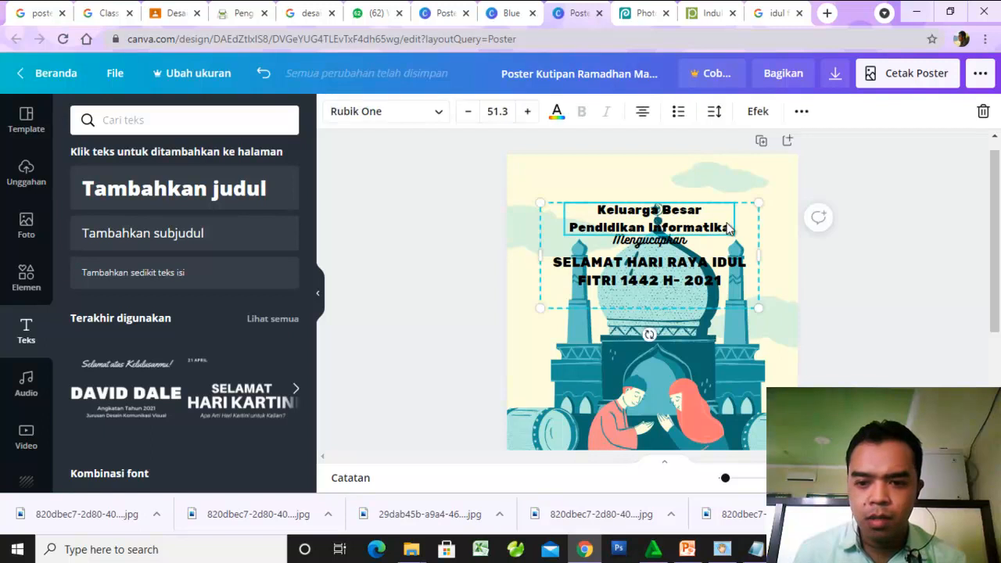
pyautogui.click(528, 112)
pyautogui.click(528, 112)
pyautogui.click(528, 111)
pyautogui.click(529, 112)
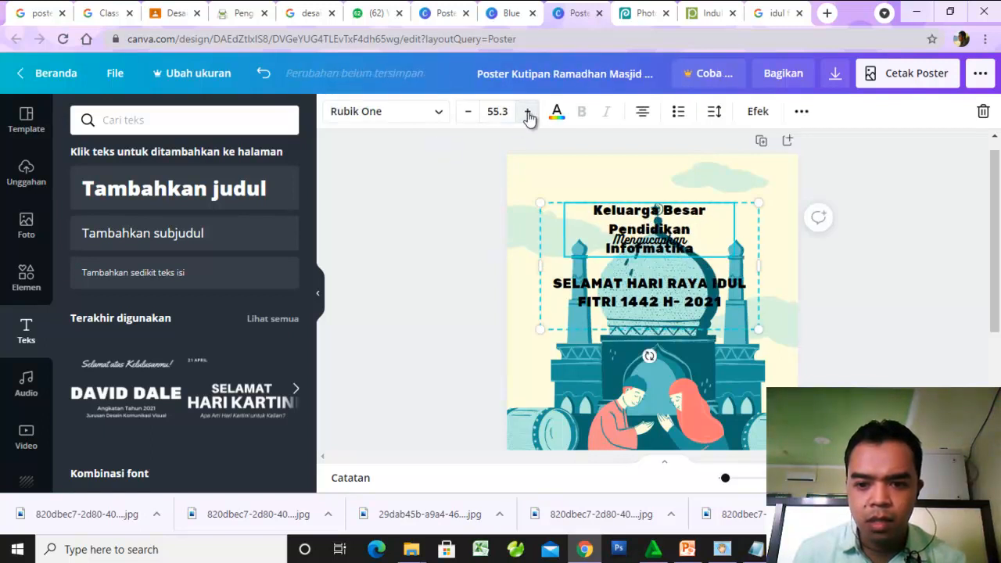
pyautogui.click(477, 113)
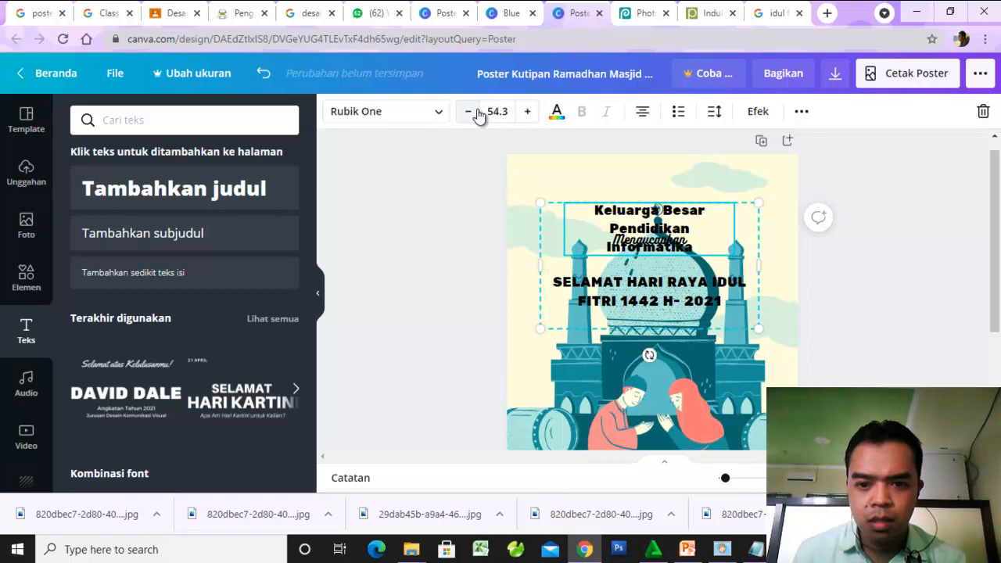
pyautogui.click(477, 113)
pyautogui.click(824, 284)
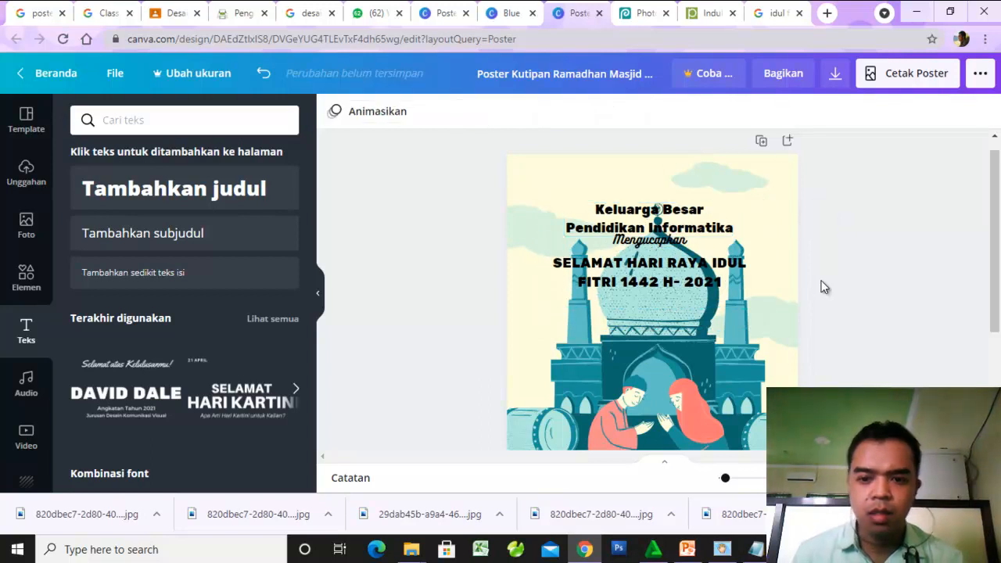
# - Try light blue, medium blue and dark gray from the standard colors on the "Keluarga Besar Pendidikan Informatika" text
pyautogui.click(607, 215)
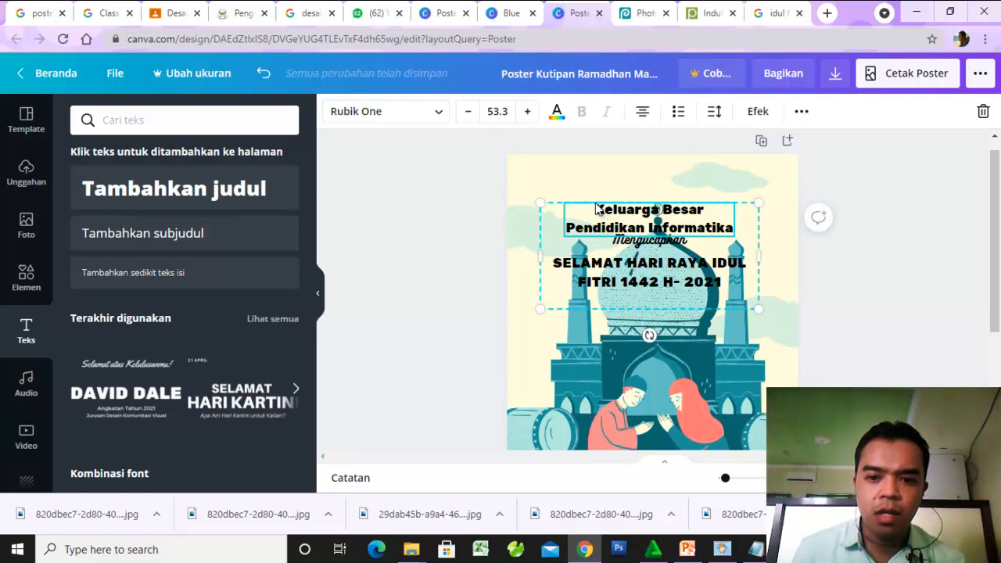
pyautogui.click(557, 113)
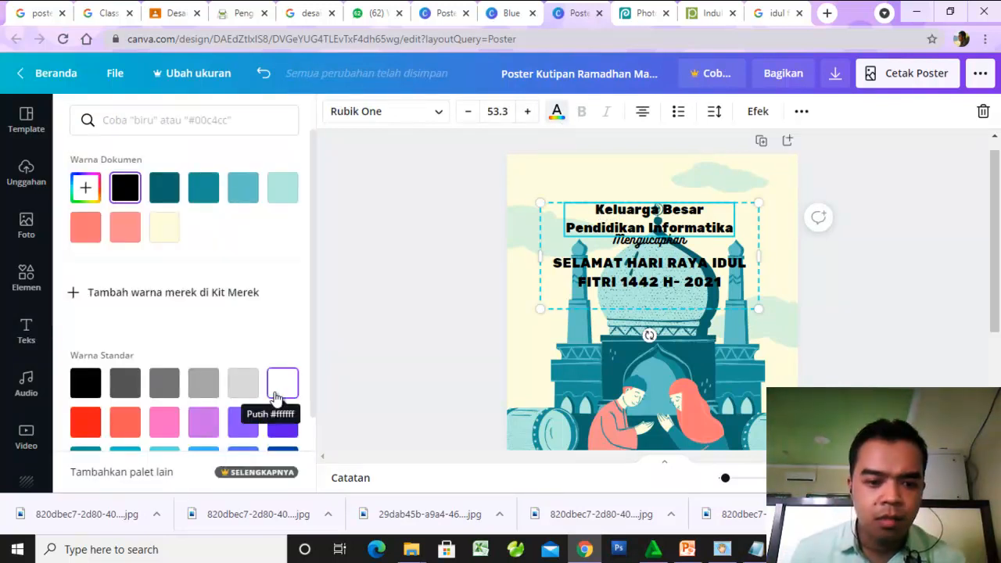
pyautogui.scroll(-1, 245, 394)
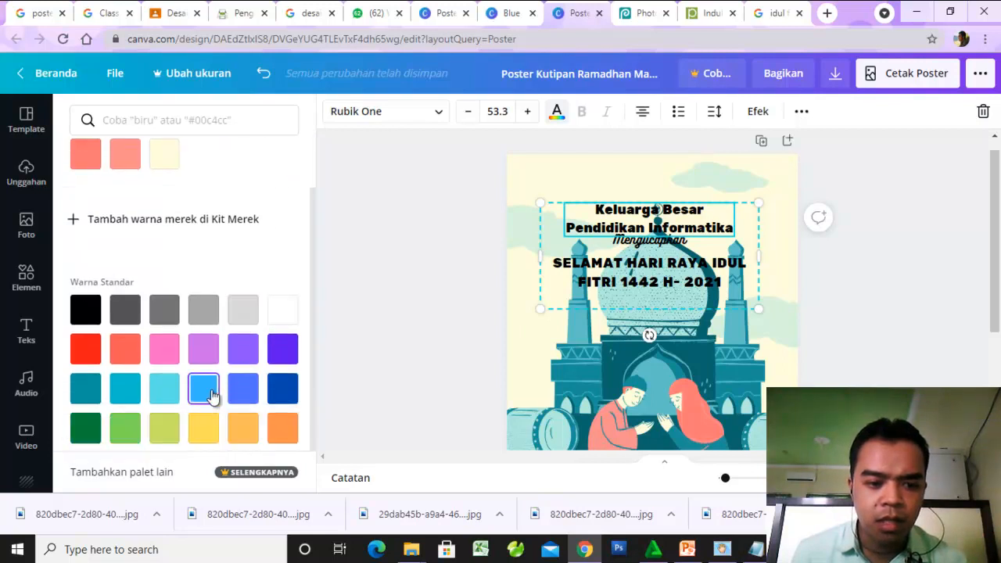
pyautogui.click(205, 389)
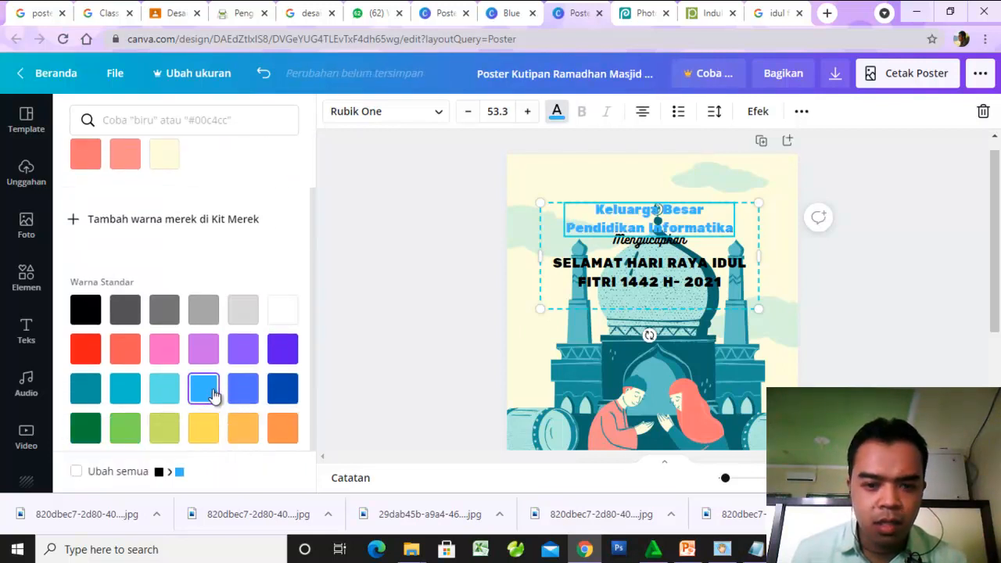
pyautogui.click(249, 394)
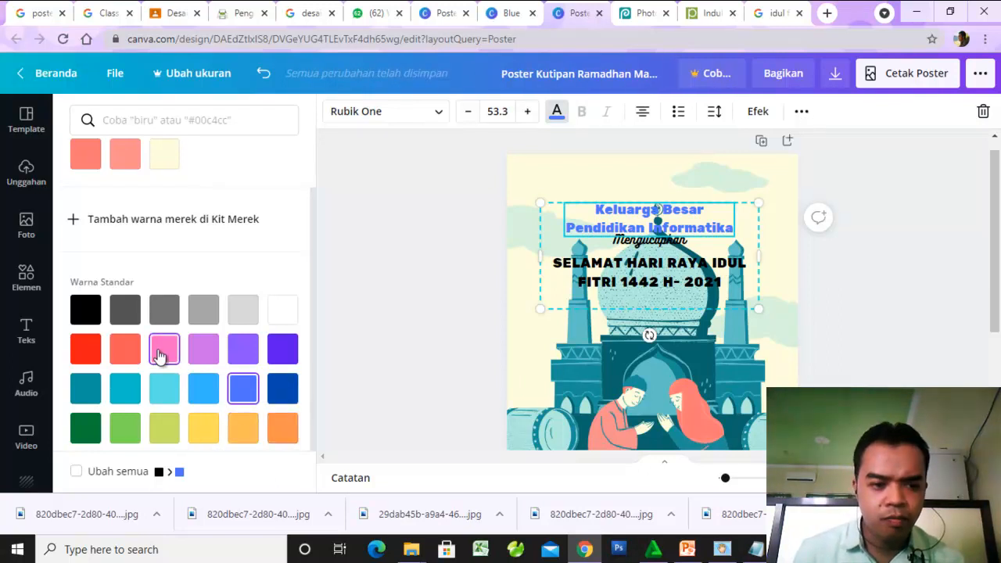
pyautogui.click(125, 311)
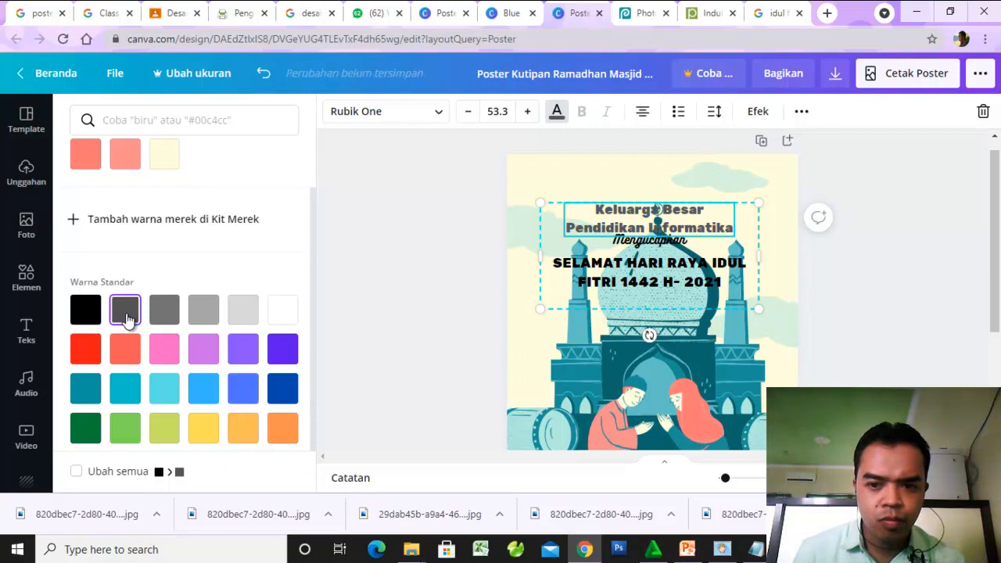
# - Recolor the "Keluarga Besar Pendidikan Informatika" text with the lighter coral pink from the document colors
pyautogui.scroll(-1, 132, 306)
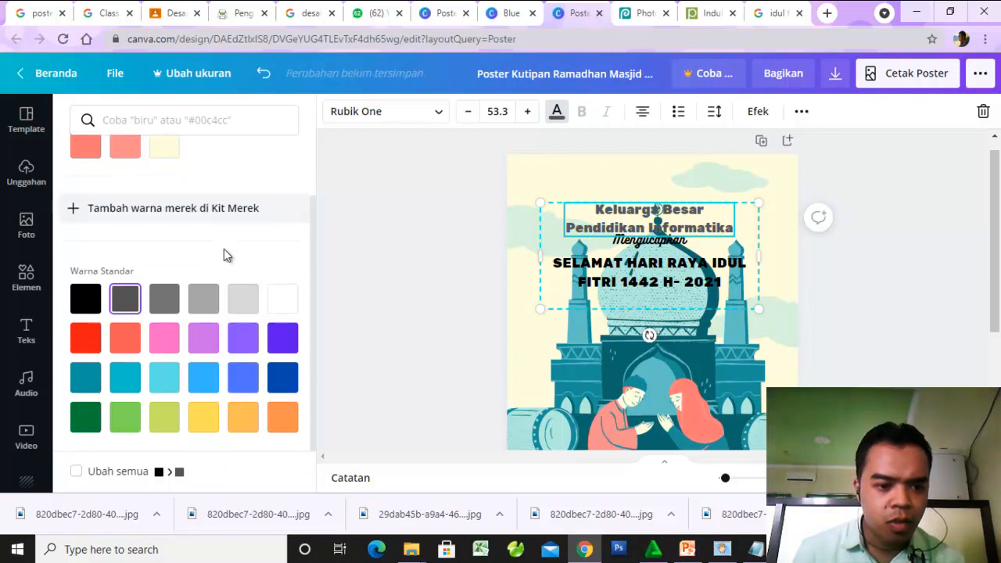
pyautogui.scroll(1, 238, 332)
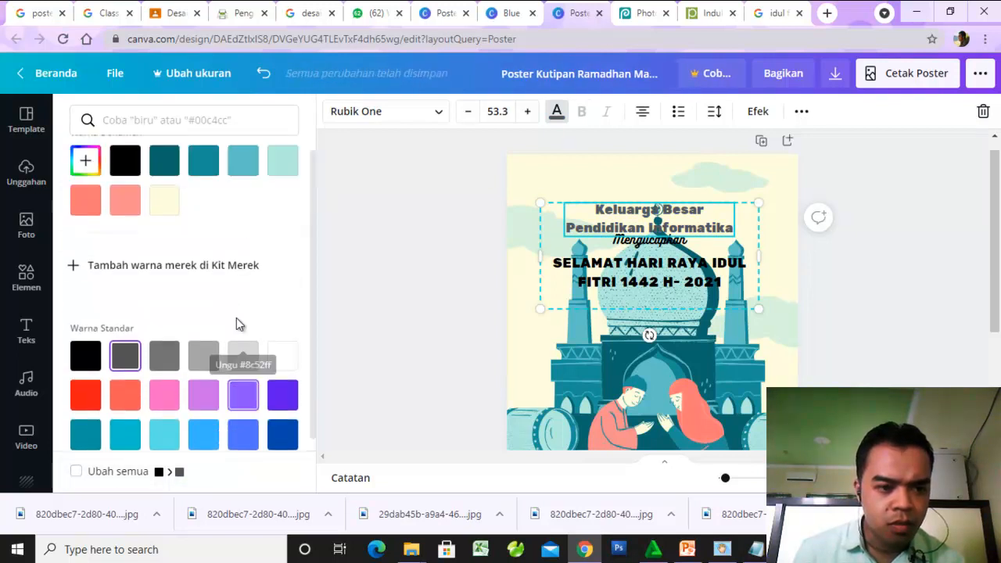
pyautogui.scroll(-1, 237, 321)
pyautogui.scroll(1, 237, 321)
pyautogui.click(125, 228)
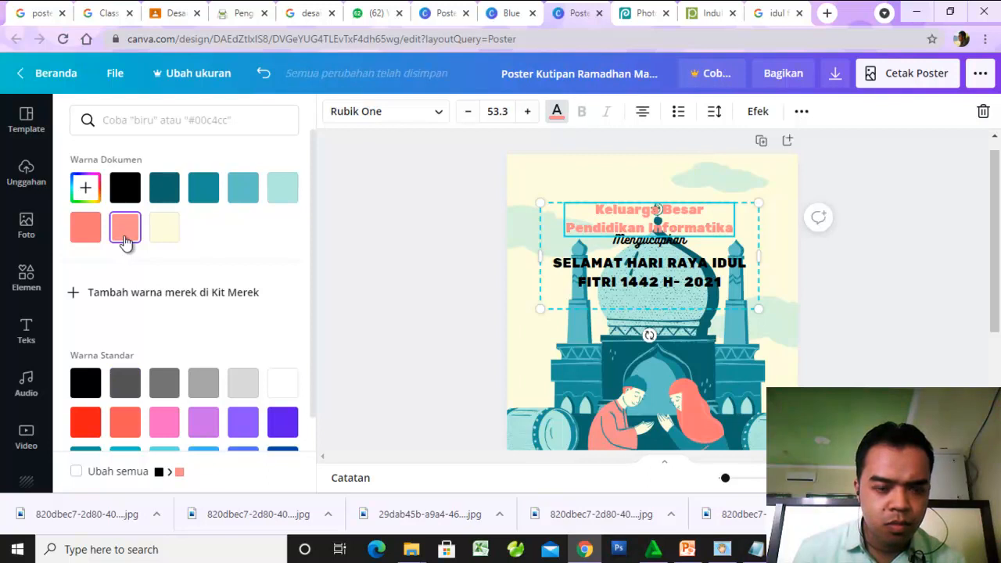
# - Recolor the "SELAMAT HARI RAYA IDUL FITRI 1442 H- 2021" text with coral red from the standard colors
pyautogui.click(680, 269)
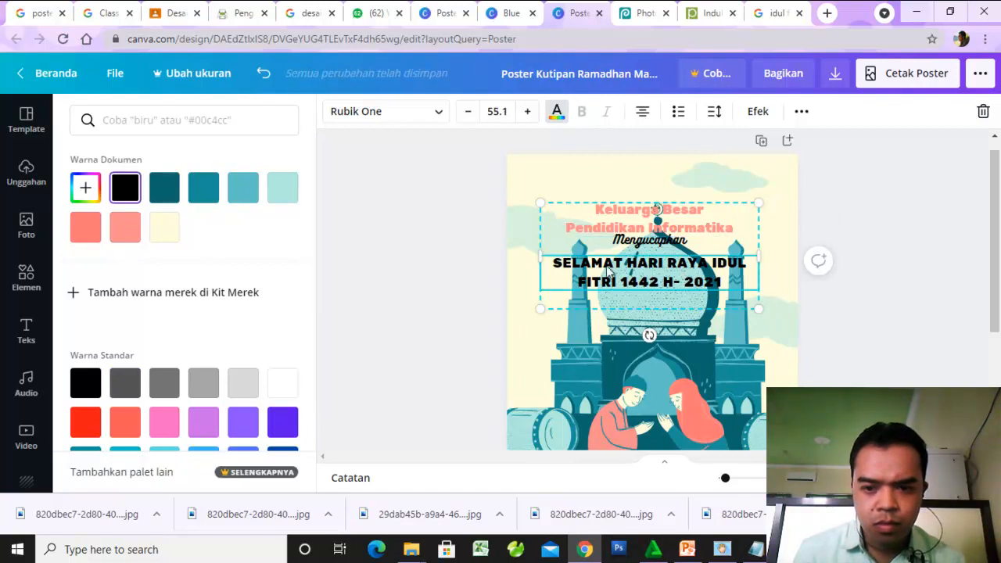
pyautogui.click(88, 423)
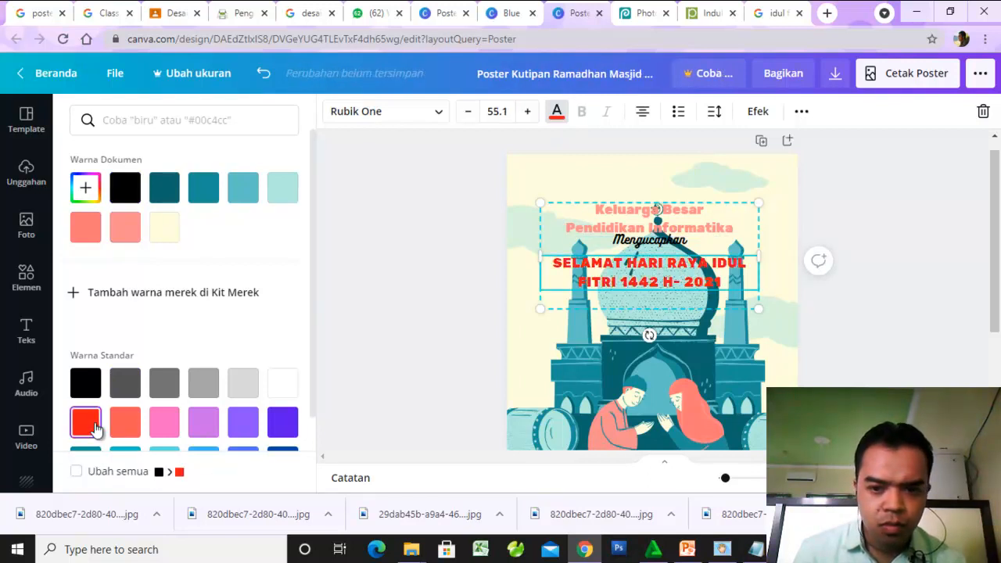
pyautogui.click(117, 426)
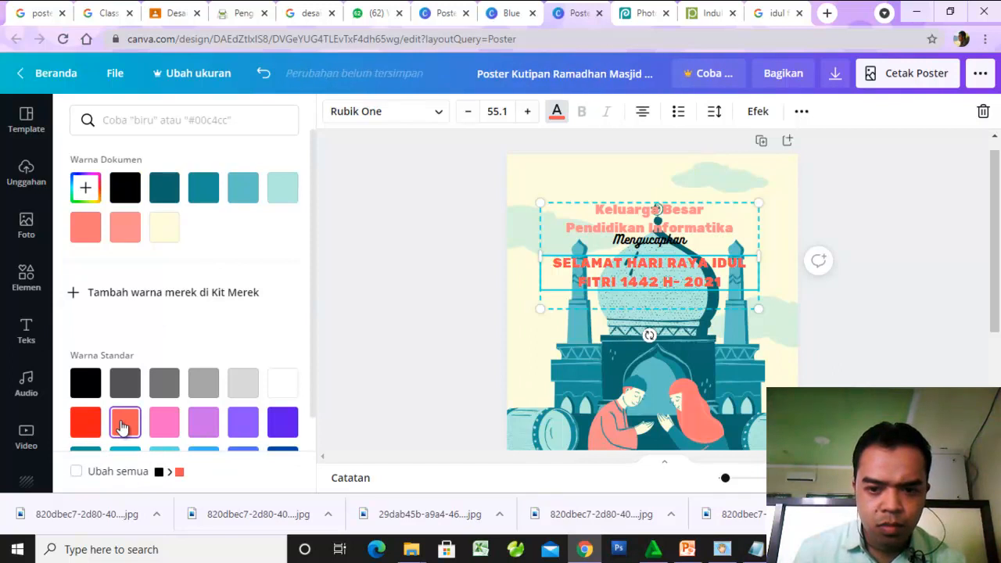
# - Try the Berongga effect on the "Mengucapkan" text and reset its style to Tidak ada
pyautogui.click(653, 247)
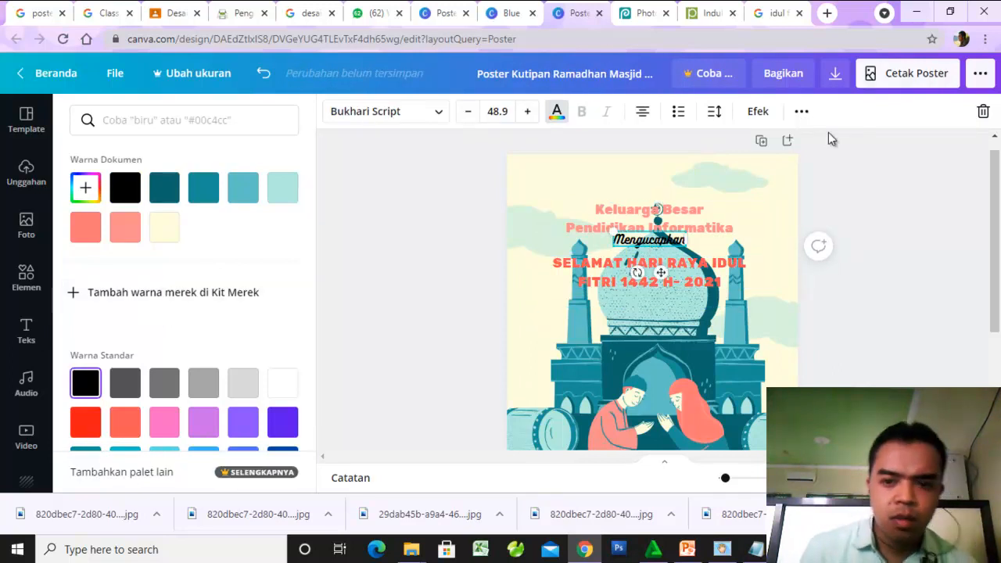
pyautogui.click(760, 113)
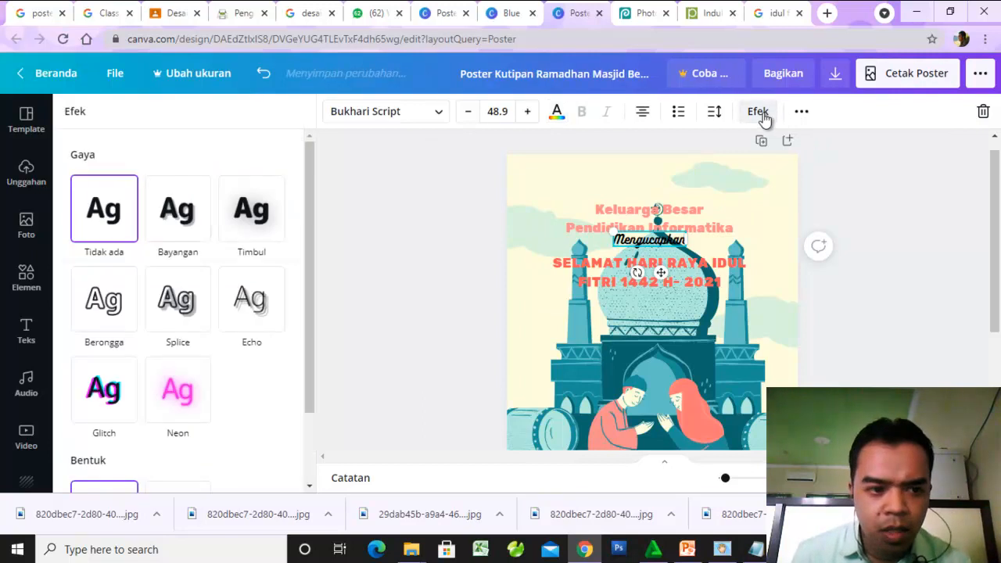
pyautogui.click(103, 303)
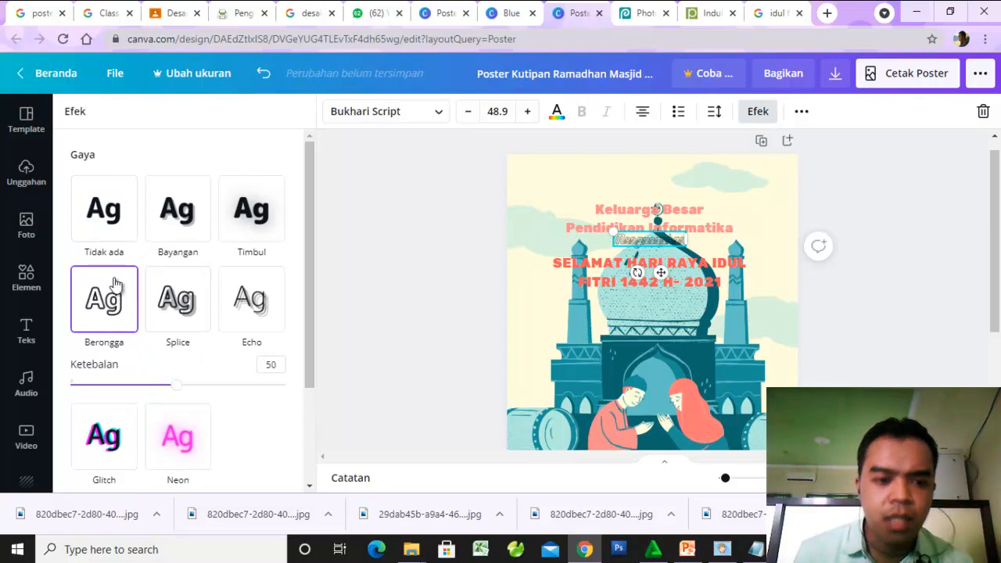
pyautogui.click(106, 213)
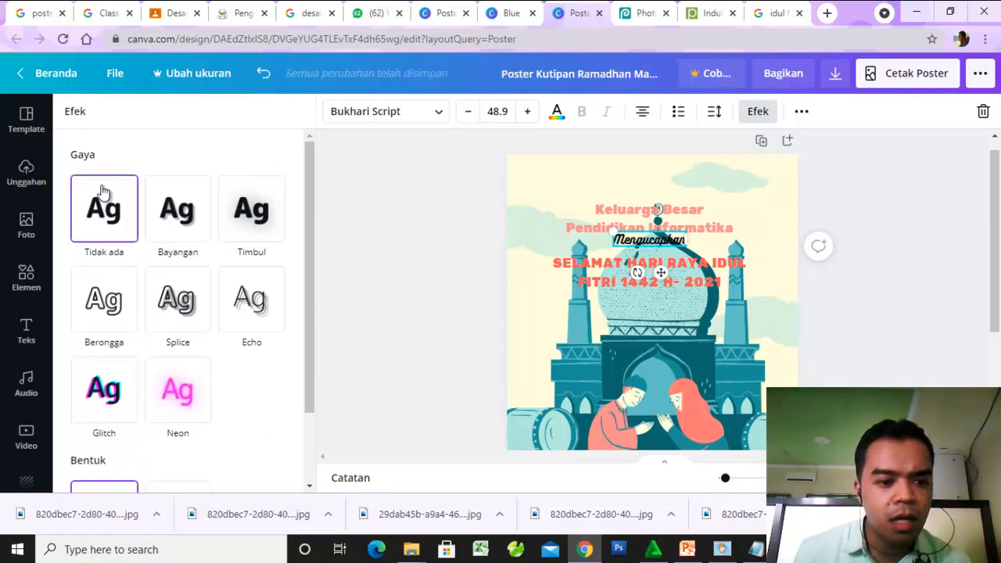
pyautogui.scroll(-1, 177, 395)
pyautogui.scroll(1, 311, 279)
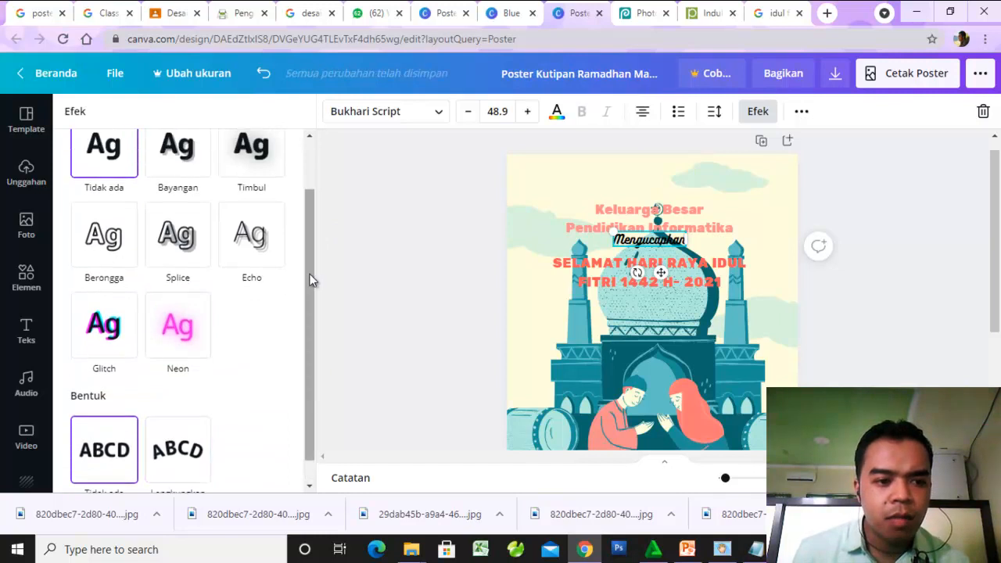
# - Recolor the "Mengucapkan" text with turquoise blue from the standard colors
pyautogui.click(21, 338)
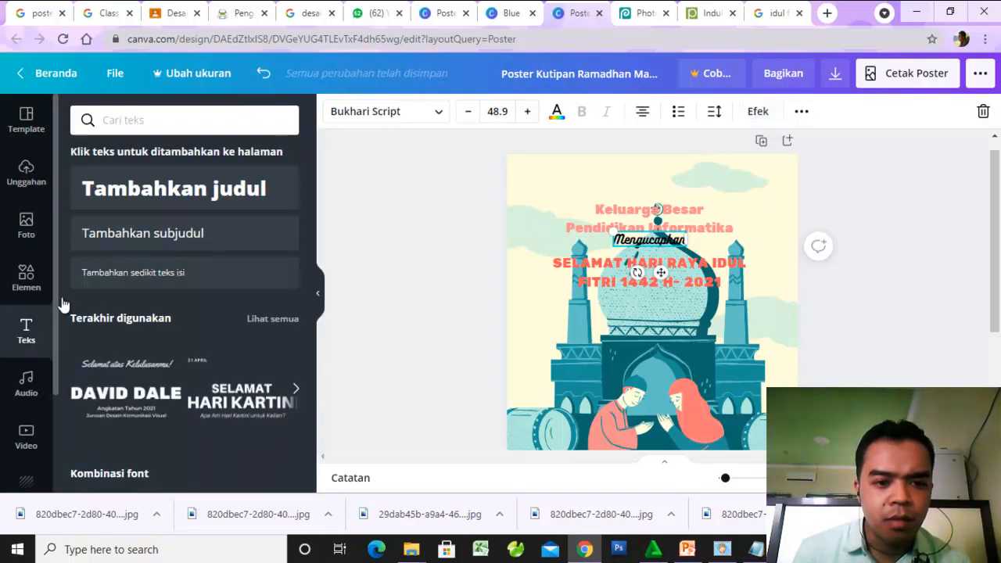
pyautogui.click(432, 228)
pyautogui.click(660, 249)
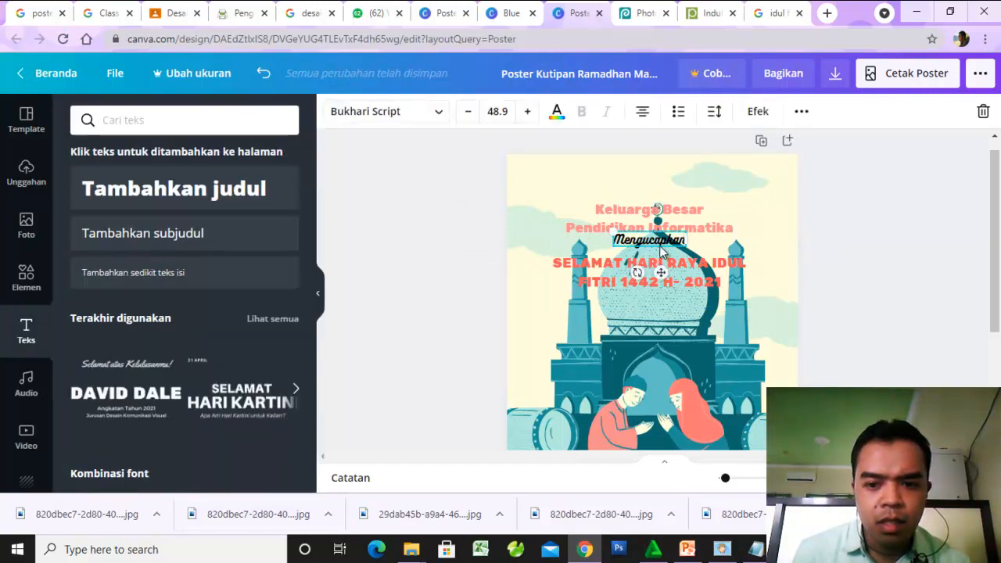
pyautogui.moveTo(159, 274); pyautogui.dragTo(574, 119)
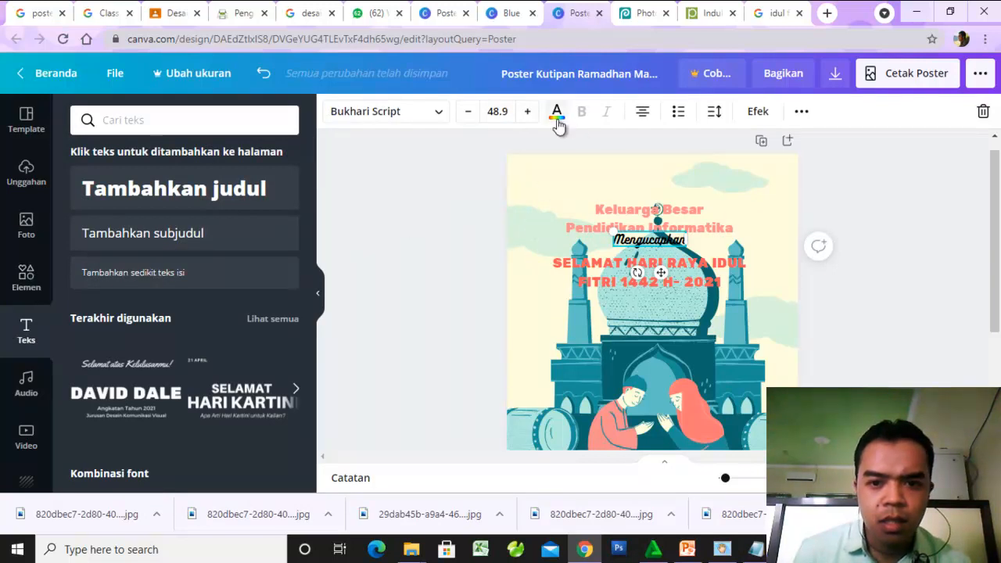
pyautogui.click(556, 115)
pyautogui.scroll(-1, 135, 397)
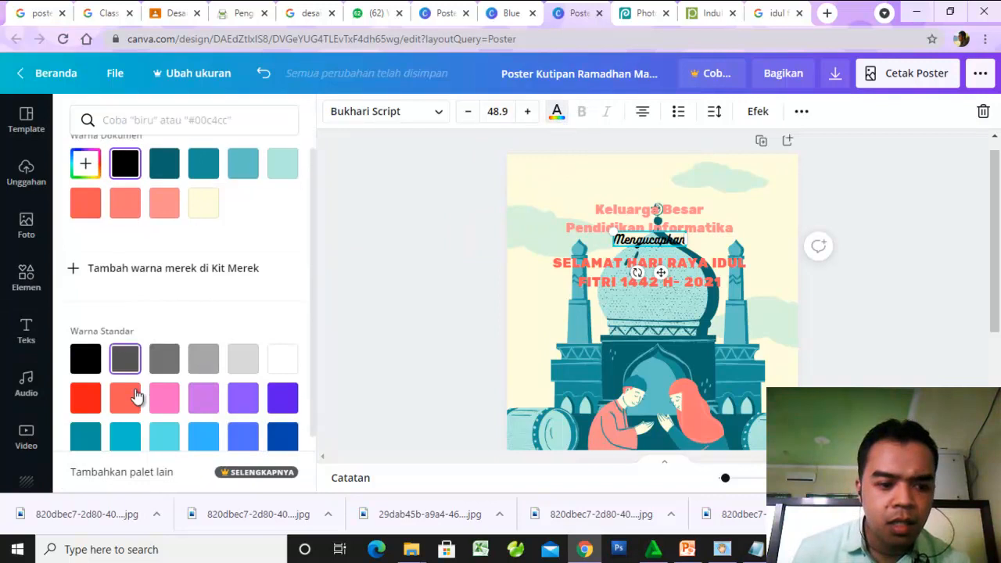
pyautogui.scroll(-2, 136, 396)
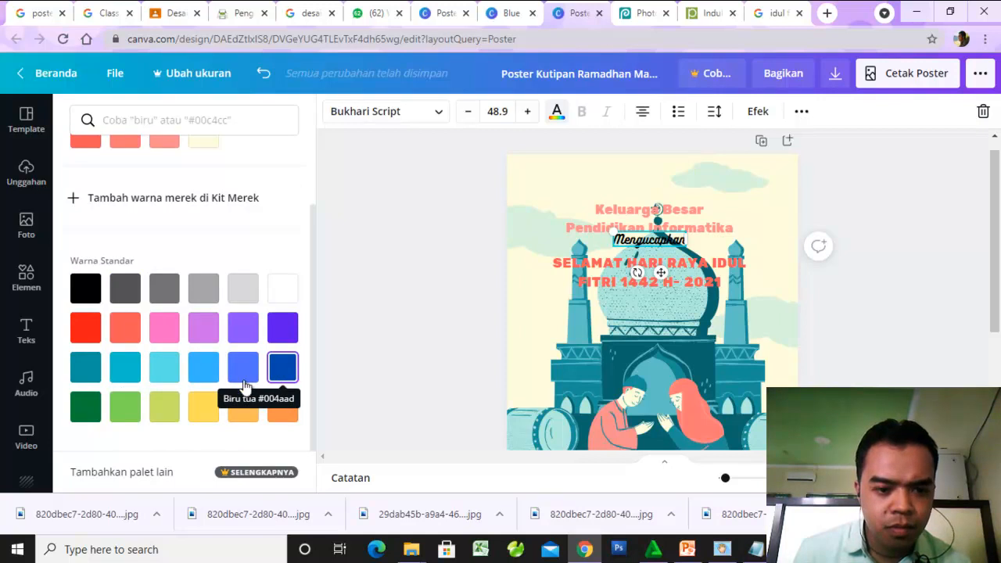
pyautogui.click(127, 377)
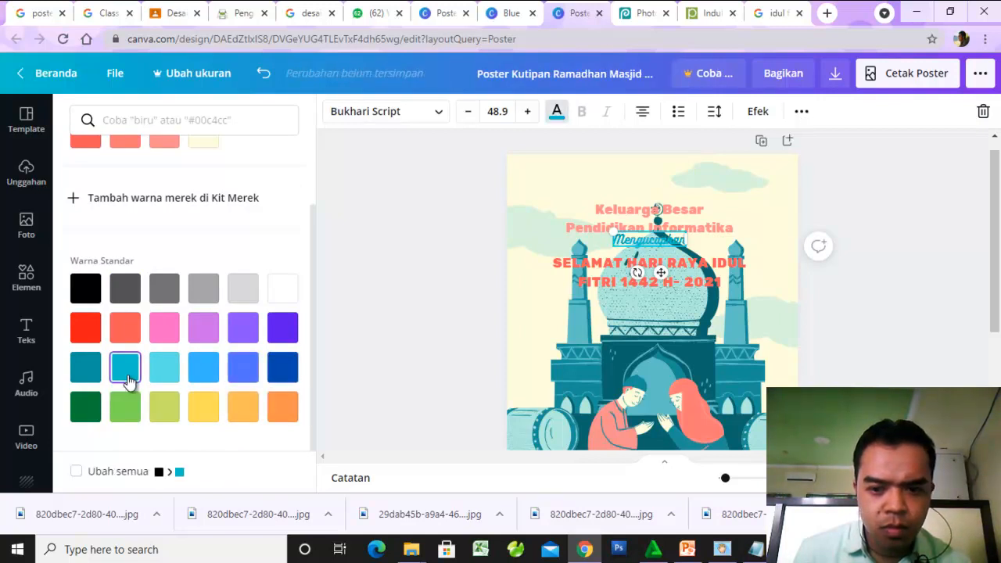
# - Try the Splice effect on the turquoise "Mengucapkan" text and set its style back to Tidak ada
pyautogui.click(756, 113)
pyautogui.click(175, 318)
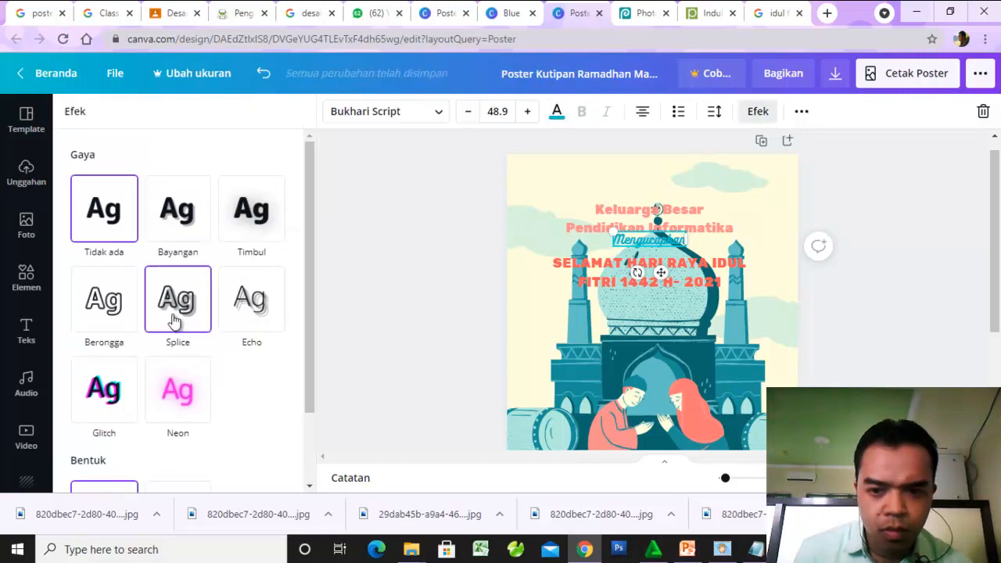
pyautogui.scroll(-3, 179, 316)
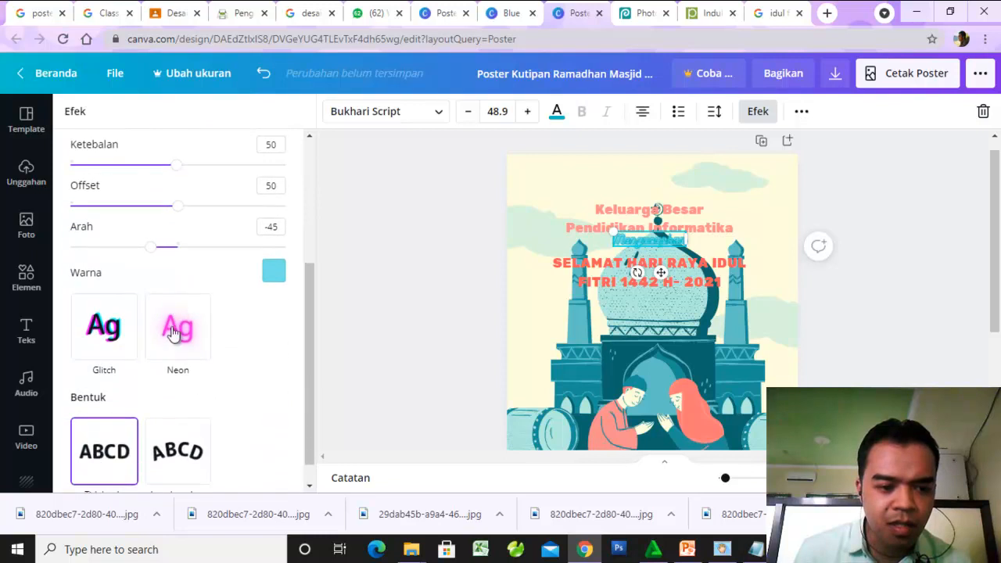
pyautogui.scroll(3, 117, 328)
pyautogui.click(111, 224)
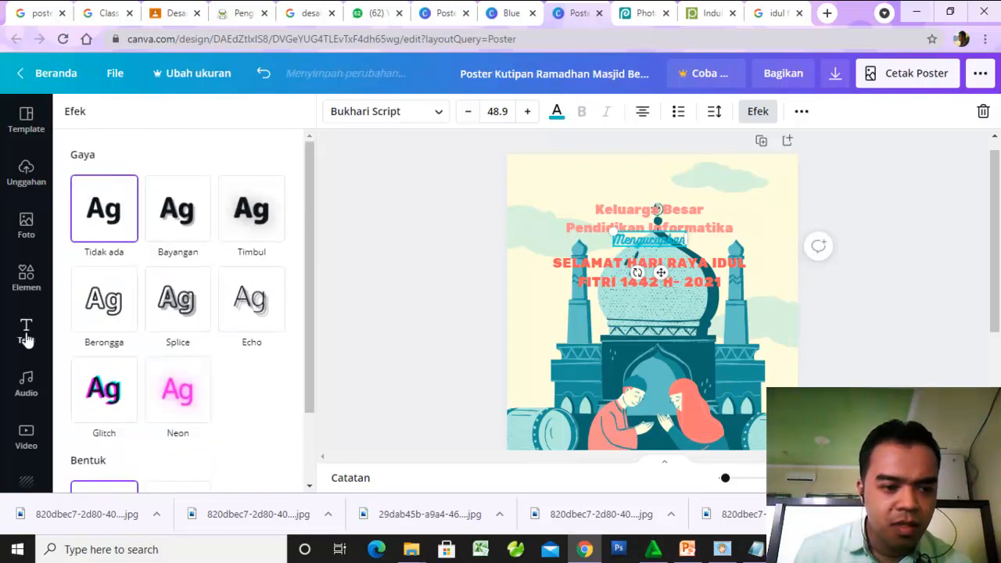
# - Recolor "Mengucapkan" black and give it the Bayangan effect after trying Splice and Berongga
pyautogui.click(557, 114)
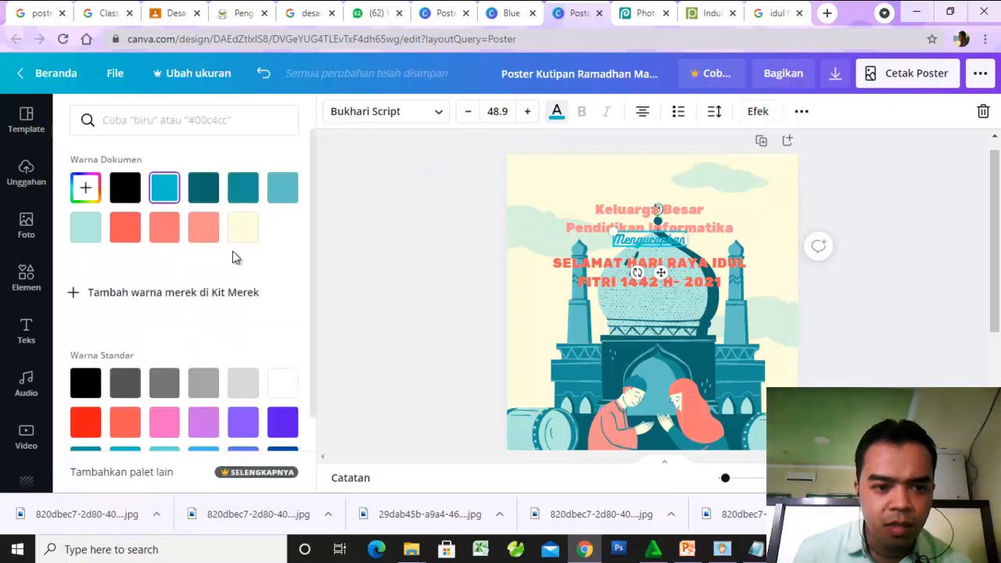
pyautogui.click(85, 383)
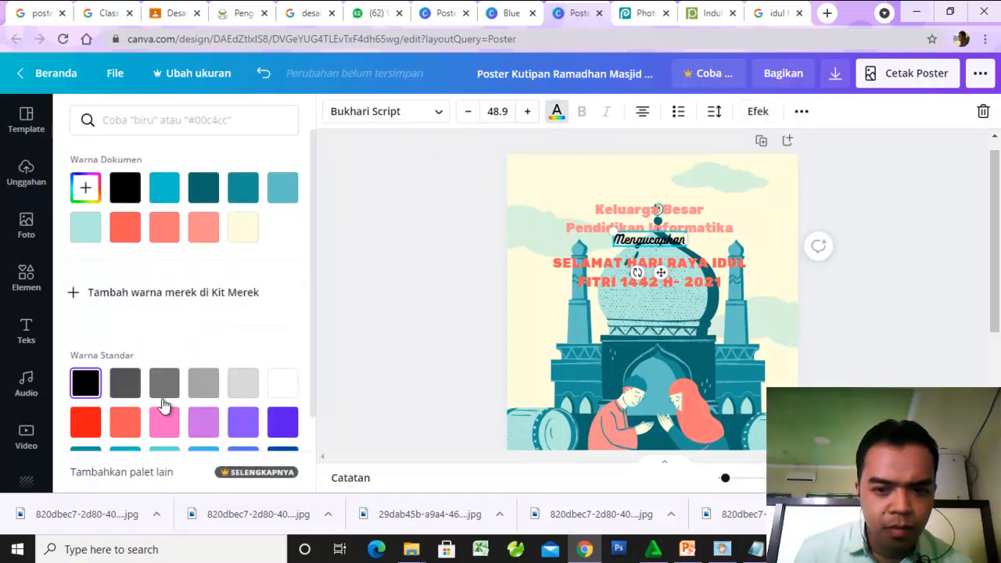
pyautogui.click(744, 114)
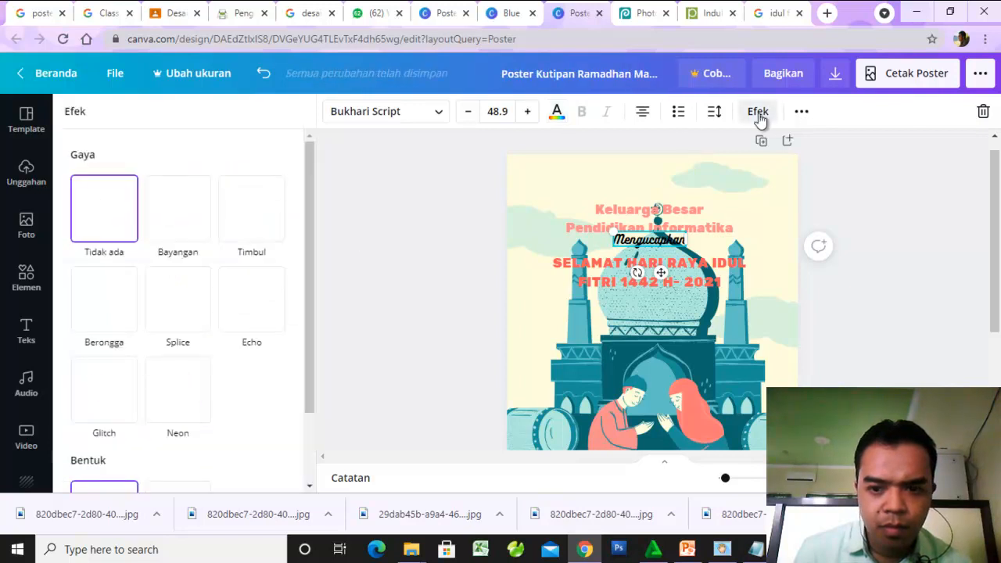
pyautogui.click(176, 309)
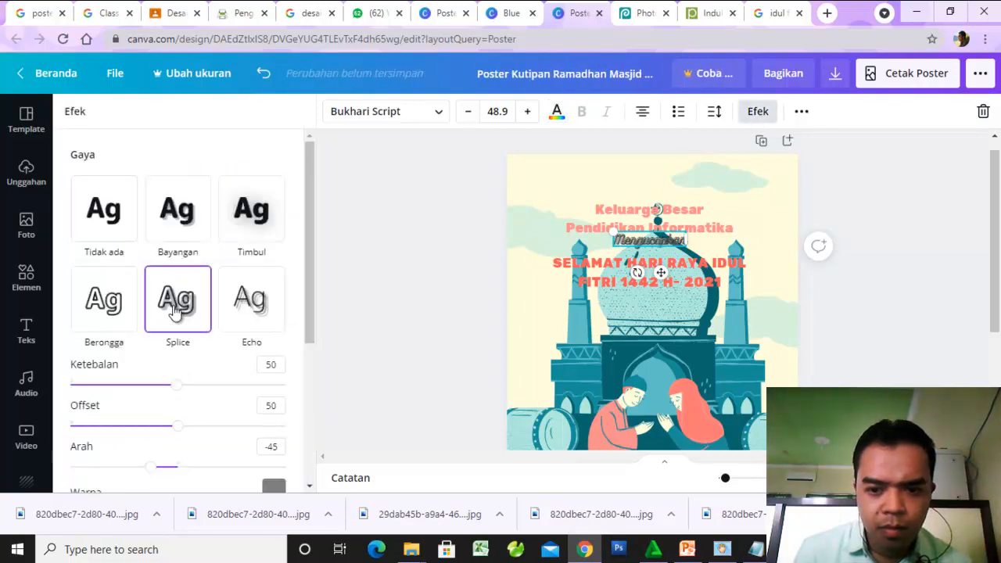
pyautogui.click(117, 313)
pyautogui.click(178, 223)
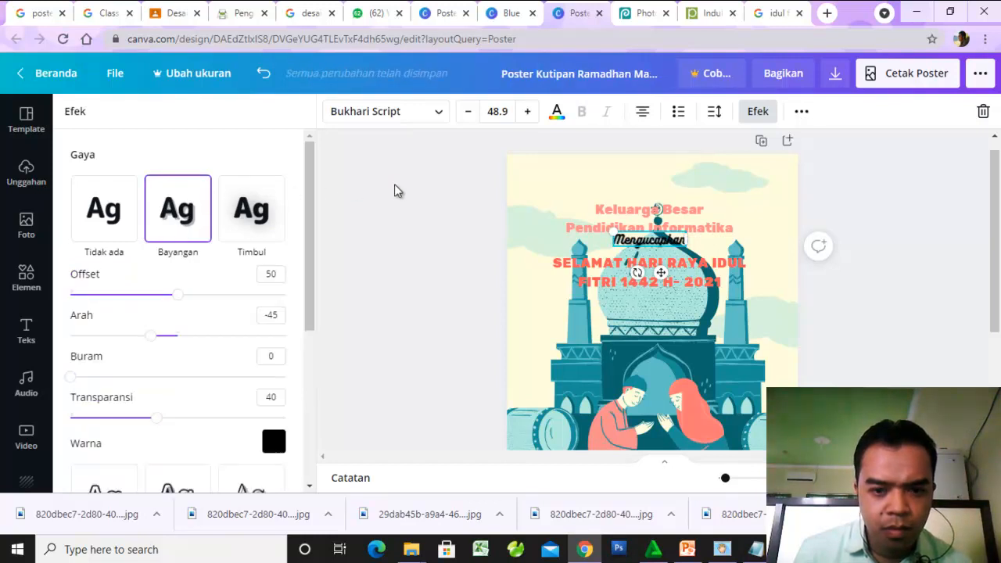
pyautogui.click(395, 191)
# - Move the grouped "Keluarga Besar" and "SELAMAT HARI RAYA" text higher, and place "Mengucapkan" back in the gap between them
pyautogui.click(643, 207)
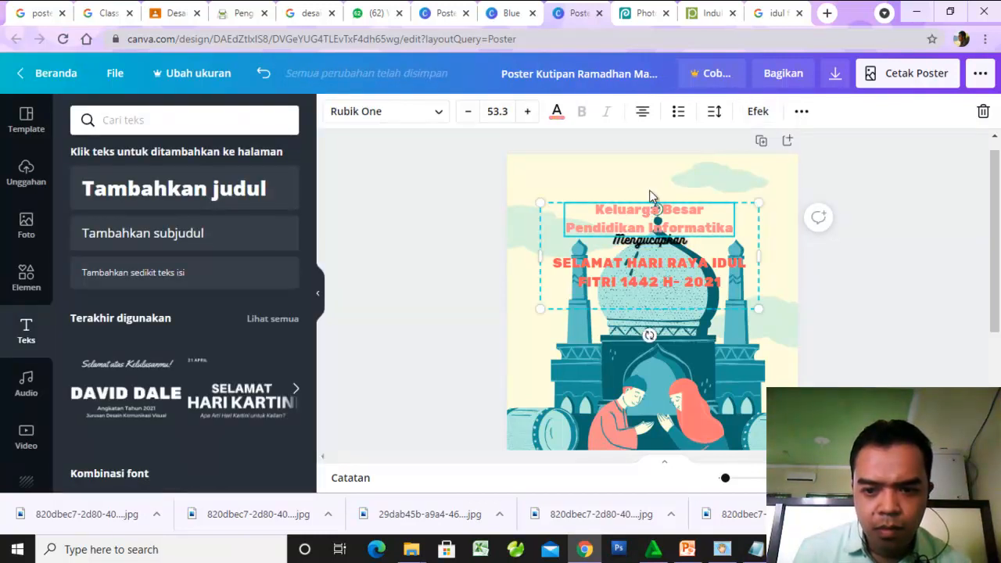
pyautogui.moveTo(649, 196); pyautogui.dragTo(651, 185)
pyautogui.click(887, 211)
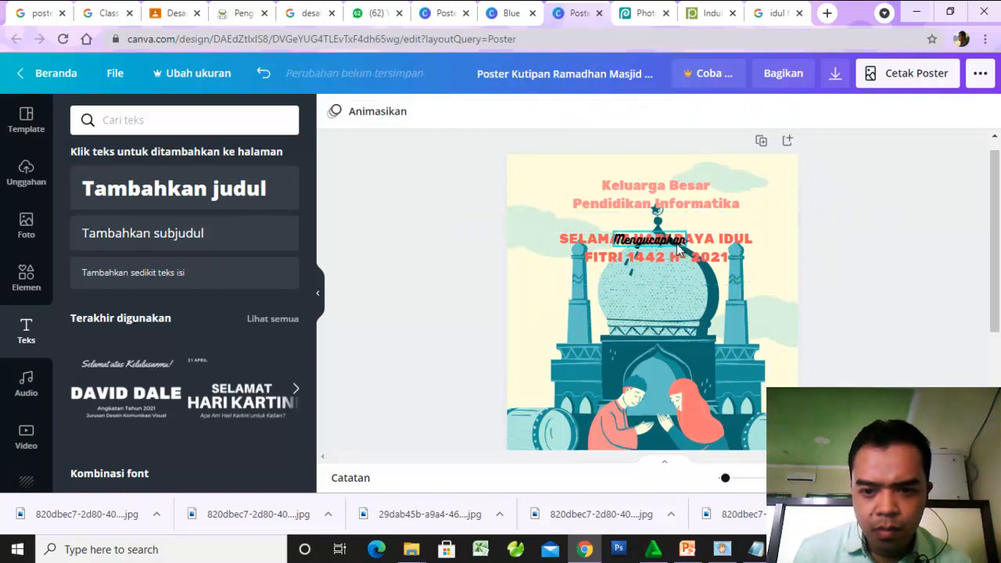
pyautogui.moveTo(663, 245); pyautogui.dragTo(670, 222)
pyautogui.click(841, 266)
pyautogui.scroll(-2, 841, 271)
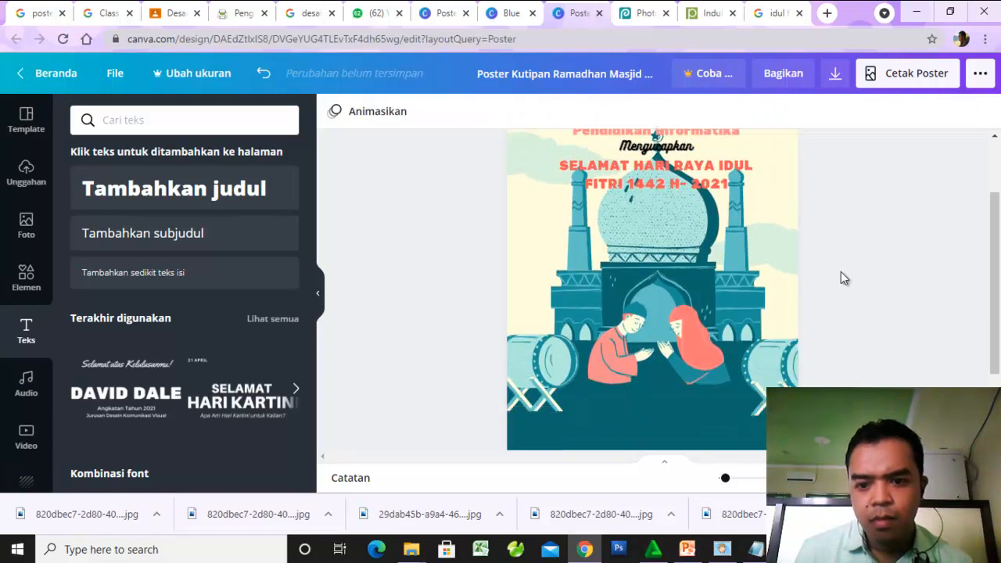
pyautogui.scroll(2, 840, 271)
# - Set the Bayangan shadow color of the "Mengucapkan" text to light purple from the standard colors
pyautogui.click(668, 220)
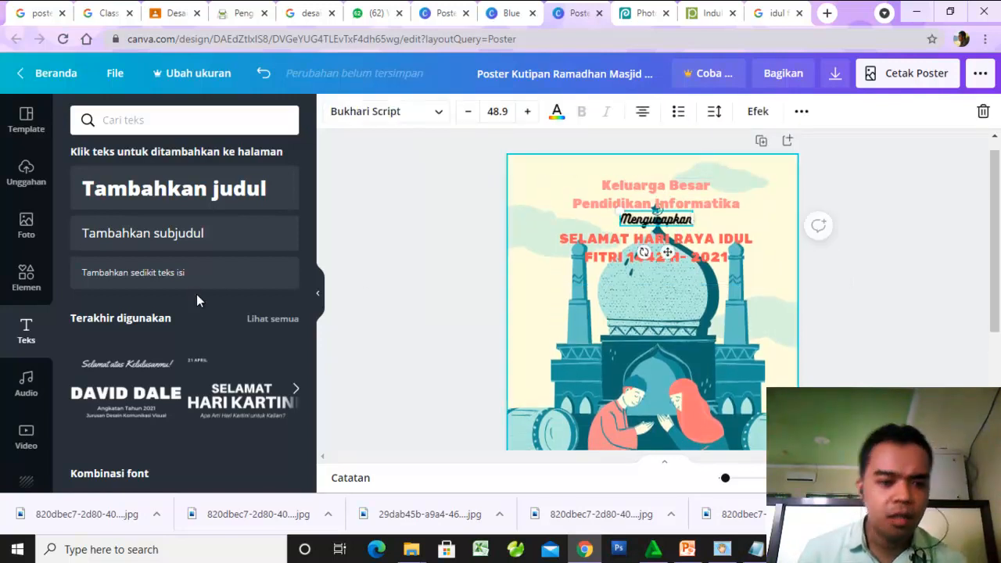
pyautogui.click(757, 111)
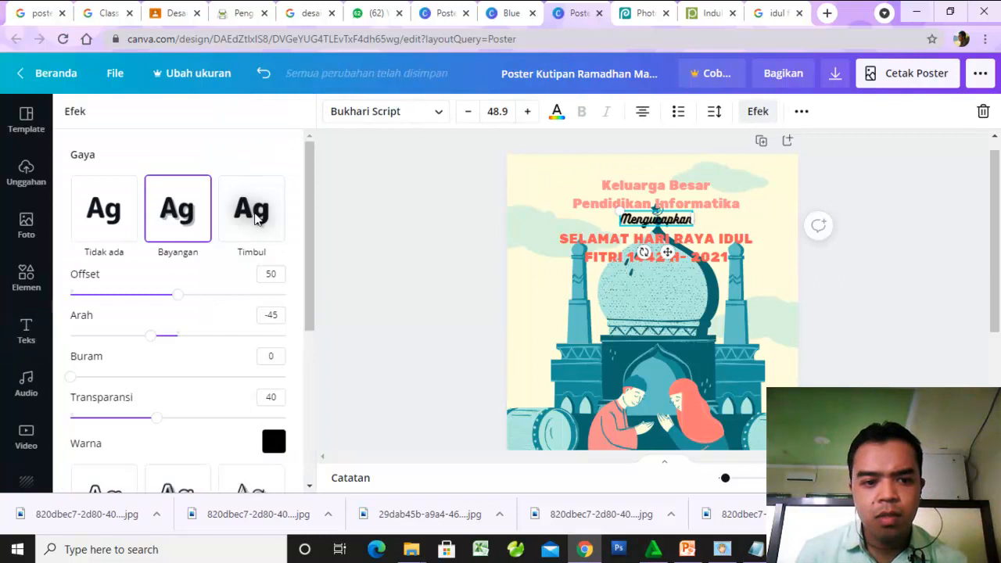
pyautogui.click(274, 442)
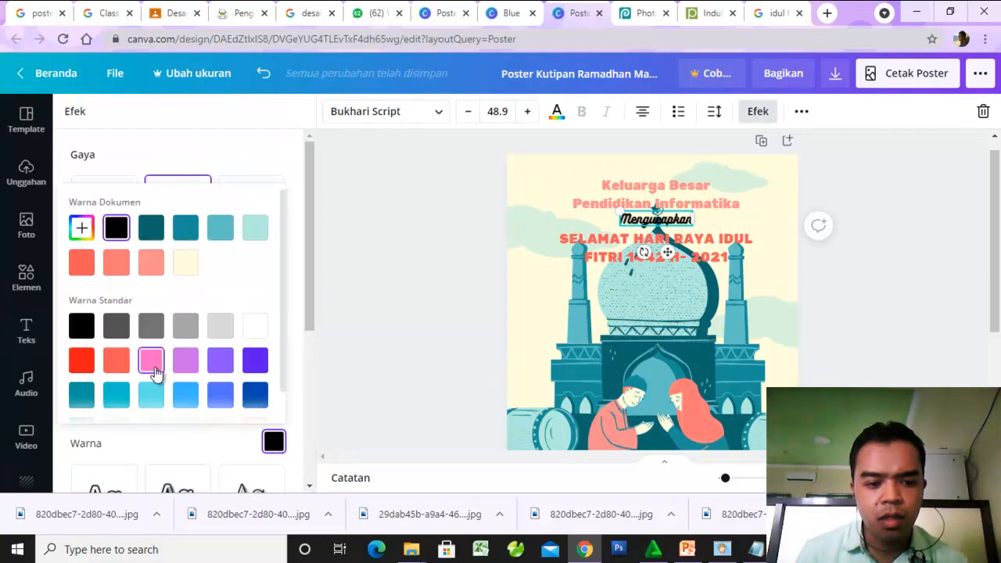
pyautogui.click(186, 361)
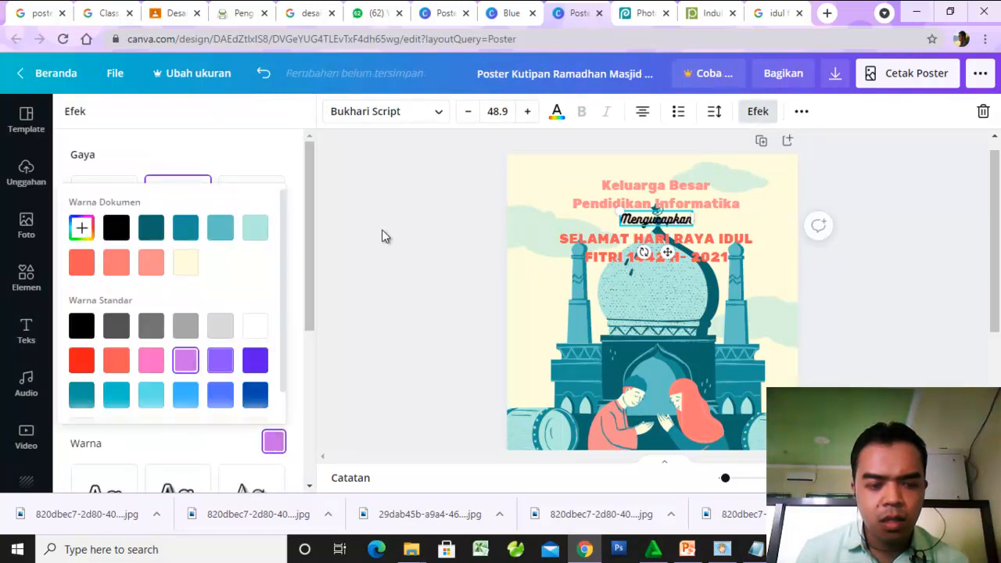
pyautogui.click(394, 210)
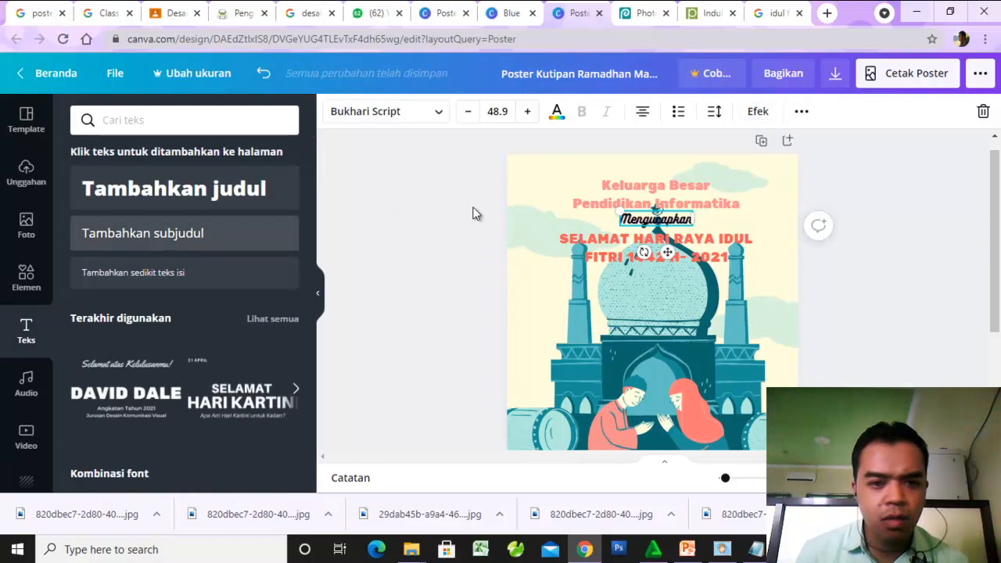
pyautogui.click(758, 111)
pyautogui.click(758, 111)
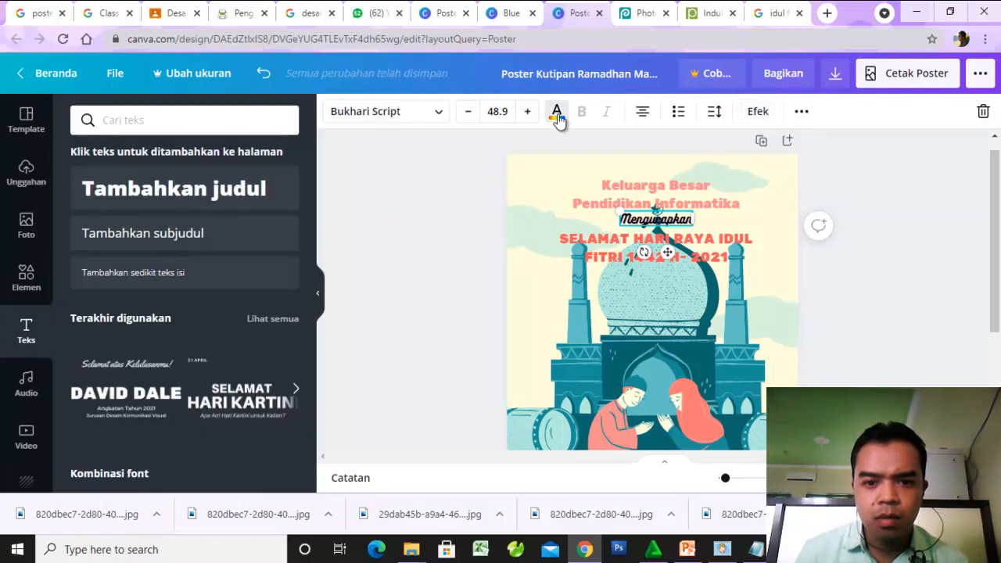
# - Recolor the "Mengucapkan" text pink from the standard colors after trying salmon and purple shades
pyautogui.click(558, 115)
pyautogui.click(166, 226)
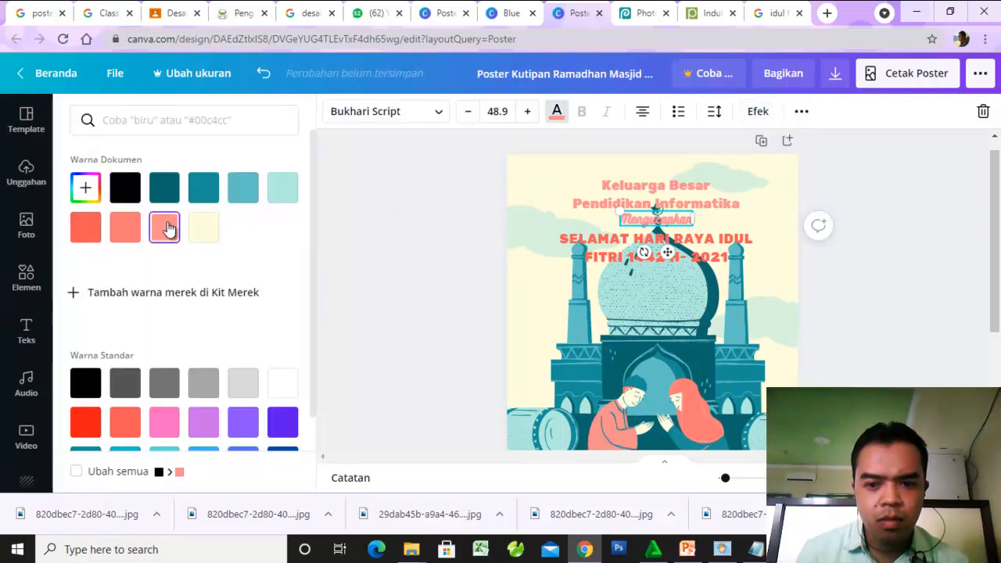
pyautogui.click(131, 237)
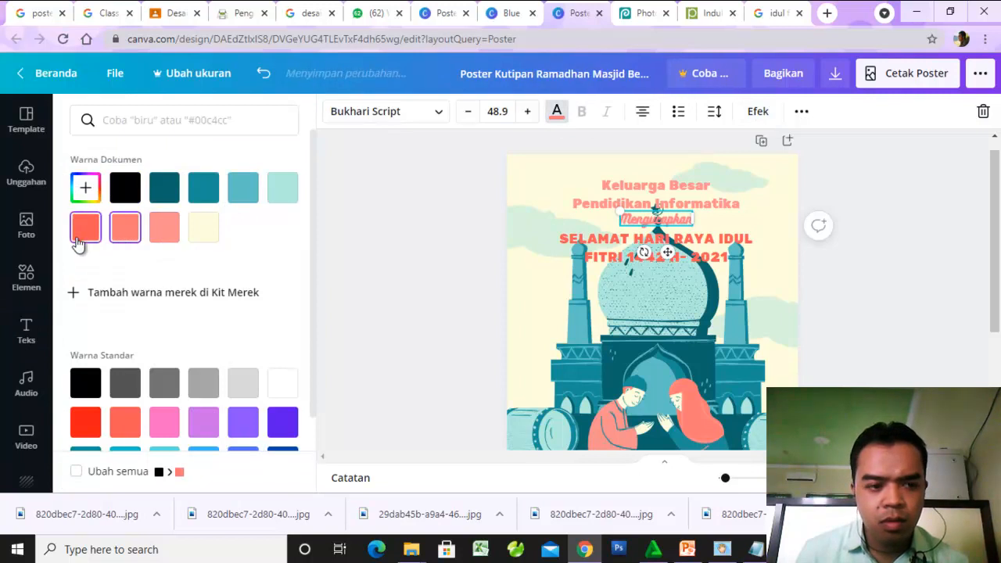
pyautogui.click(275, 424)
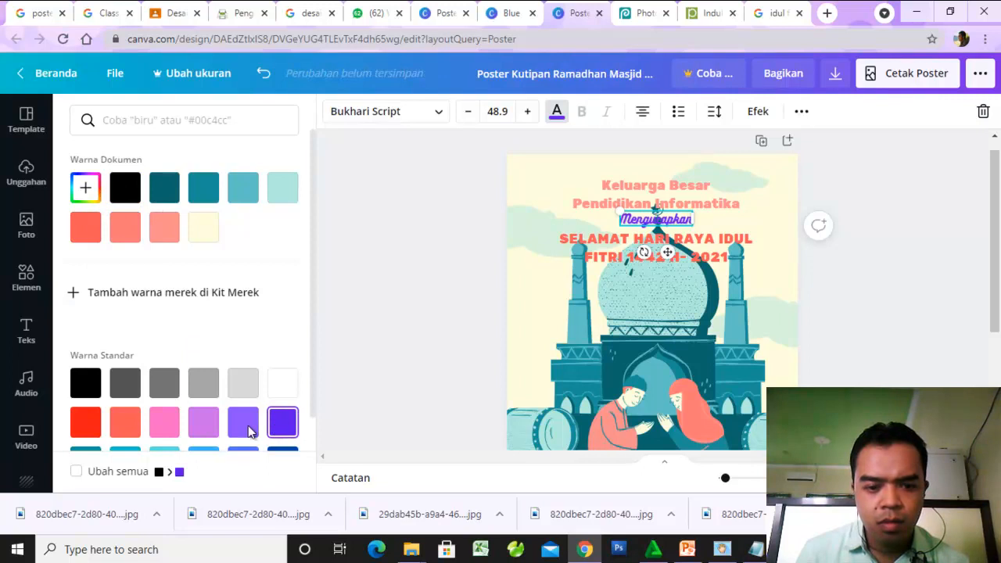
pyautogui.click(245, 432)
pyautogui.click(164, 428)
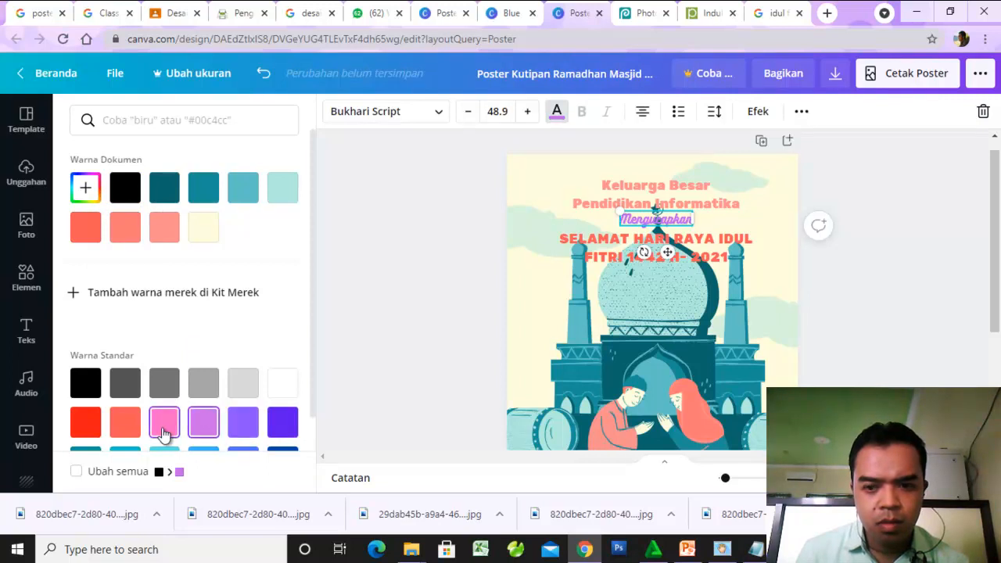
pyautogui.press('Escape')
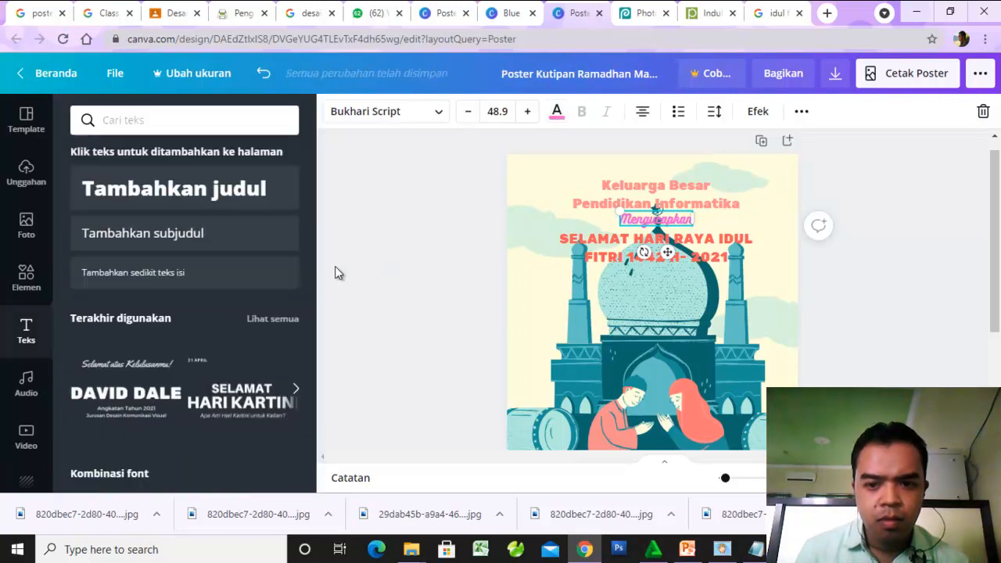
pyautogui.click(875, 198)
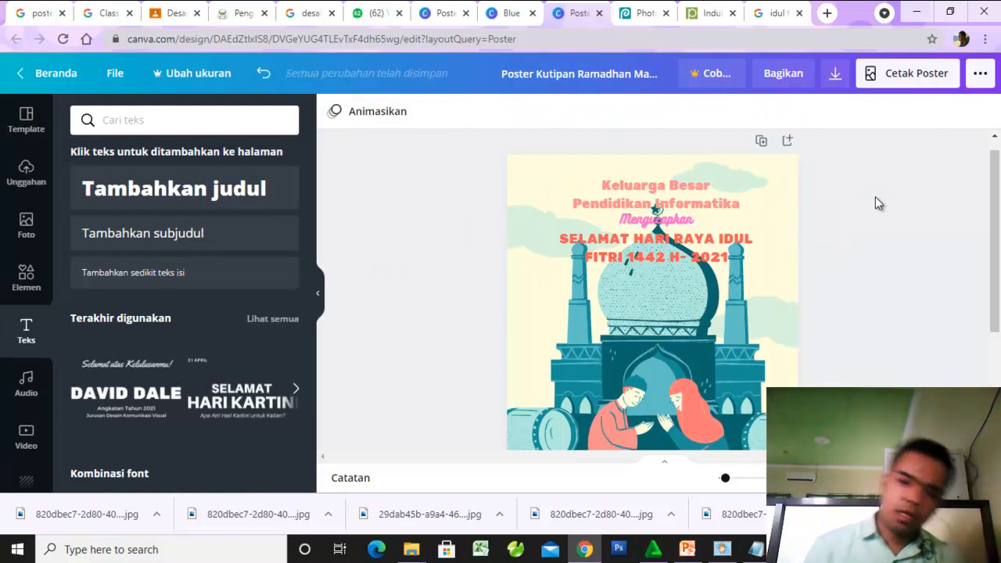
pyautogui.scroll(-2, 702, 201)
pyautogui.scroll(2, 676, 203)
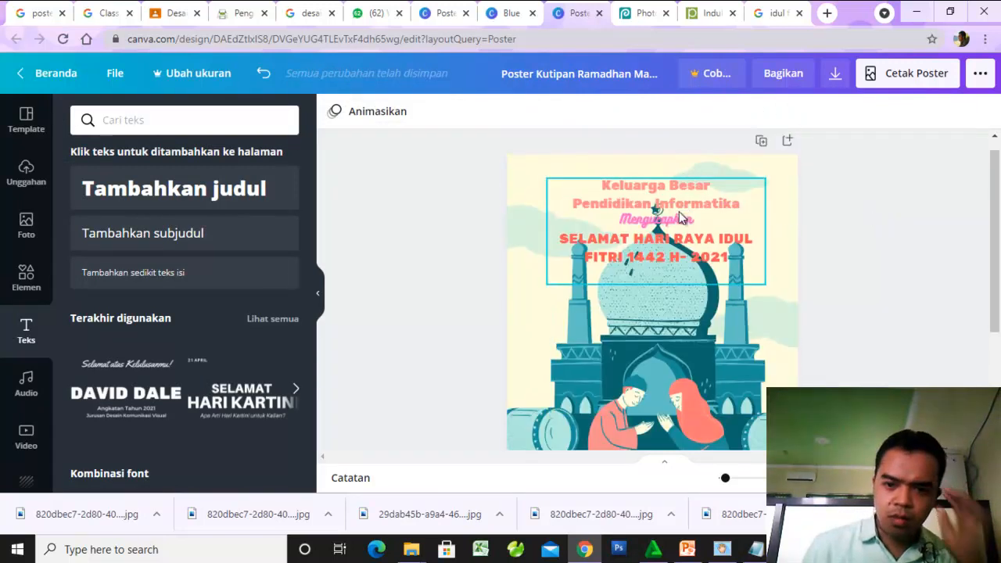
# - Recolor the "Mengucapkan" text coral red from the standard colors after trying teal shades from the document colors
pyautogui.click(677, 217)
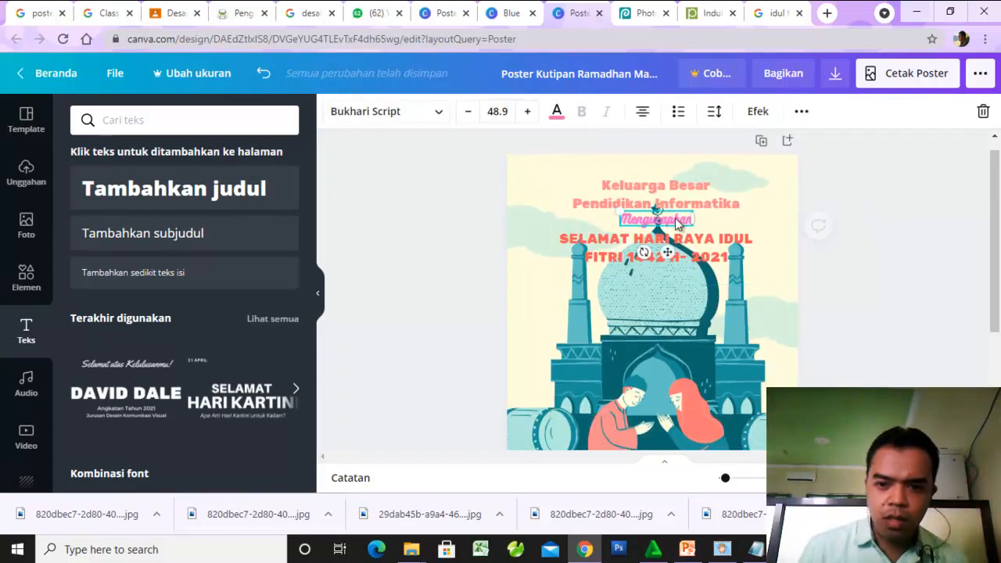
pyautogui.click(558, 114)
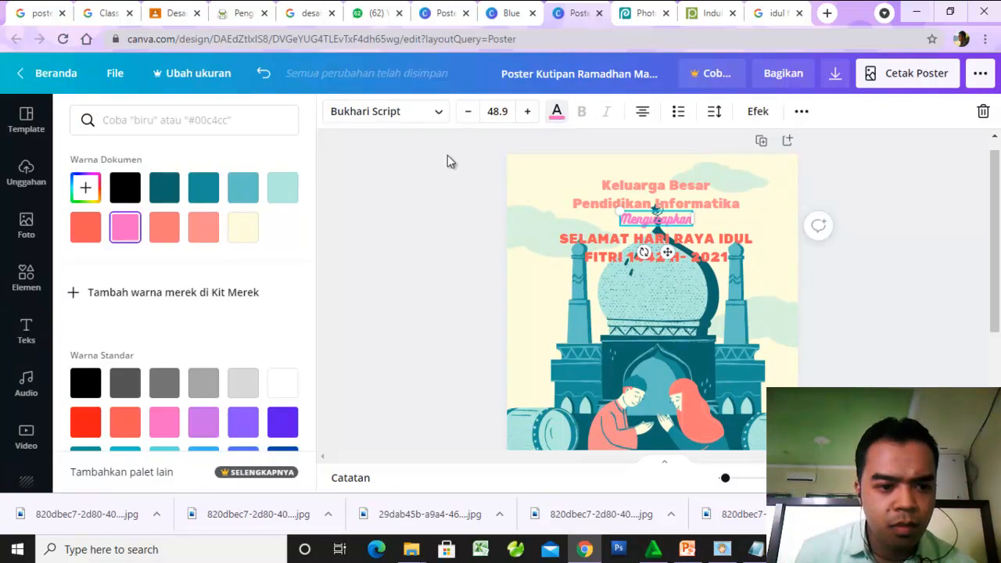
pyautogui.click(208, 191)
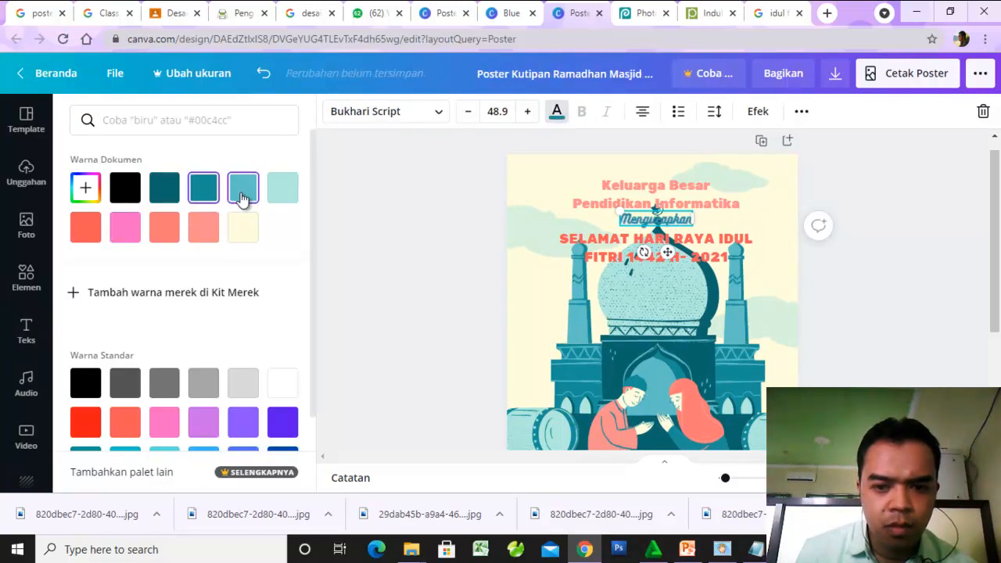
pyautogui.click(243, 195)
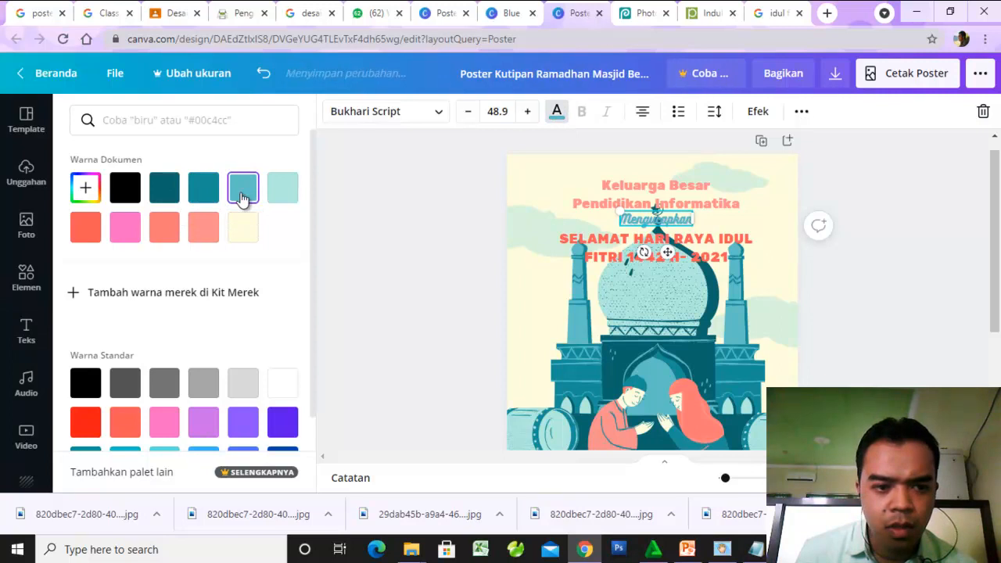
pyautogui.click(283, 422)
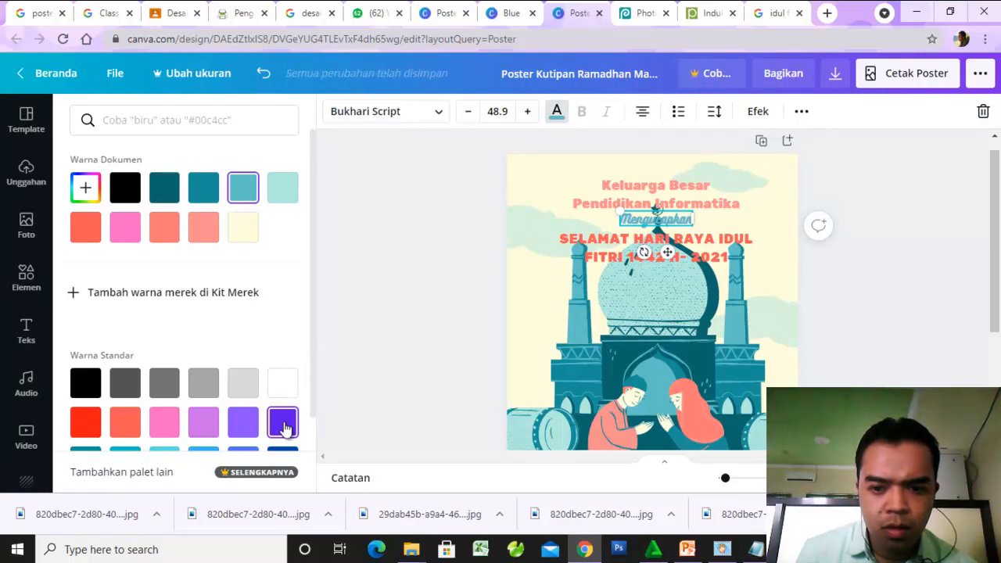
pyautogui.click(118, 433)
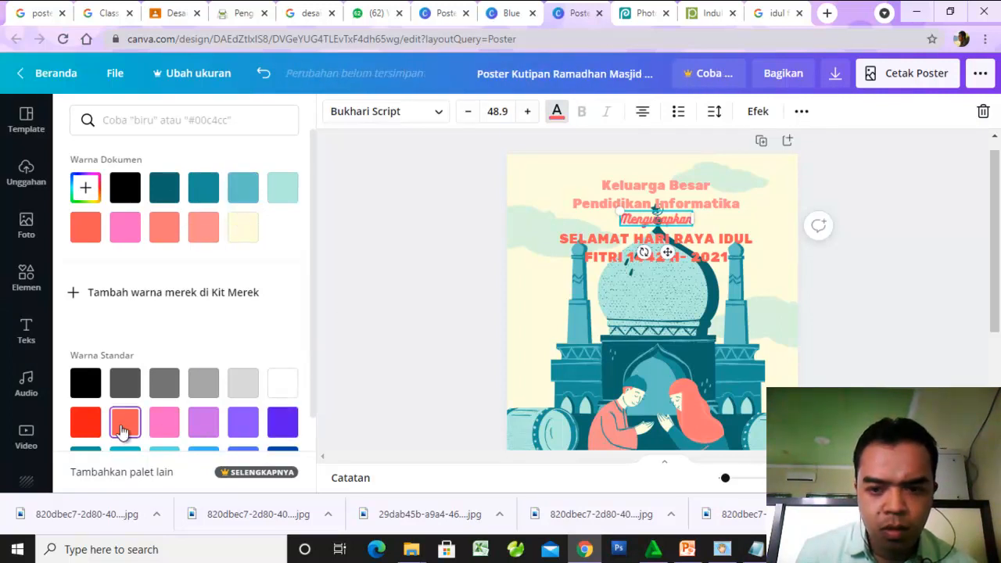
pyautogui.click(325, 211)
pyautogui.click(874, 192)
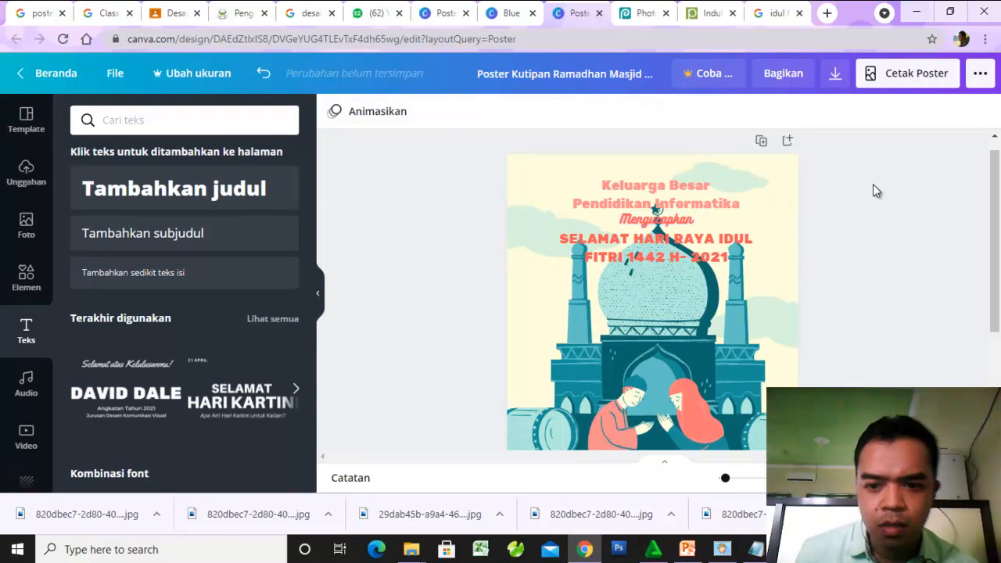
# - Add a plain square from the Bentuk shapes and move it down over the poster's dark teal lower area
pyautogui.scroll(-3, 880, 274)
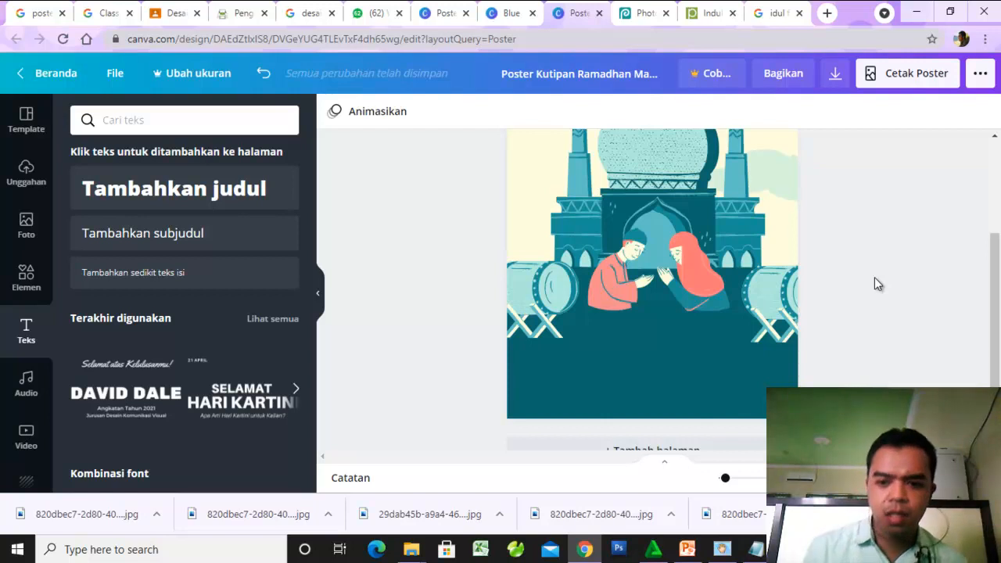
pyautogui.scroll(3, 874, 277)
pyautogui.scroll(-1, 873, 278)
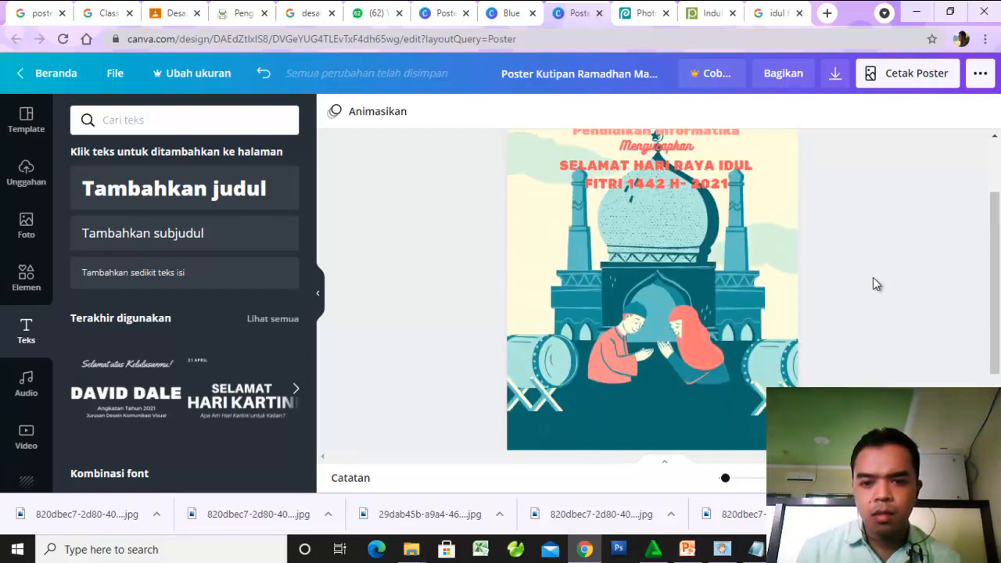
pyautogui.scroll(-2, 872, 277)
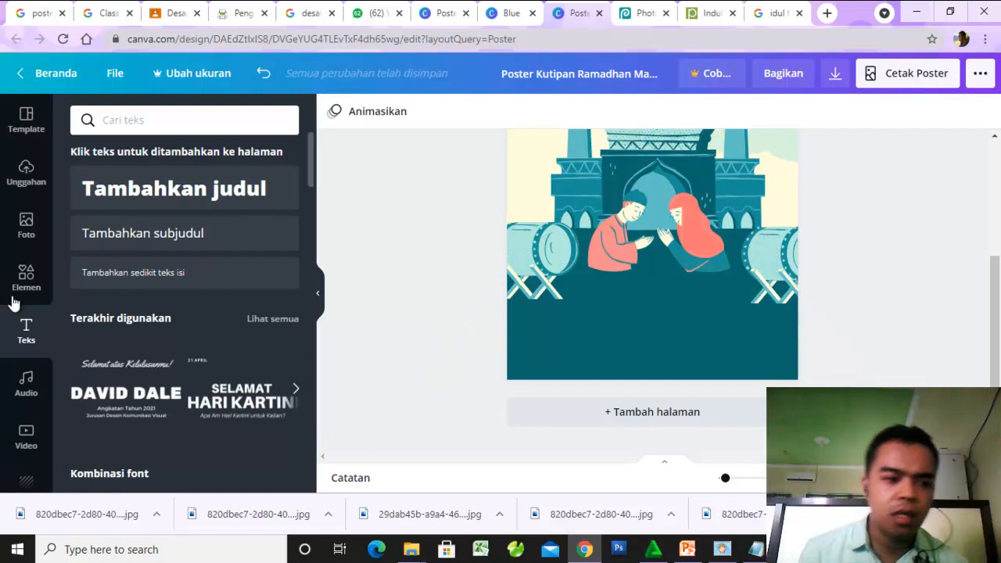
pyautogui.click(26, 273)
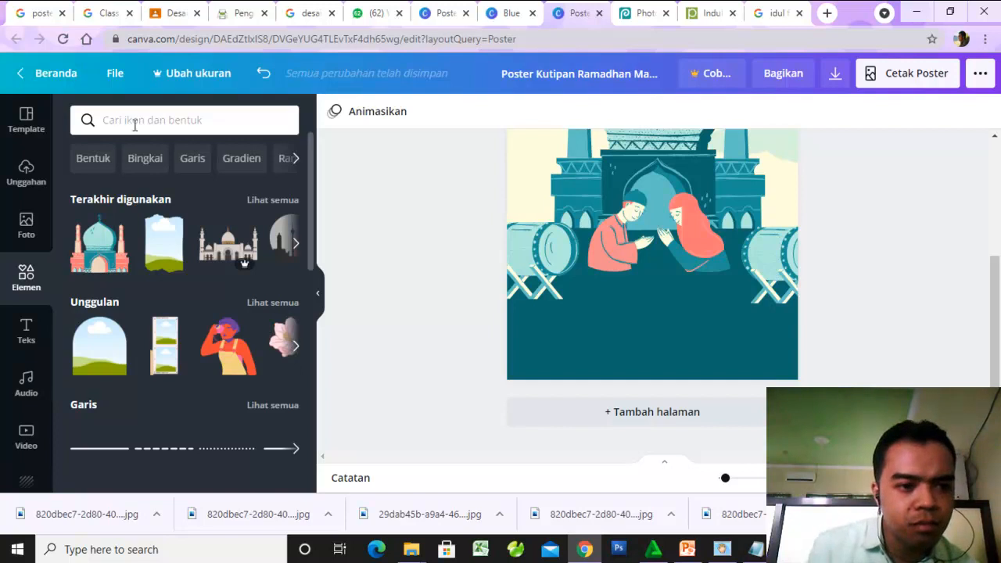
pyautogui.click(96, 163)
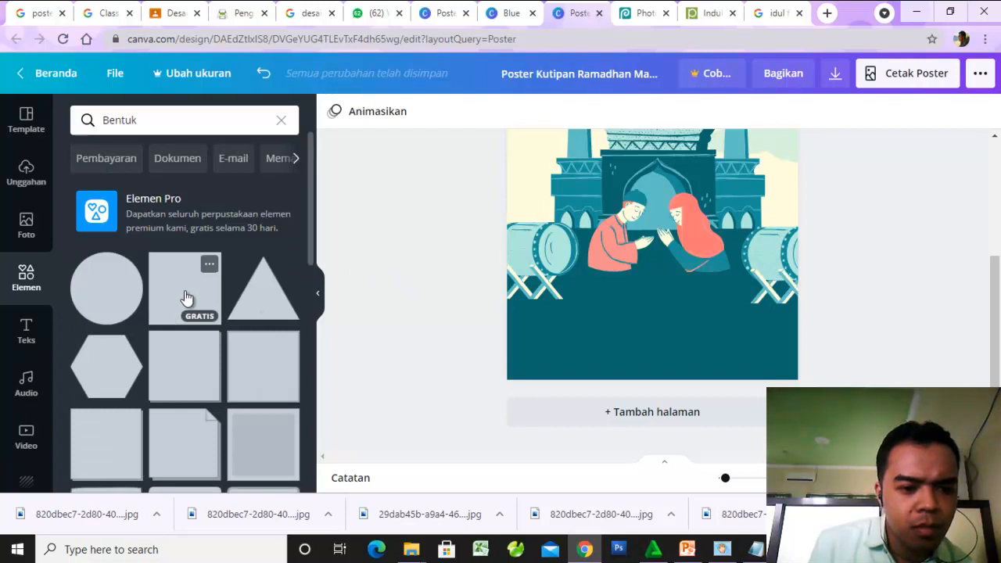
pyautogui.moveTo(643, 215); pyautogui.dragTo(646, 345)
pyautogui.click(646, 271)
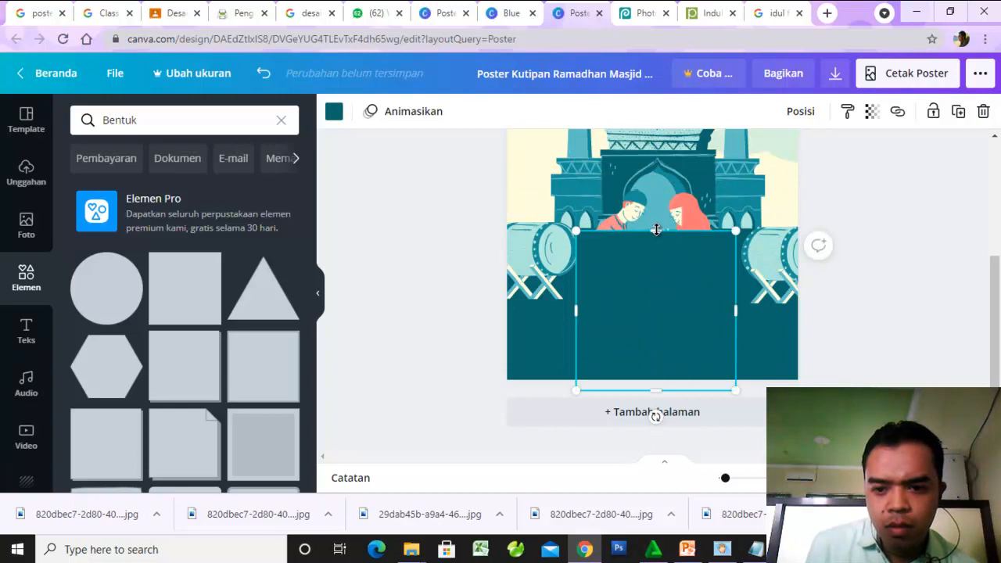
# - Flatten the square into a thin strip along the poster's bottom edge and widen it past both side edges
pyautogui.moveTo(660, 293); pyautogui.dragTo(655, 357)
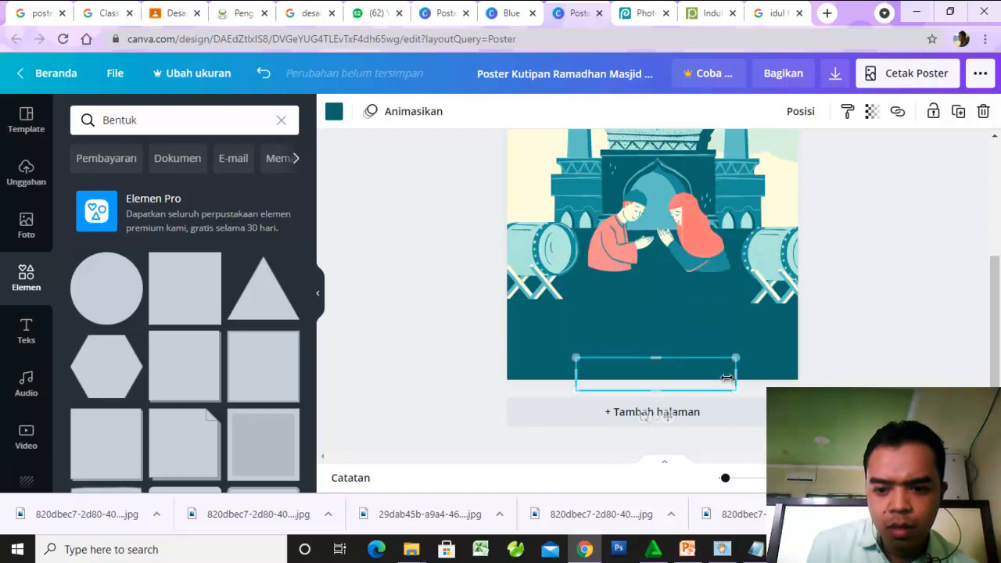
pyautogui.moveTo(737, 376); pyautogui.dragTo(819, 378)
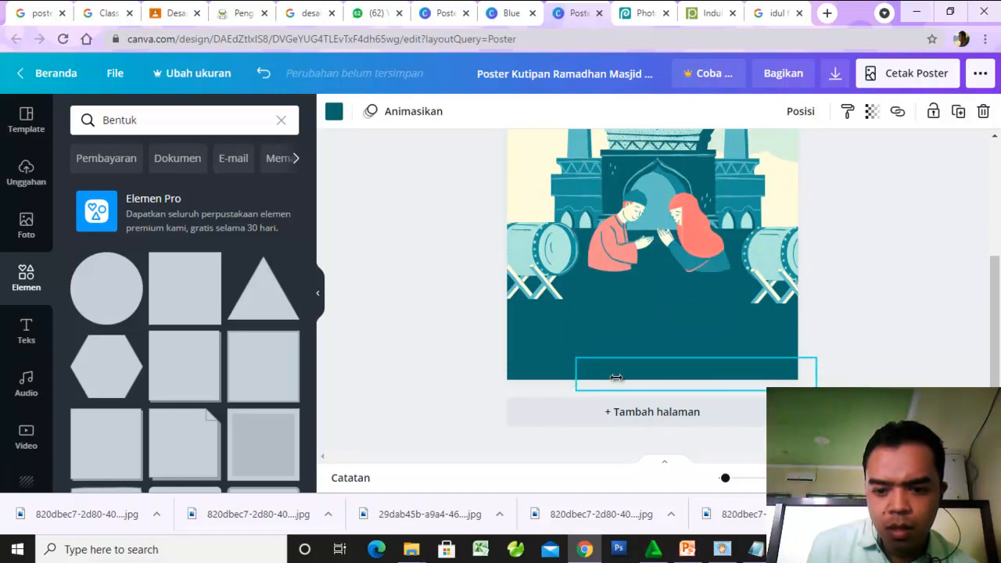
pyautogui.moveTo(576, 376); pyautogui.dragTo(496, 379)
pyautogui.click(836, 269)
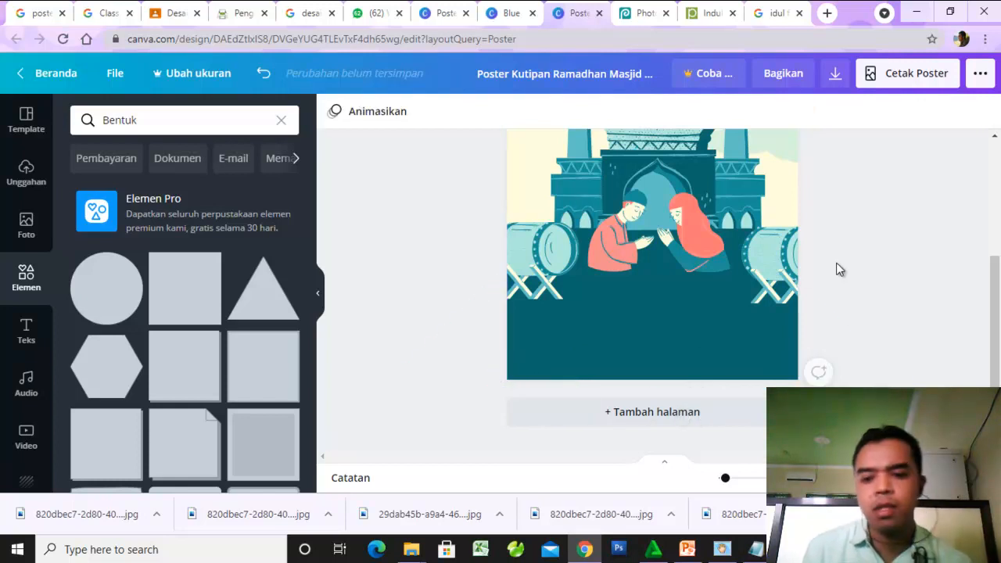
# - Recolor the bottom strip dark gray from the standard colors after trying black and medium gray
pyautogui.click(745, 375)
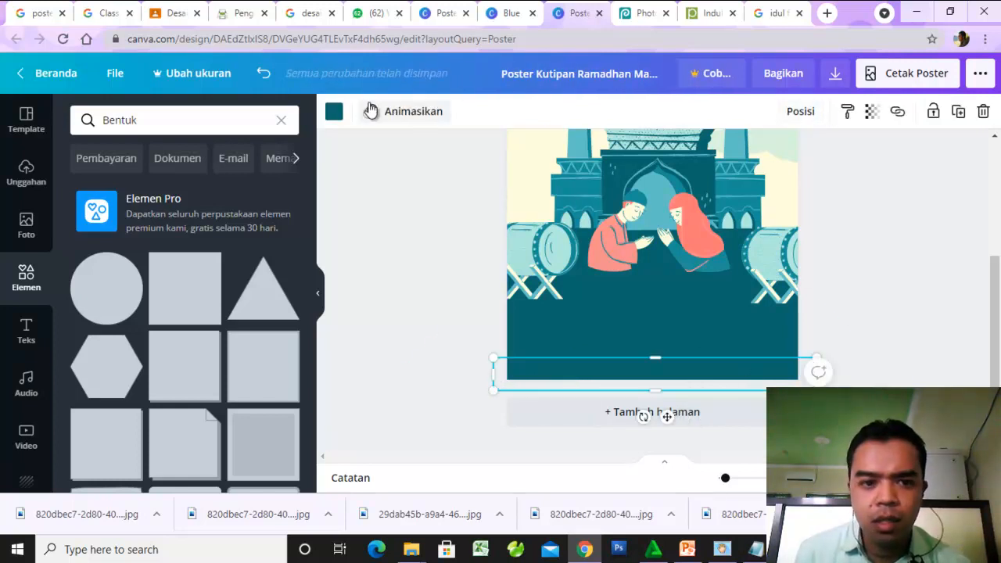
pyautogui.click(333, 113)
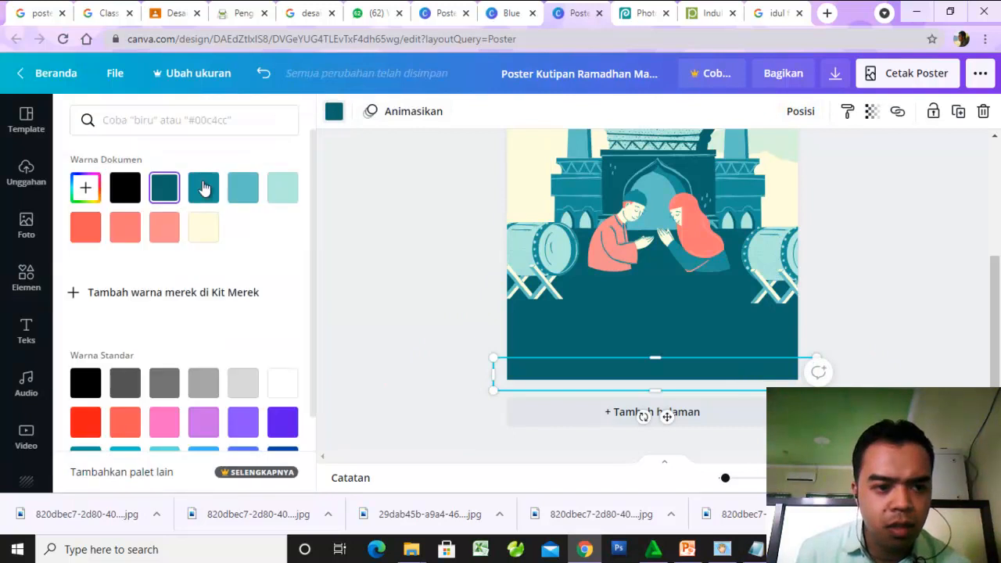
pyautogui.click(123, 191)
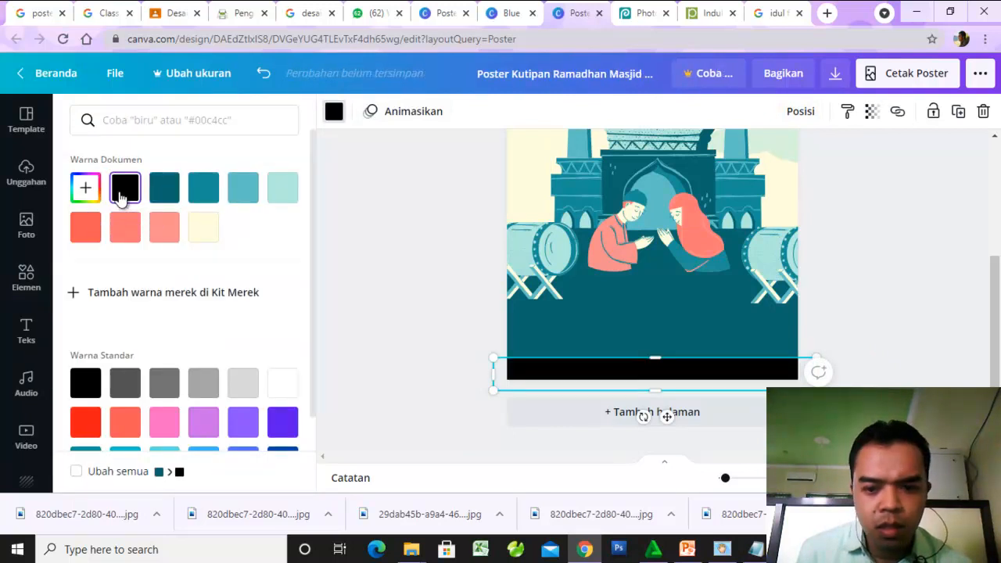
pyautogui.click(133, 386)
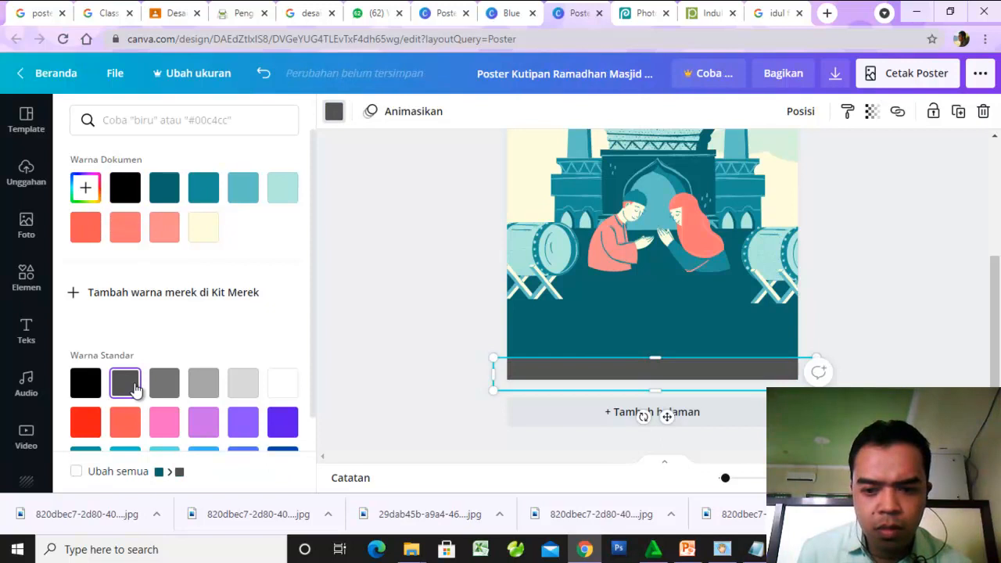
pyautogui.click(154, 387)
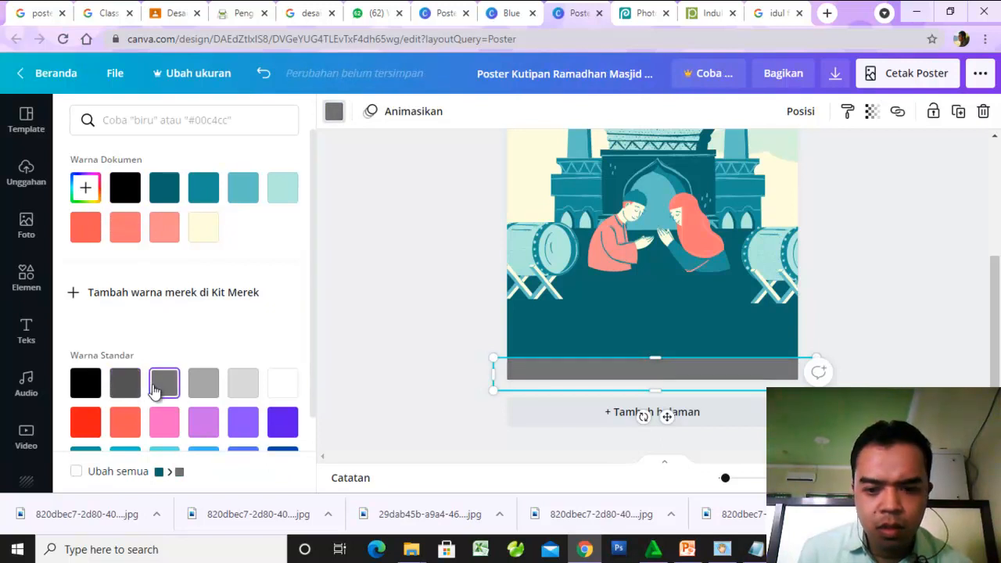
pyautogui.click(134, 387)
pyautogui.click(346, 308)
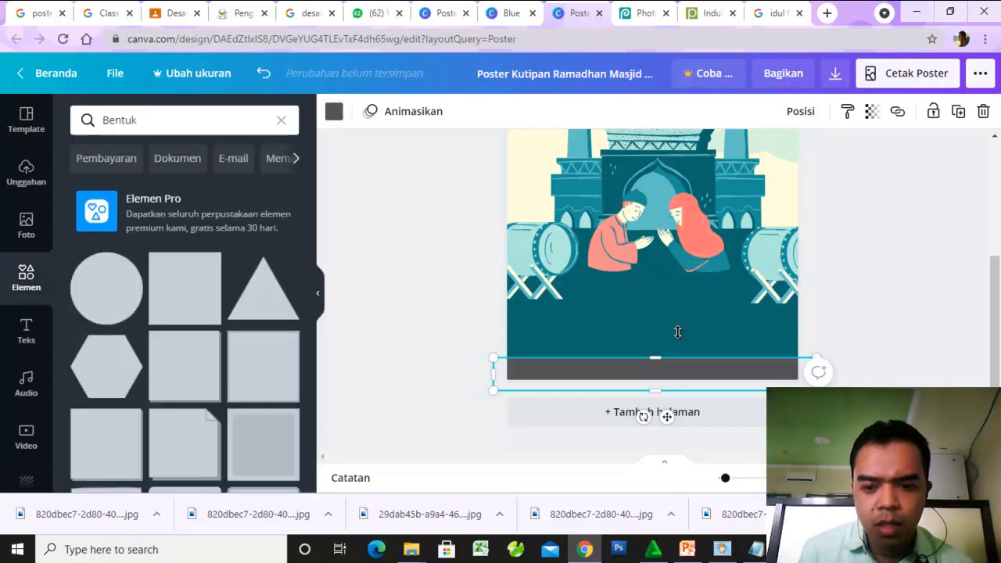
pyautogui.click(901, 247)
# - Review the whole poster layout from the greeting text at the top to the gray strip at the bottom
pyautogui.scroll(5, 901, 253)
pyautogui.scroll(-3, 901, 253)
pyautogui.scroll(2, 901, 253)
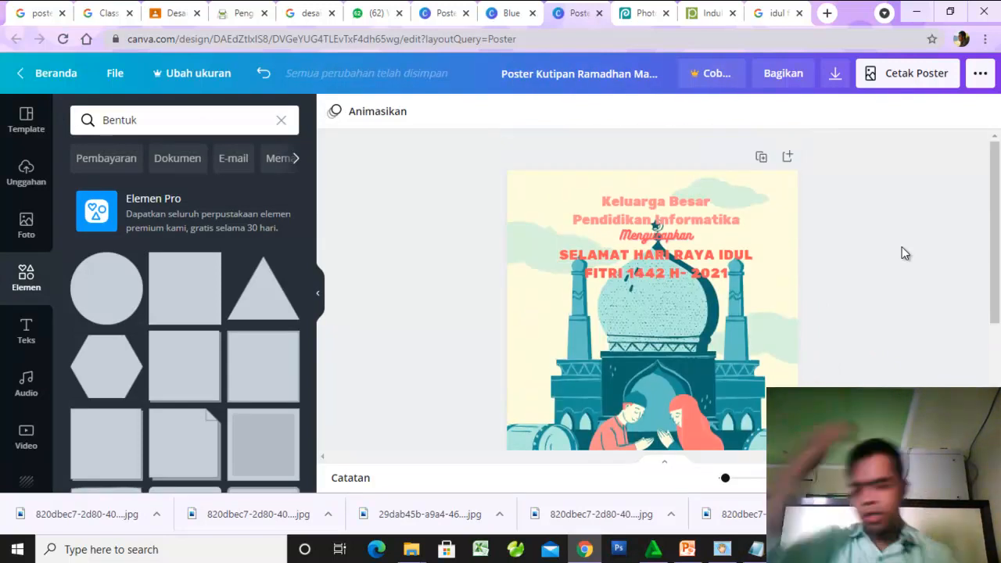
pyautogui.scroll(-2, 866, 242)
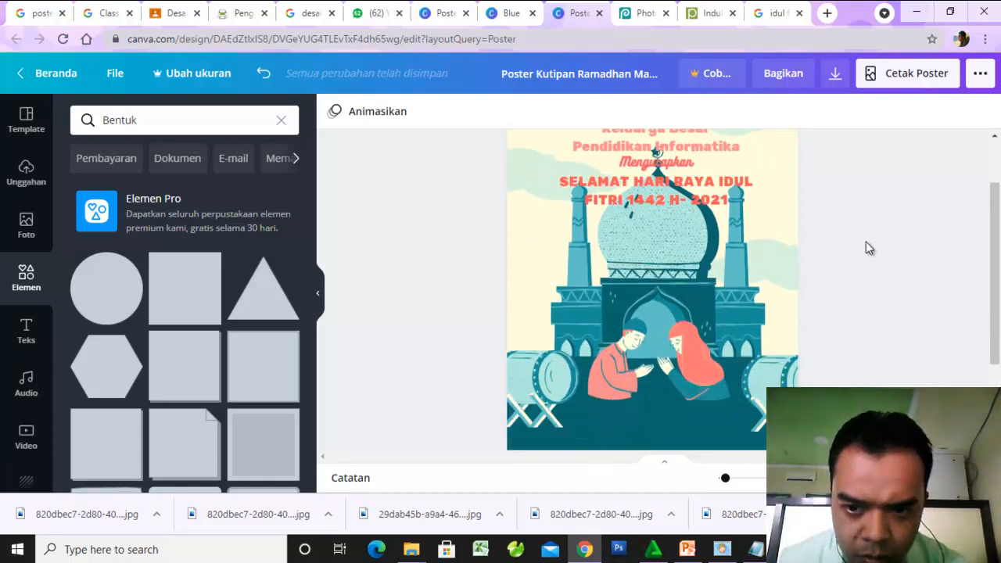
pyautogui.scroll(-3, 865, 241)
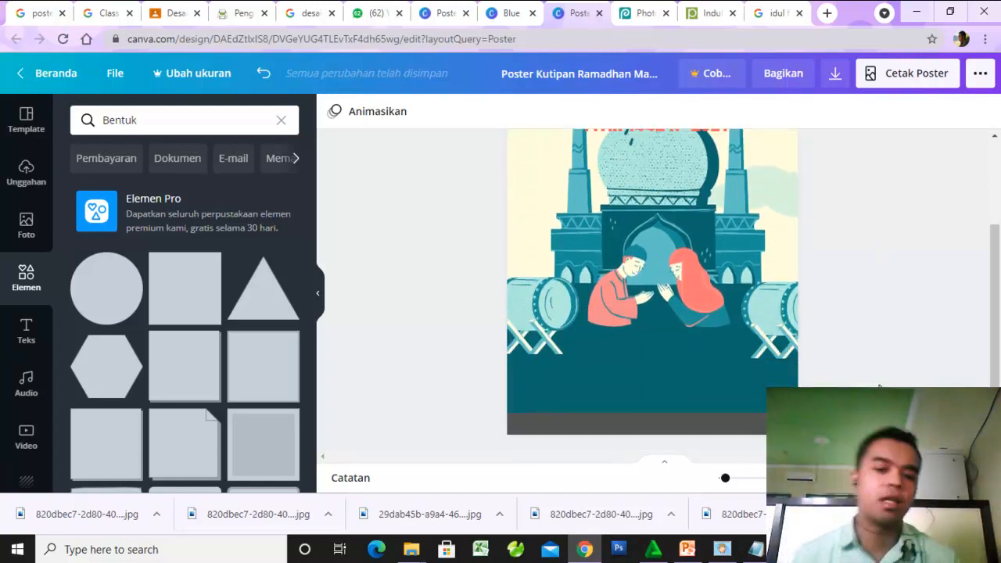
pyautogui.scroll(2, 873, 351)
pyautogui.scroll(3, 873, 351)
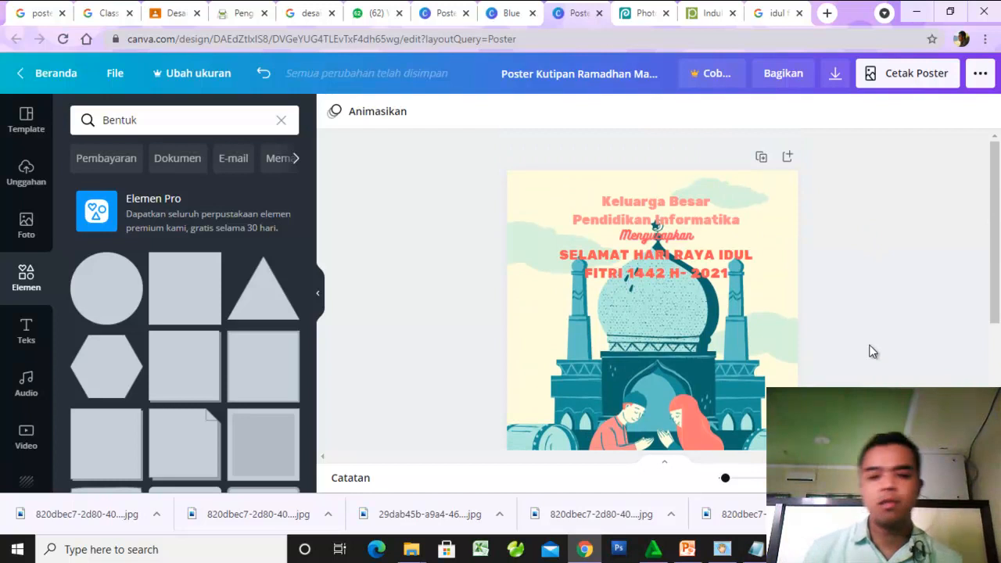
pyautogui.scroll(-2, 873, 351)
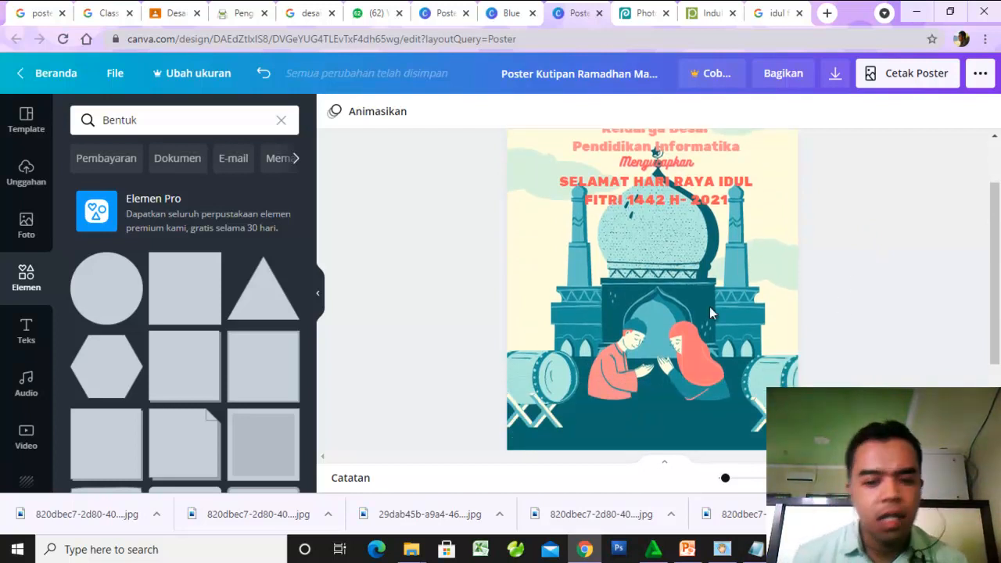
pyautogui.scroll(-2, 400, 369)
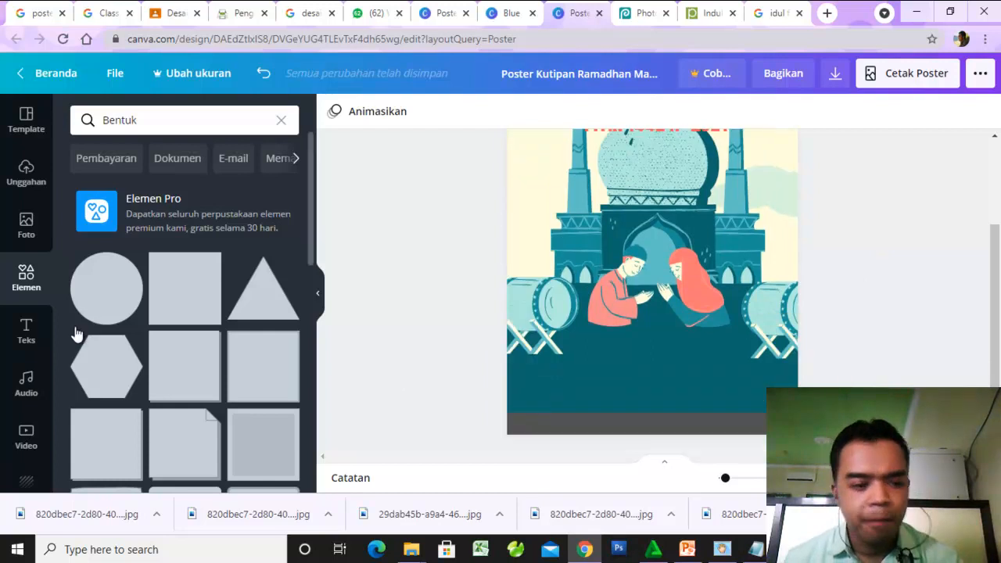
# - Add a heading text box to the poster reading "pendidikan-informatika"
pyautogui.click(23, 337)
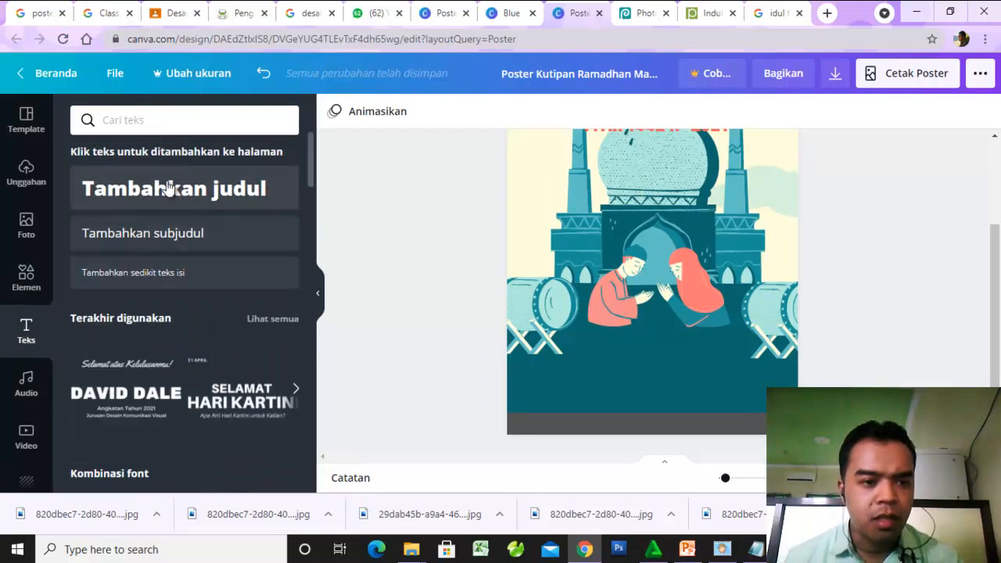
pyautogui.click(164, 195)
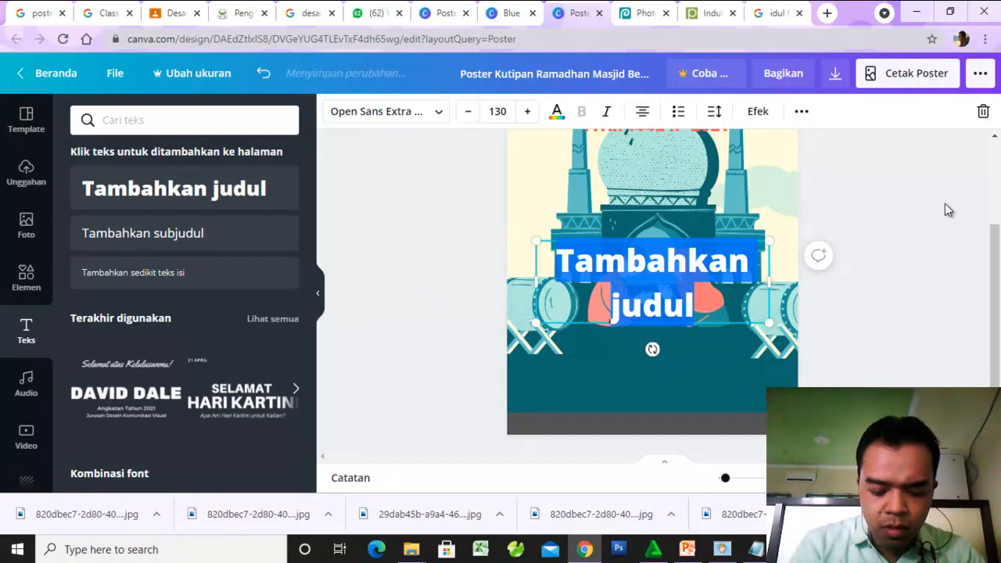
pyautogui.write('pen')
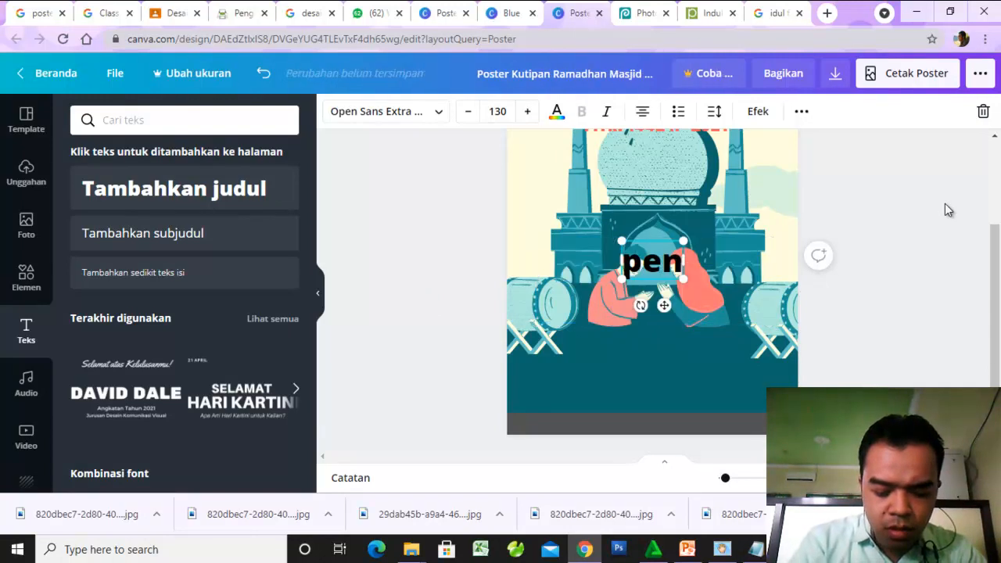
pyautogui.write('didikan')
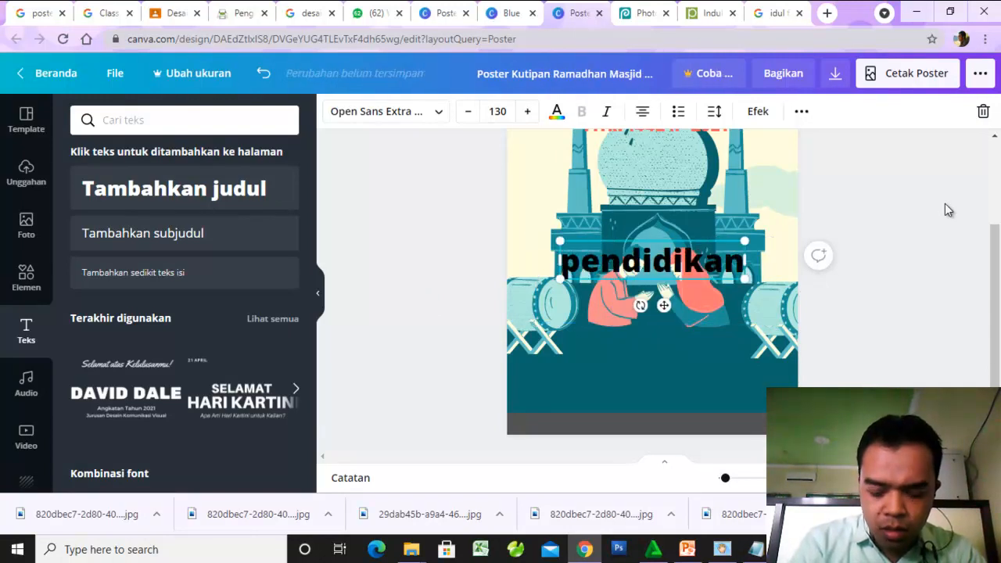
pyautogui.write('-infor')
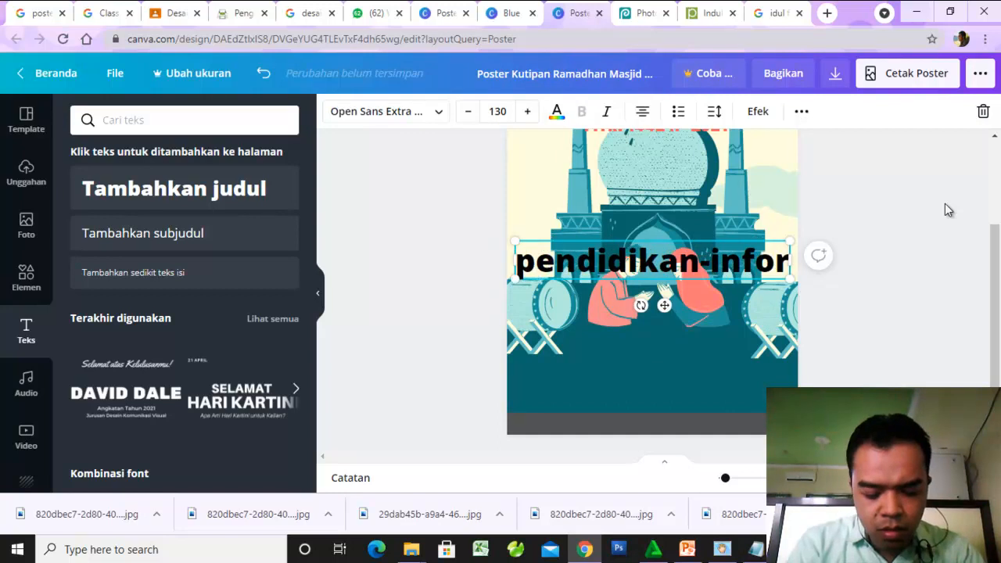
pyautogui.write('matika')
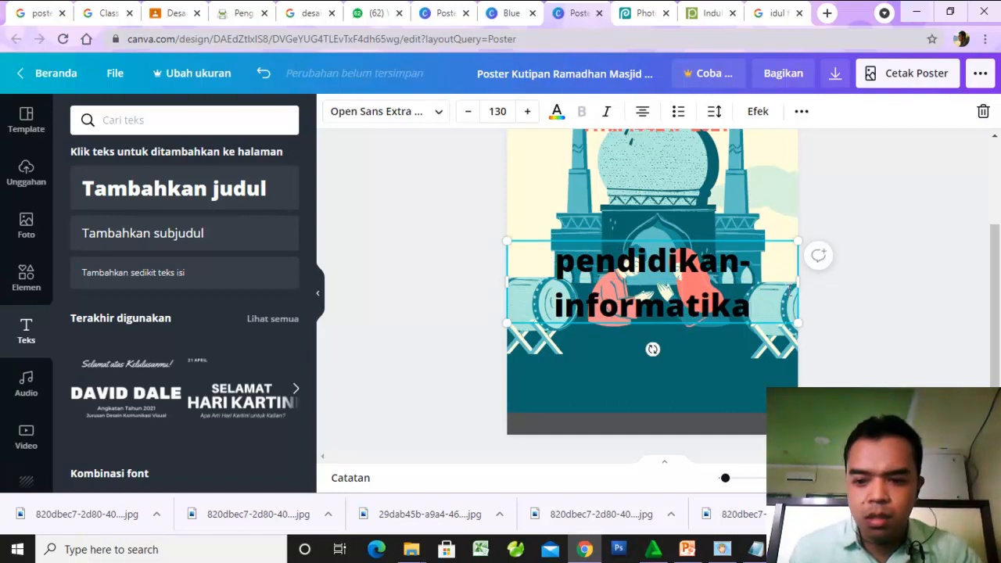
# - Widen the "pendidikan-informatika" text box past the poster's right edge and reduce its font size to 87 so it fits one line
pyautogui.moveTo(856, 285); pyautogui.dragTo(856, 285)
pyautogui.moveTo(789, 307); pyautogui.dragTo(539, 260)
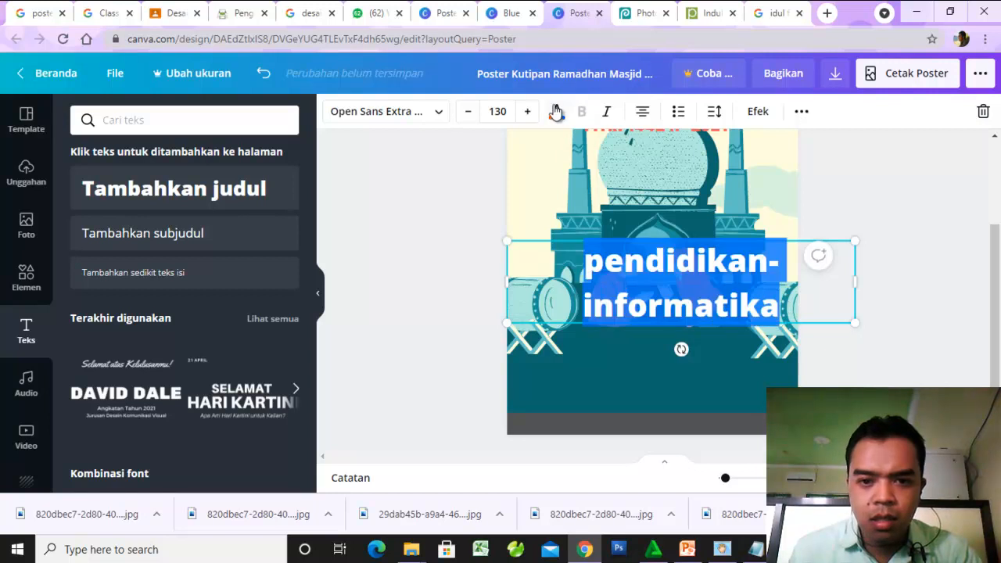
pyautogui.moveTo(469, 117); pyautogui.dragTo(462, 118)
pyautogui.click(461, 117)
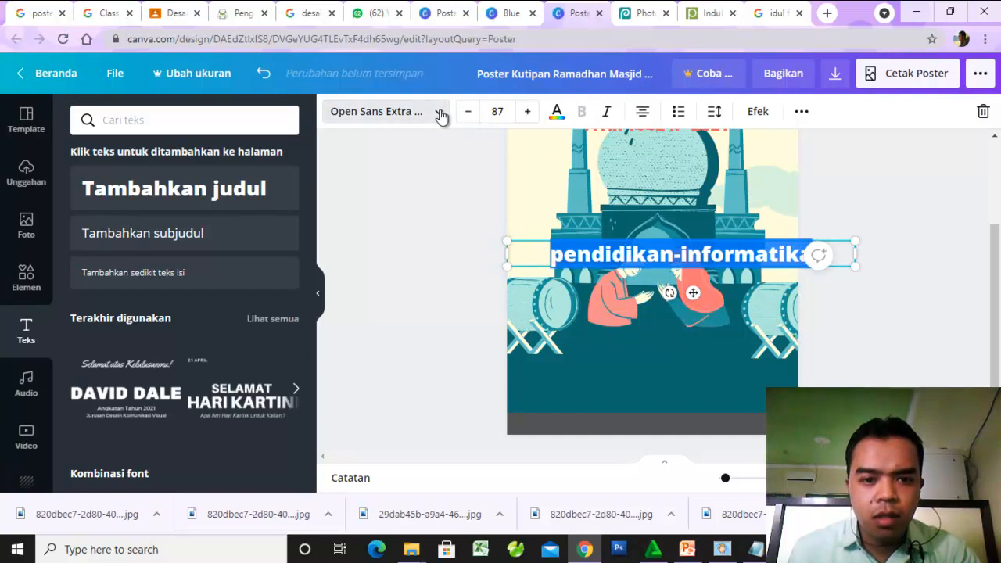
# - Change the "pendidikan-informatika" font to Montserrat Classic after trying other fonts such as Cardo and Raleway
pyautogui.click(438, 113)
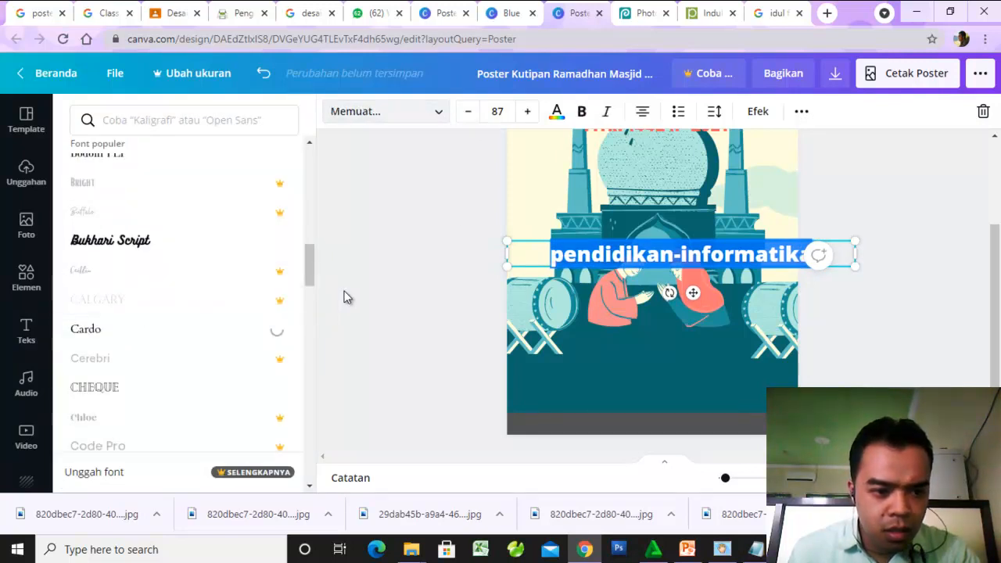
pyautogui.moveTo(309, 271); pyautogui.dragTo(311, 204)
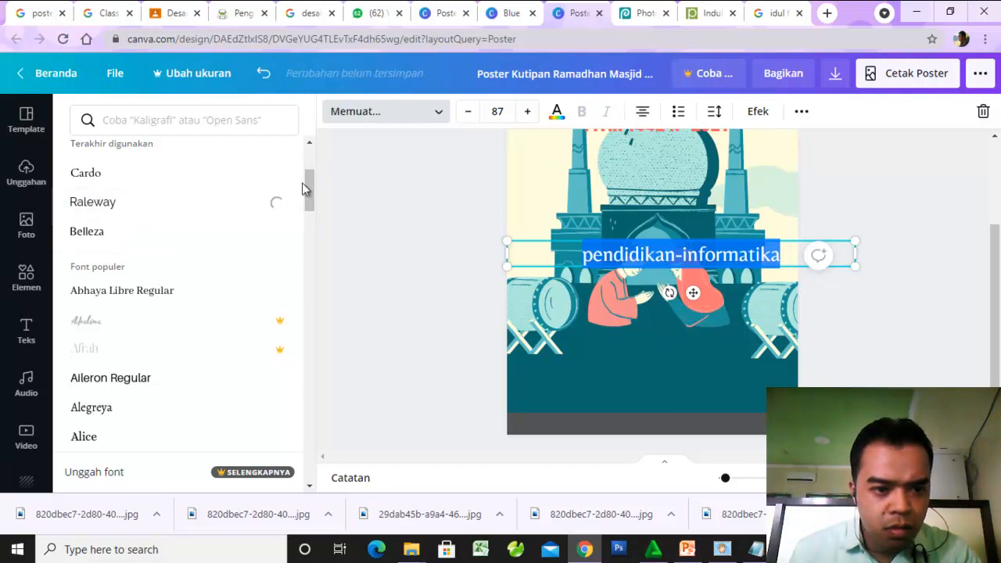
pyautogui.moveTo(305, 184); pyautogui.dragTo(311, 155)
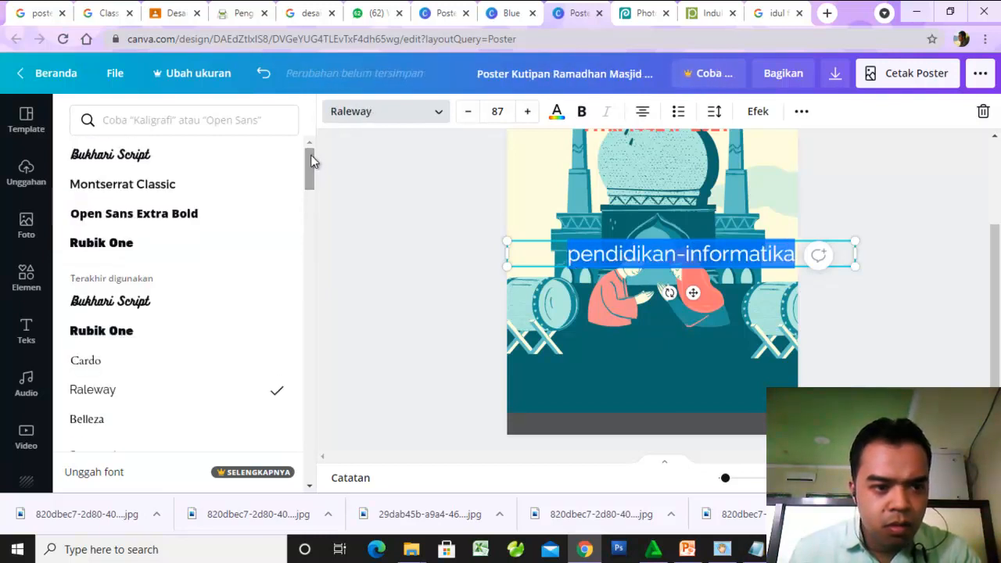
pyautogui.click(196, 195)
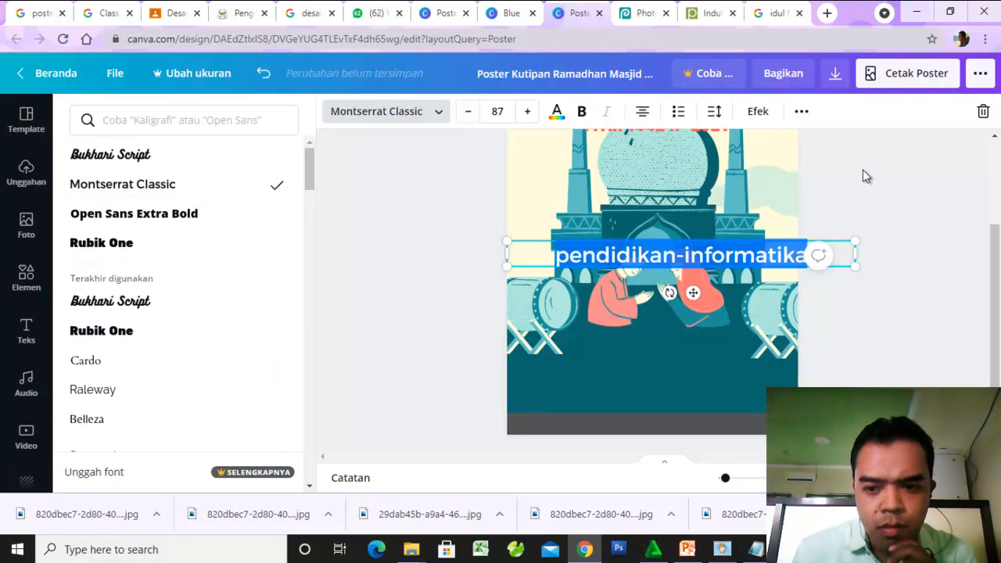
# - Move the "pendidikan-informatika" text down onto the poster's gray bottom strip and reduce its font size to 77
pyautogui.click(739, 254)
pyautogui.moveTo(662, 270); pyautogui.dragTo(649, 432)
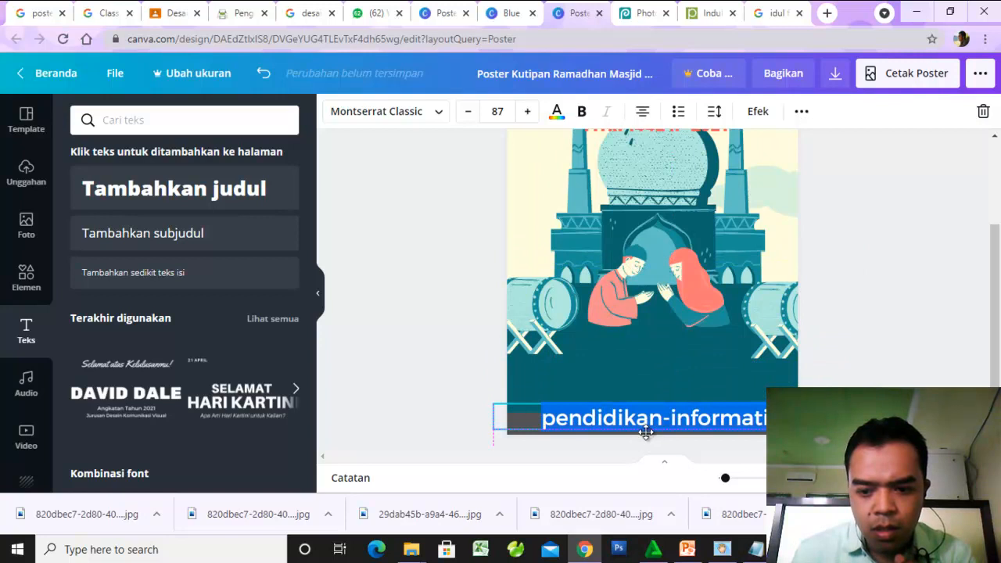
pyautogui.click(468, 112)
pyautogui.click(468, 111)
pyautogui.click(469, 112)
pyautogui.click(468, 111)
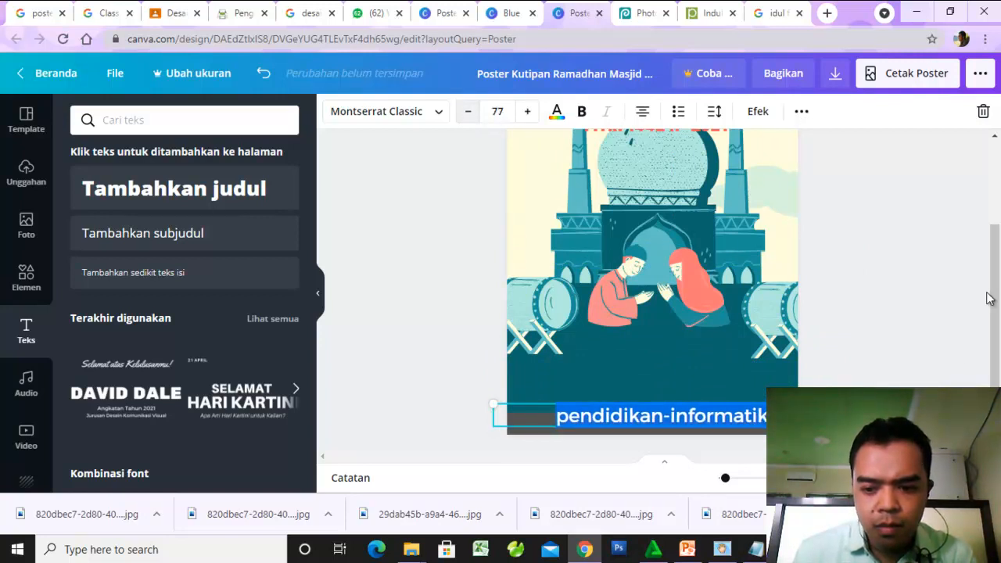
pyautogui.click(909, 338)
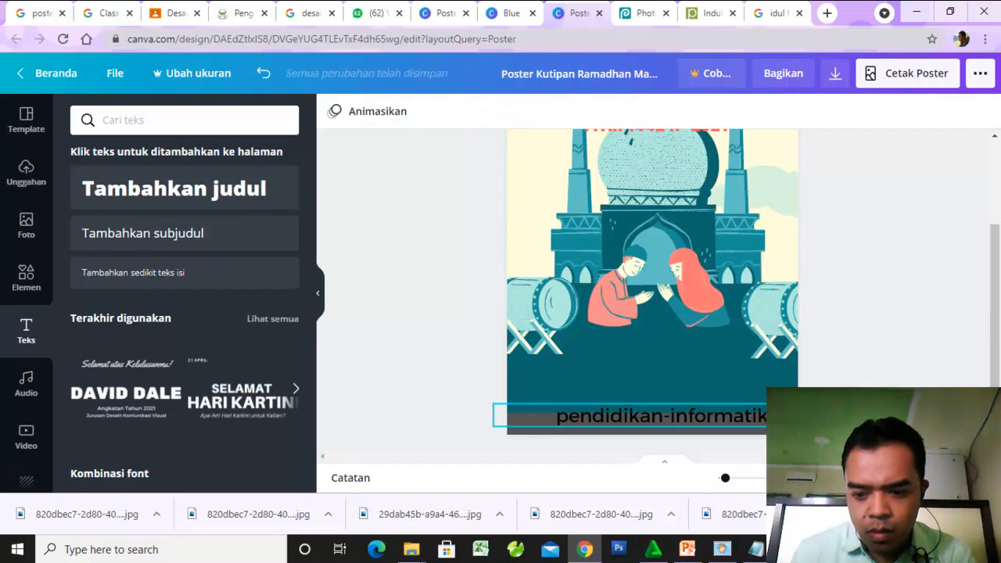
# - Recolor the whole "pendidikan-informatika" text on the bottom strip white
pyautogui.click(813, 416)
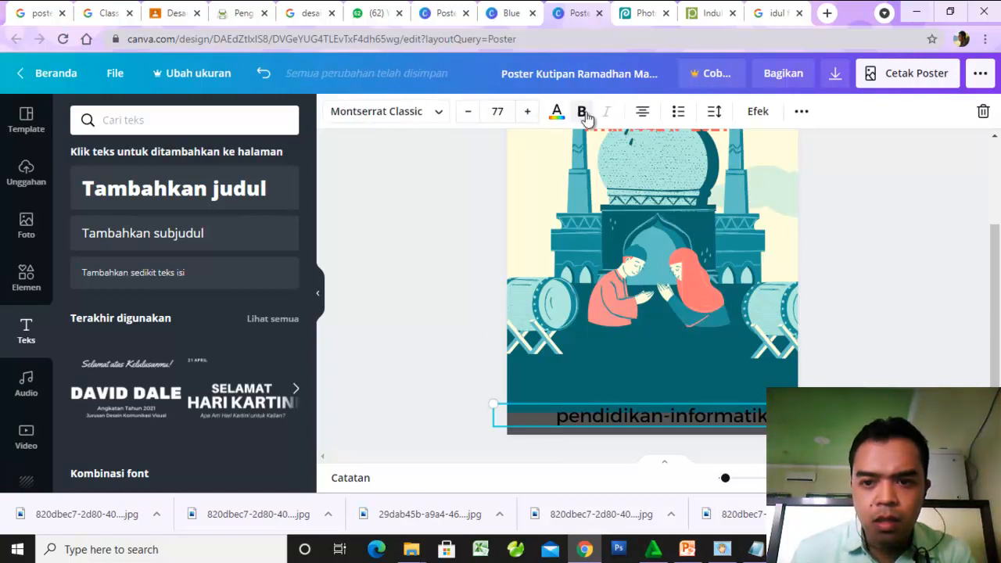
pyautogui.moveTo(558, 420); pyautogui.dragTo(766, 416)
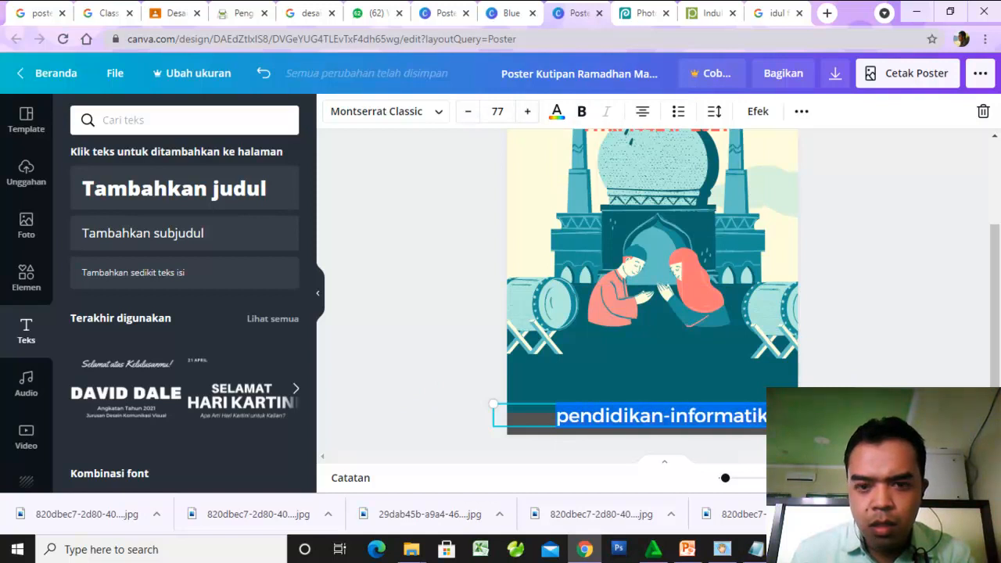
pyautogui.click(557, 114)
pyautogui.click(286, 381)
pyautogui.click(394, 373)
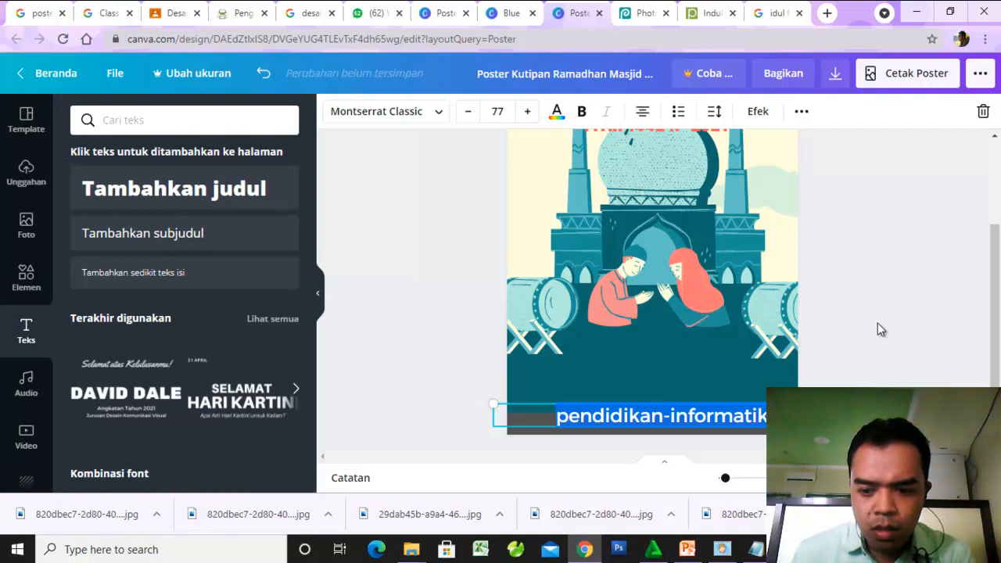
pyautogui.click(759, 373)
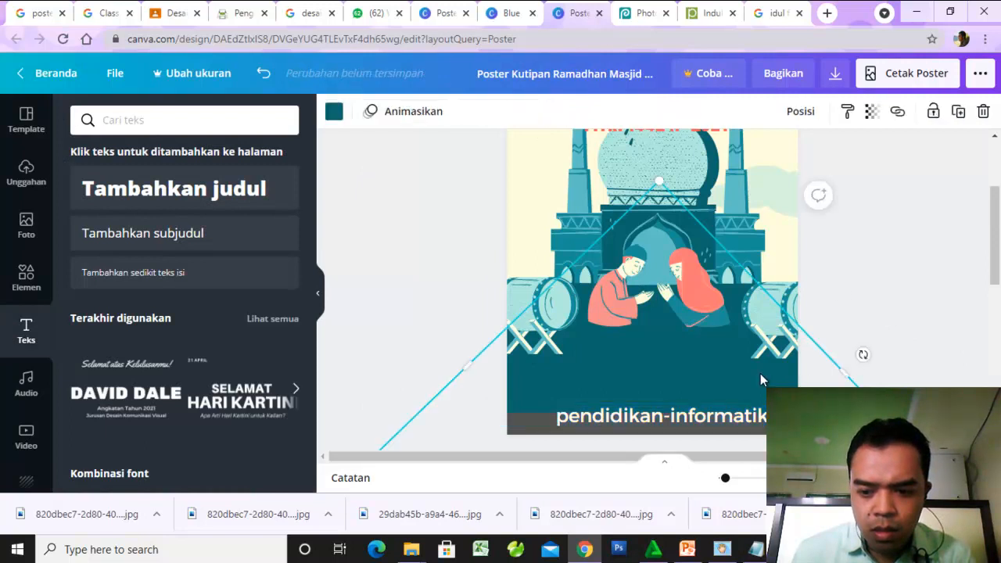
# - Shrink the "pendidikan-informatika" text further and shift it down so it sits within the height of the gray strip
pyautogui.click(676, 418)
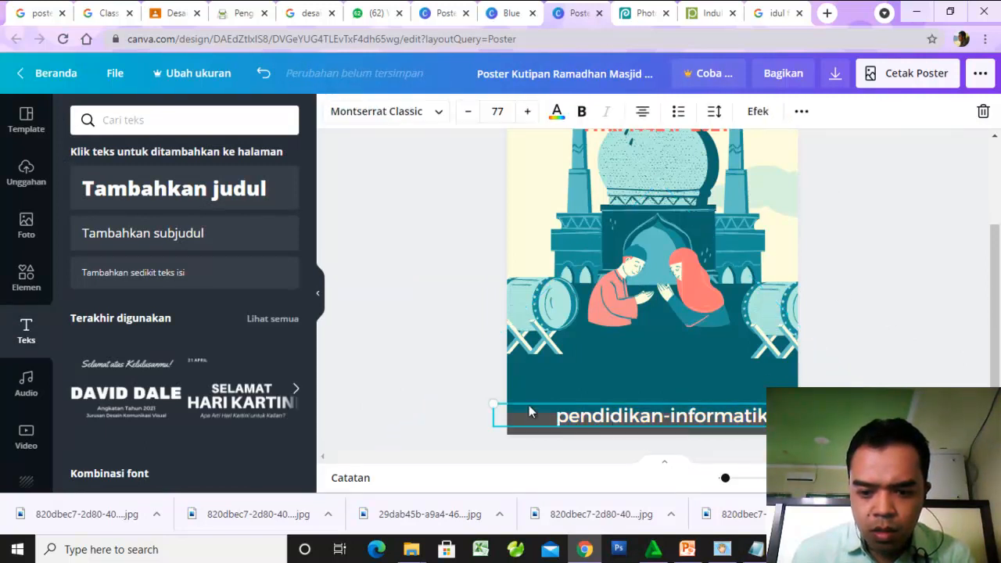
pyautogui.doubleClick(469, 114)
pyautogui.tripleClick(469, 113)
pyautogui.doubleClick(469, 113)
pyautogui.doubleClick(469, 113)
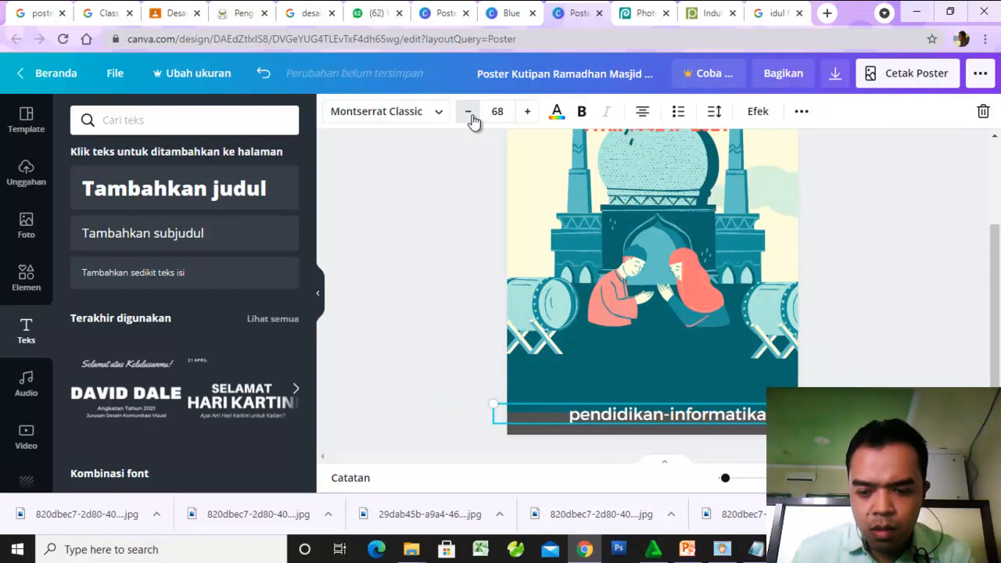
pyautogui.click(469, 113)
pyautogui.moveTo(681, 425); pyautogui.dragTo(685, 425)
pyautogui.click(910, 302)
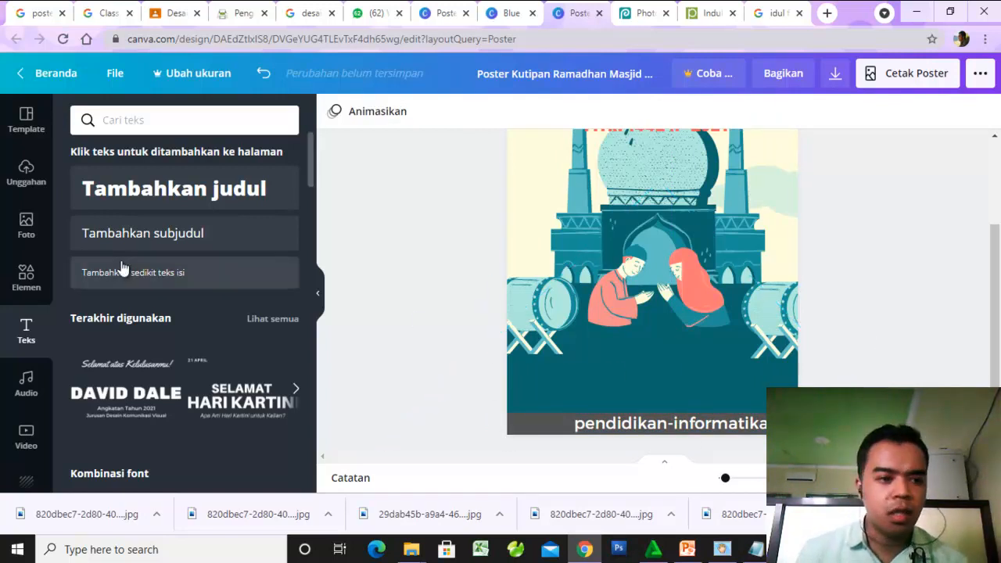
# - Upload the orange INFISA logo with removed background, 8119653c-d41e-4609-b7f4-4866d8d2dc5a-removebg-preview, from the computer's Downloads folder
pyautogui.click(32, 181)
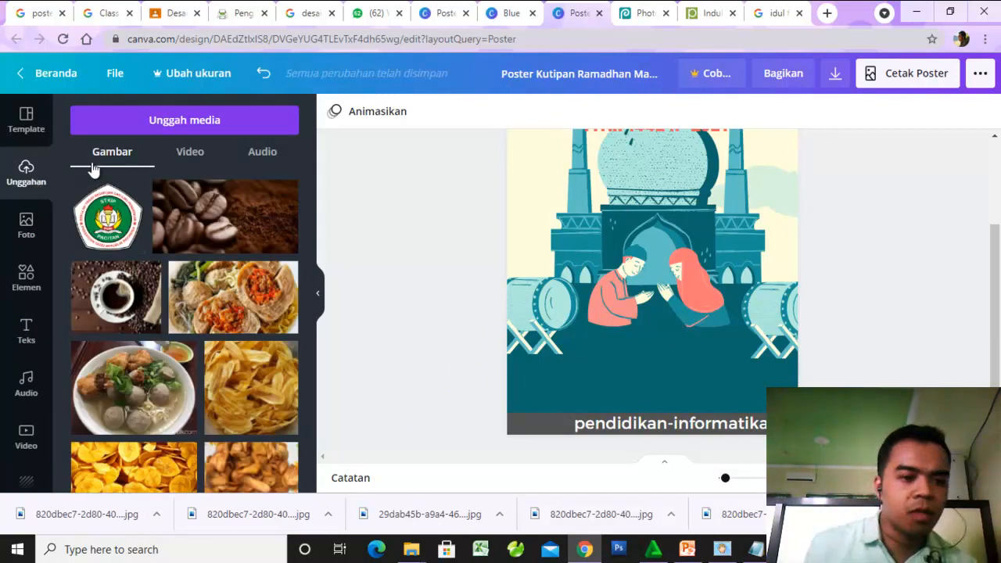
pyautogui.click(211, 121)
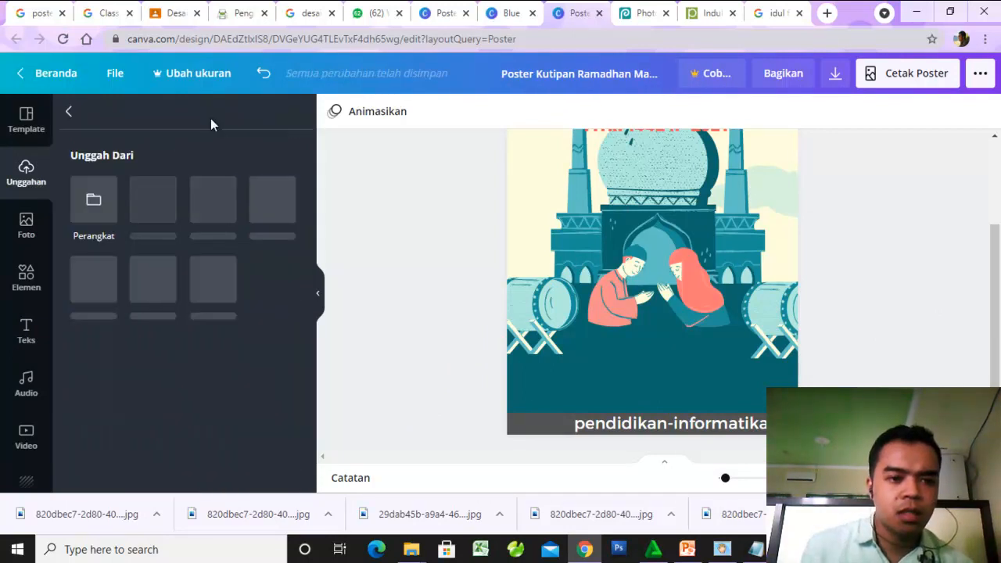
pyautogui.click(96, 207)
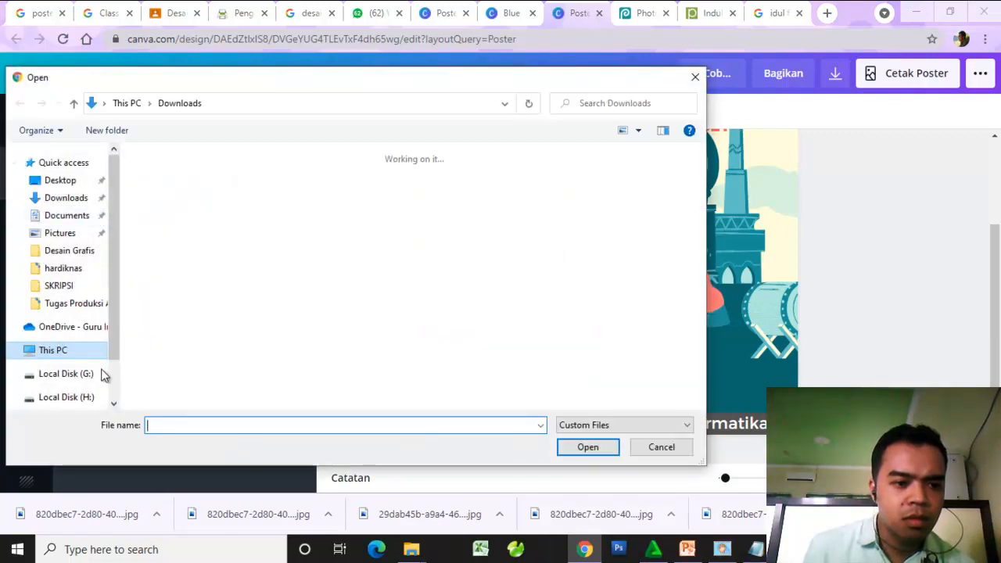
pyautogui.click(67, 219)
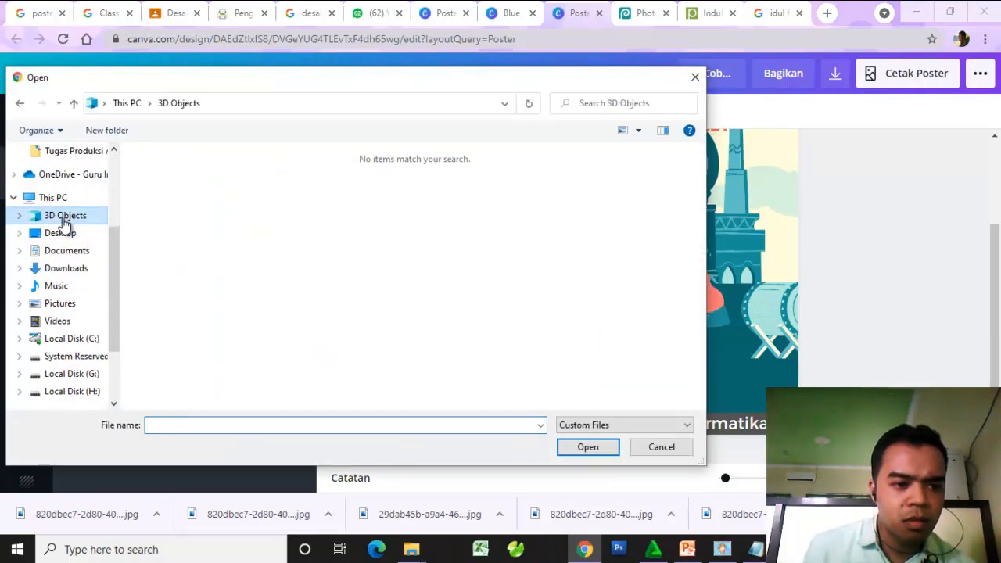
pyautogui.click(64, 269)
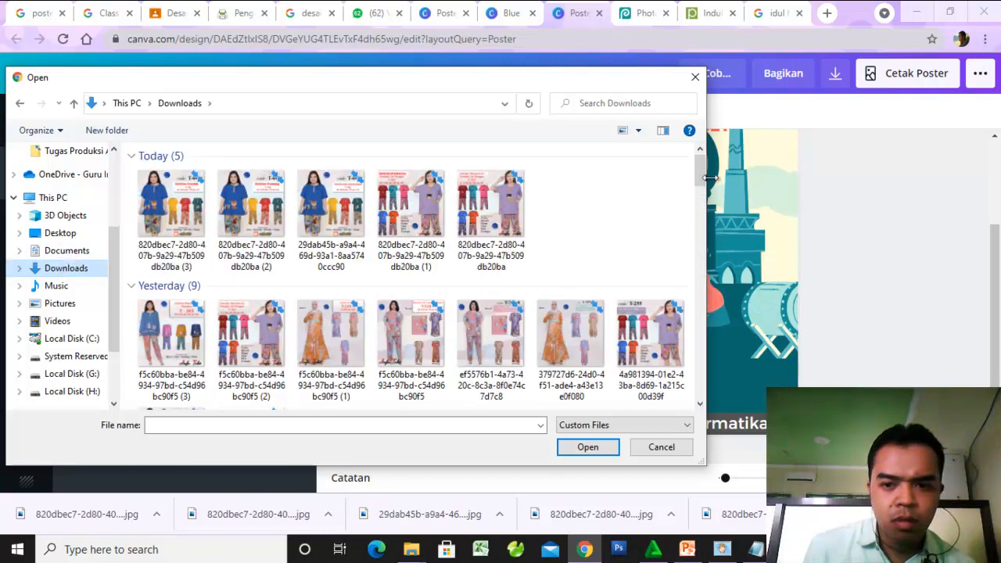
pyautogui.moveTo(701, 180); pyautogui.dragTo(701, 235)
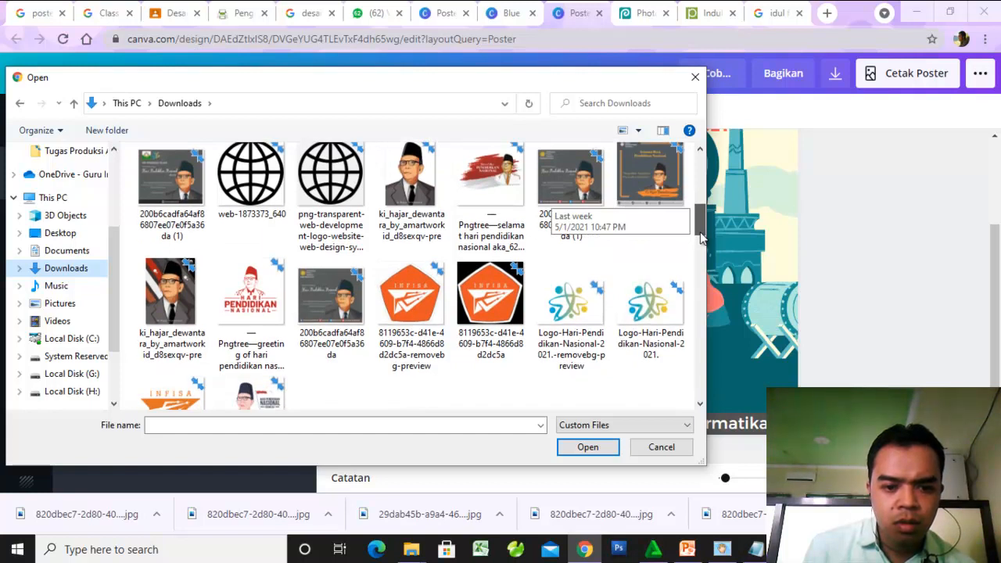
pyautogui.moveTo(701, 239)
pyautogui.mouseDown()
pyautogui.moveTo(700, 223)
pyautogui.moveTo(709, 284)
pyautogui.moveTo(713, 240)
pyautogui.mouseUp()
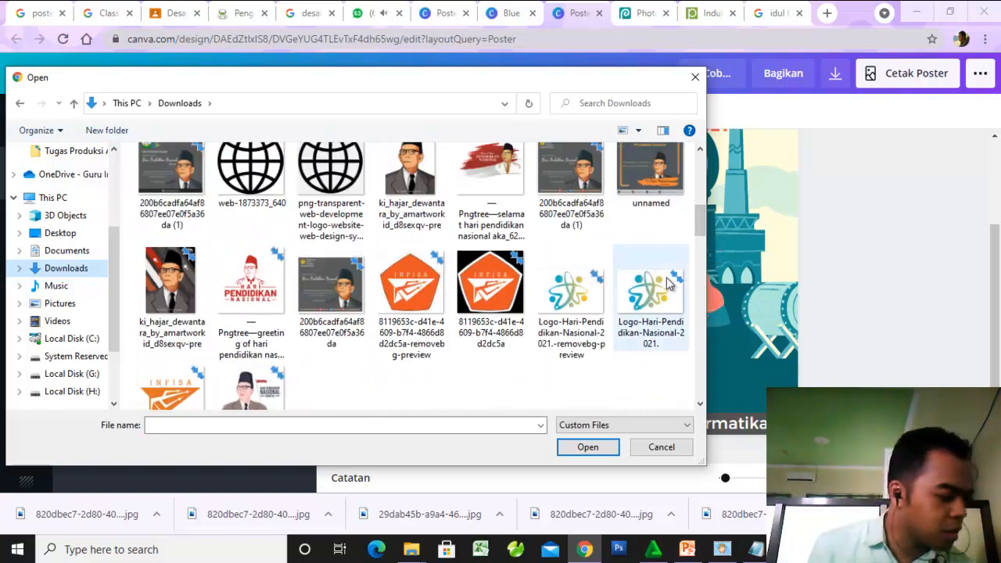
pyautogui.click(413, 307)
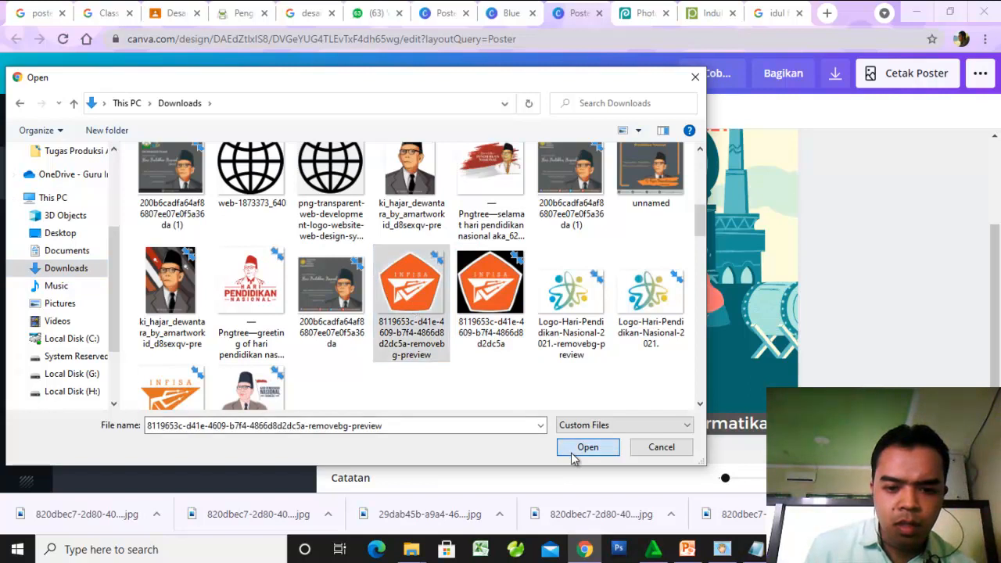
pyautogui.click(571, 452)
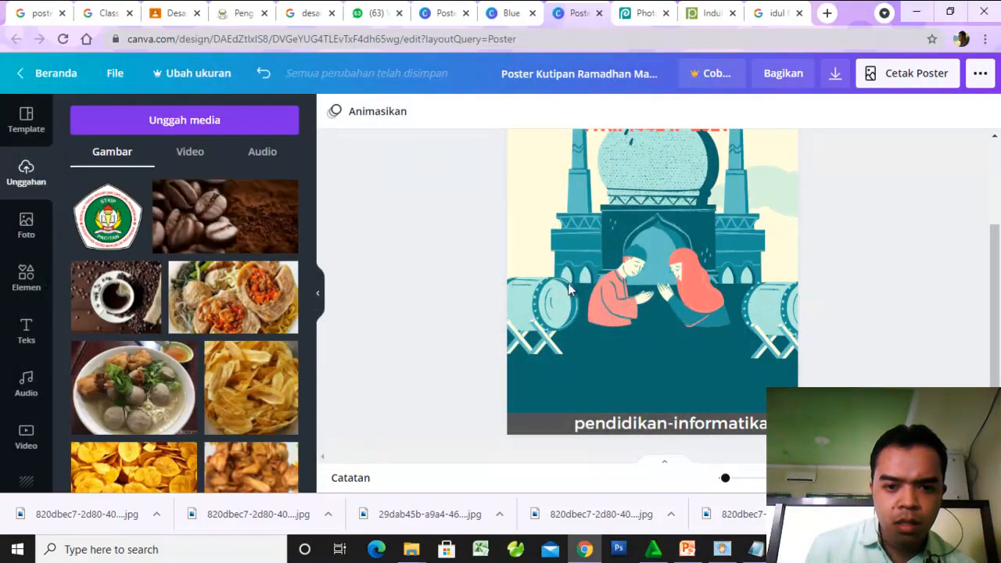
# - Add the uploaded INFISA logo to the poster, shrink it and place it in the poster's upper-left corner beside the greeting
pyautogui.scroll(-3, 173, 270)
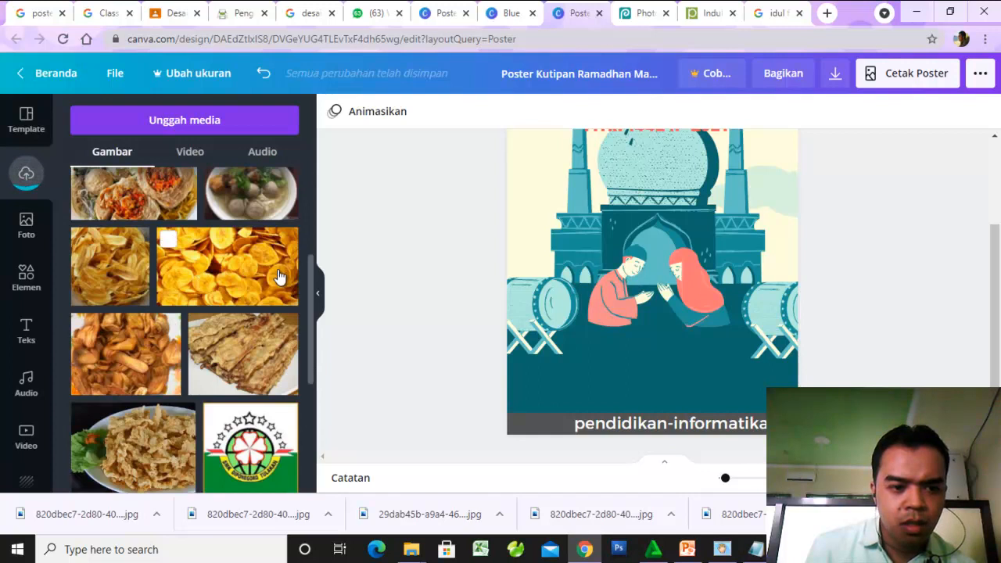
pyautogui.scroll(3, 279, 269)
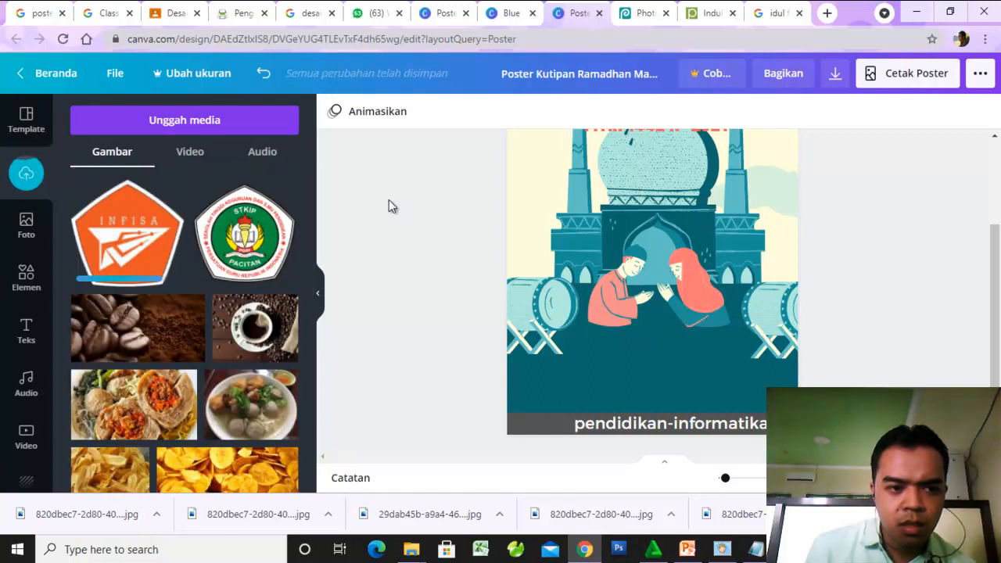
pyautogui.click(126, 233)
pyautogui.scroll(2, 650, 259)
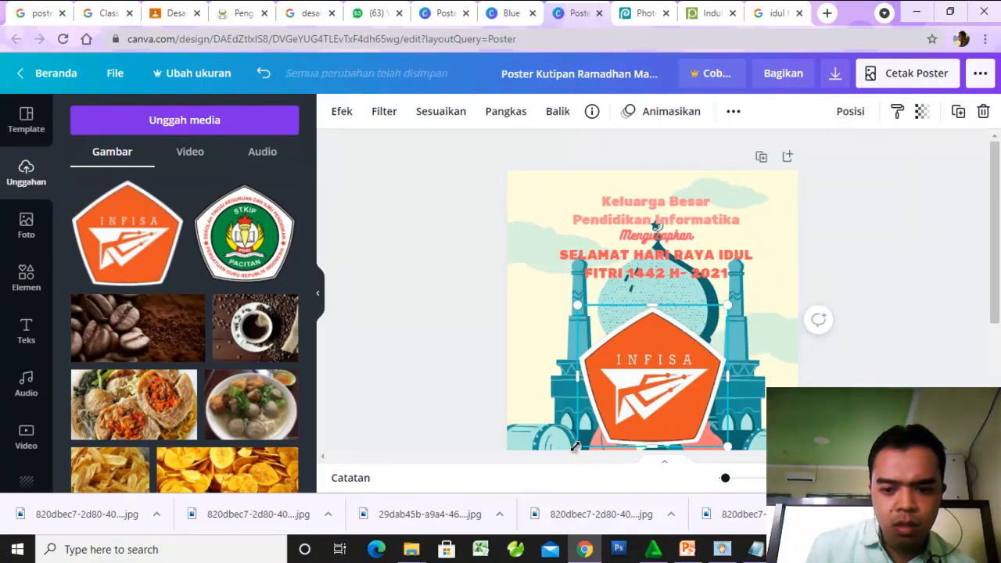
pyautogui.moveTo(633, 362); pyautogui.dragTo(519, 209)
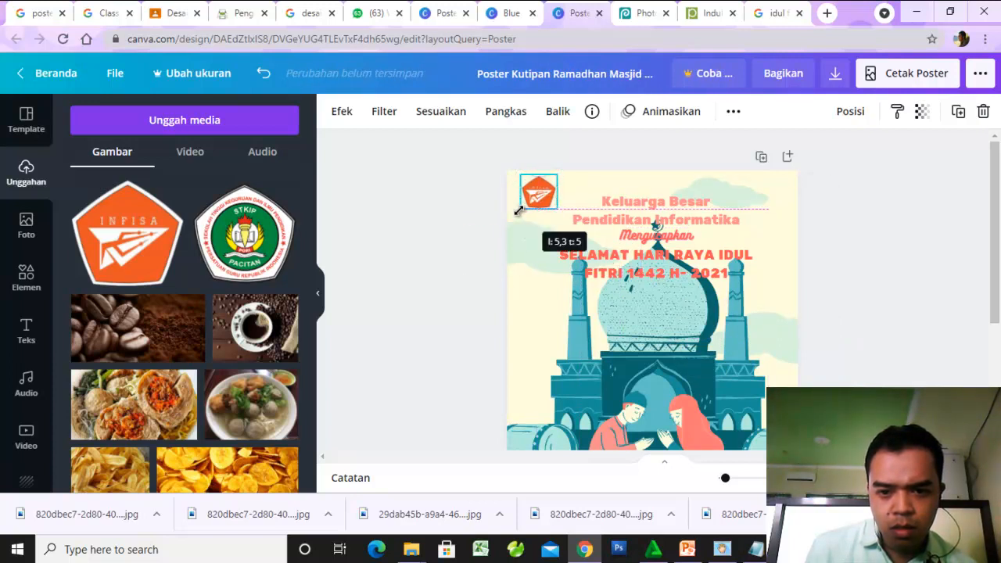
# - Nudge the INFISA logo slightly down in the poster's upper-left corner and deselect it
pyautogui.click(478, 224)
pyautogui.scroll(-1, 485, 223)
pyautogui.scroll(1, 490, 219)
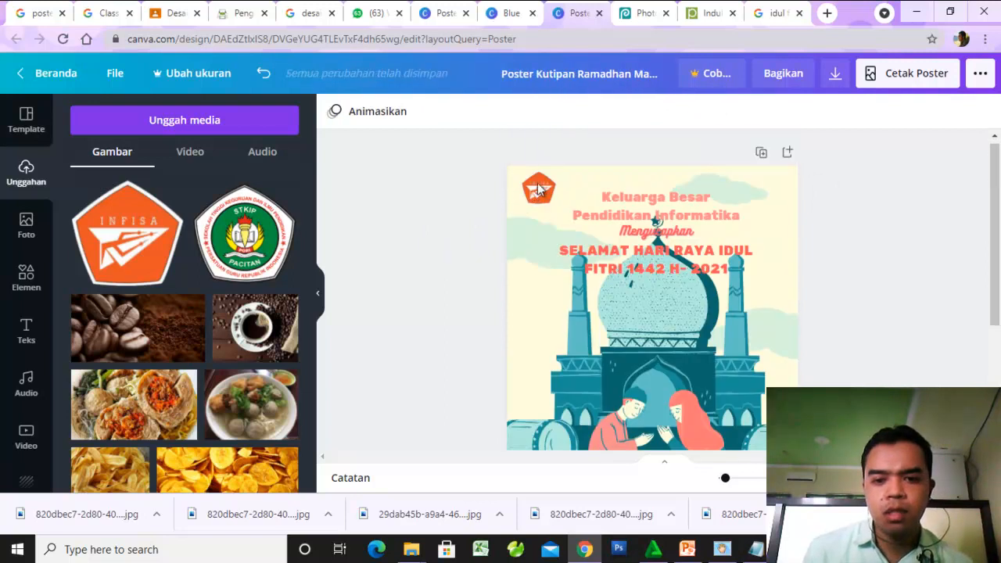
pyautogui.moveTo(535, 196); pyautogui.dragTo(535, 205)
pyautogui.click(453, 226)
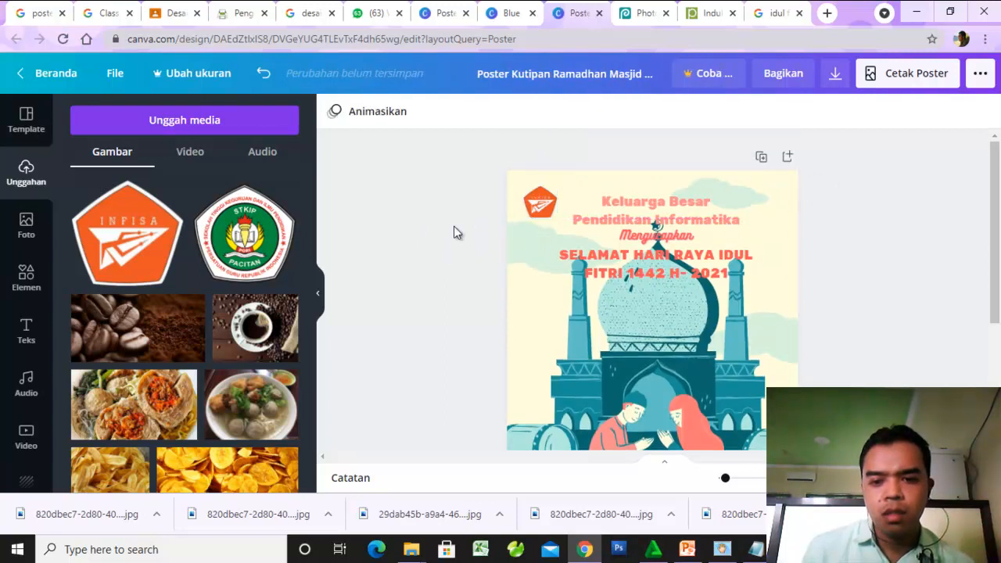
# - Review the poster from greeting to footer strip and browse the Background category of the photo library
pyautogui.scroll(-3, 609, 381)
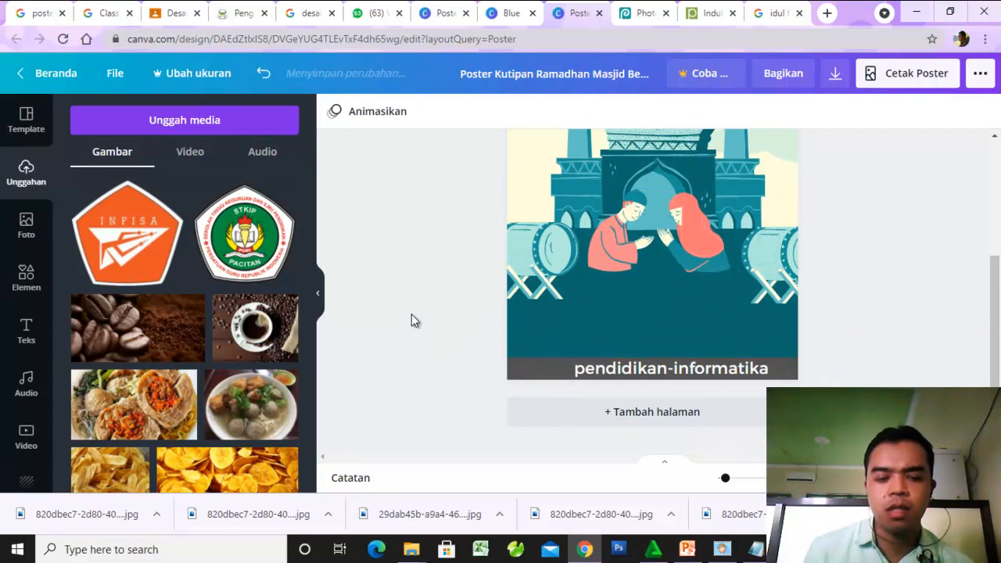
pyautogui.scroll(3, 616, 292)
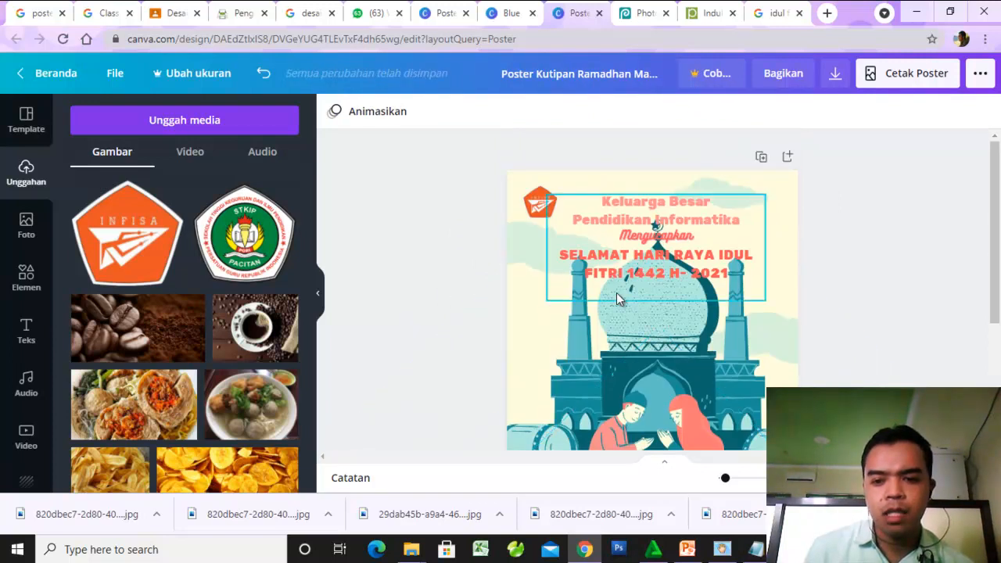
pyautogui.scroll(-3, 616, 298)
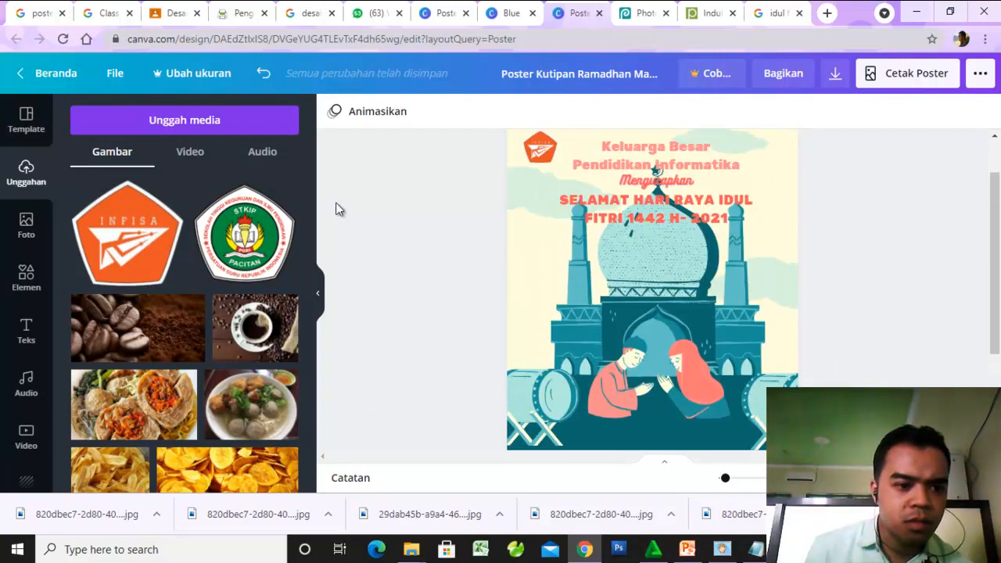
pyautogui.scroll(-3, 336, 209)
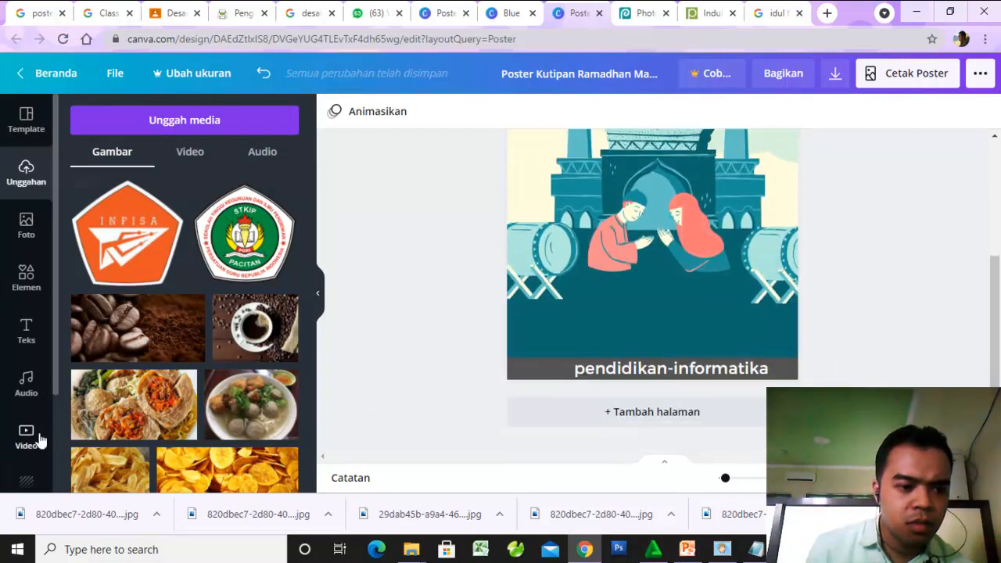
pyautogui.click(26, 225)
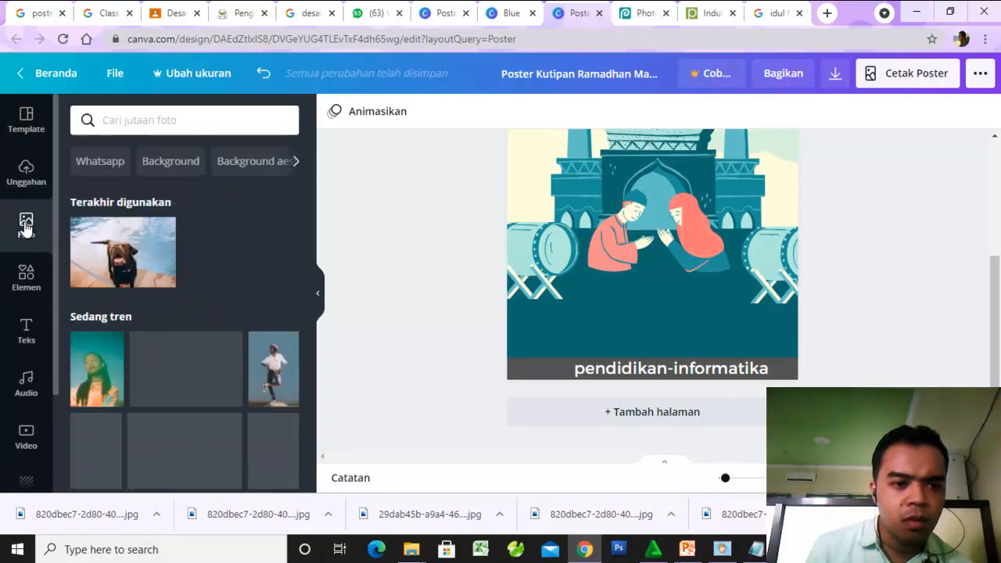
pyautogui.scroll(-3, 157, 293)
pyautogui.scroll(3, 149, 288)
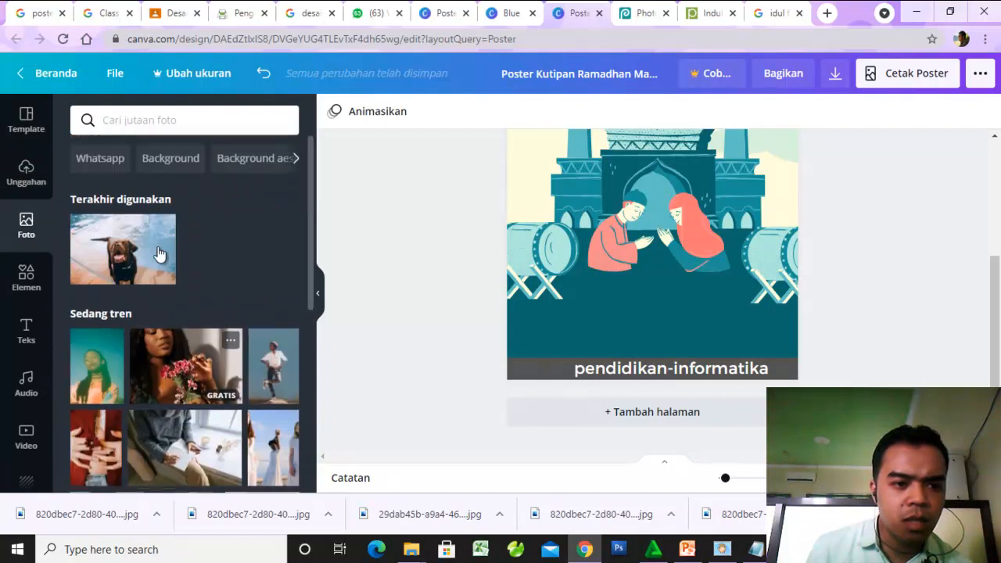
pyautogui.click(169, 161)
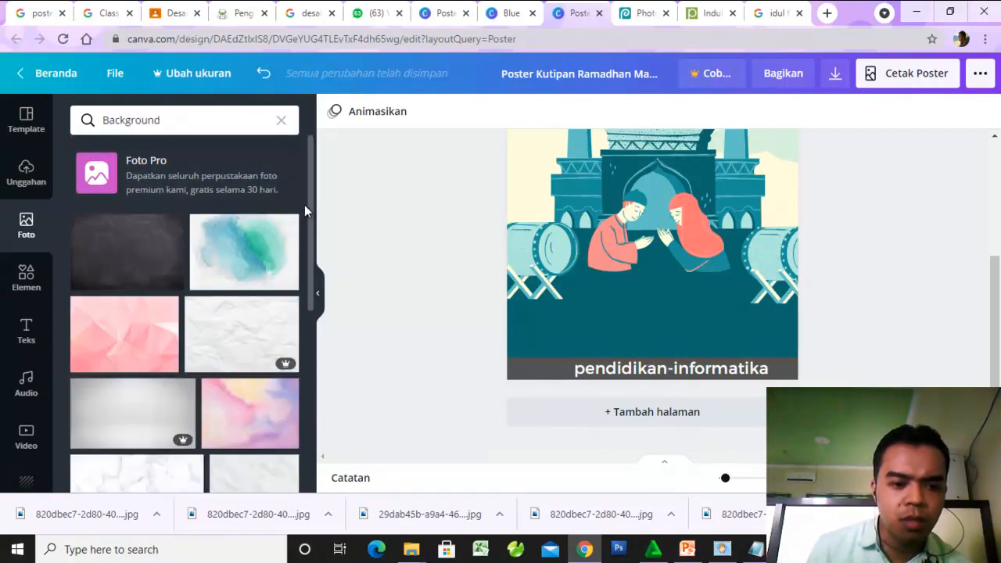
pyautogui.scroll(-5, 222, 409)
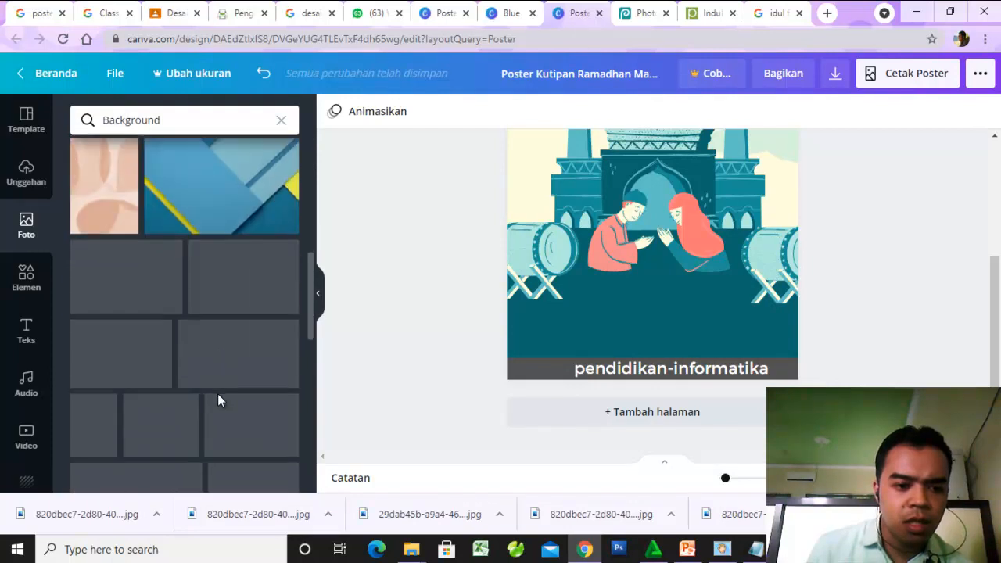
pyautogui.scroll(3, 923, 270)
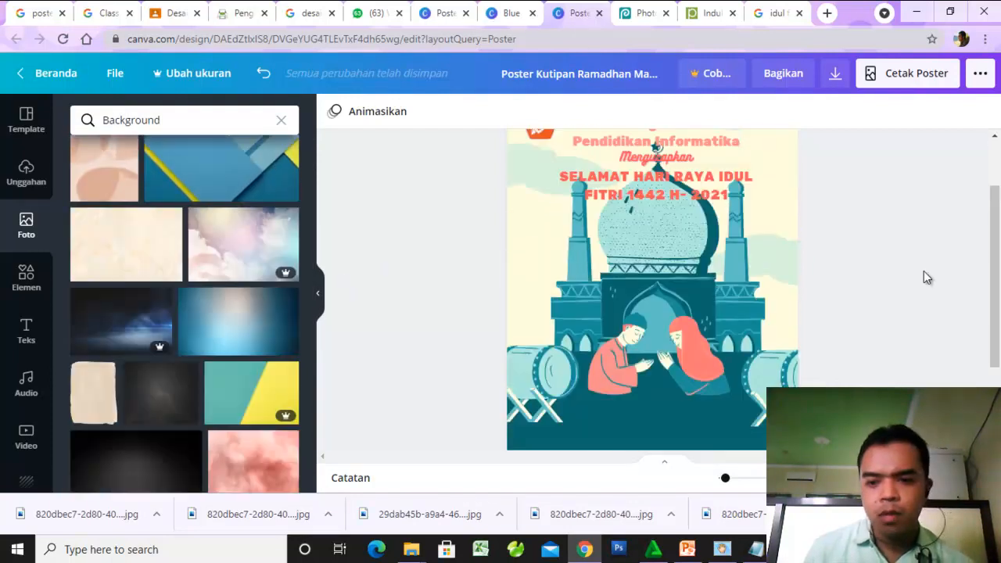
# - Download the finished poster as a print-quality PDF (Cetak PDF) and dismiss the print offer
pyautogui.scroll(2, 924, 271)
pyautogui.scroll(-2, 923, 270)
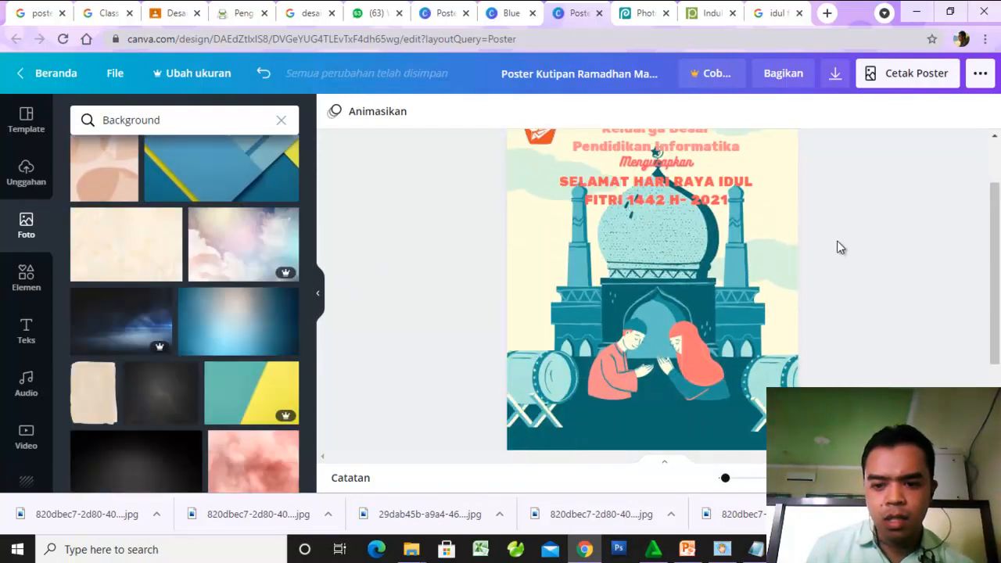
pyautogui.scroll(2, 840, 247)
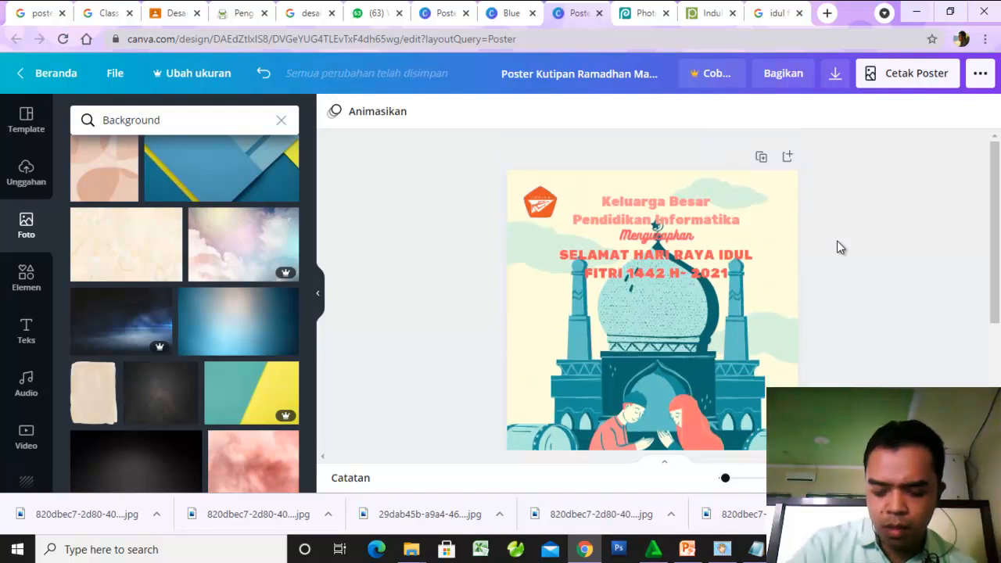
pyautogui.scroll(-2, 839, 247)
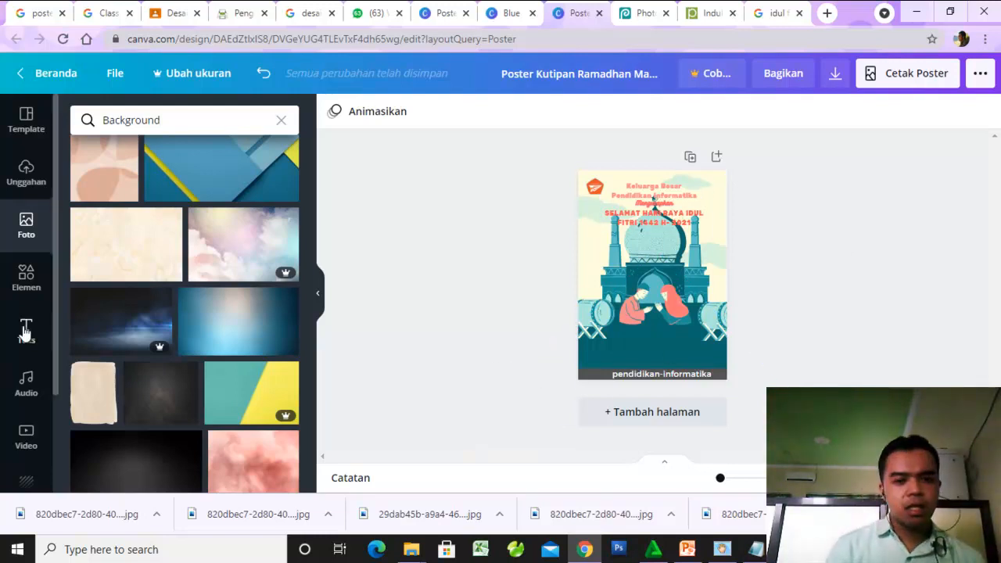
pyautogui.click(833, 78)
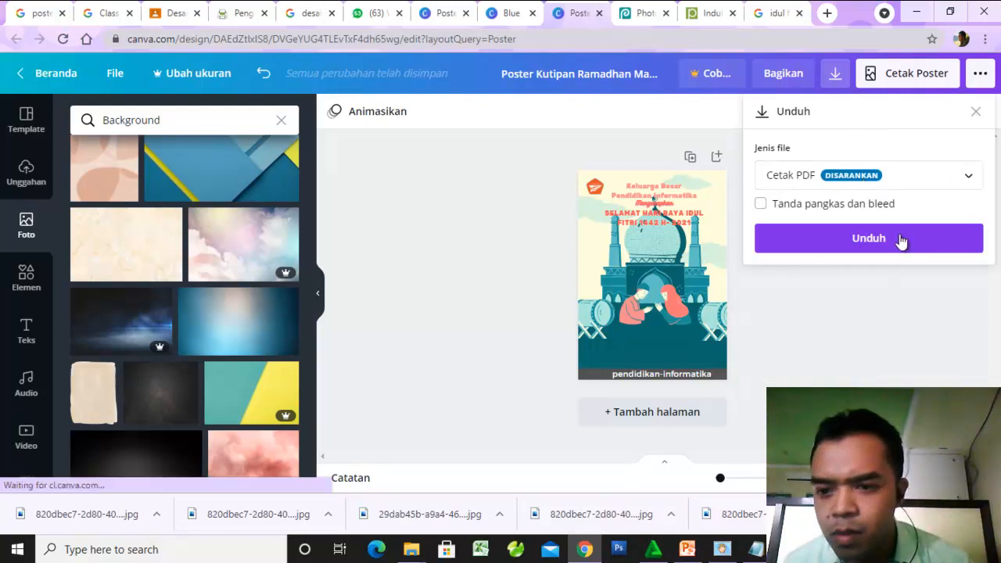
pyautogui.click(916, 236)
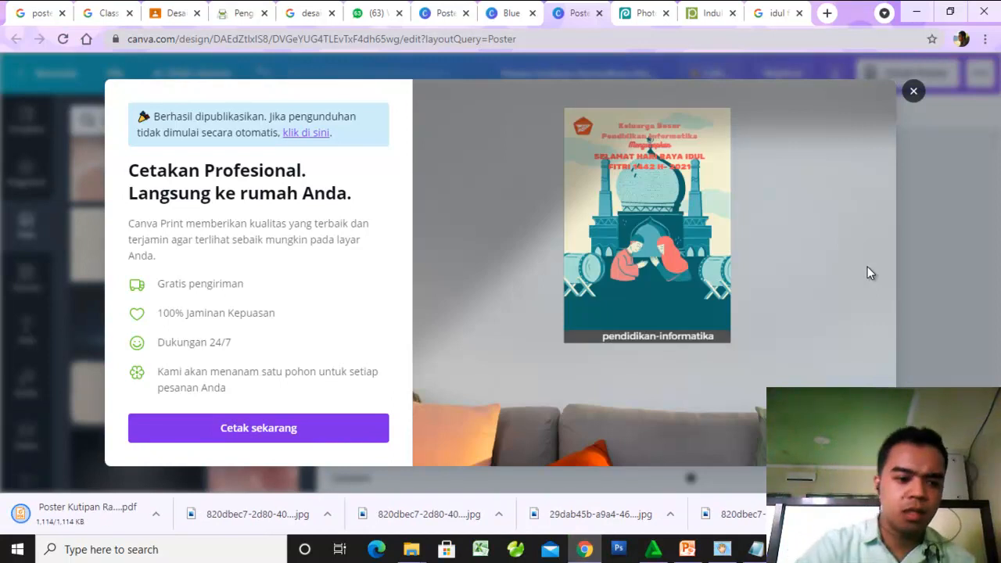
pyautogui.click(913, 92)
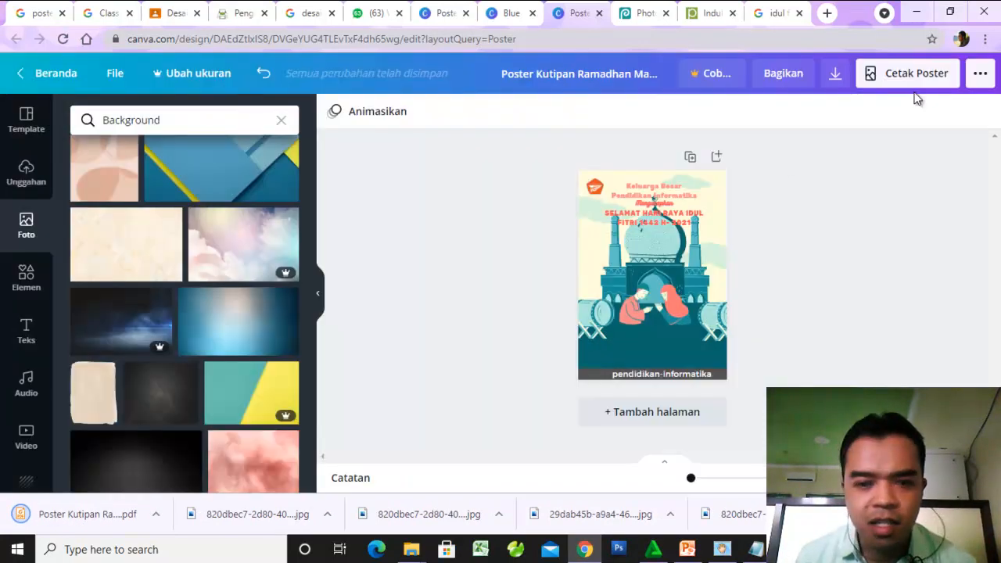
# - Download the poster again with JPG as the file type, dismiss the print offer and open the downloaded image
pyautogui.click(834, 76)
pyautogui.click(873, 182)
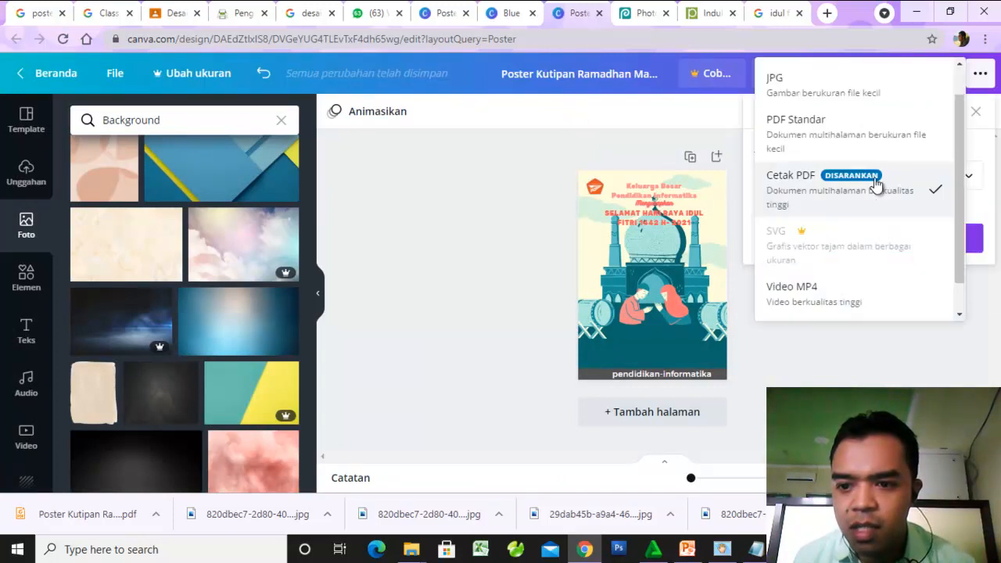
pyautogui.click(801, 90)
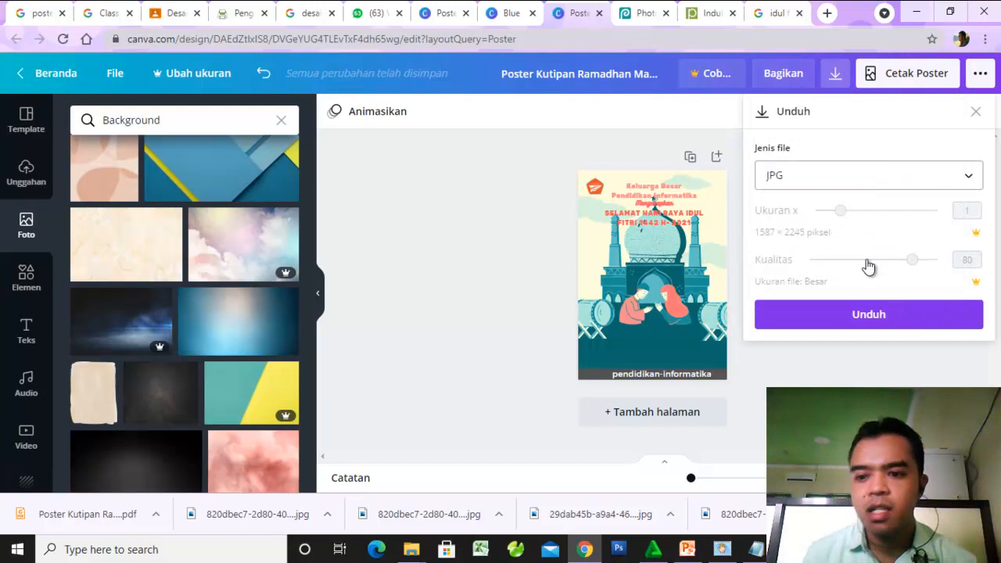
pyautogui.click(837, 212)
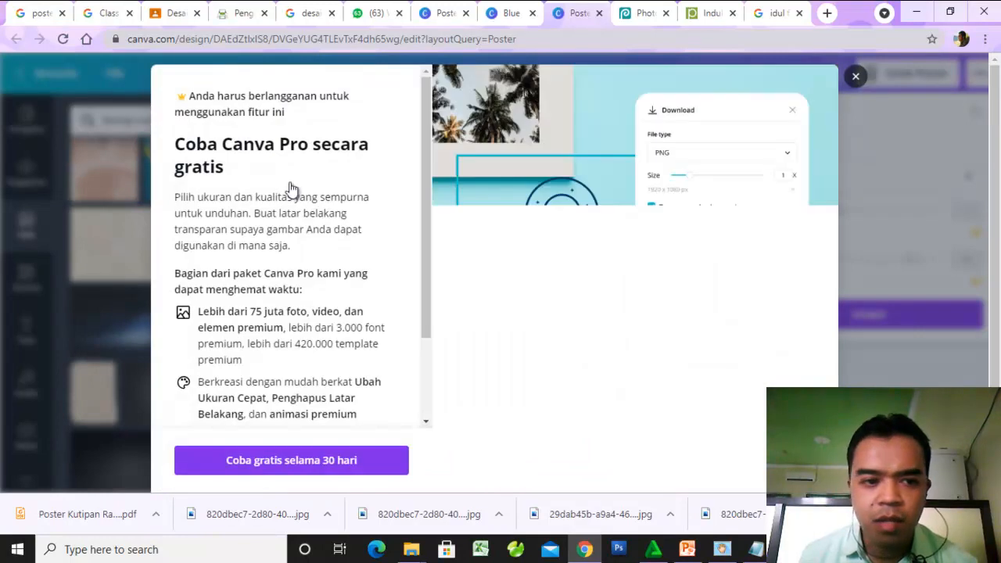
pyautogui.click(855, 78)
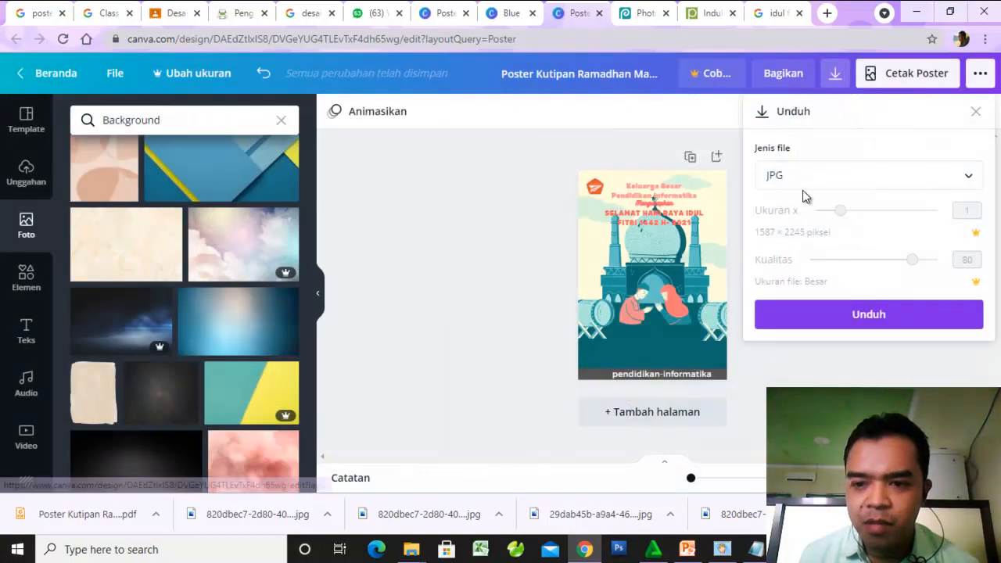
pyautogui.click(874, 320)
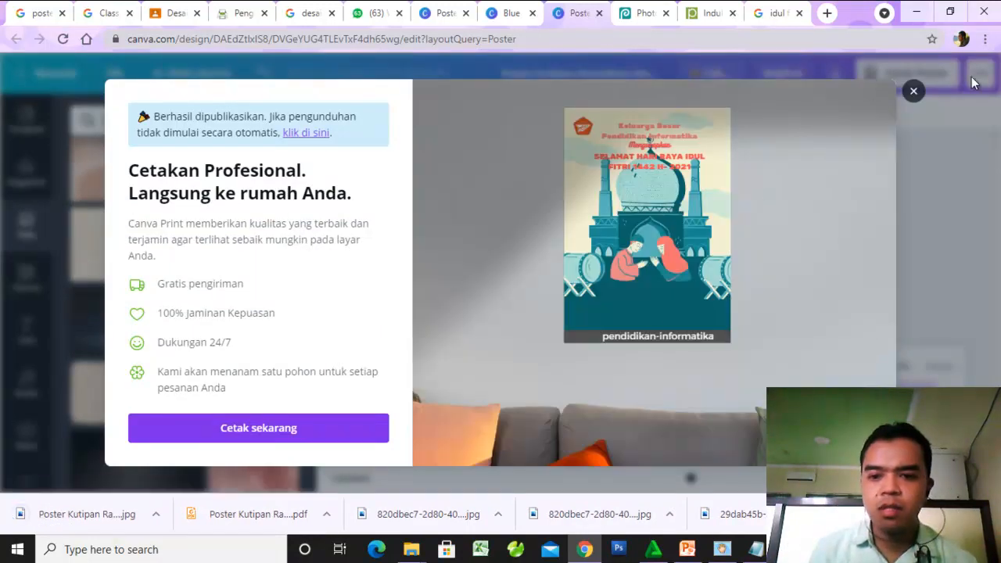
pyautogui.click(913, 92)
pyautogui.click(114, 519)
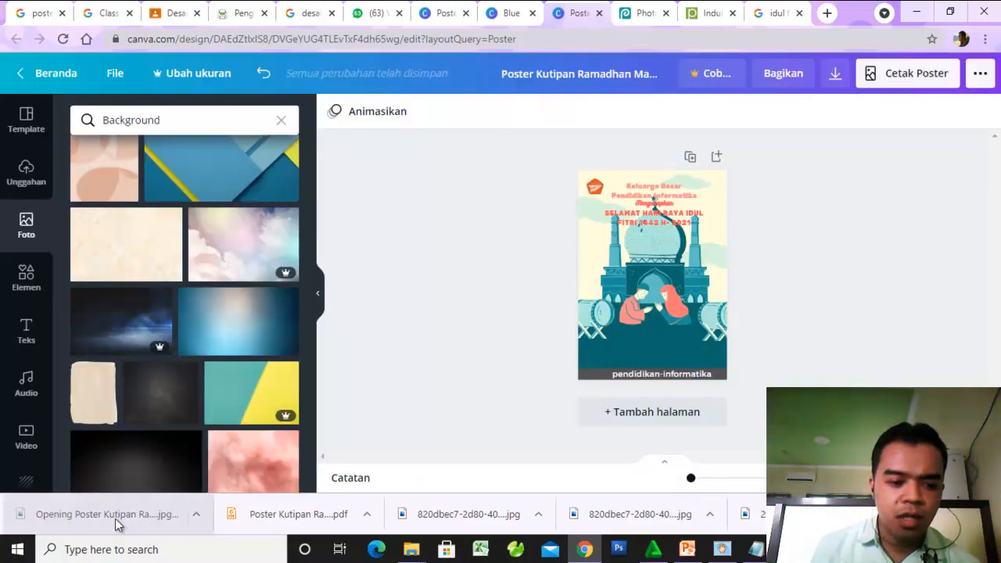
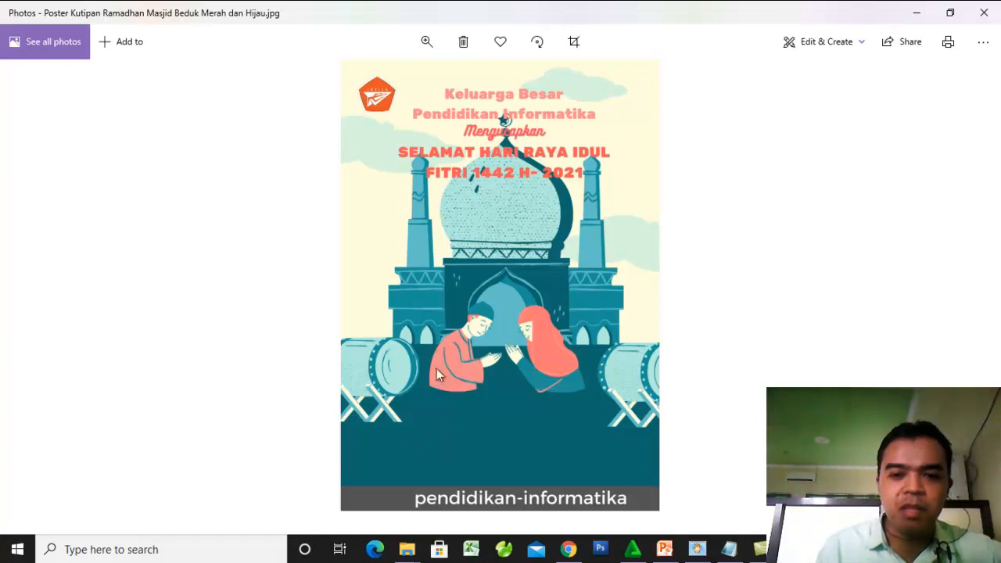
# - Close the opened poster image and search Google Images for "poster idul fitri 2021"
pyautogui.click(983, 13)
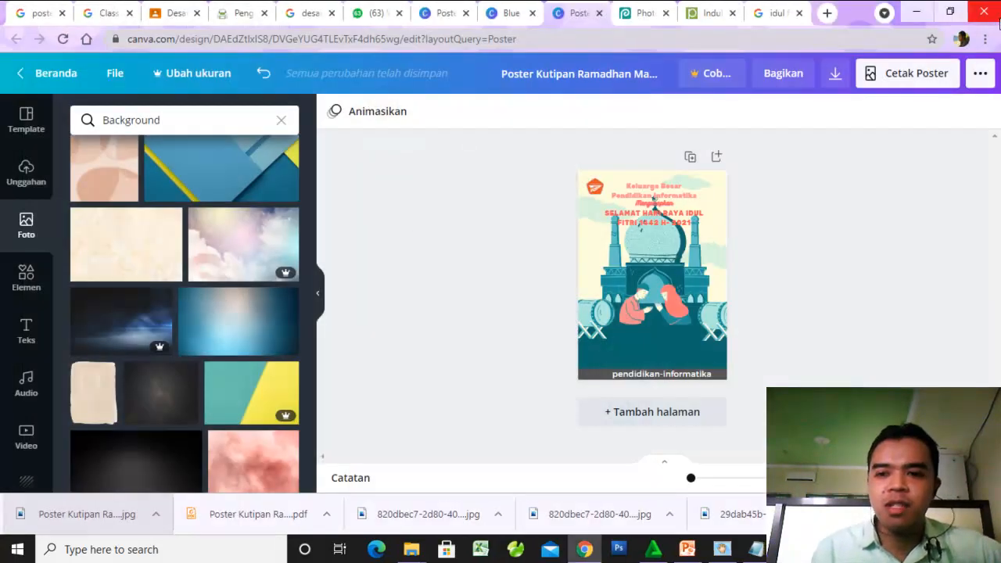
pyautogui.click(641, 12)
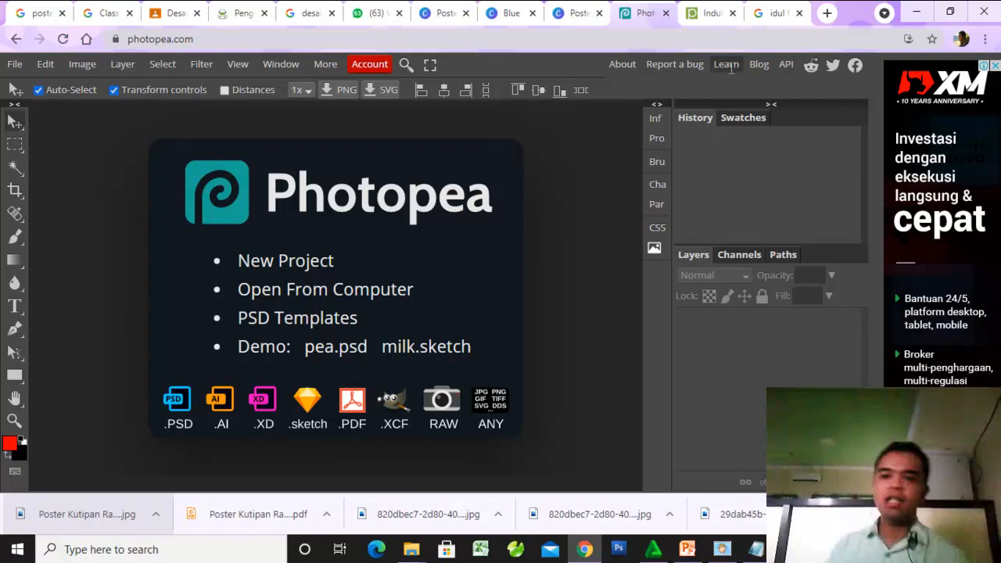
pyautogui.click(776, 10)
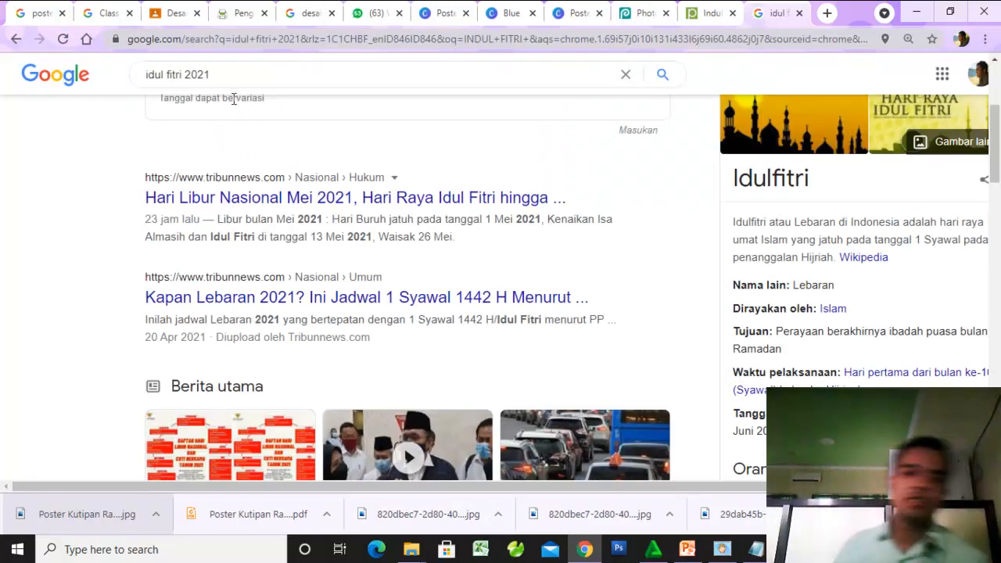
pyautogui.click(232, 73)
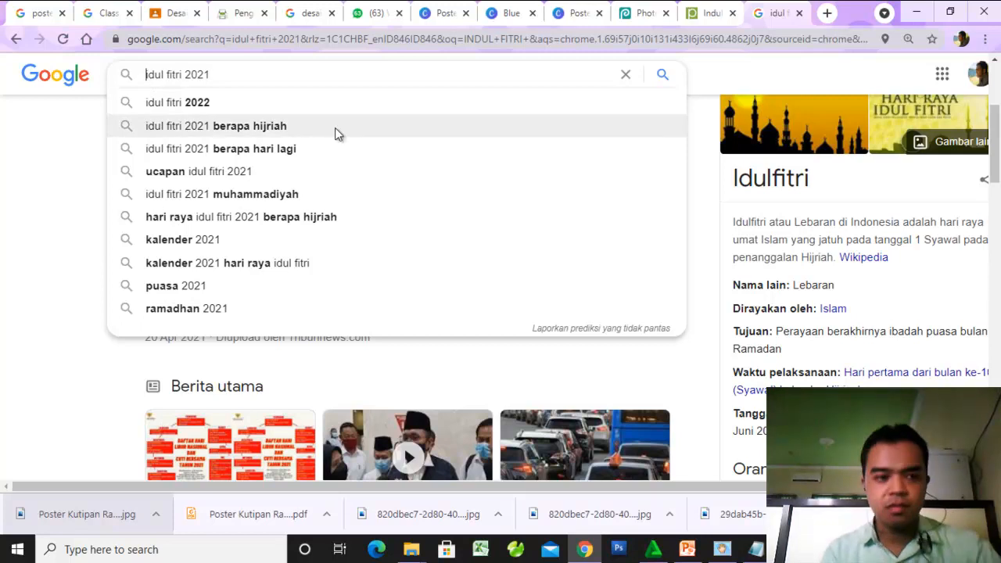
pyautogui.press('Home')
pyautogui.write('poster')
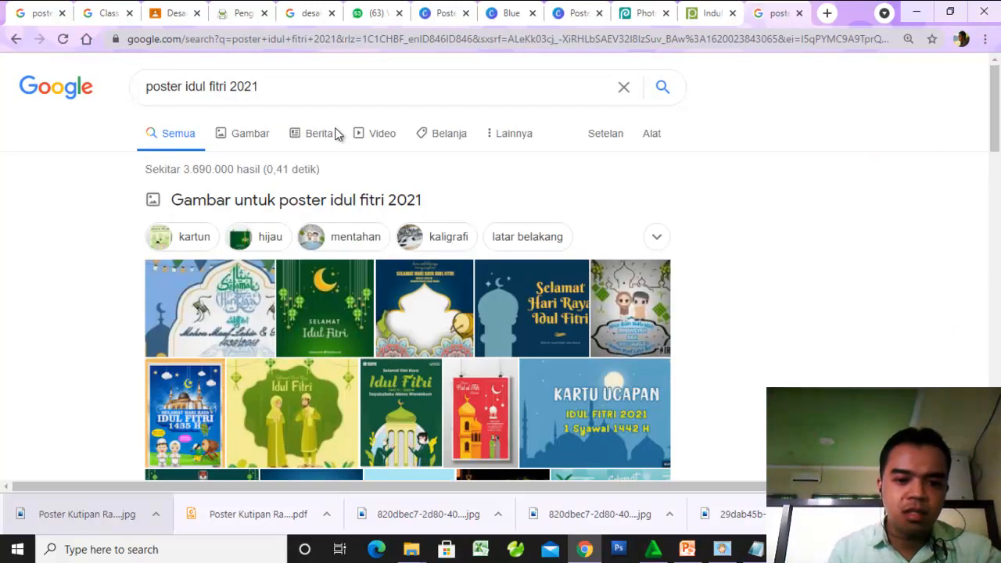
pyautogui.click(251, 134)
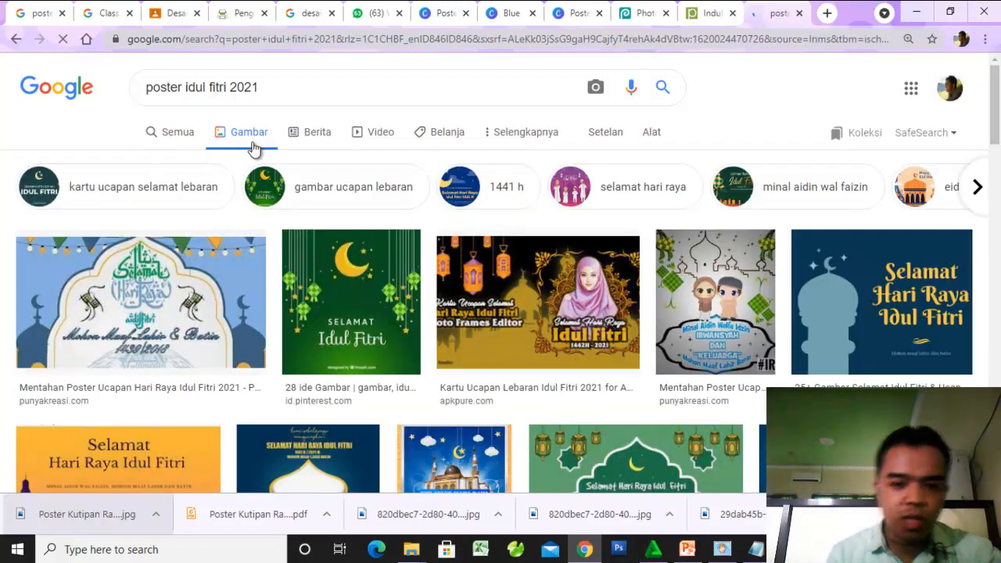
# - Browse the Idul Fitri poster image results for design references
pyautogui.scroll(-5, 666, 259)
pyautogui.scroll(5, 666, 260)
pyautogui.scroll(-6, 540, 286)
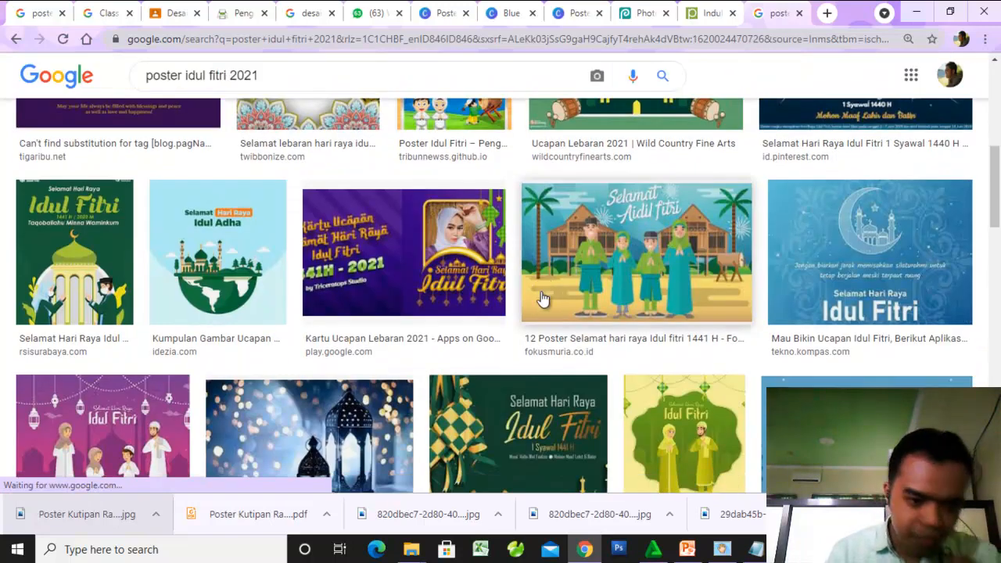
pyautogui.scroll(-3, 541, 297)
pyautogui.scroll(-4, 446, 337)
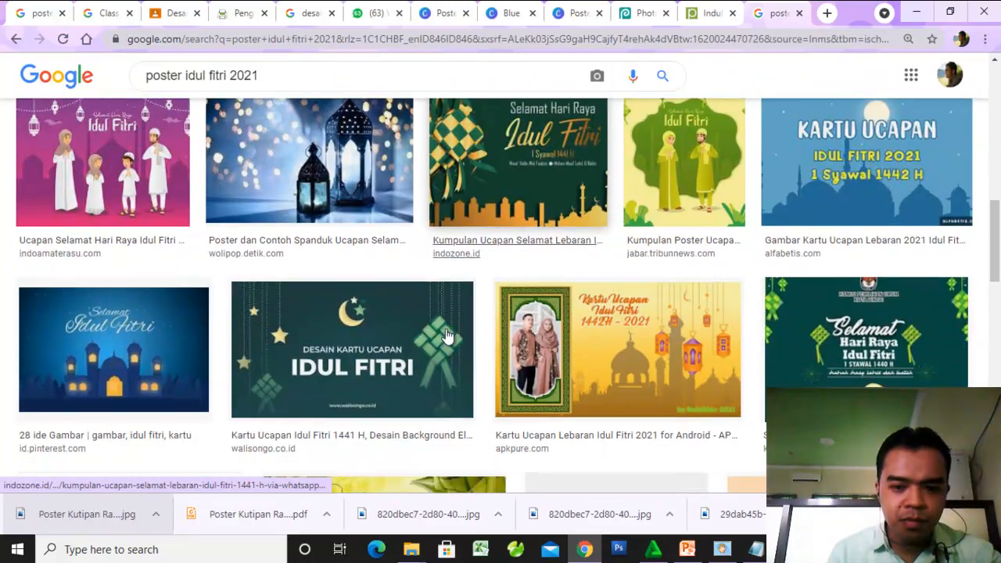
pyautogui.scroll(-5, 447, 336)
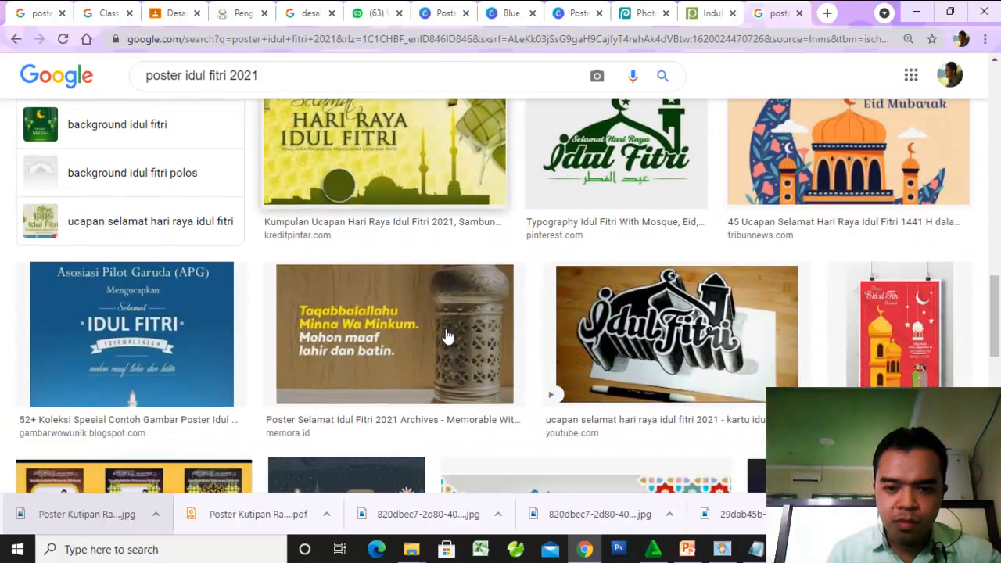
pyautogui.scroll(6, 446, 337)
pyautogui.scroll(6, 447, 336)
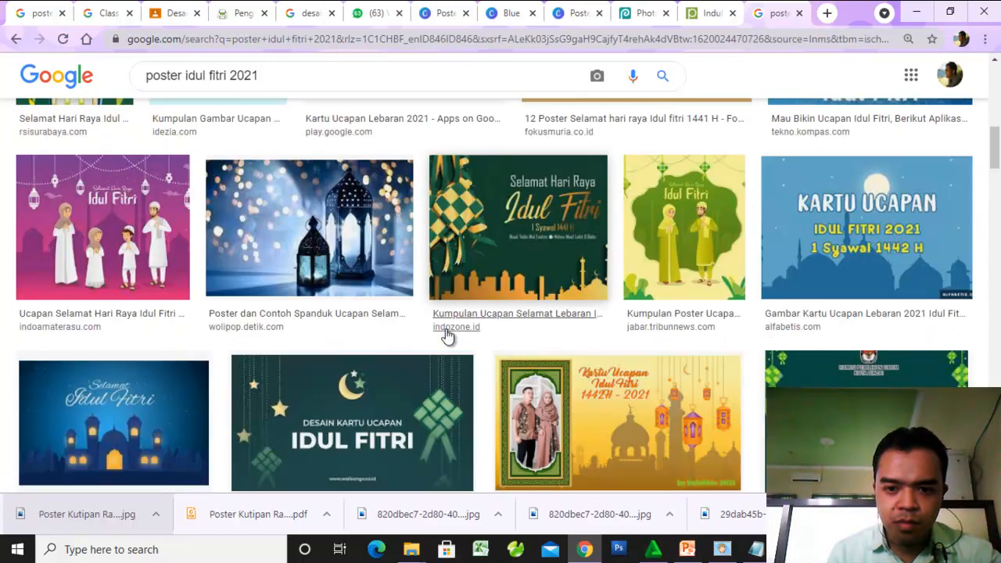
pyautogui.scroll(3, 447, 337)
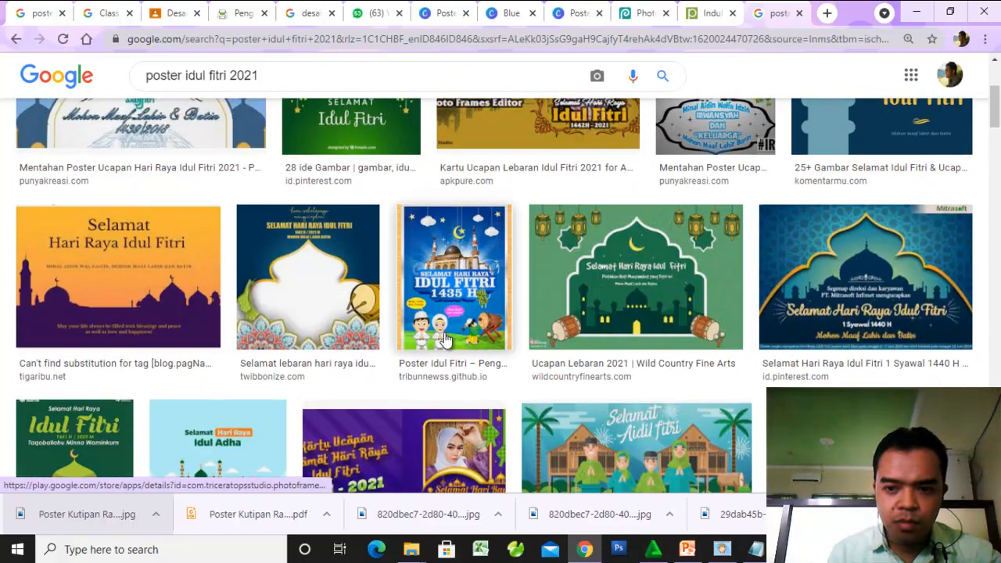
pyautogui.scroll(3, 446, 336)
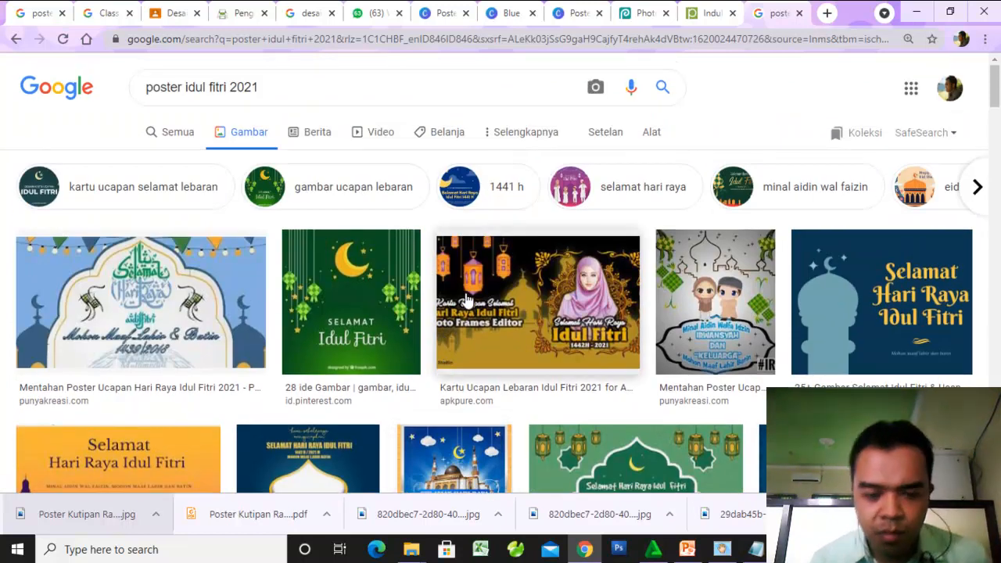
# - Change the image search to "backround idul fitri 2021"
pyautogui.click(175, 88)
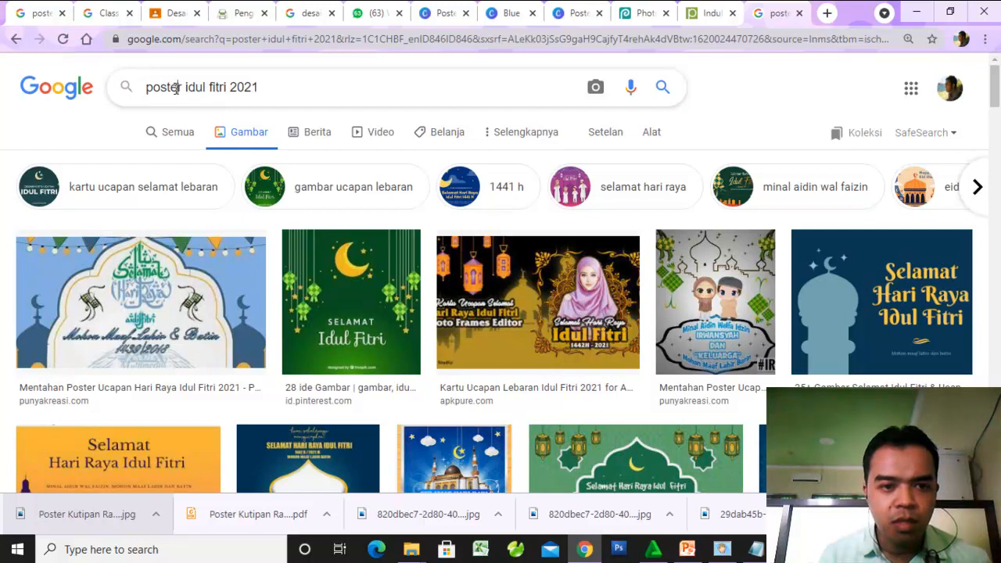
pyautogui.doubleClick(176, 88)
pyautogui.write('backgroun')
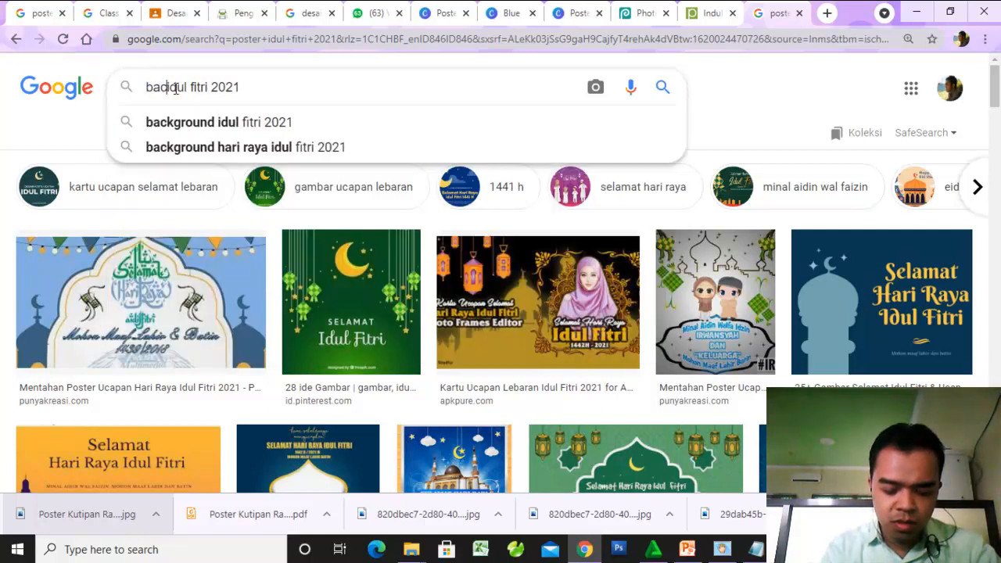
pyautogui.write('d')
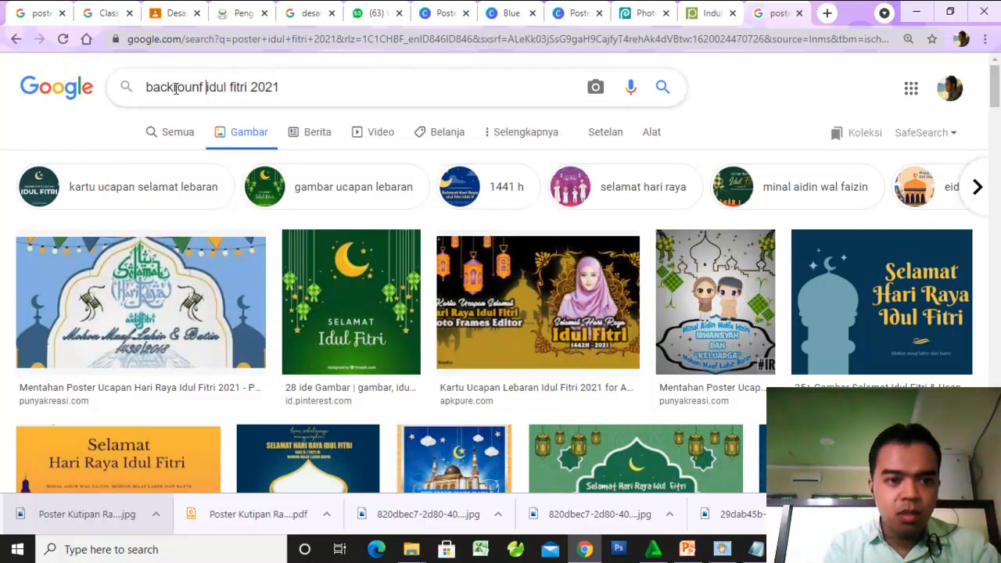
pyautogui.press('Return')
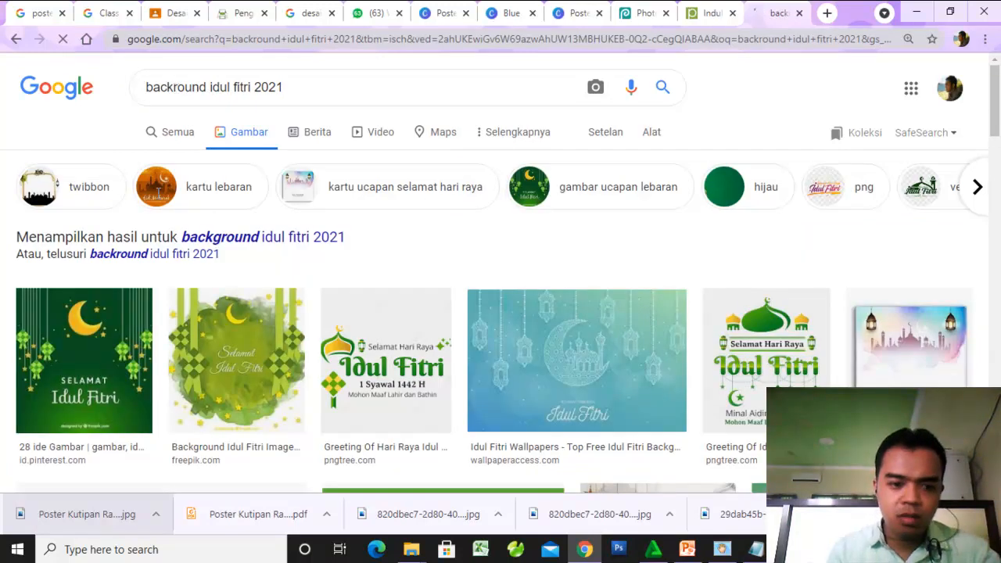
# - Preview the green crescent-and-mosque background from masvian.com and browse further Idul Fitri background images
pyautogui.scroll(-2, 547, 422)
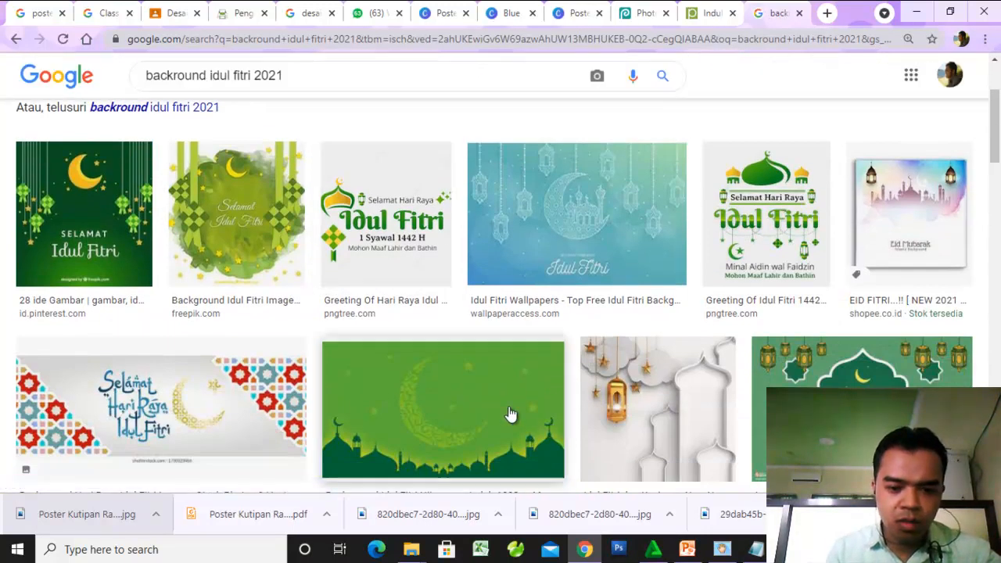
pyautogui.scroll(-3, 509, 414)
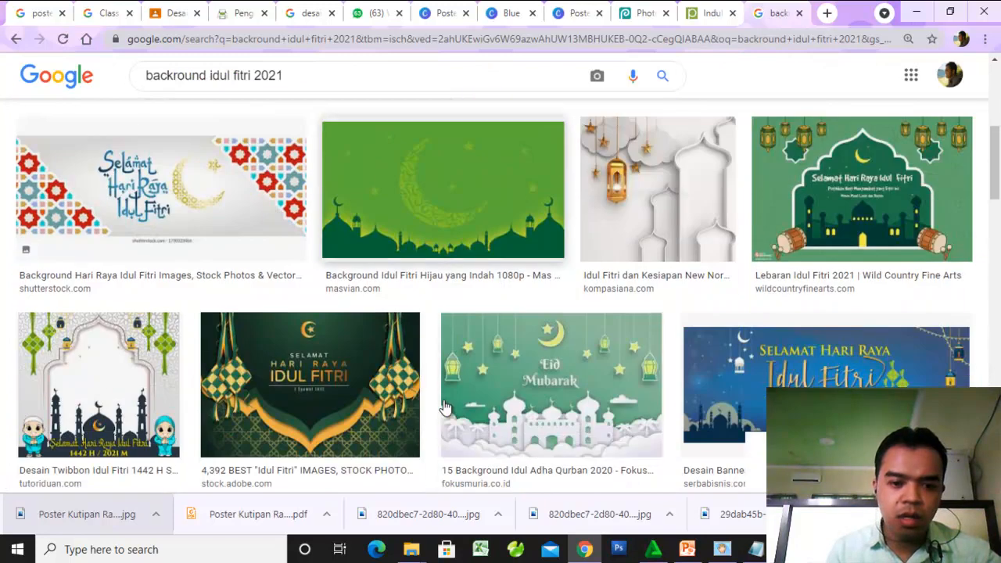
pyautogui.click(472, 219)
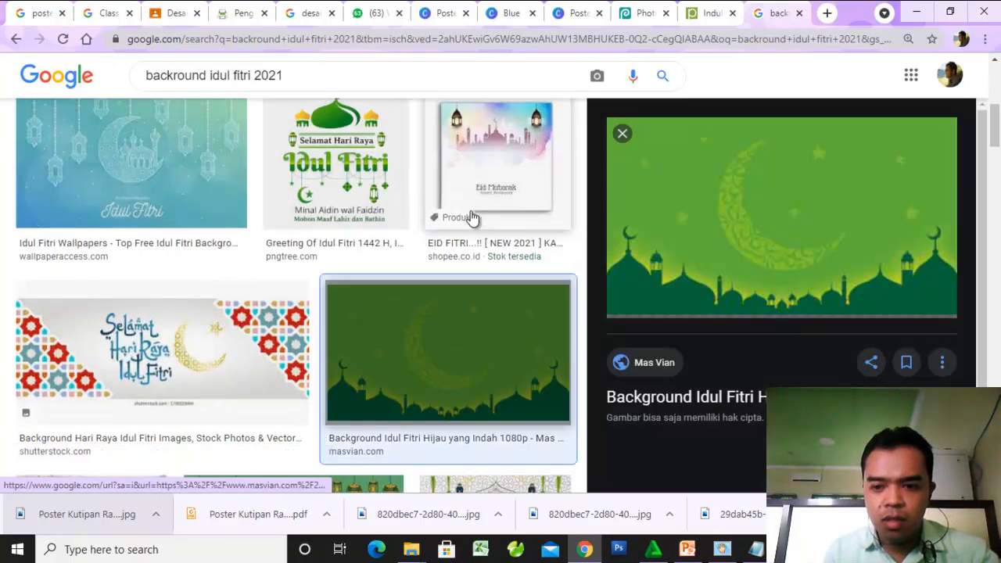
pyautogui.scroll(-2, 383, 397)
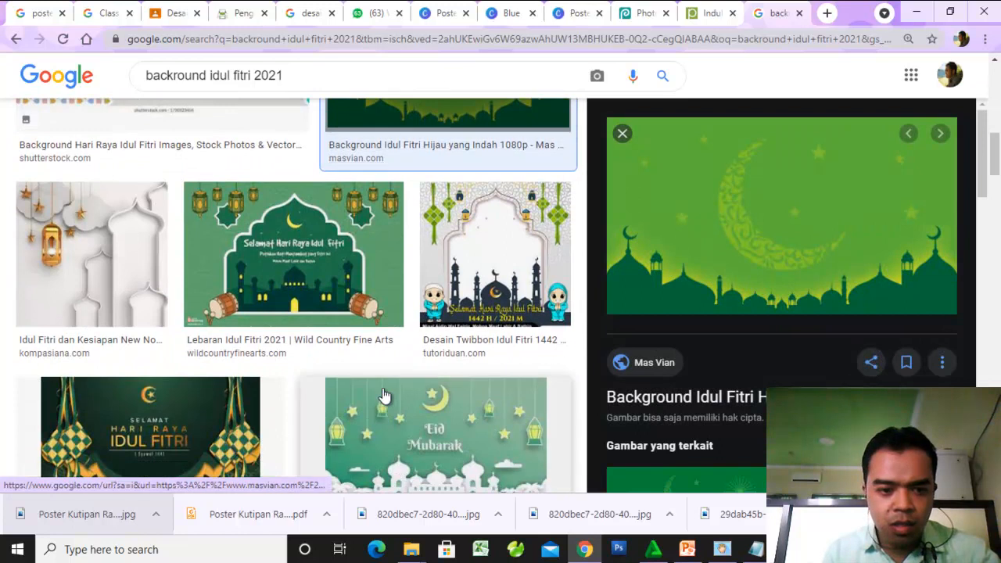
pyautogui.scroll(-2, 383, 397)
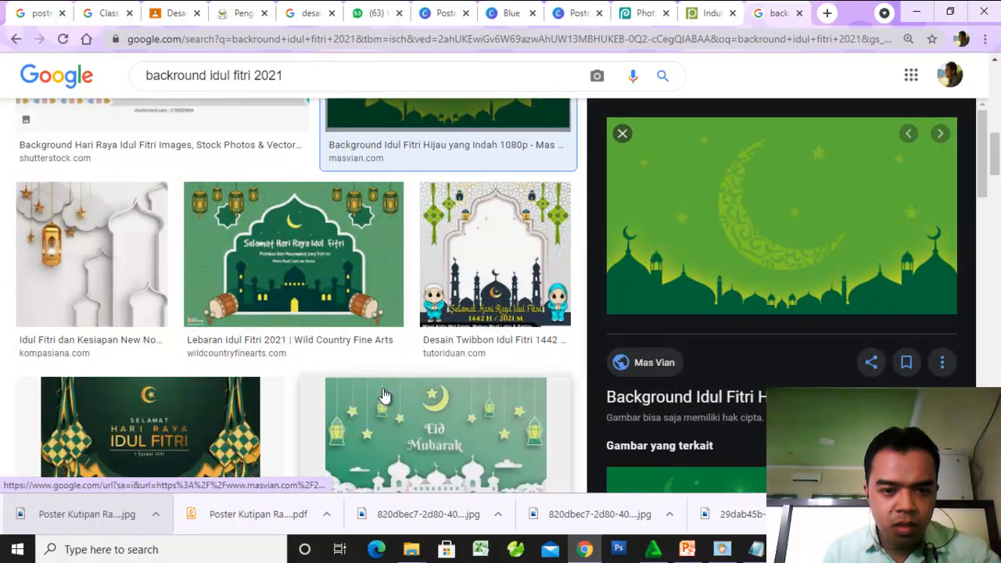
pyautogui.scroll(-3, 383, 396)
pyautogui.scroll(-8, 384, 397)
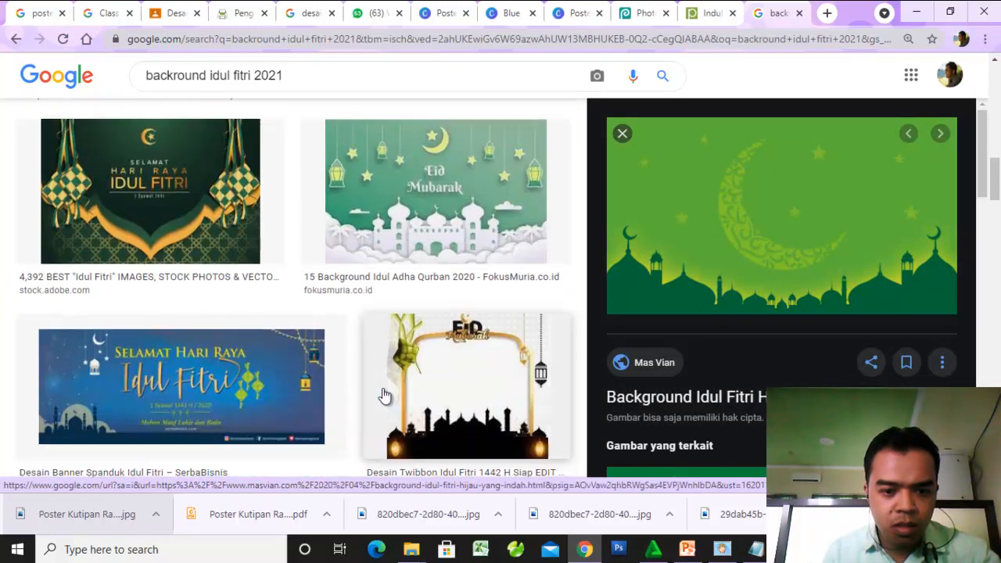
pyautogui.scroll(-1, 384, 396)
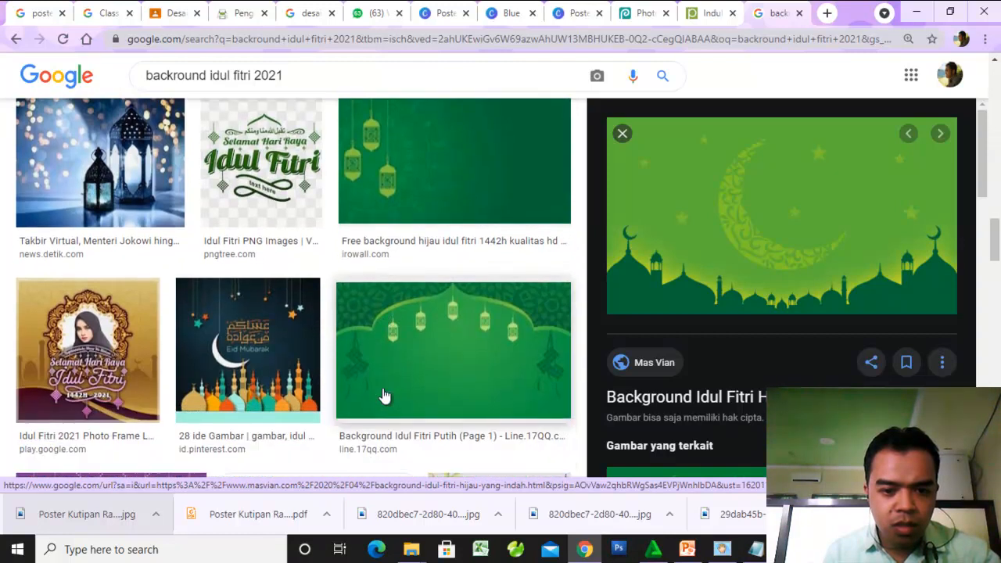
pyautogui.scroll(-6, 384, 391)
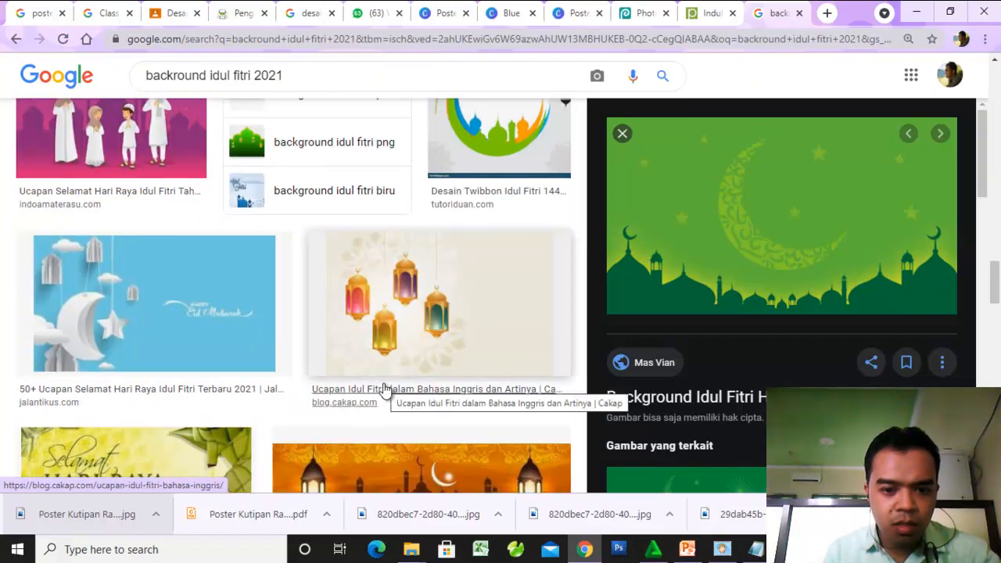
pyautogui.scroll(-4, 384, 391)
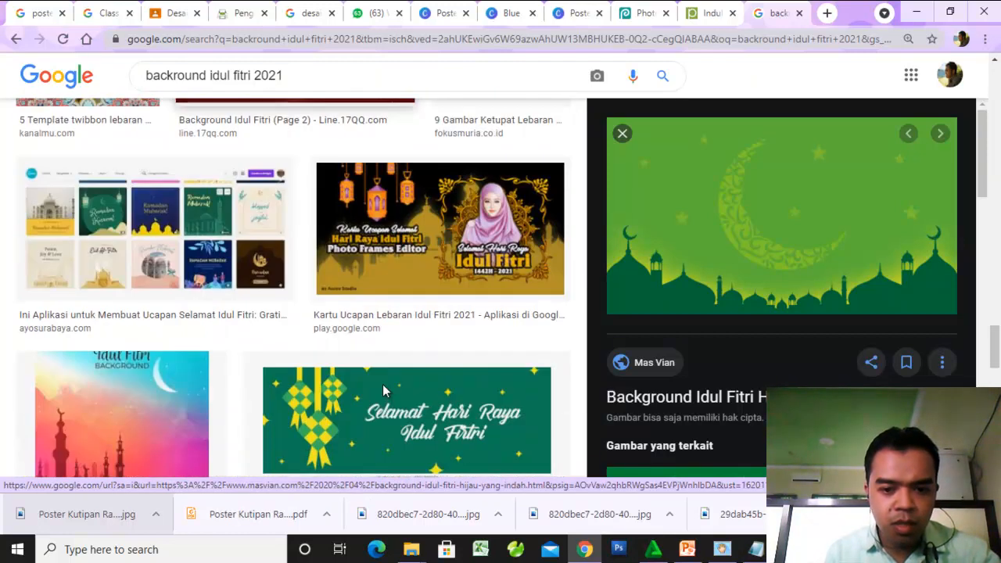
pyautogui.rightClick(752, 255)
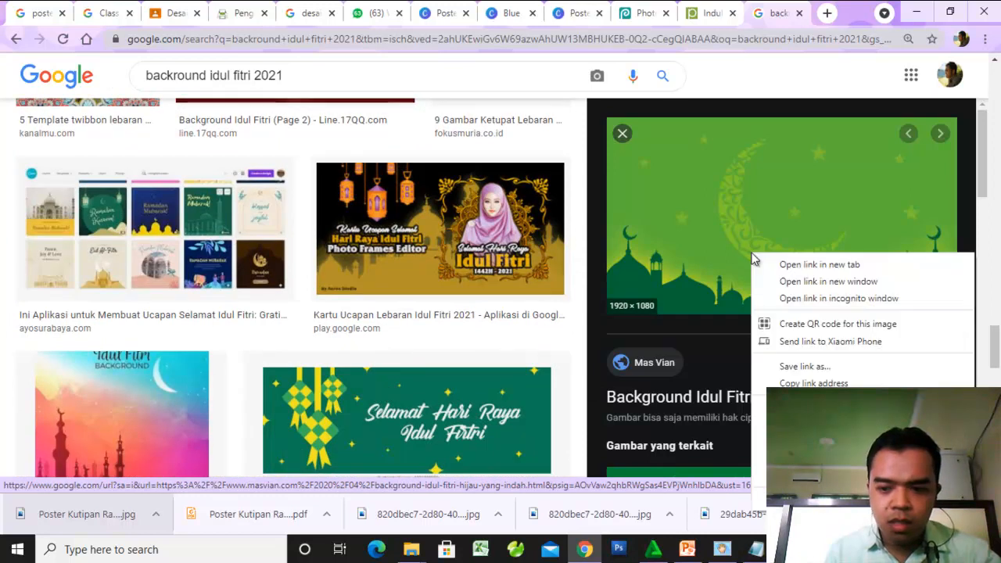
pyautogui.click(808, 424)
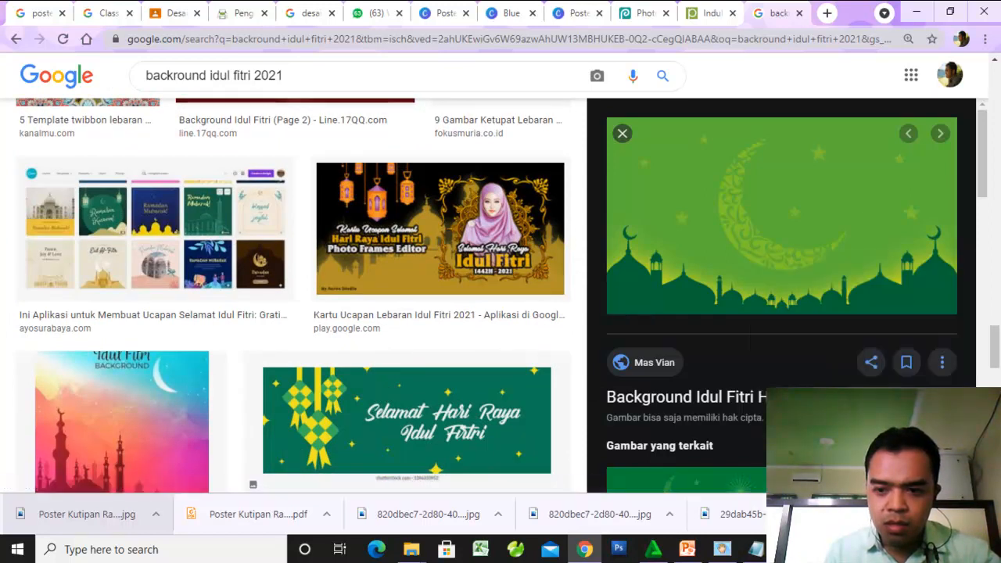
pyautogui.scroll(-2, 732, 357)
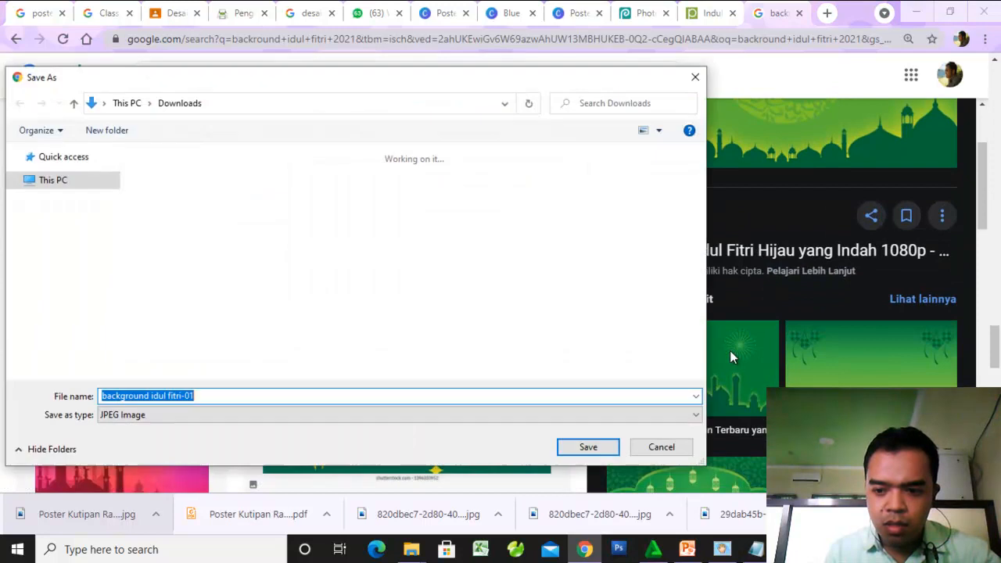
pyautogui.click(695, 78)
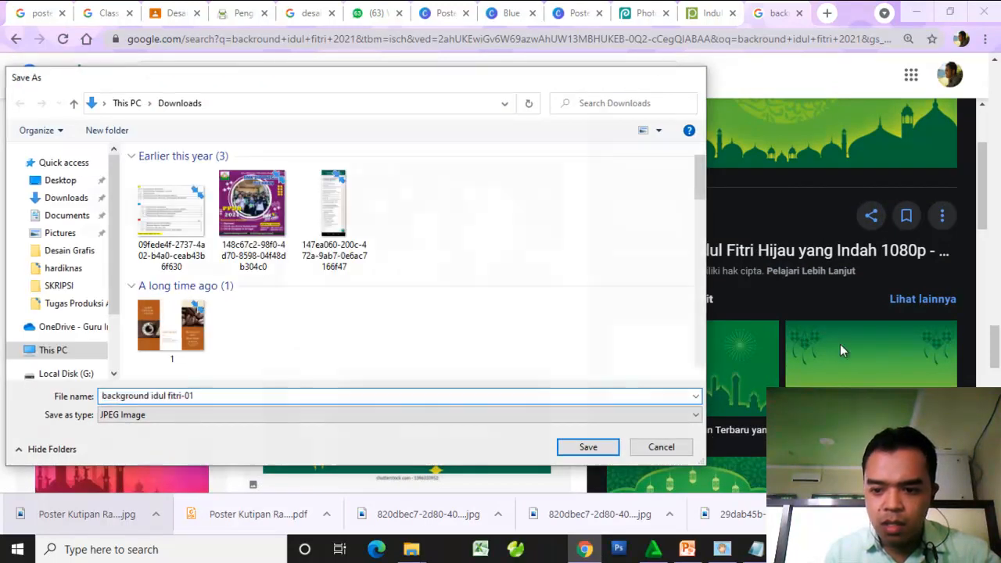
# - Open the related green gradient background with hanging ketupat and save it to Downloads as the JPEG image "background"
pyautogui.click(809, 350)
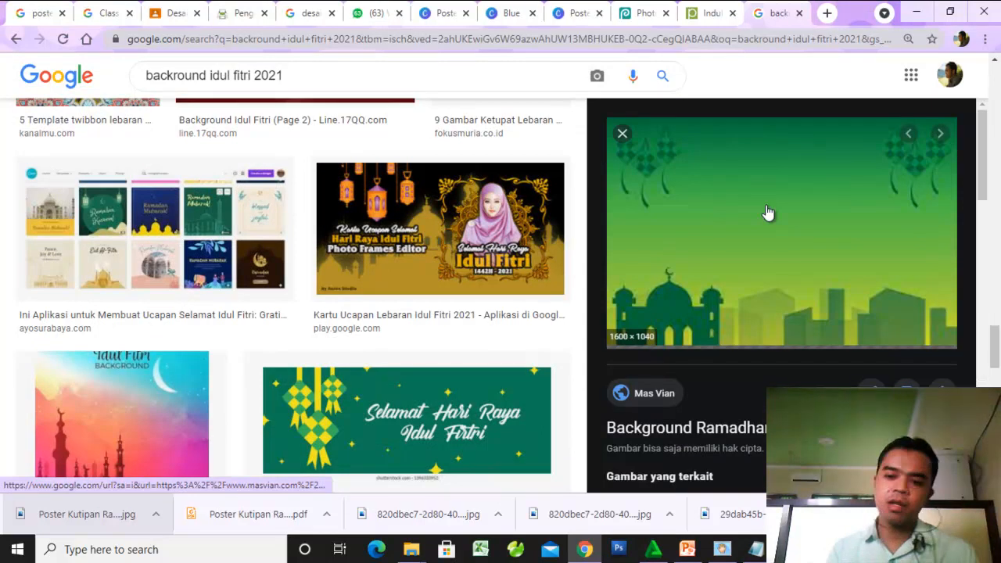
pyautogui.rightClick(766, 205)
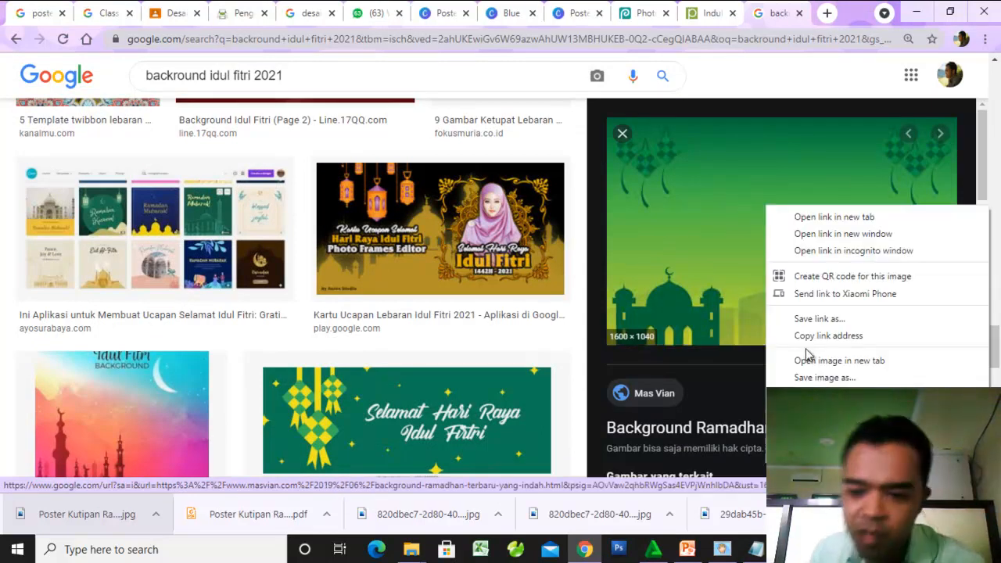
pyautogui.click(832, 378)
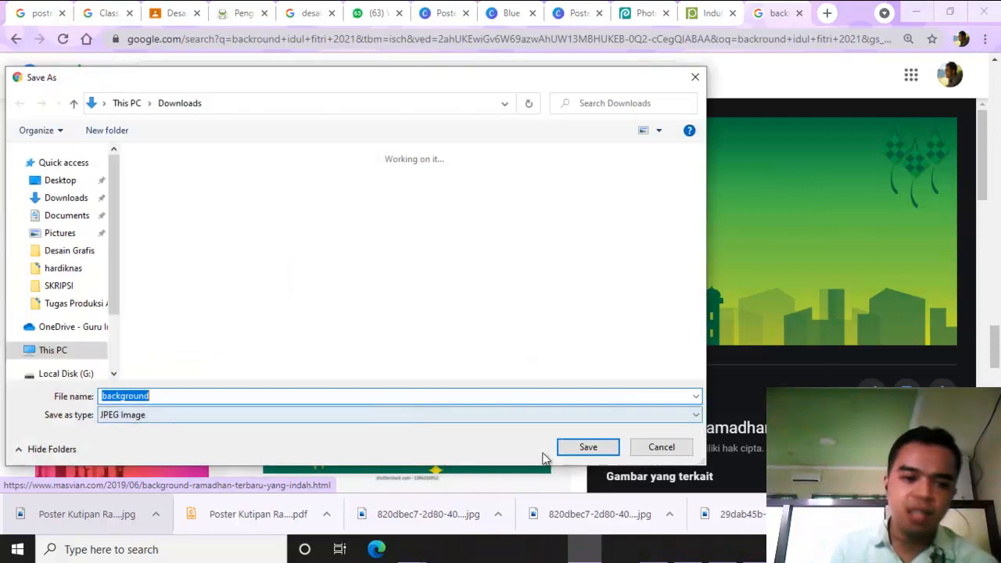
pyautogui.click(582, 452)
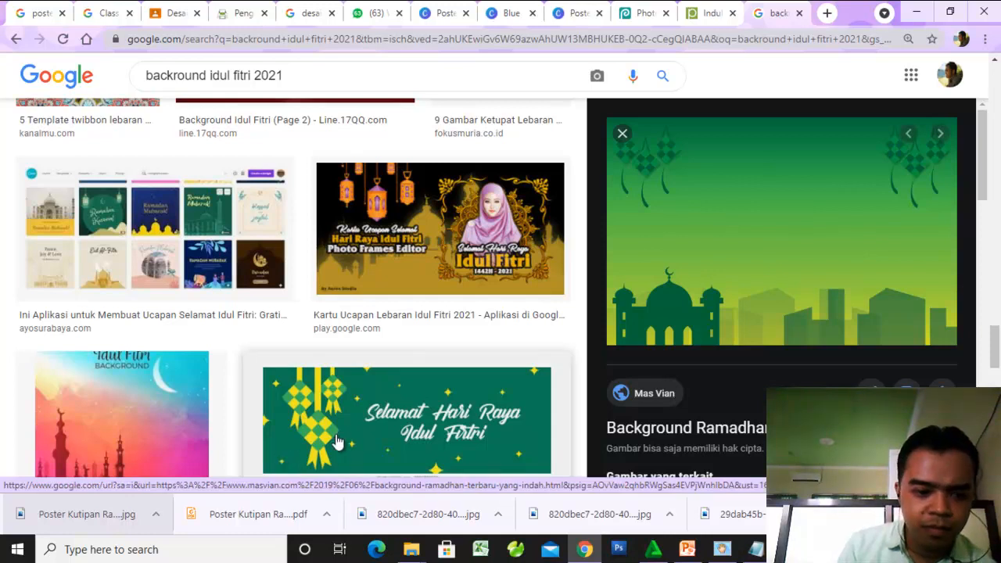
# - Show the saved background.jpg in its Downloads folder and move the folder window aside to uncover the browser page
pyautogui.rightClick(74, 512)
pyautogui.click(105, 477)
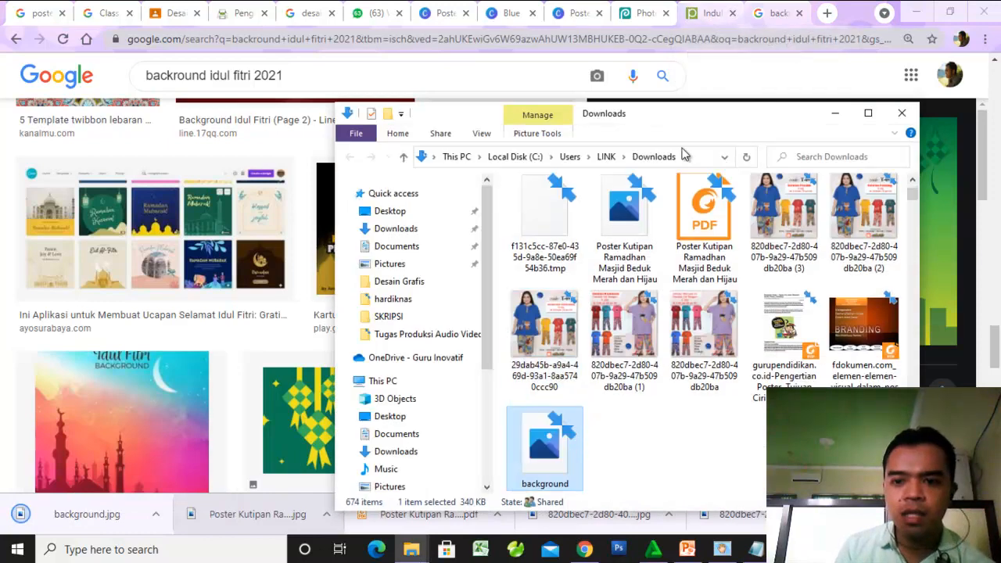
pyautogui.moveTo(652, 121); pyautogui.dragTo(815, 121)
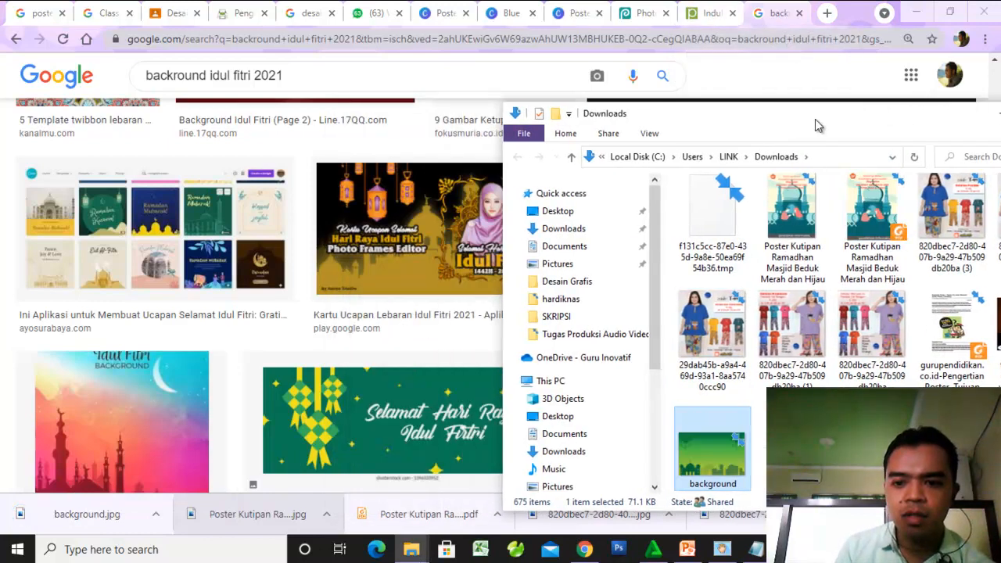
# - Switch to Photopea and open the background image from the Downloads folder as a new document
pyautogui.click(642, 21)
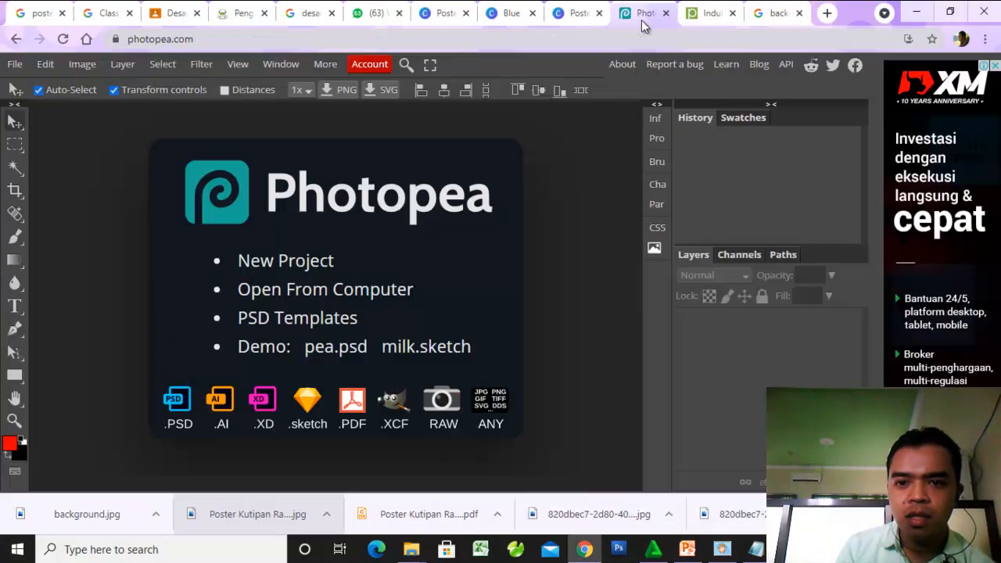
pyautogui.click(949, 12)
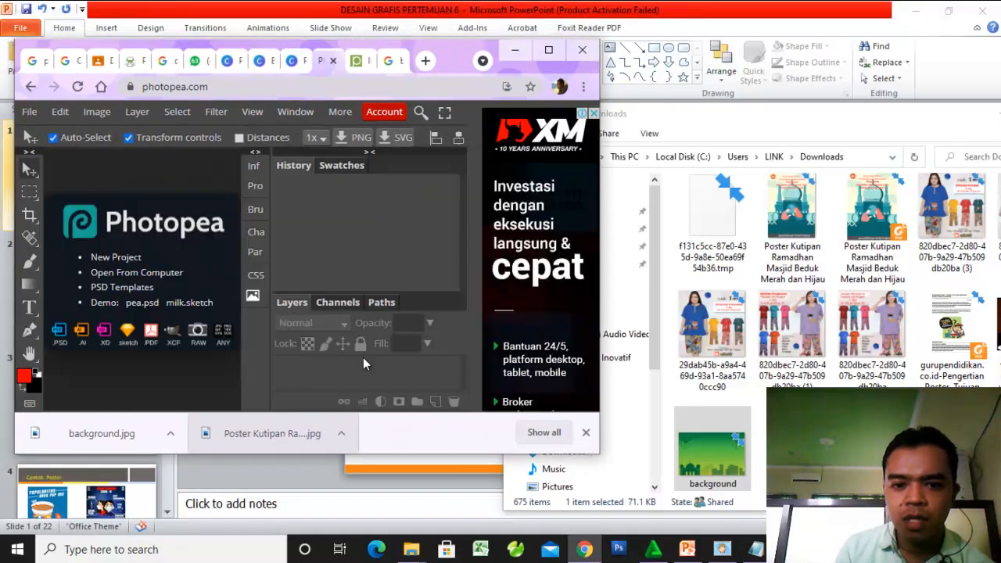
pyautogui.rightClick(820, 232)
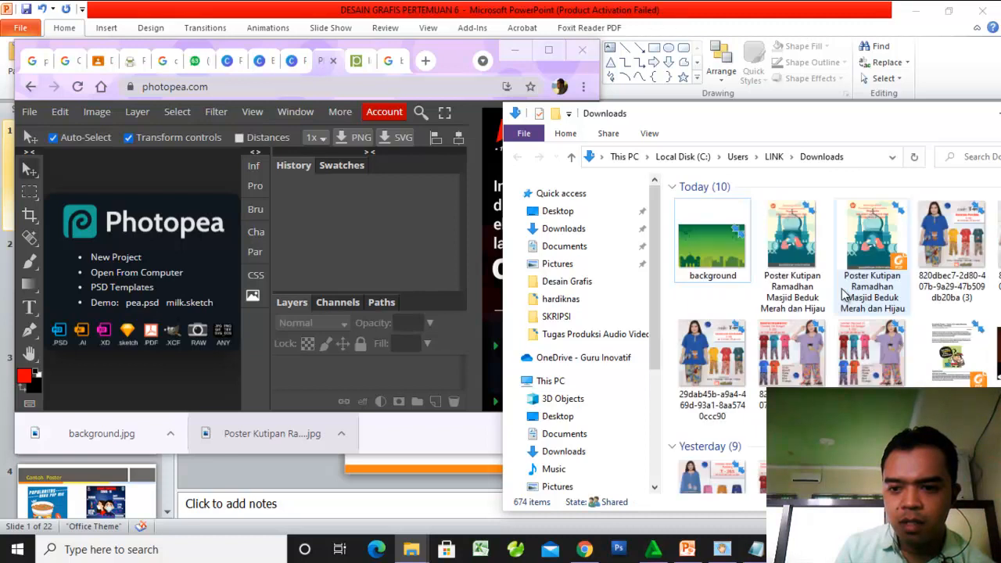
pyautogui.moveTo(715, 258); pyautogui.dragTo(172, 291)
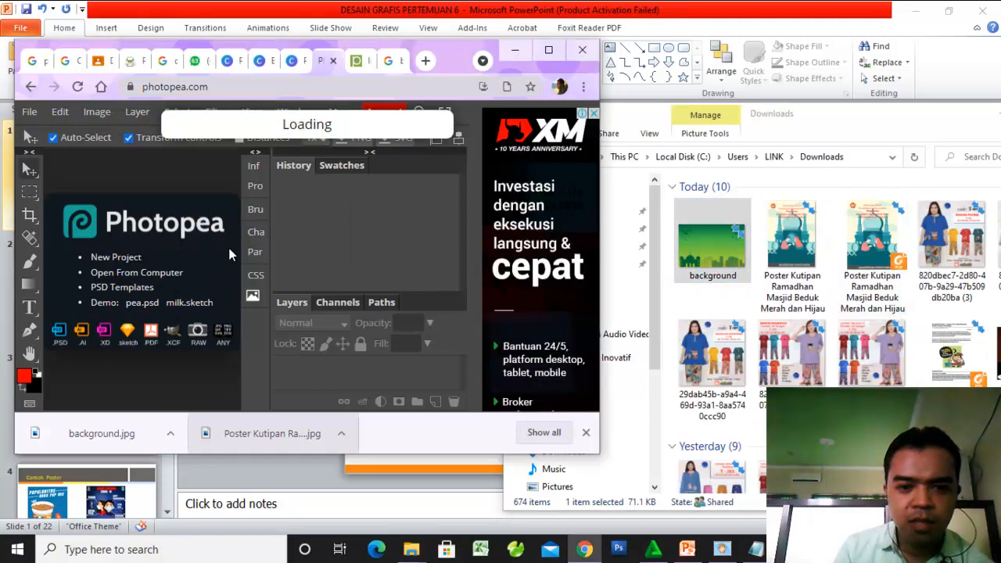
pyautogui.click(548, 50)
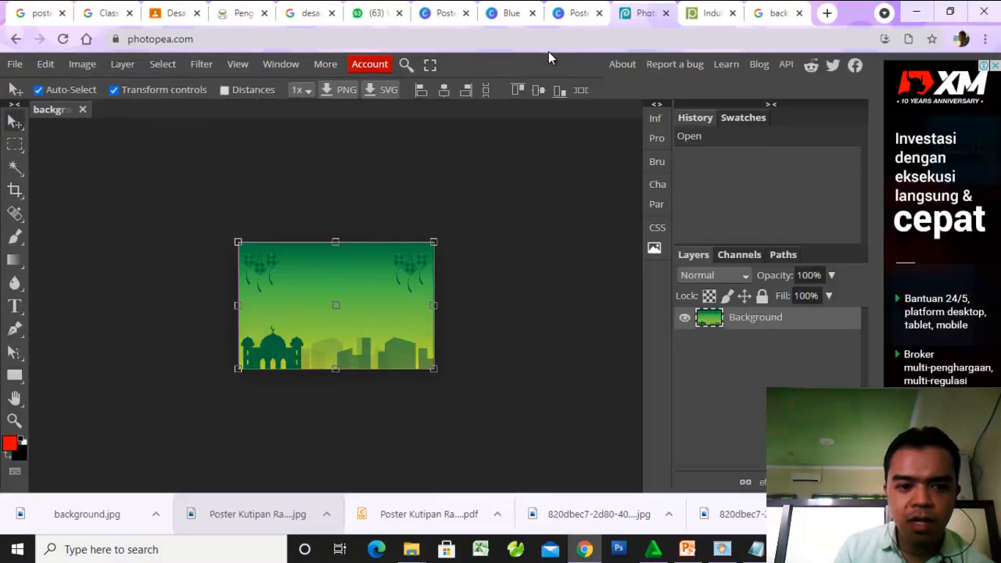
pyautogui.click(473, 205)
pyautogui.hotkey('ctrl', '0')
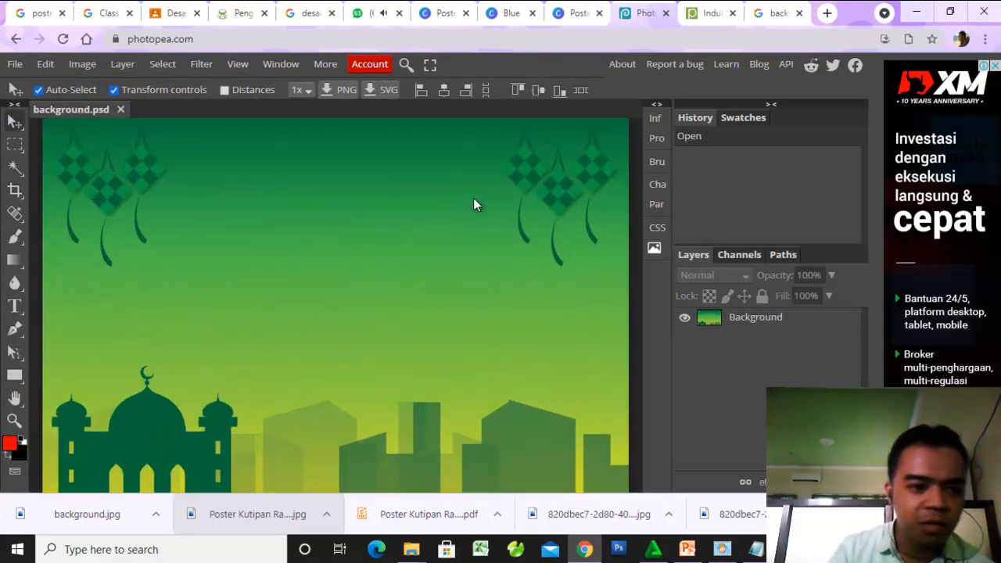
# - Add the two-line text "KELUARGA BESAR PRODI" and "PENDIDIKAN INFORMATIKA" on the upper part of the green background
pyautogui.scroll(-3, 355, 281)
pyautogui.scroll(3, 355, 284)
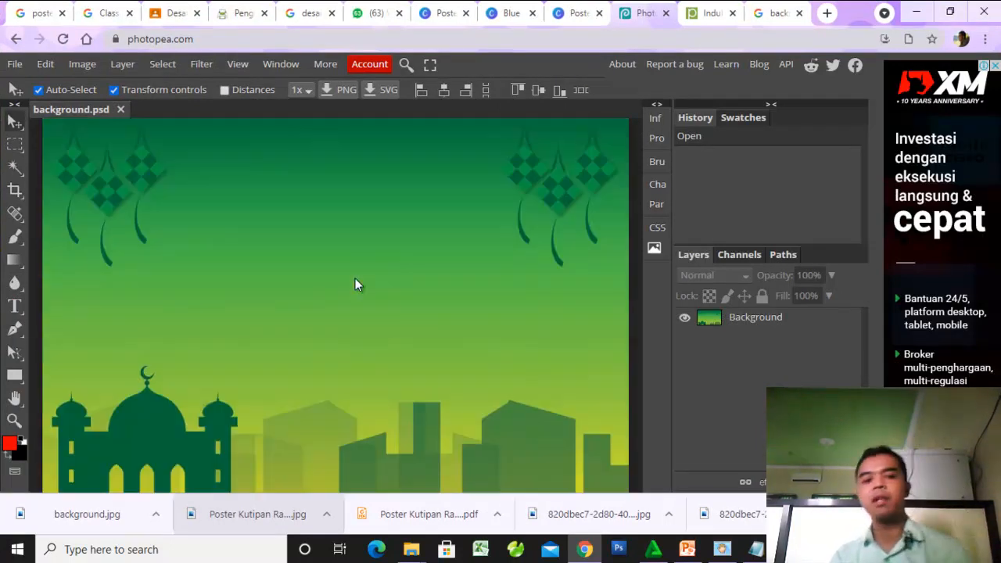
pyautogui.click(16, 310)
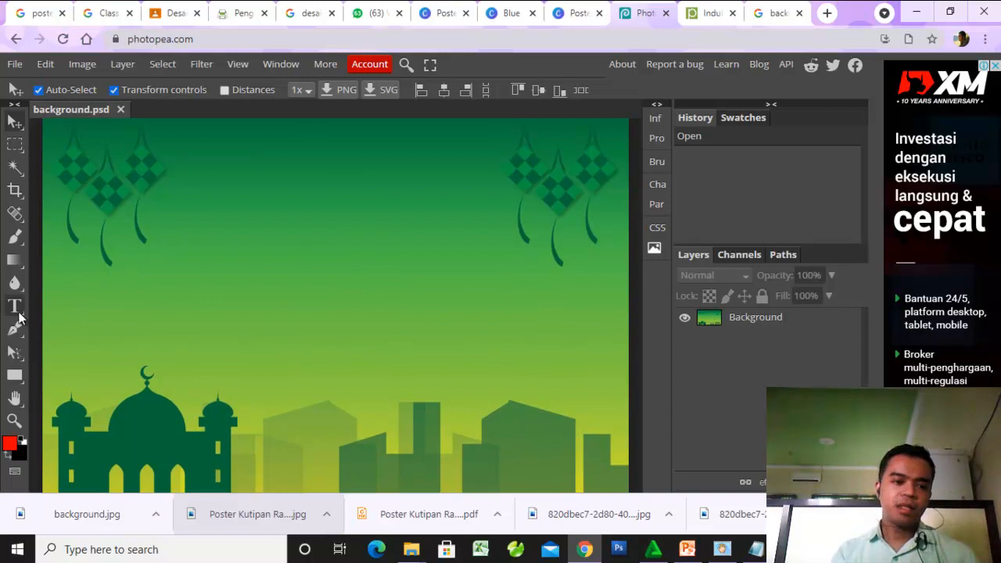
pyautogui.click(292, 231)
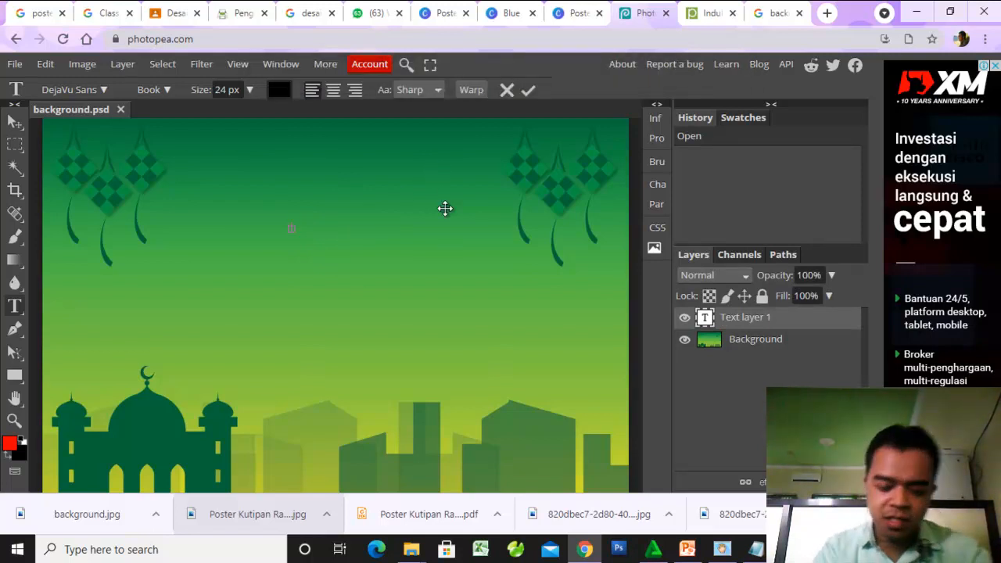
pyautogui.write('LUA')
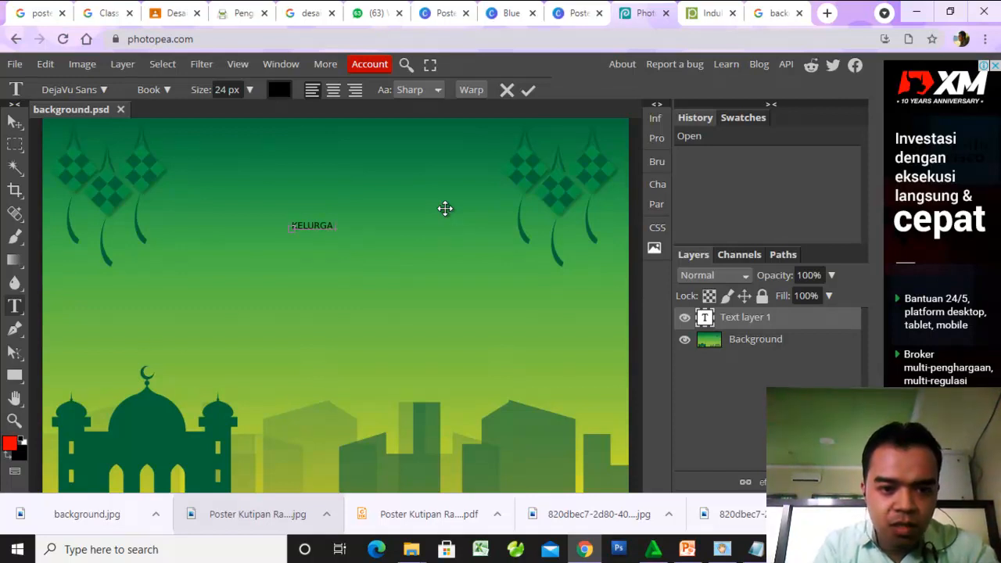
pyautogui.write('LUA')
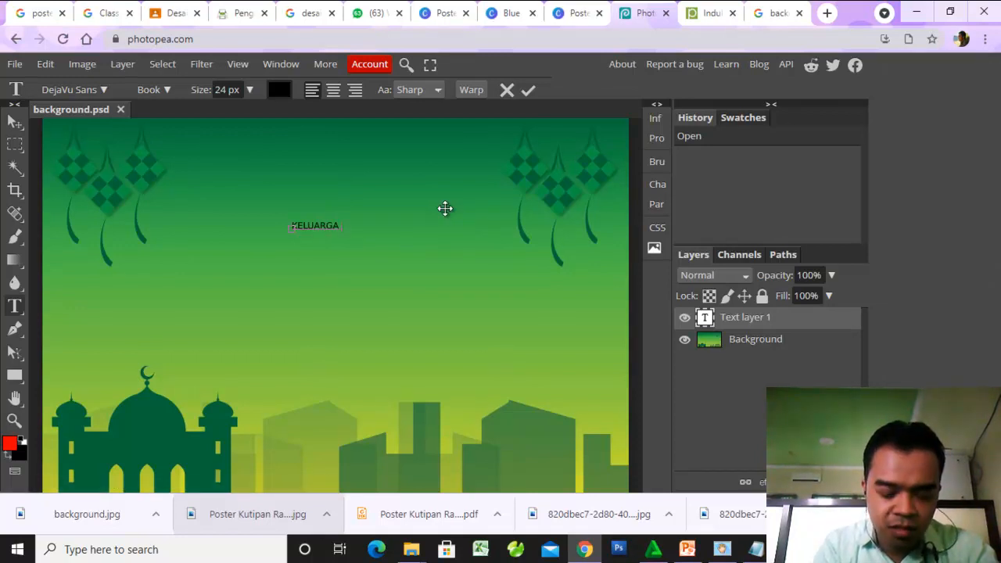
pyautogui.write('RGA BESAR')
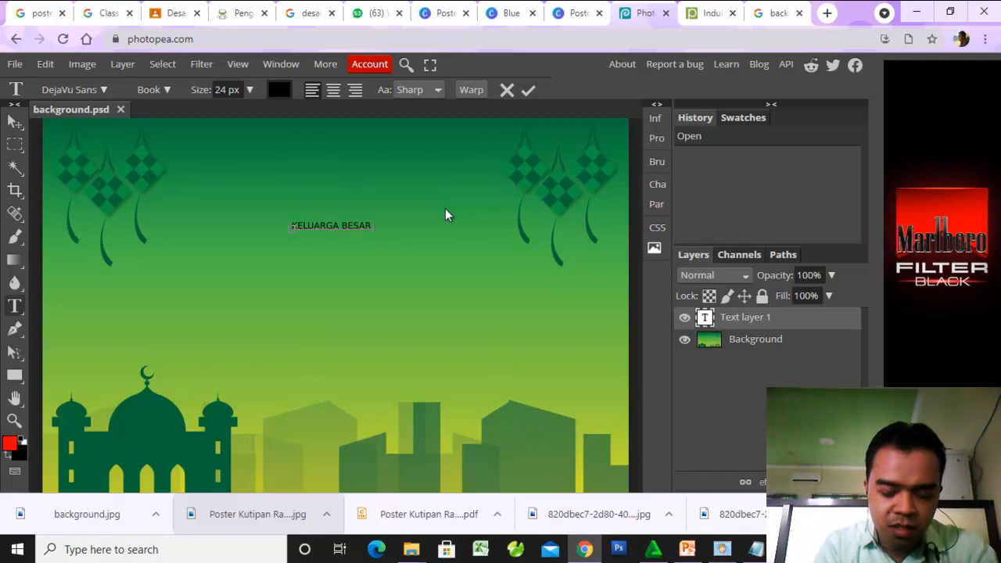
pyautogui.write(' PEND')
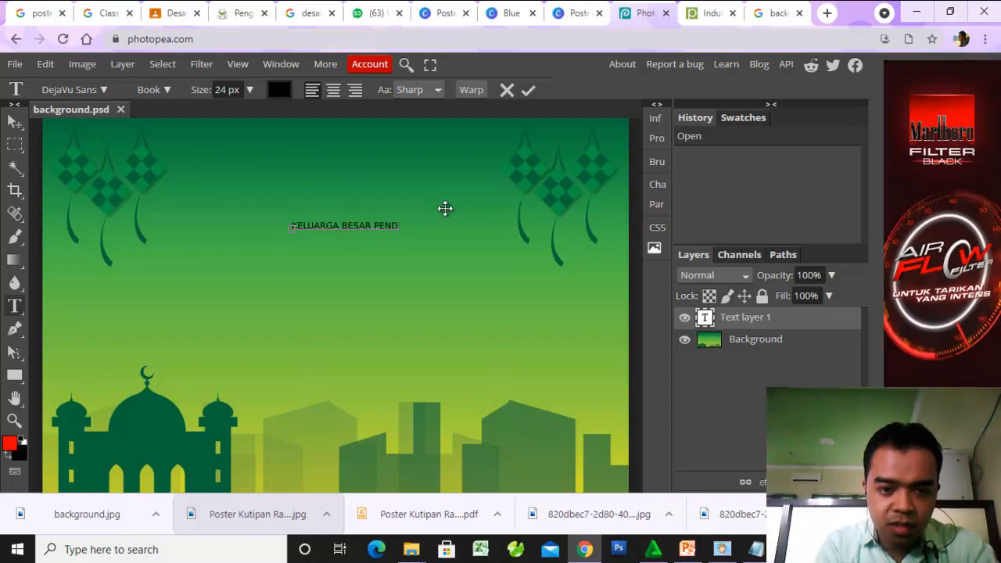
pyautogui.write('IDIKAN INFO')
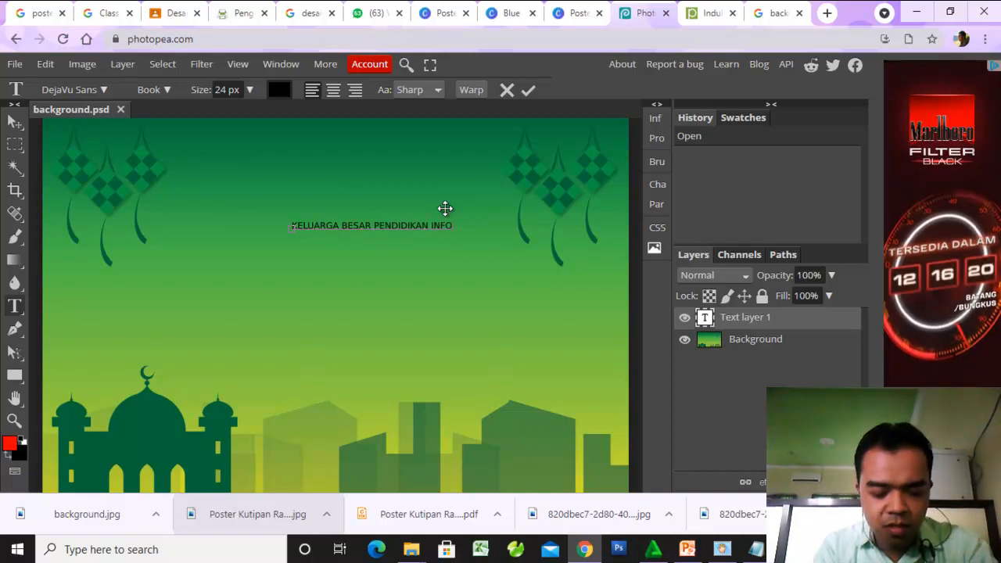
pyautogui.write('RMATIKA')
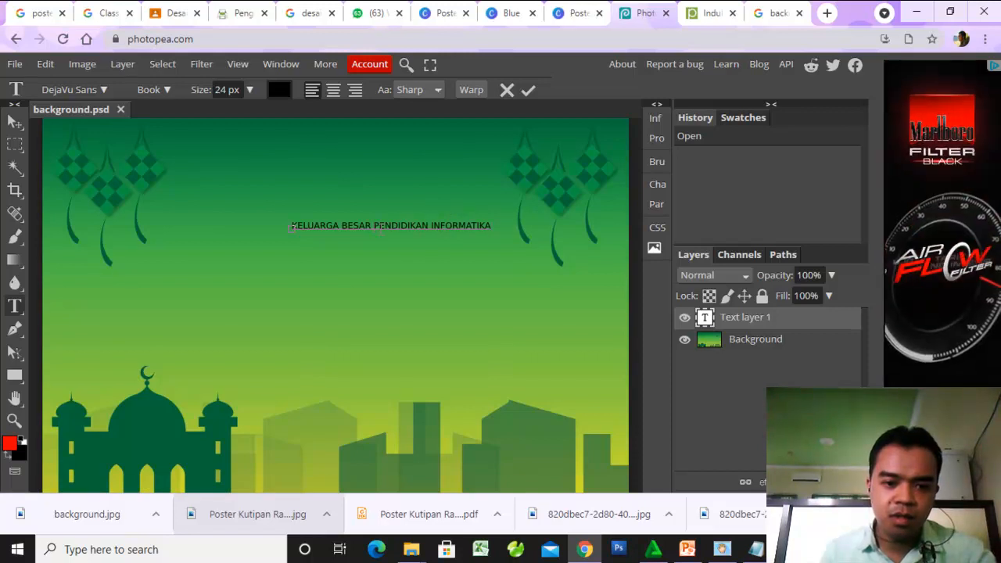
pyautogui.write('PRODI')
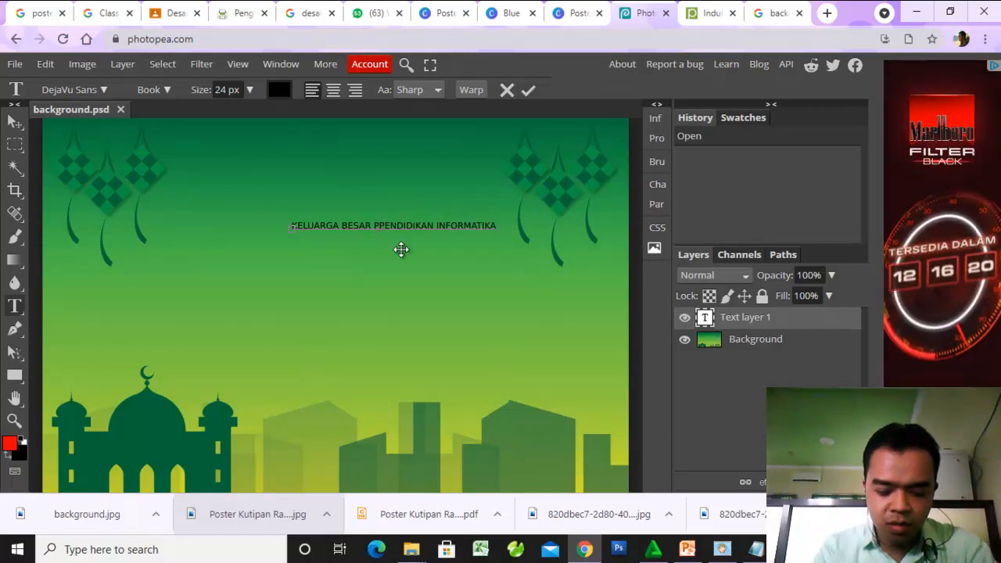
pyautogui.press('Return')
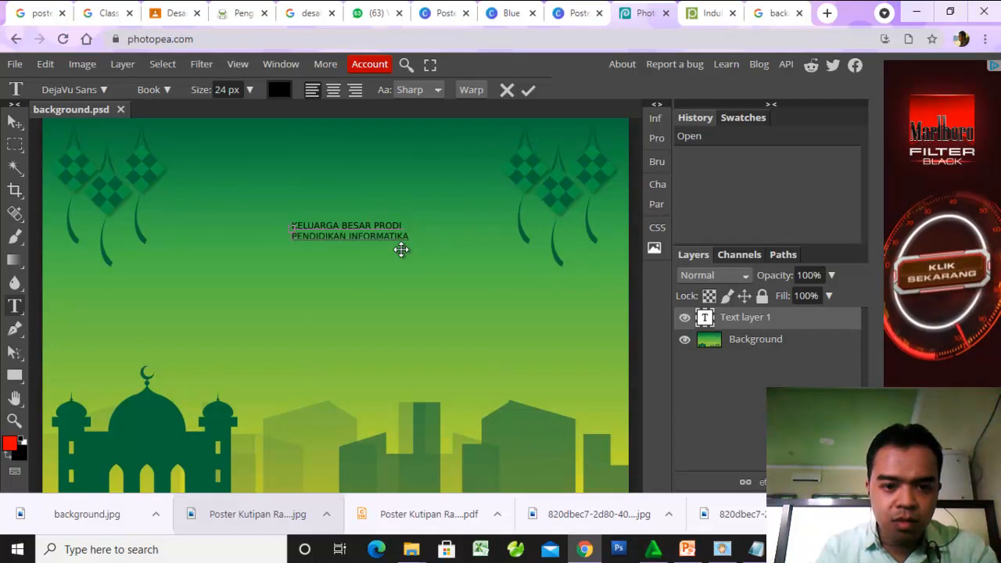
# - Centre-align both lines of the headline text and enlarge its font size to 74 px
pyautogui.hotkey('ctrl', 'a')
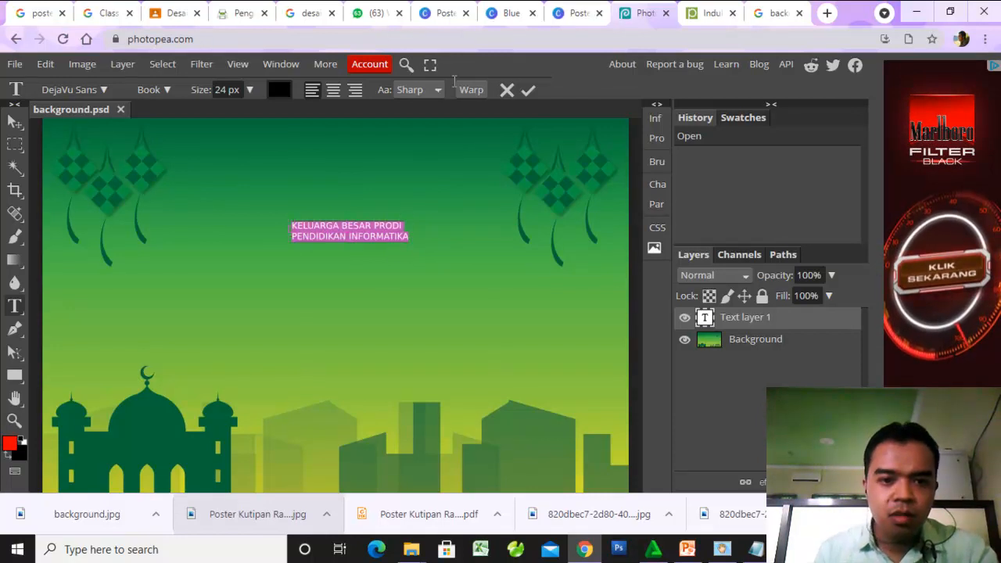
pyautogui.click(334, 91)
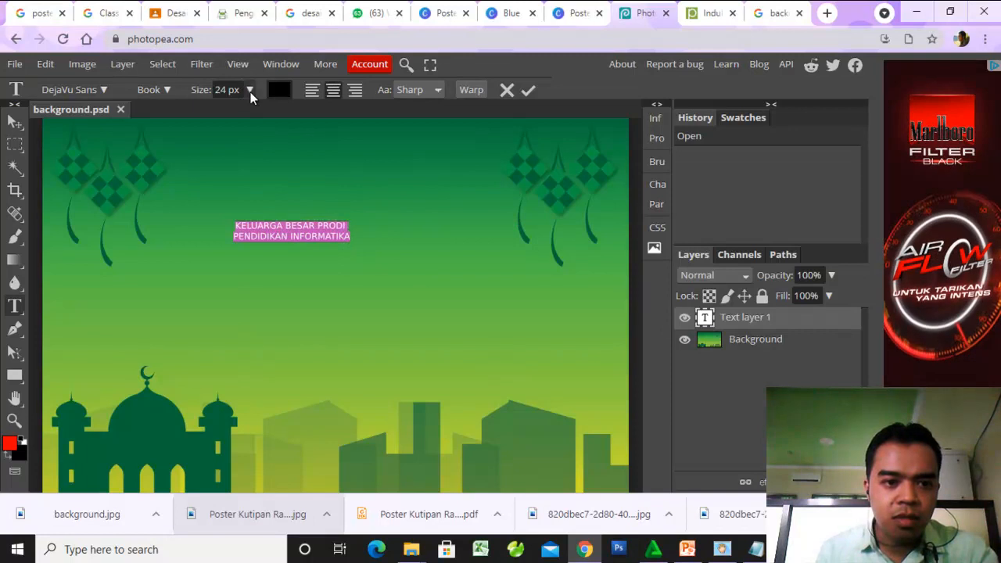
pyautogui.click(251, 91)
pyautogui.moveTo(227, 109); pyautogui.dragTo(239, 121)
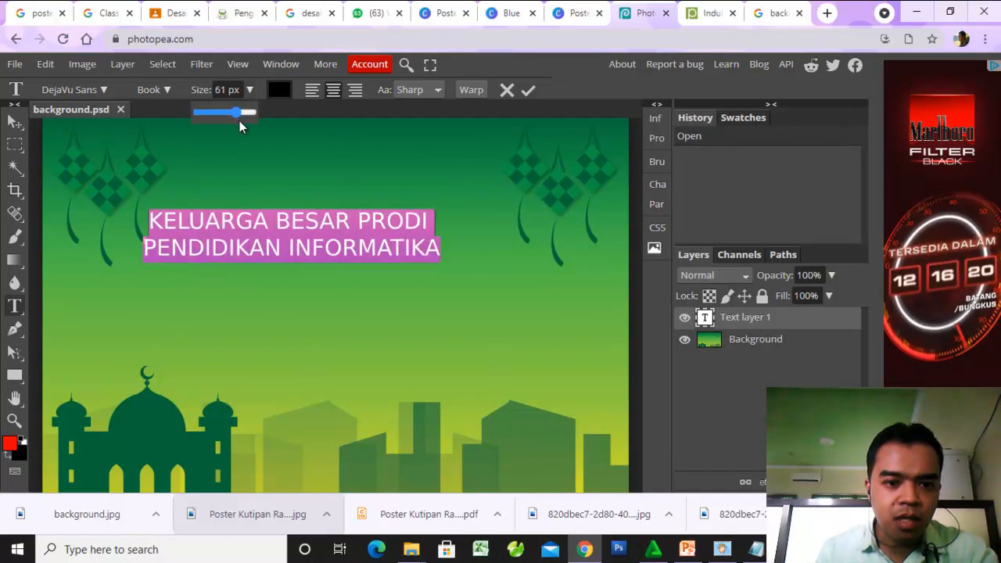
# - Set the font of the selected headline text to Alfa Slab One
pyautogui.click(102, 89)
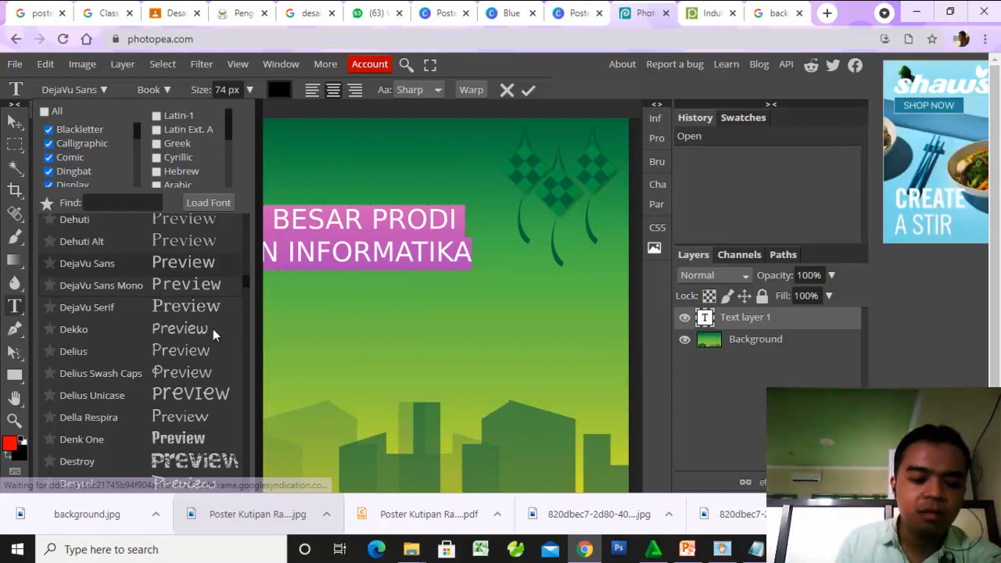
pyautogui.moveTo(244, 280); pyautogui.dragTo(248, 228)
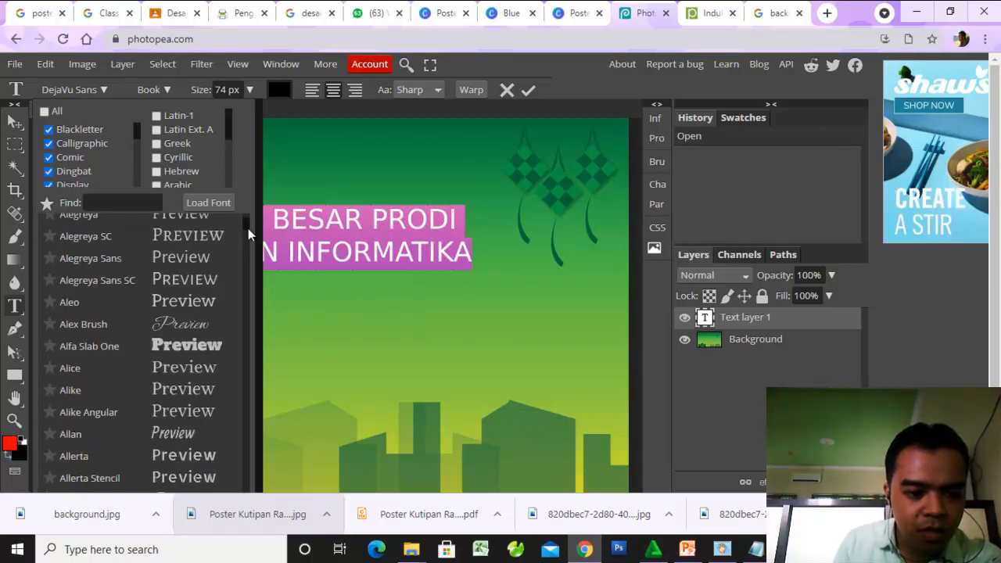
pyautogui.click(188, 346)
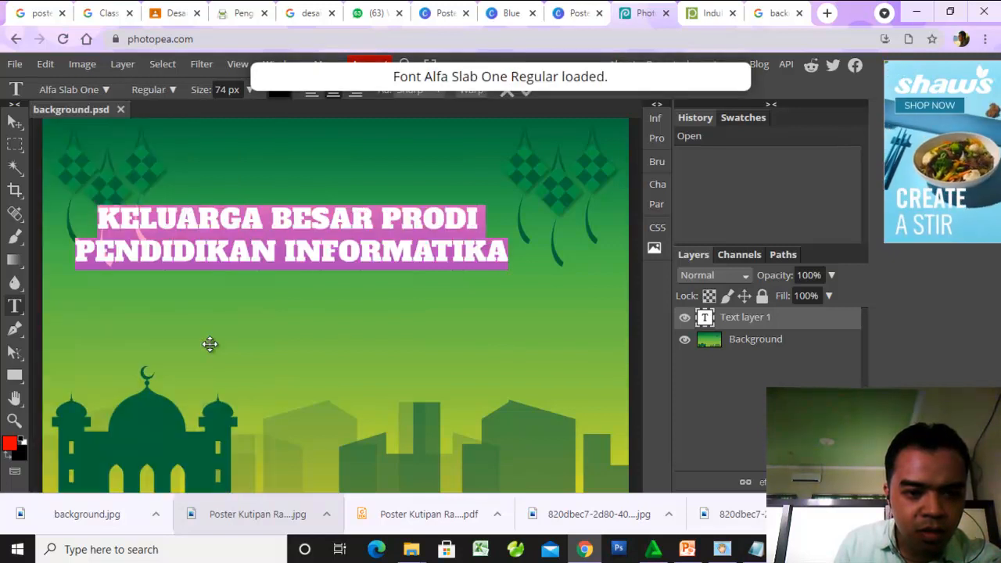
# - Move the headline up and across so it sits centred between the hanging ketupat ornaments
pyautogui.click(15, 122)
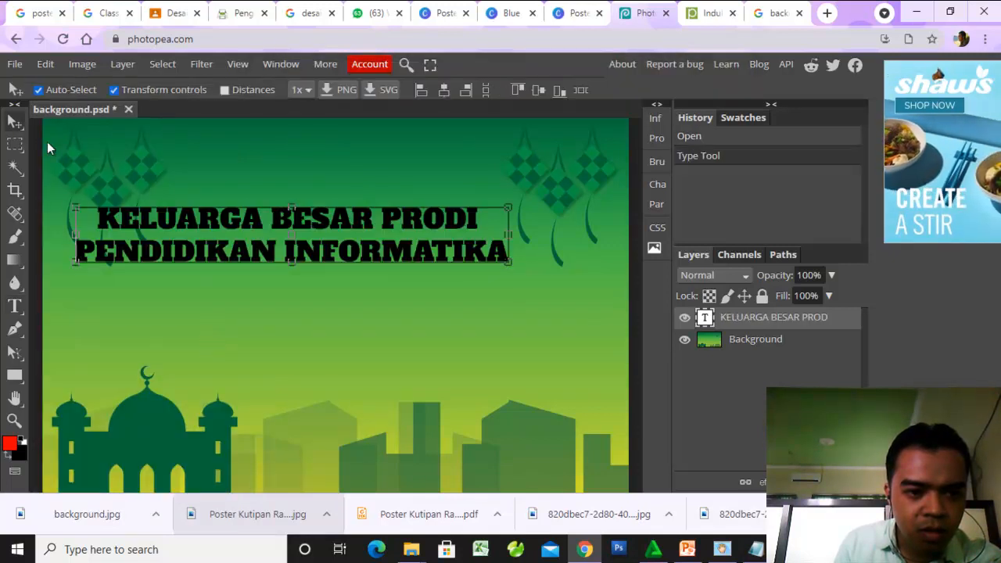
pyautogui.moveTo(225, 219); pyautogui.dragTo(257, 196)
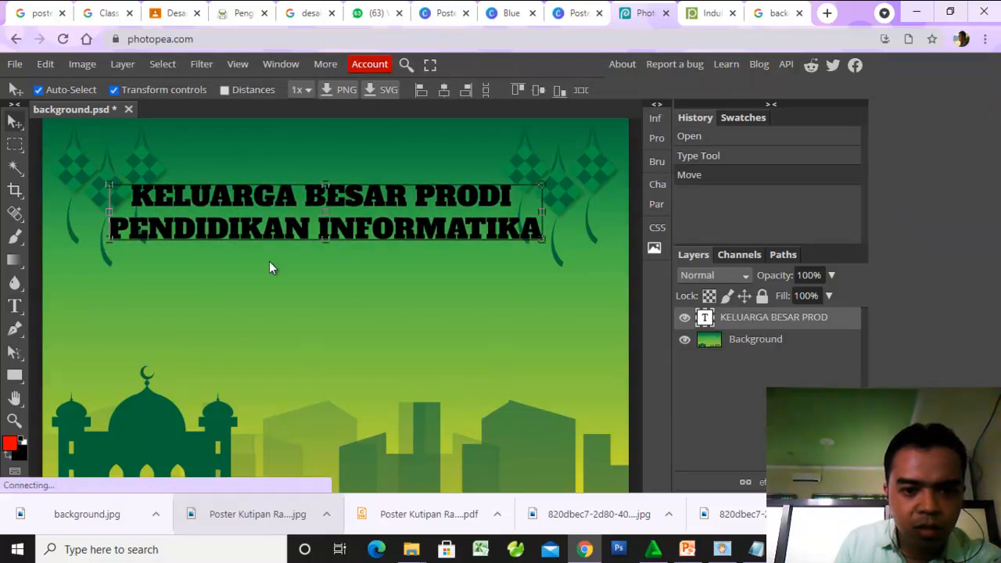
pyautogui.scroll(-2, 269, 261)
pyautogui.scroll(2, 269, 263)
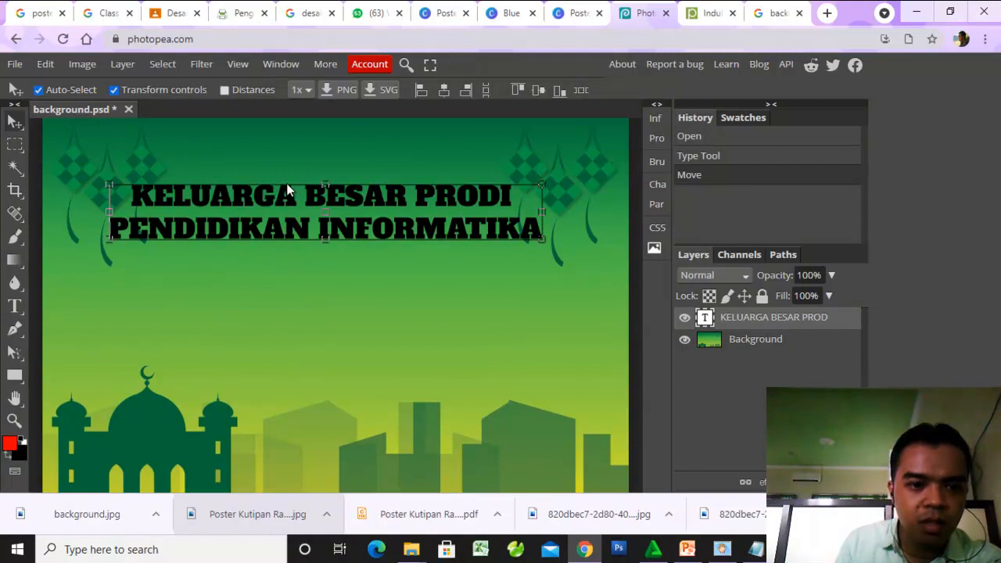
# - Add a Color Overlay effect to the headline text layer and set its colour to white (ffffff)
pyautogui.click(762, 481)
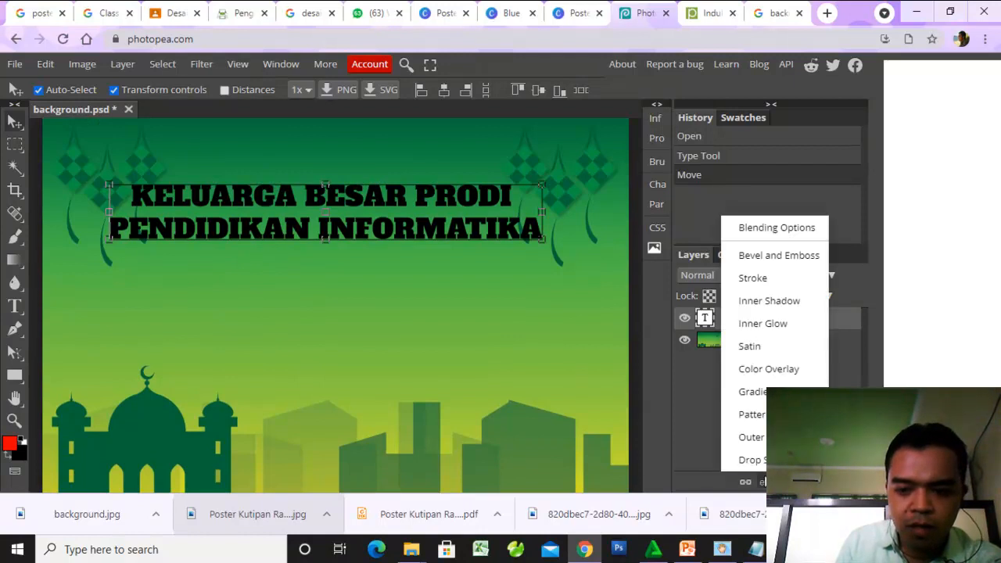
pyautogui.click(659, 397)
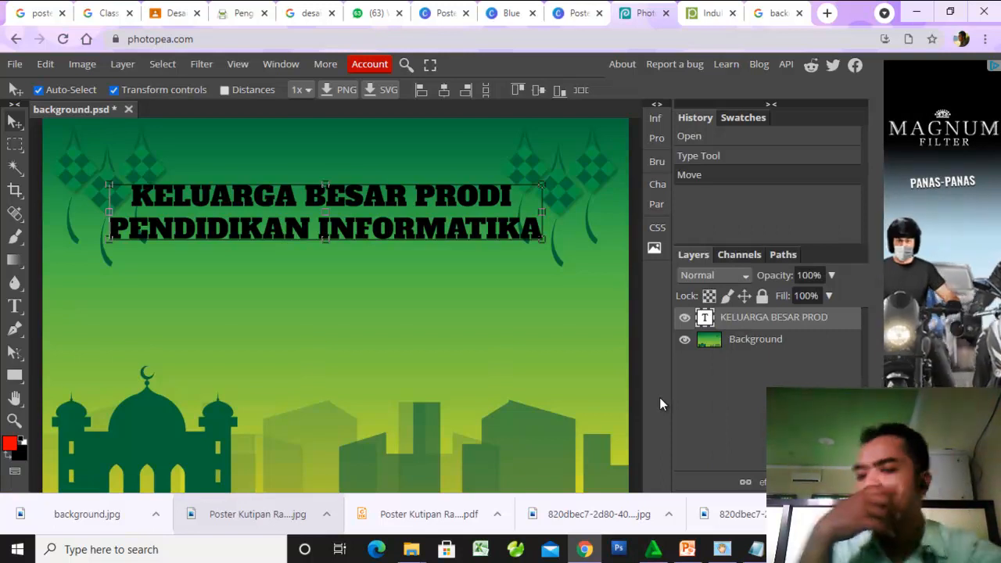
pyautogui.click(762, 482)
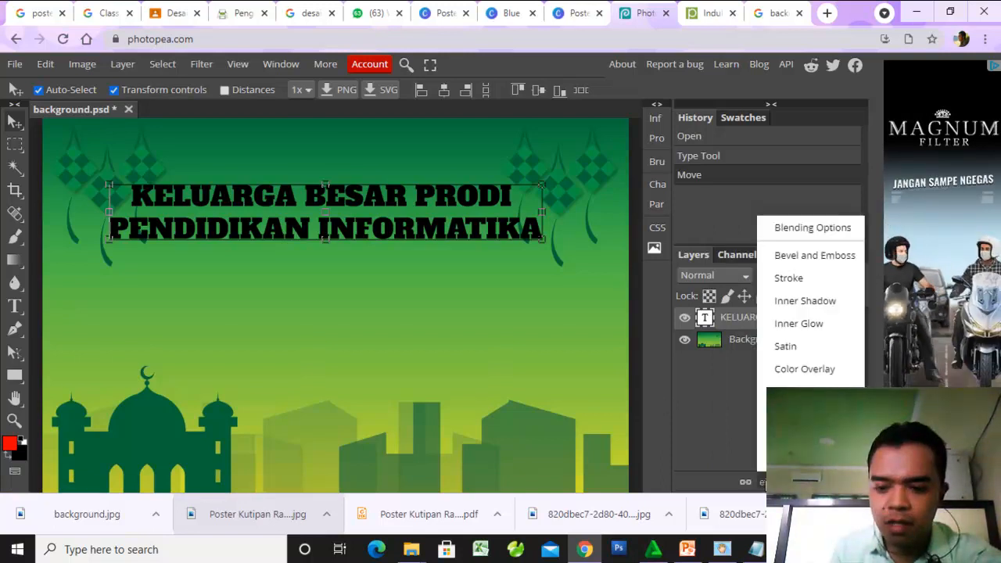
pyautogui.click(786, 373)
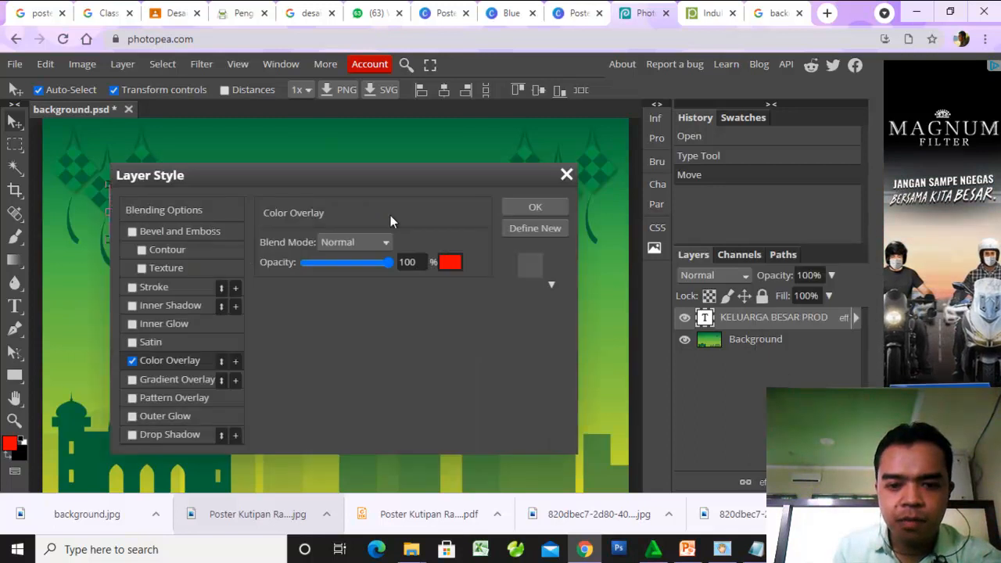
pyautogui.moveTo(399, 175); pyautogui.dragTo(793, 246)
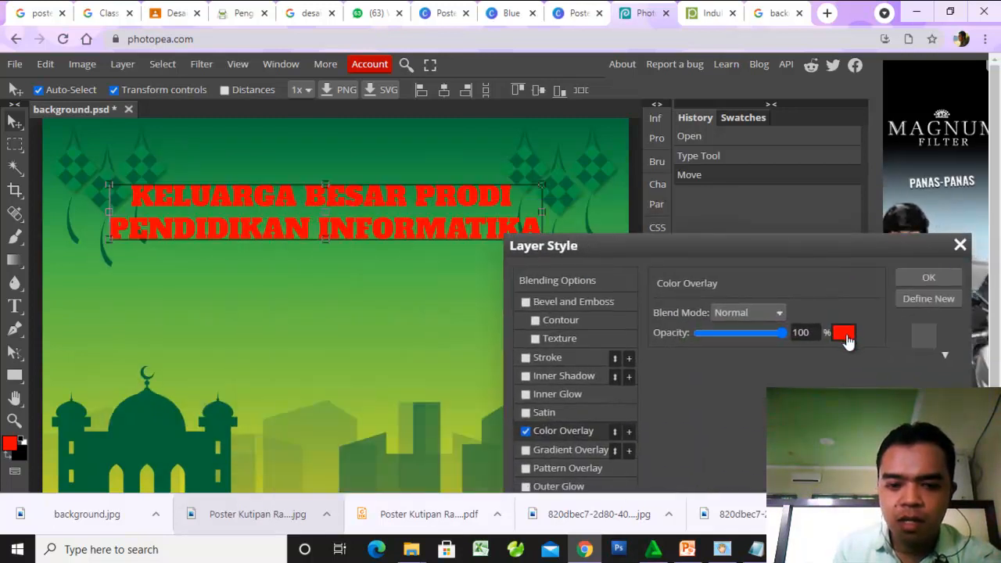
pyautogui.click(843, 333)
pyautogui.click(231, 310)
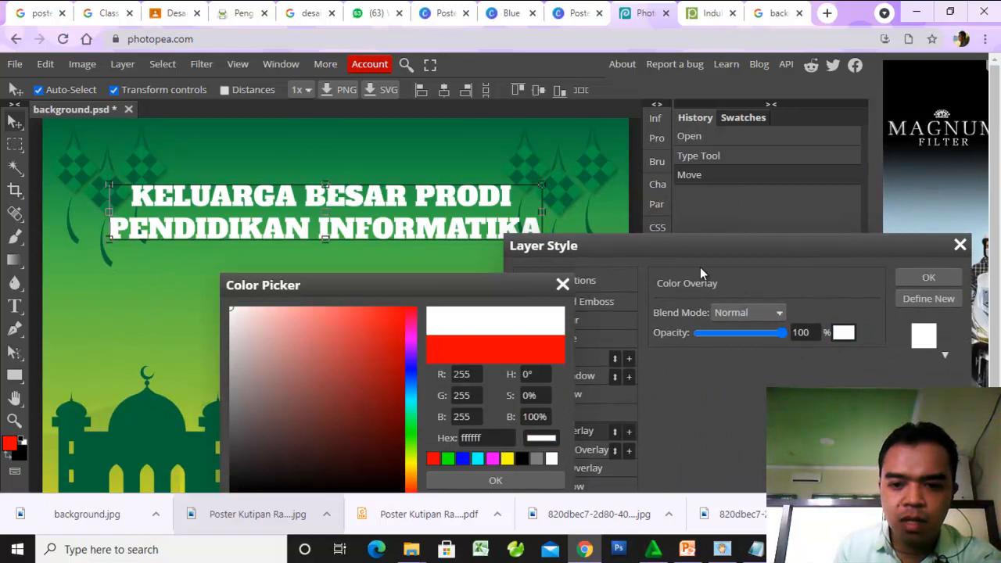
pyautogui.click(929, 278)
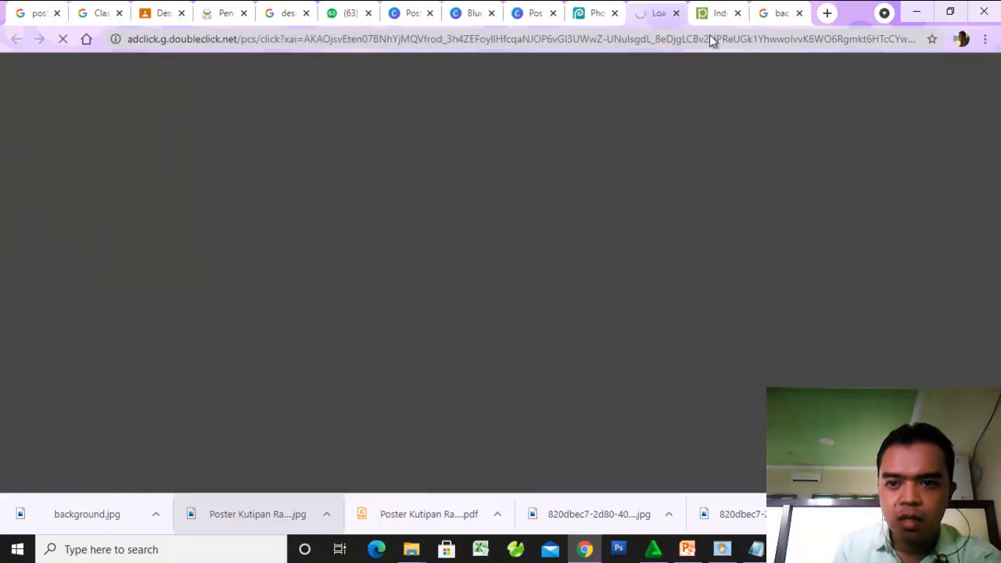
pyautogui.click(676, 14)
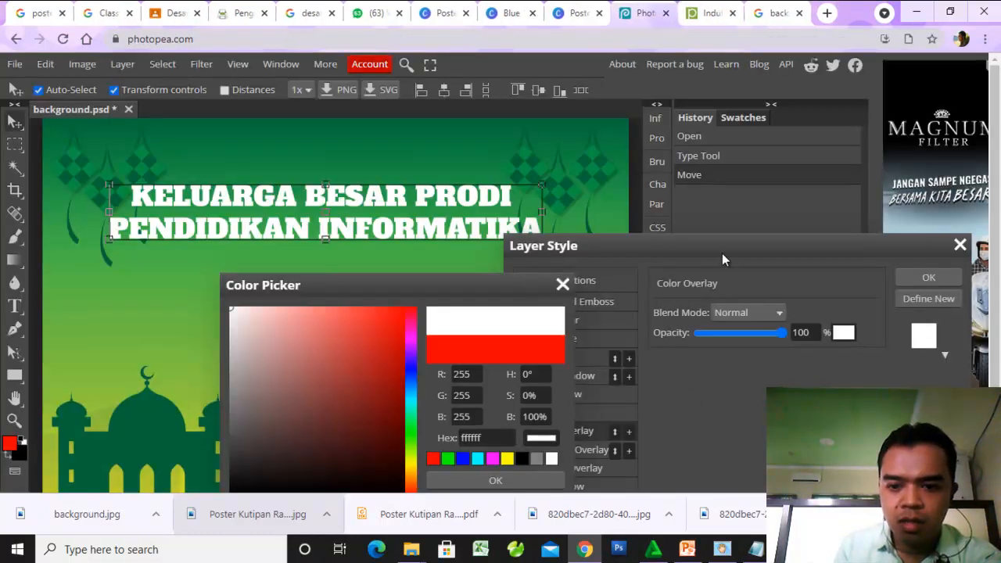
pyautogui.click(923, 283)
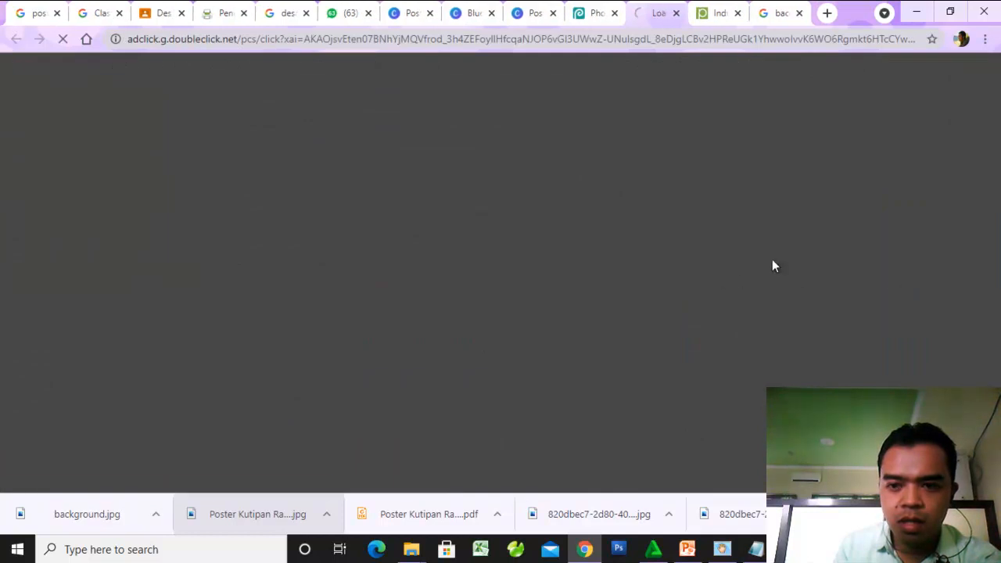
pyautogui.click(675, 13)
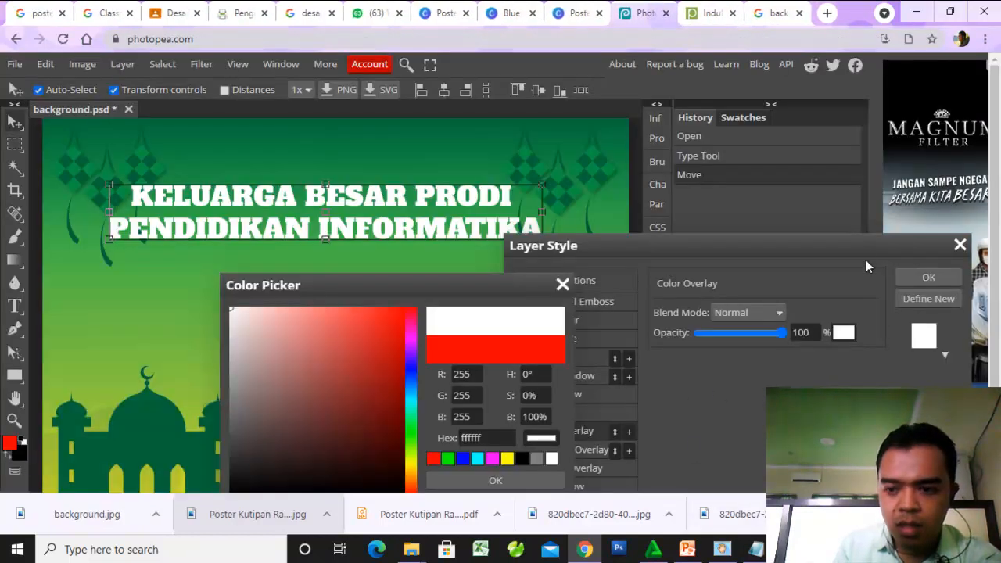
pyautogui.click(923, 280)
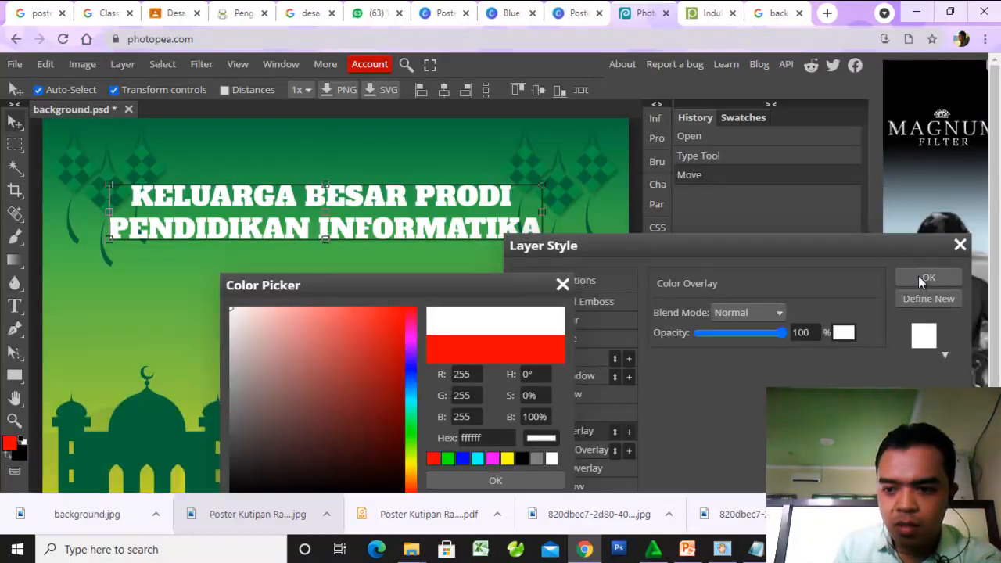
pyautogui.click(676, 14)
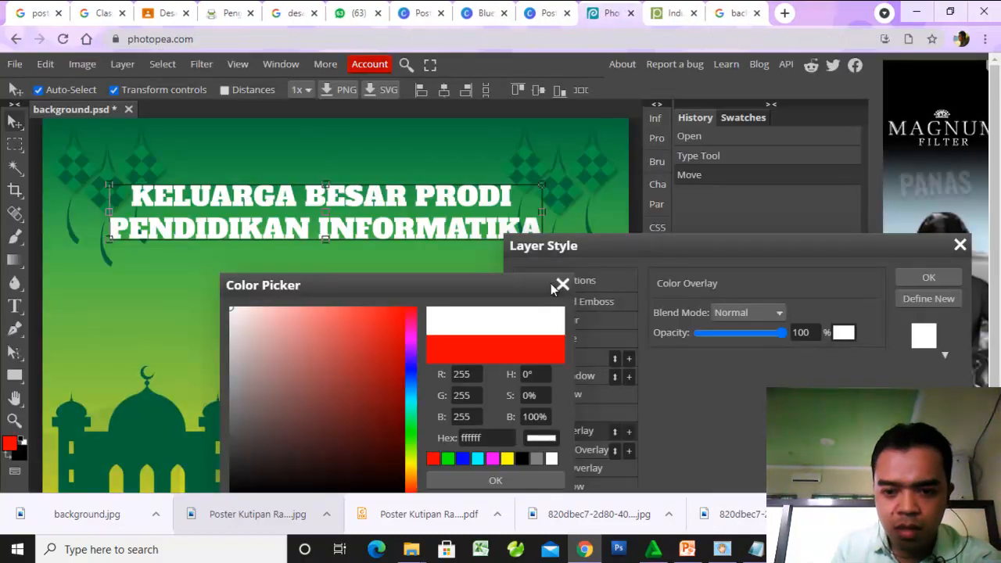
# - Accept the white overlay colour, add a black (000000) Stroke effect 4 px wide to the headline and apply the layer style
pyautogui.click(496, 480)
pyautogui.moveTo(664, 241); pyautogui.dragTo(690, 124)
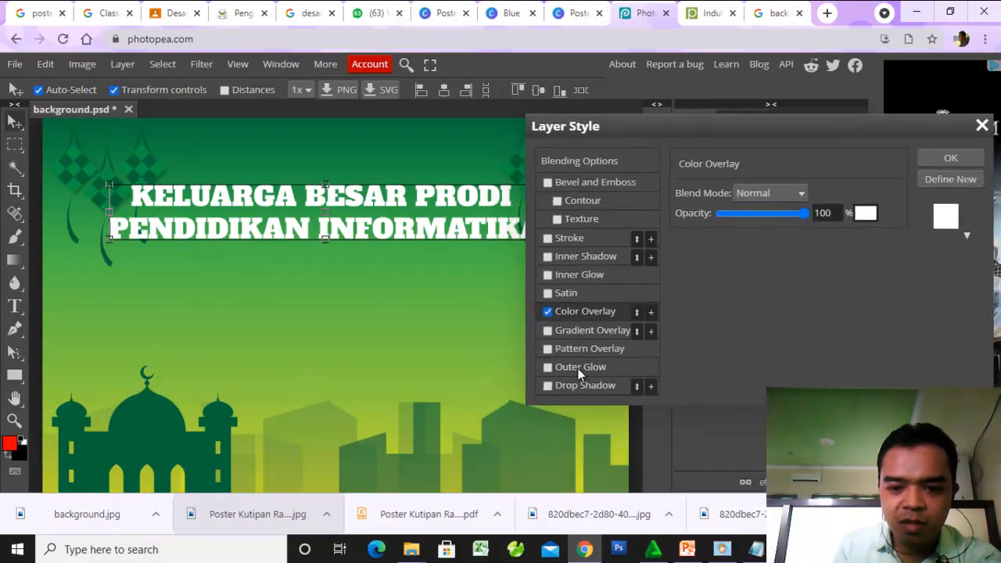
pyautogui.click(565, 238)
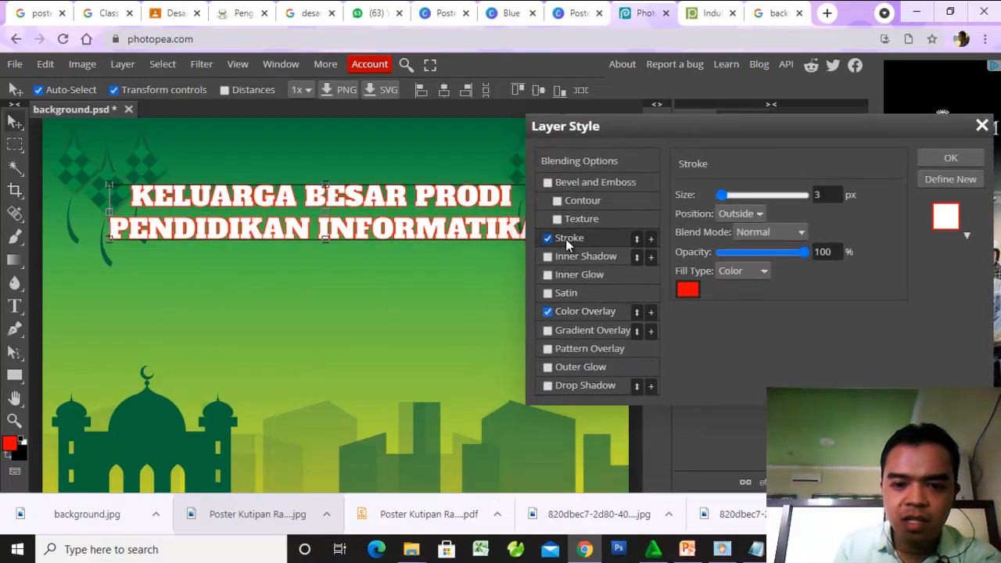
pyautogui.click(686, 292)
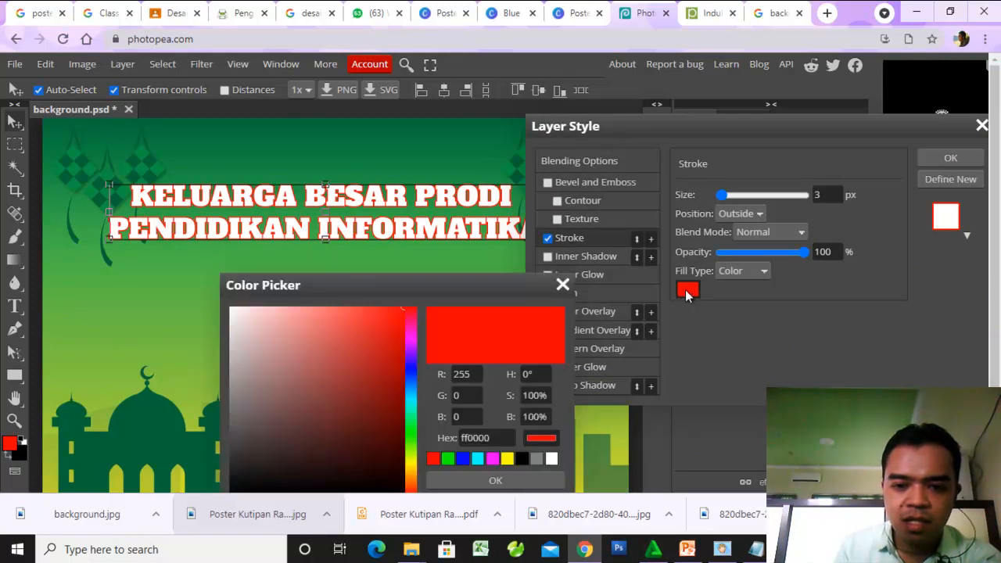
pyautogui.moveTo(412, 289); pyautogui.dragTo(615, 221)
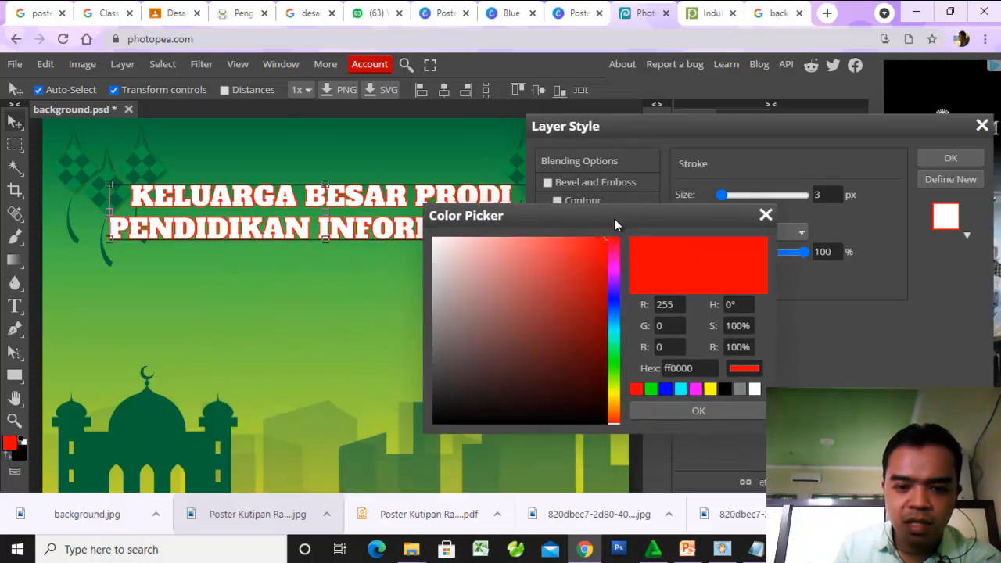
pyautogui.moveTo(546, 376); pyautogui.dragTo(409, 424)
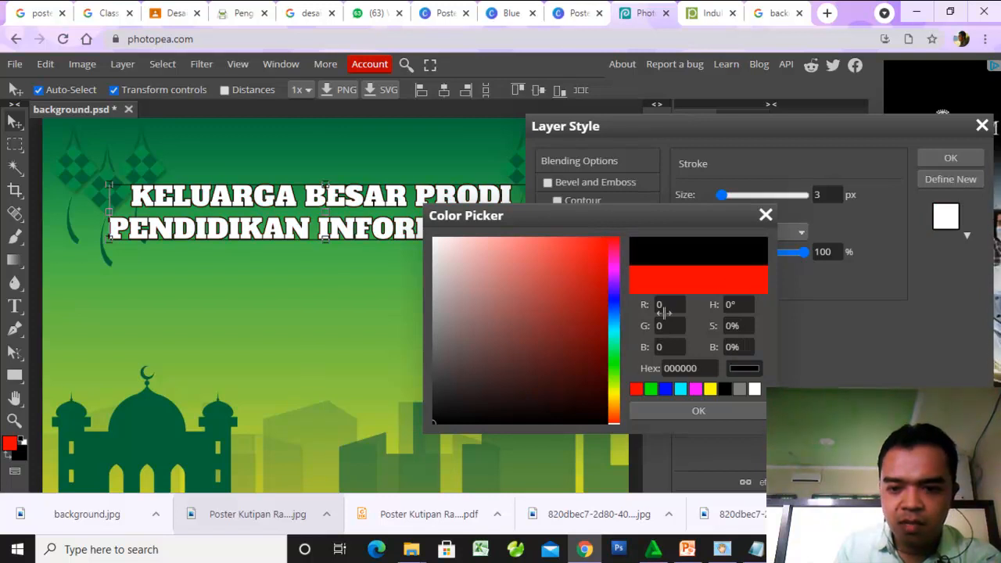
pyautogui.click(676, 411)
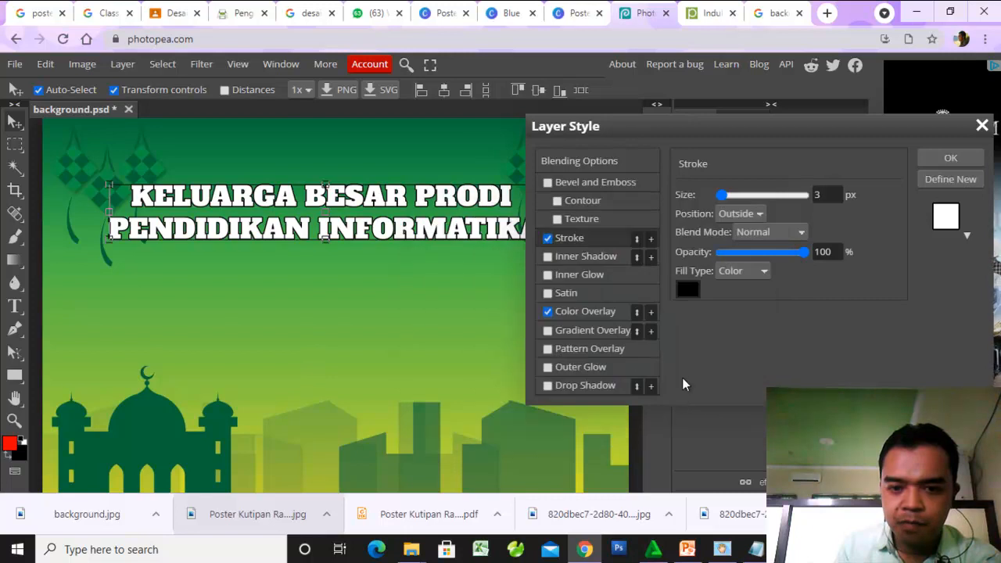
pyautogui.moveTo(723, 195); pyautogui.dragTo(721, 200)
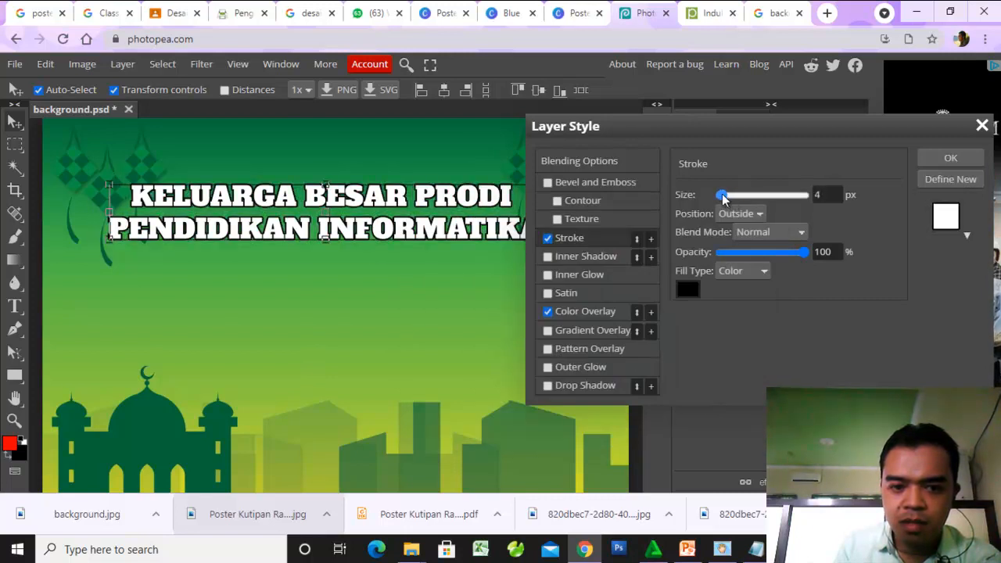
pyautogui.click(937, 154)
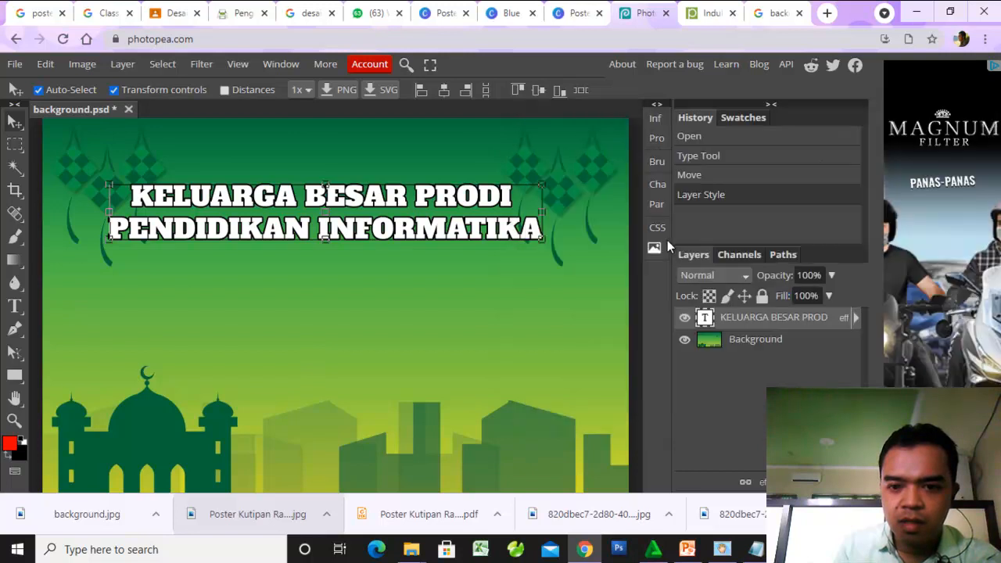
# - Look over the poster layout from the headline down to the mosque silhouette at the lower edge
pyautogui.click(570, 166)
pyautogui.scroll(-2, 369, 438)
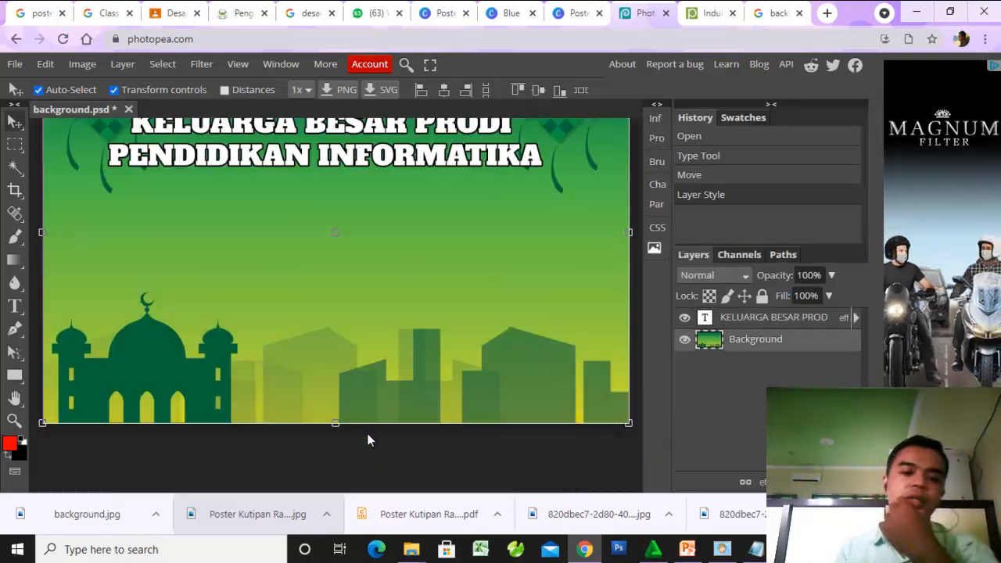
pyautogui.scroll(4, 369, 442)
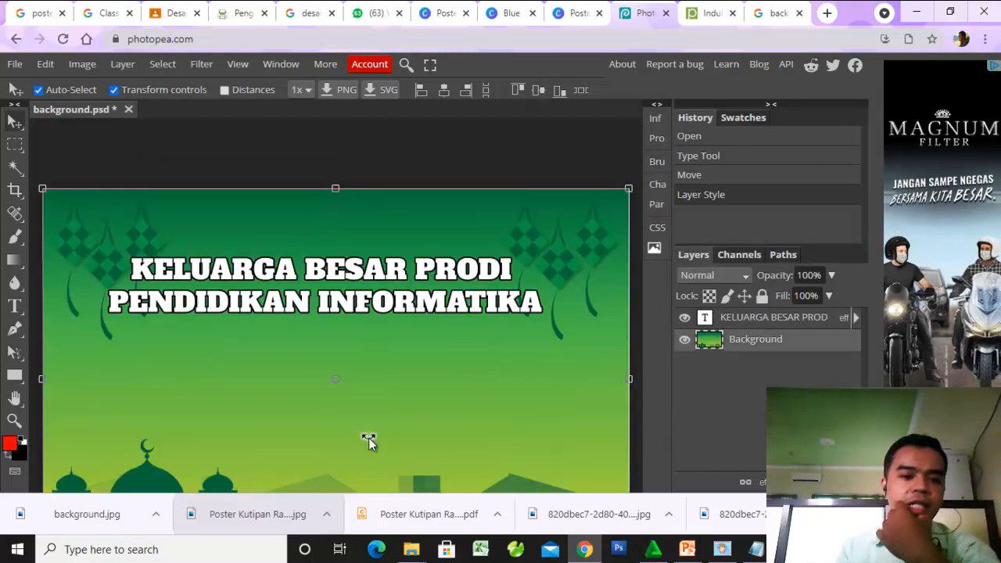
pyautogui.click(211, 306)
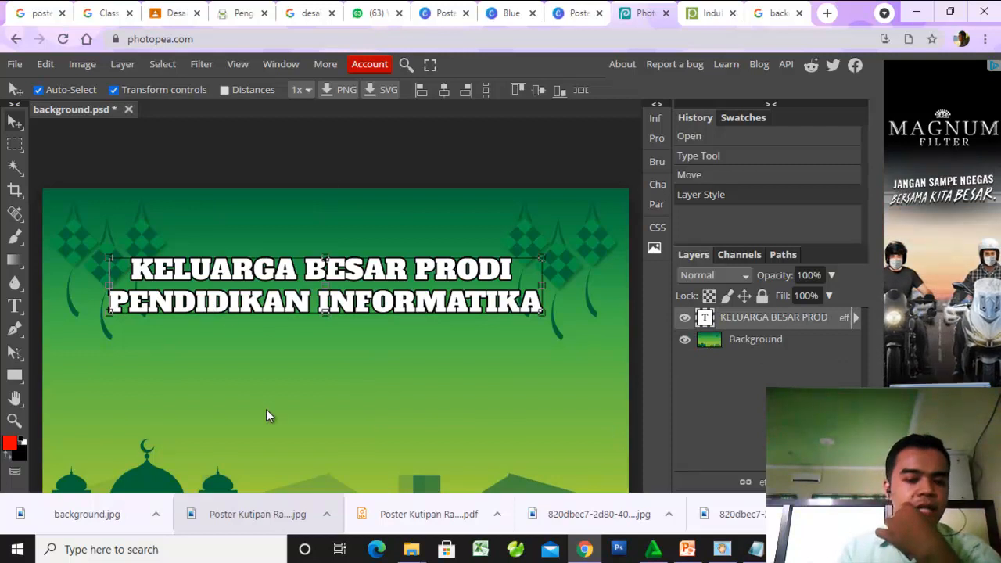
pyautogui.click(293, 398)
pyautogui.scroll(-4, 293, 398)
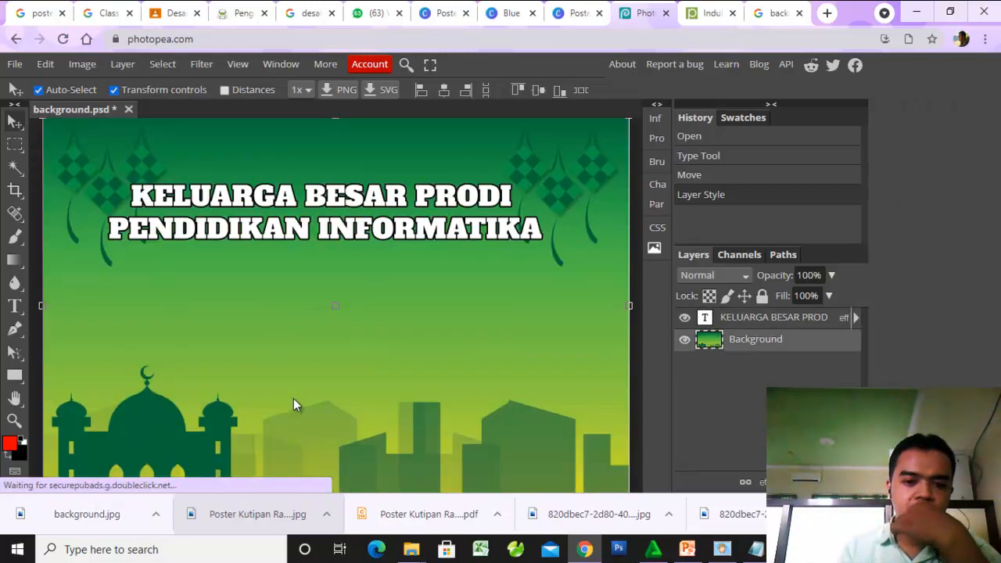
pyautogui.scroll(2, 294, 405)
pyautogui.scroll(-2, 293, 405)
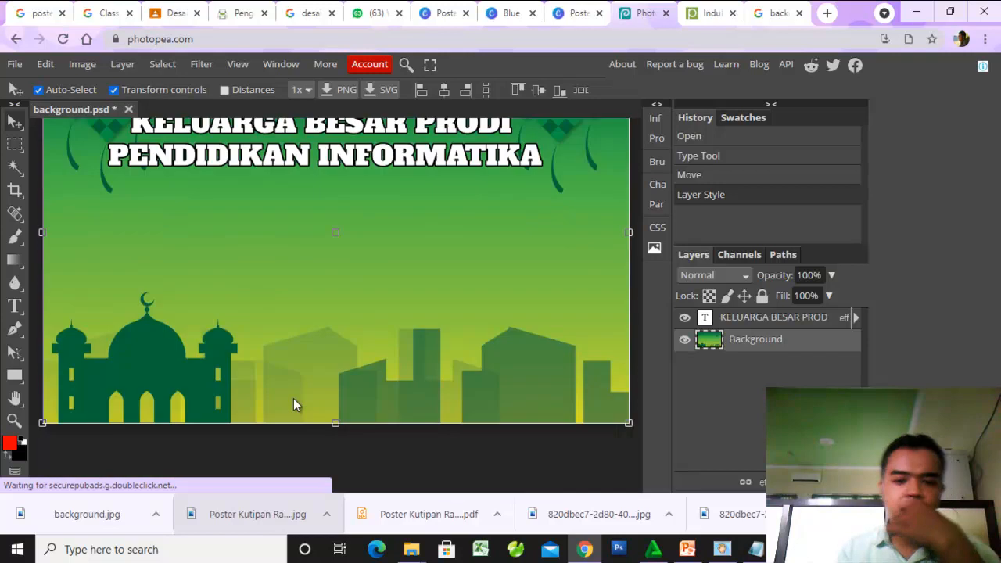
pyautogui.scroll(2, 293, 405)
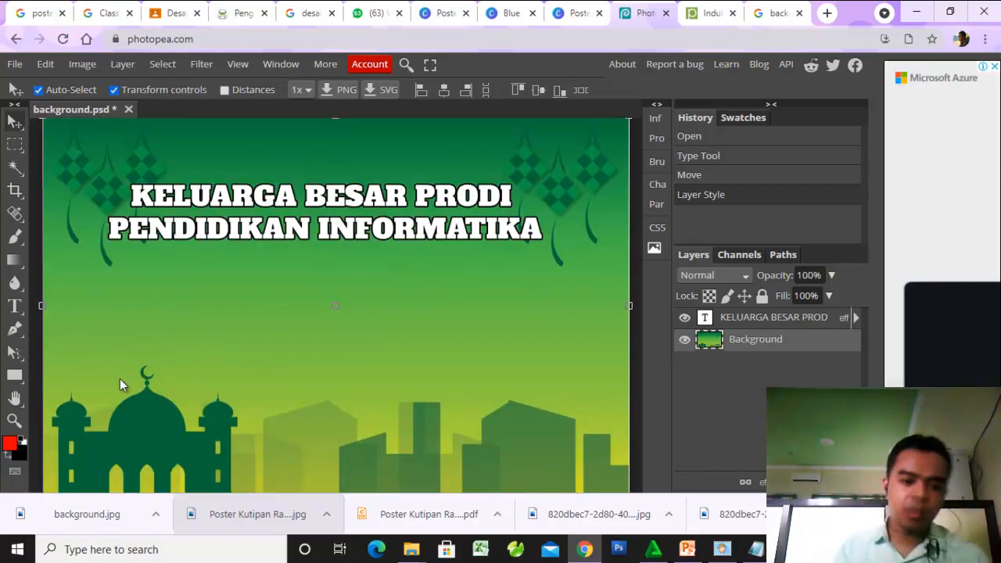
# - Place the INFISA logo image from the Downloads folder, scaled to about 42% in the poster's upper-left corner
pyautogui.moveTo(411, 549)
pyautogui.click(485, 492)
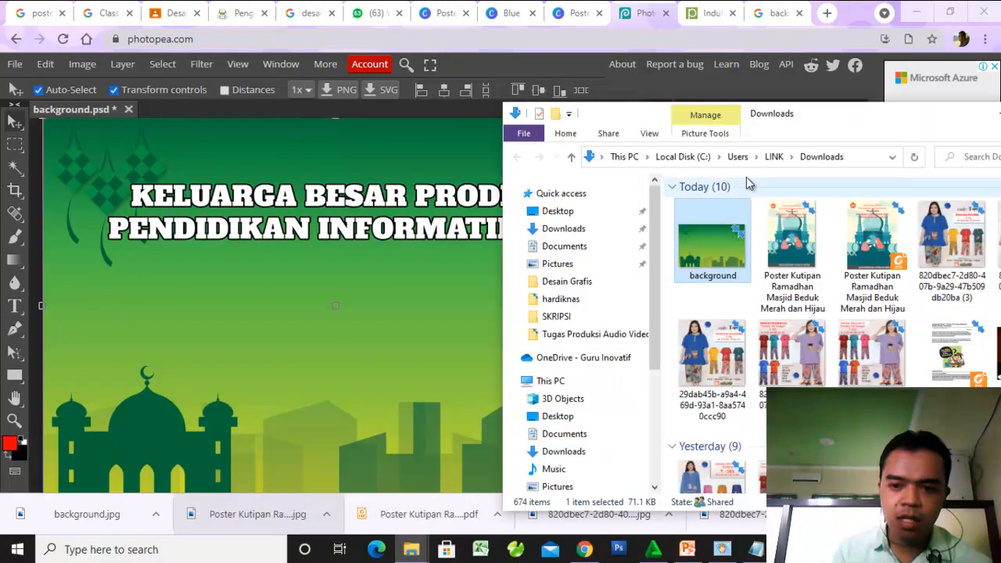
pyautogui.click(778, 369)
pyautogui.scroll(-3, 778, 369)
pyautogui.scroll(3, 777, 369)
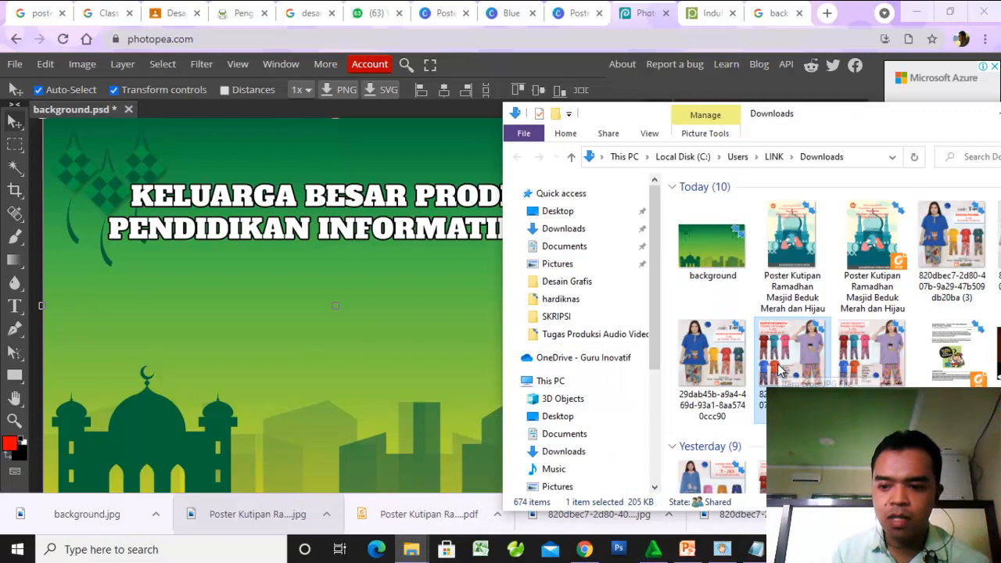
pyautogui.scroll(-10, 778, 369)
pyautogui.moveTo(700, 428); pyautogui.dragTo(304, 312)
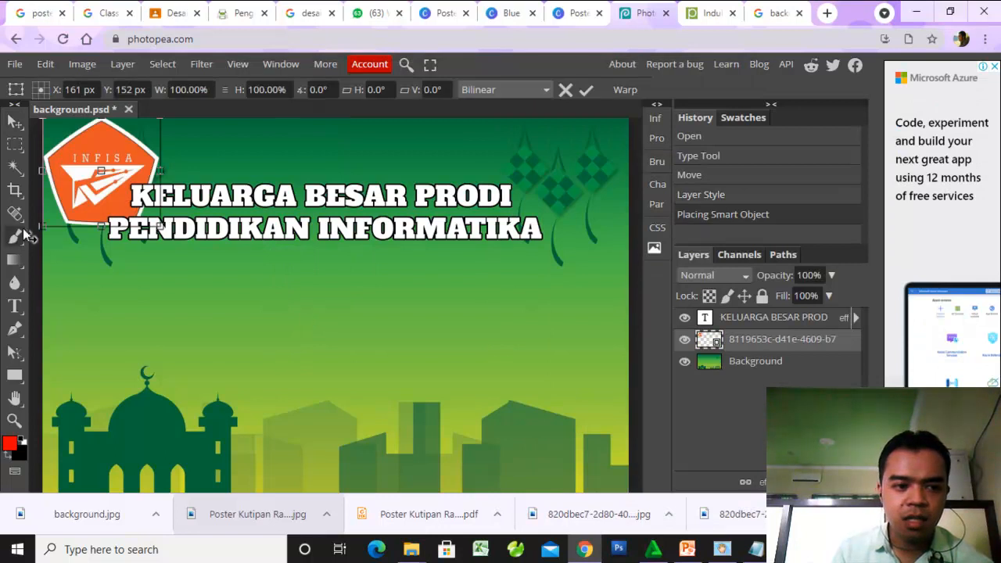
pyautogui.moveTo(52, 225); pyautogui.dragTo(91, 153)
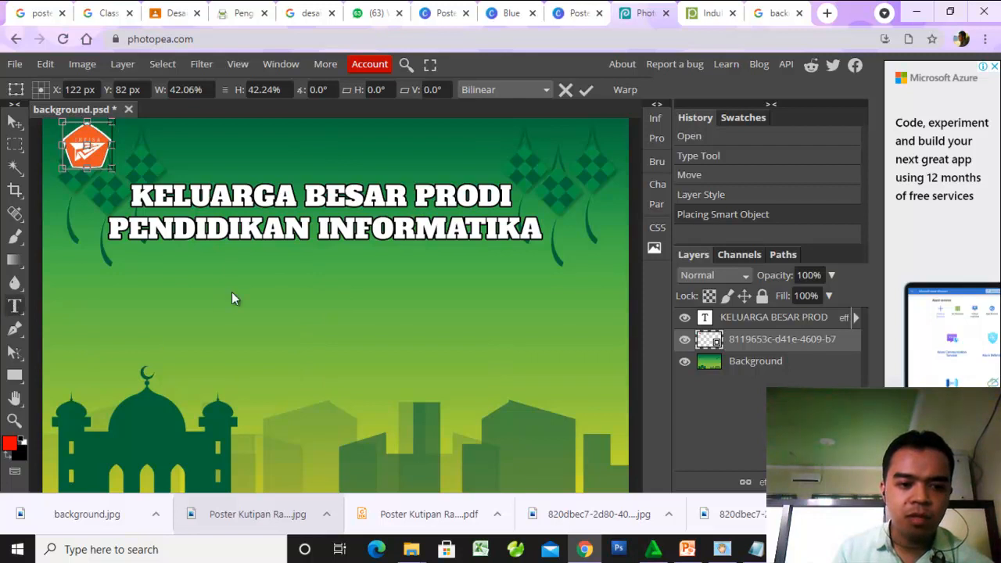
pyautogui.press('Return')
# - Add the text line "MENGUCAPKAN" below the headline and set its font to Alex Brush
pyautogui.click(261, 286)
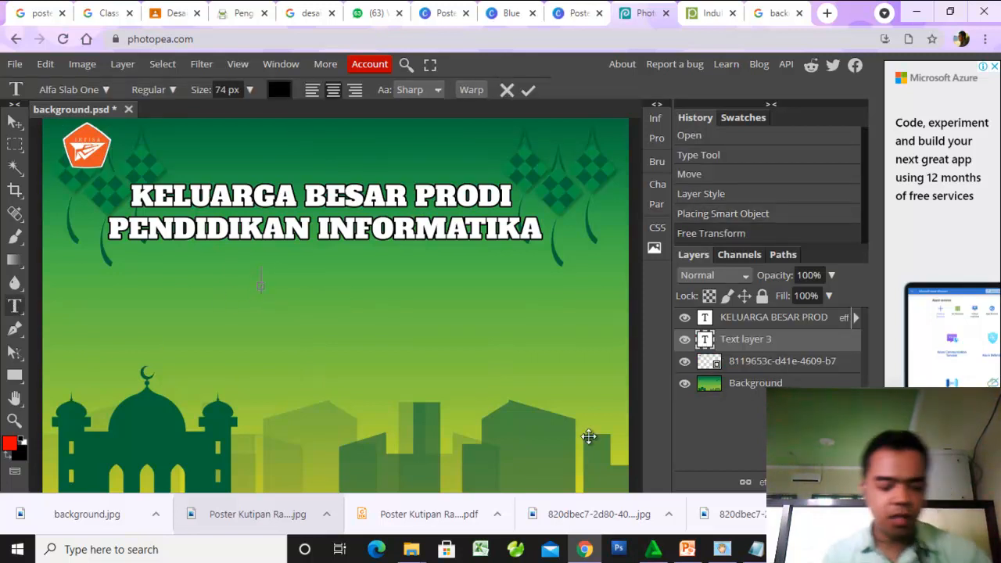
pyautogui.write('MENGUCAPKAN')
pyautogui.hotkey('ctrl', 'a')
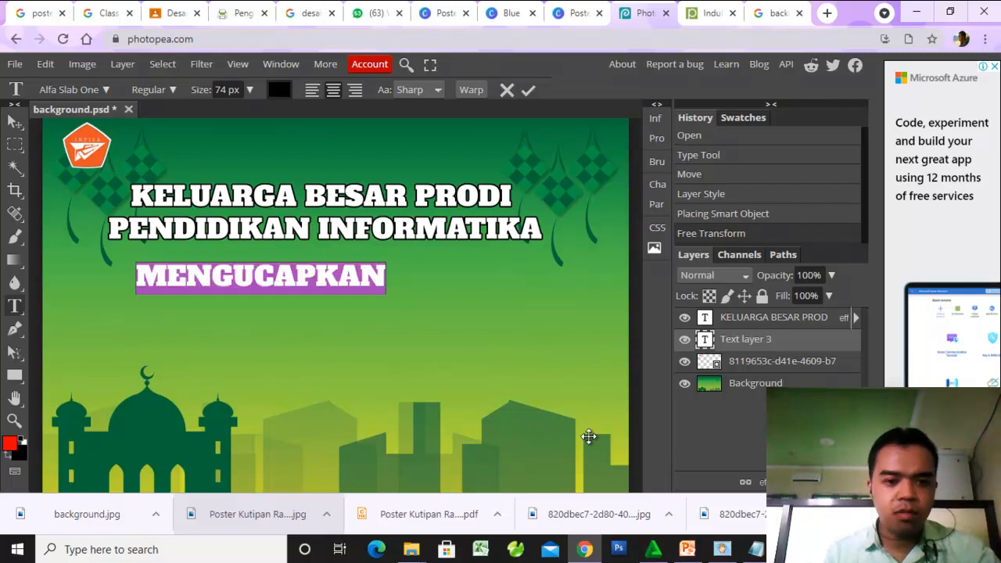
pyautogui.click(103, 91)
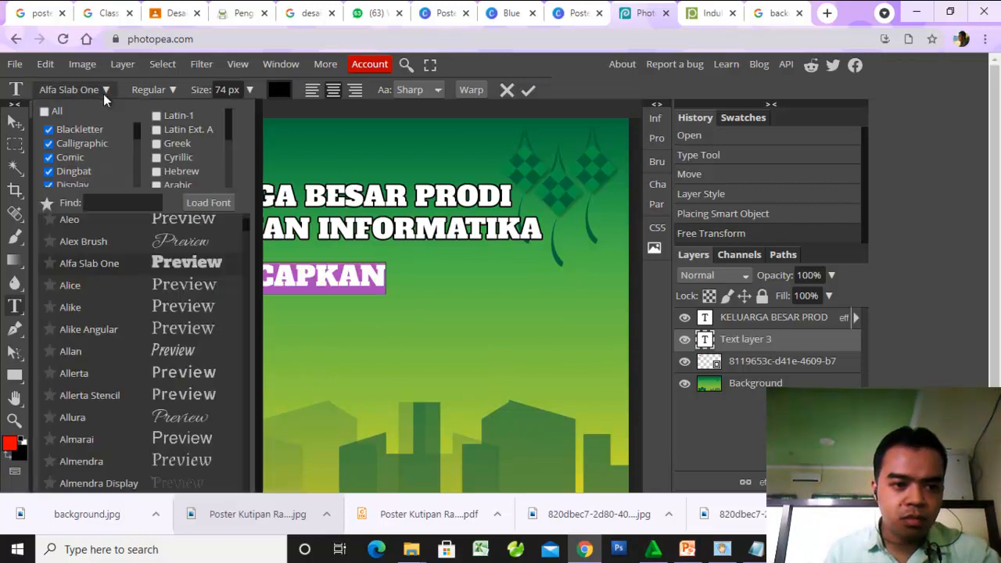
pyautogui.click(169, 243)
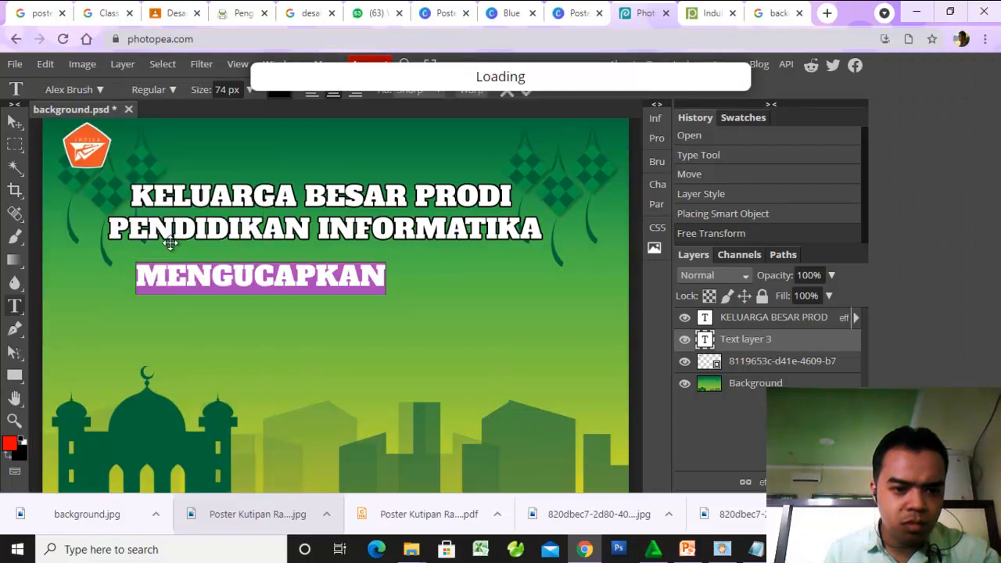
# - Change the font of the line below the headline to Engagement and retype it as "Mengucapkan"
pyautogui.click(103, 88)
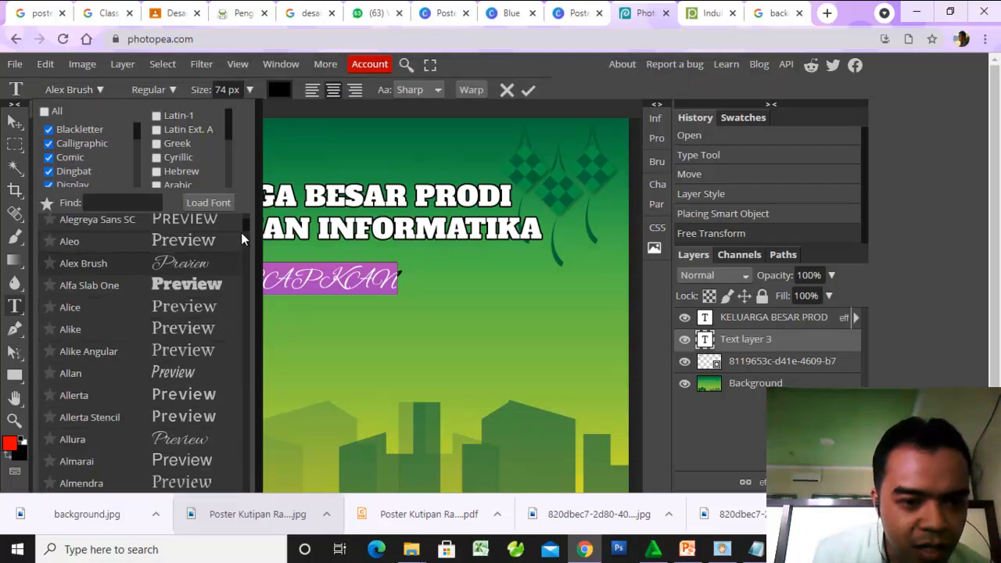
pyautogui.moveTo(243, 226); pyautogui.dragTo(245, 220)
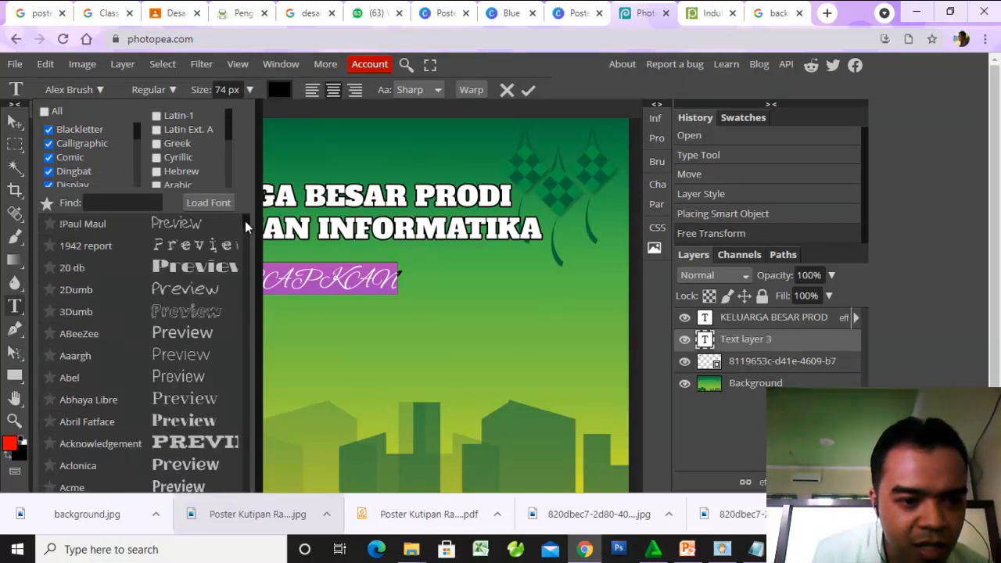
pyautogui.moveTo(239, 216); pyautogui.dragTo(255, 295)
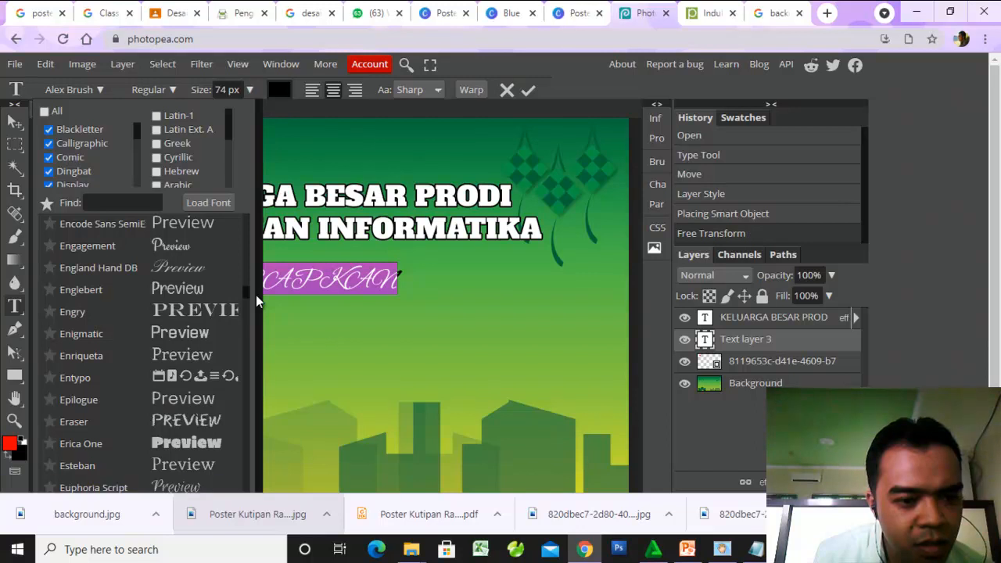
pyautogui.click(186, 246)
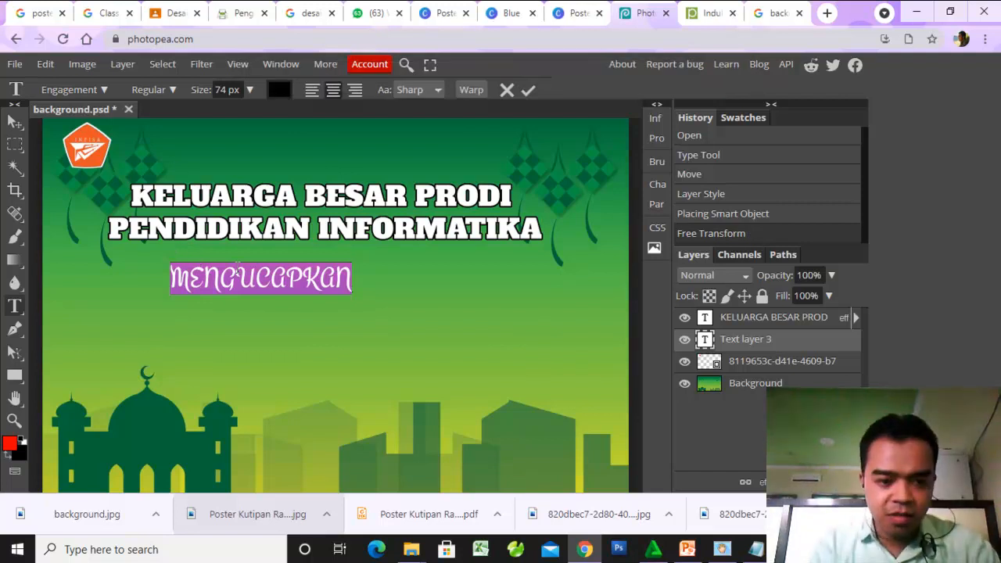
pyautogui.write('Mengucapkan')
# - Change the font of the "Mengucapkan" line to FontleroyBrown
pyautogui.hotkey('ctrl', 'a')
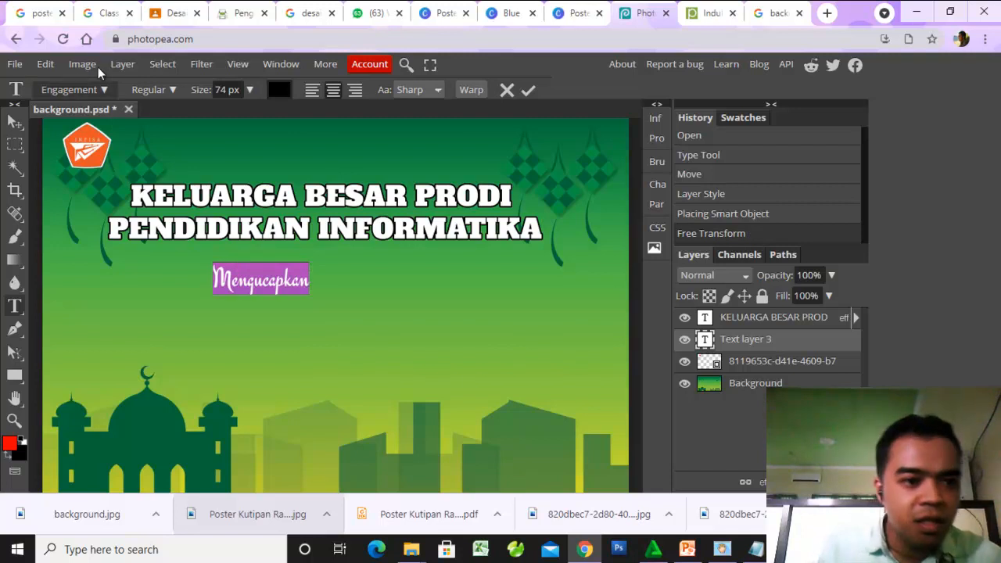
pyautogui.click(104, 90)
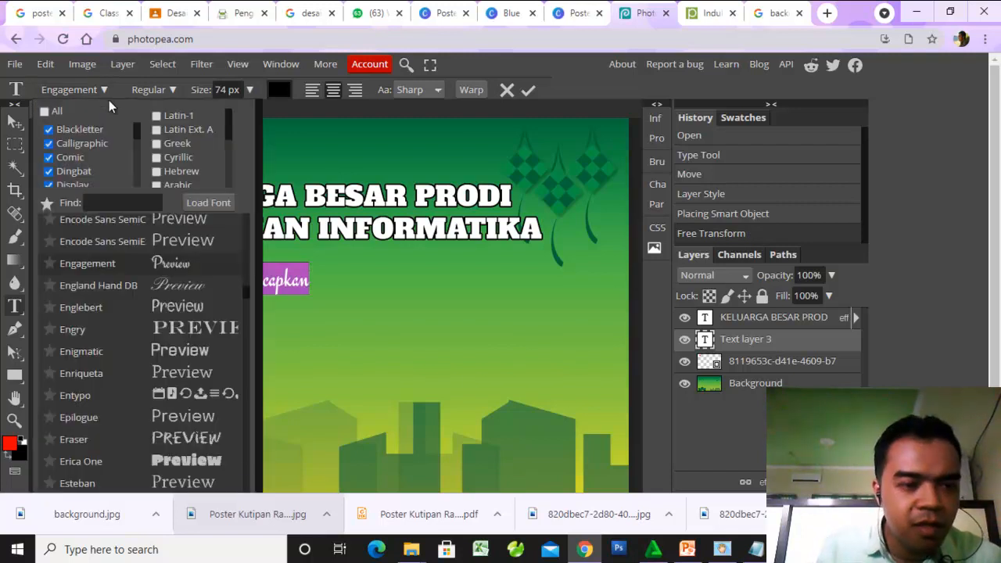
pyautogui.scroll(-1, 213, 384)
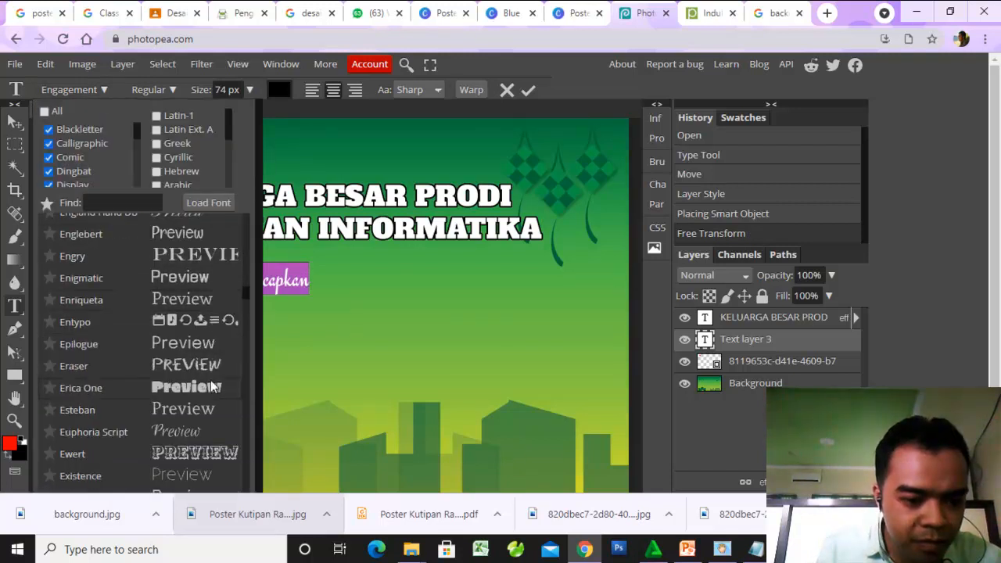
pyautogui.scroll(-3, 208, 407)
pyautogui.scroll(-6, 202, 432)
pyautogui.scroll(-10, 201, 430)
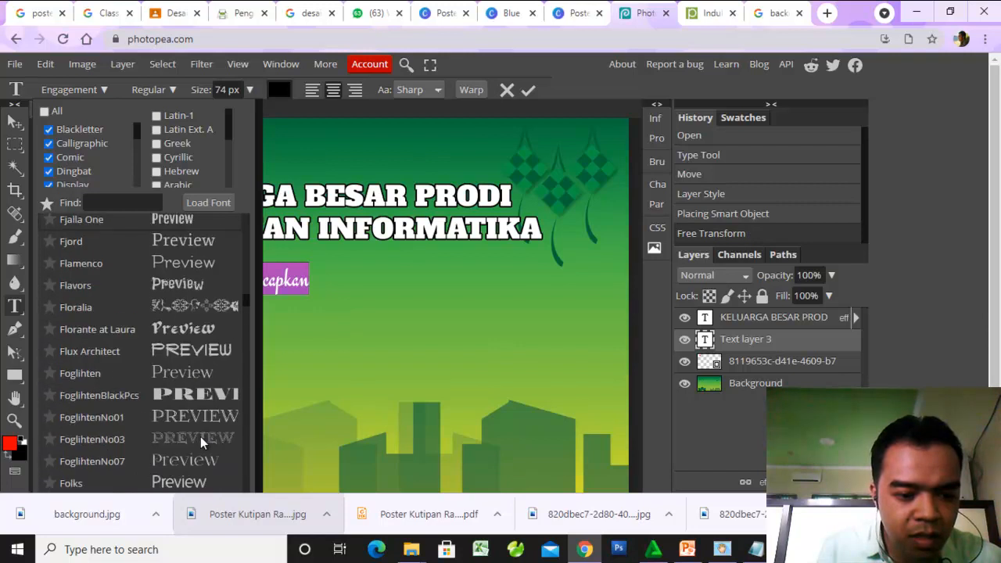
pyautogui.scroll(-3, 184, 313)
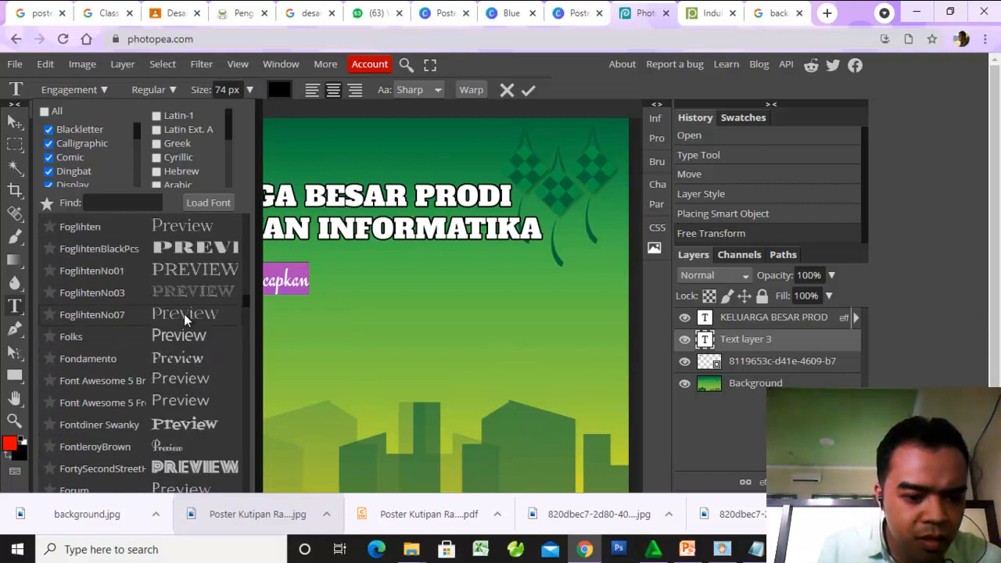
pyautogui.scroll(-1, 184, 314)
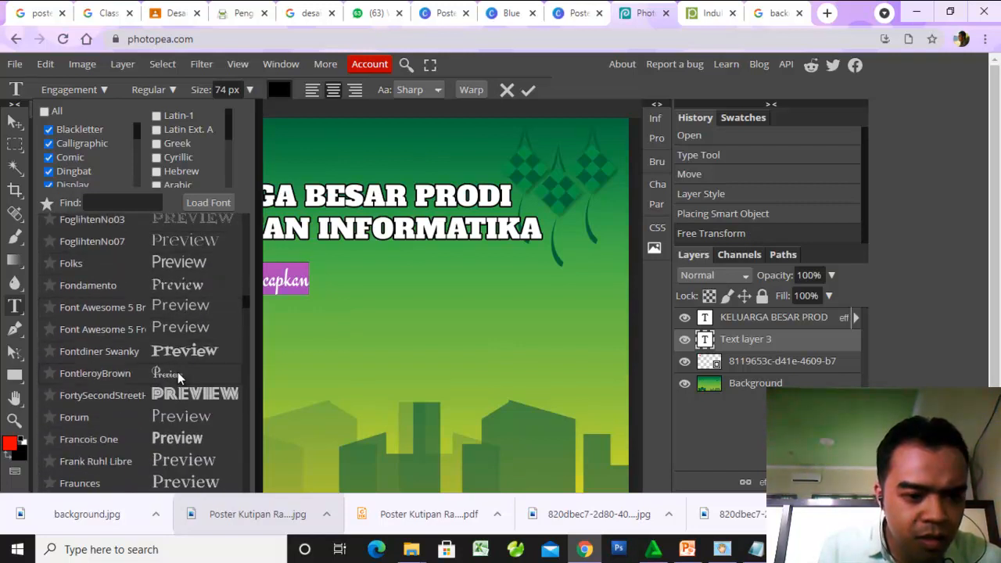
pyautogui.click(176, 373)
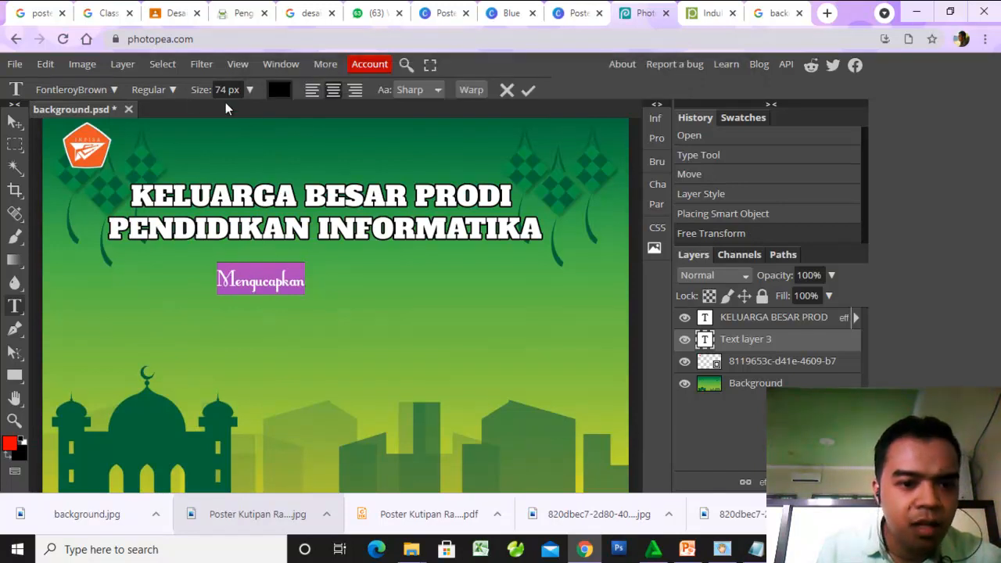
# - Enlarge the "Mengucapkan" line to 135 px and move it to roughly the middle beneath the headline
pyautogui.click(248, 90)
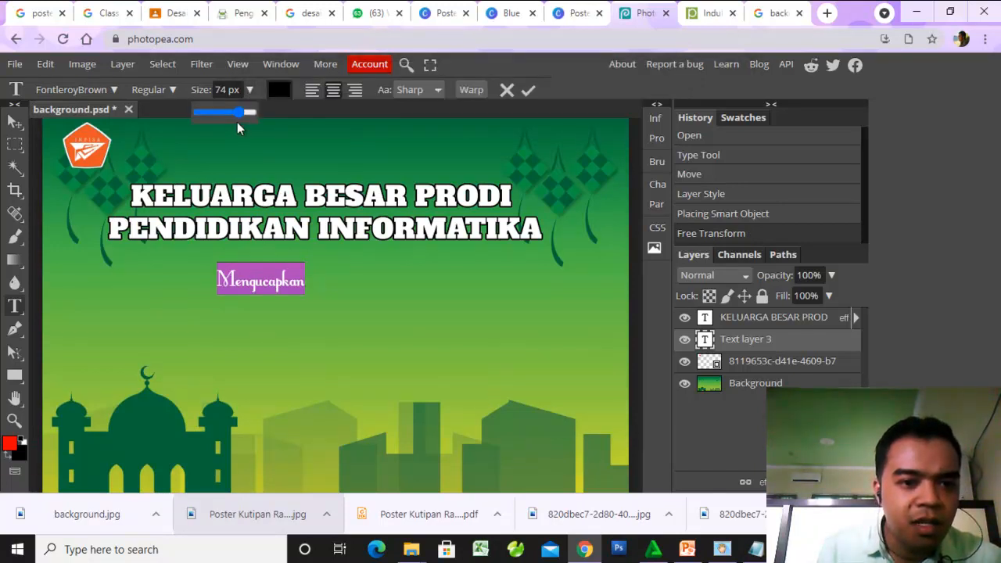
pyautogui.moveTo(238, 114); pyautogui.dragTo(249, 120)
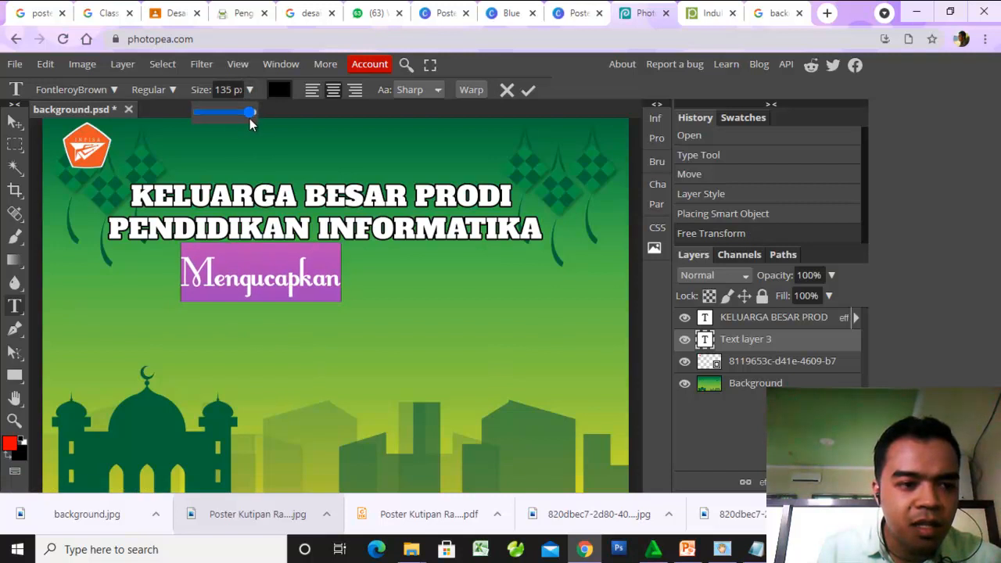
pyautogui.click(15, 128)
pyautogui.moveTo(267, 283); pyautogui.dragTo(350, 284)
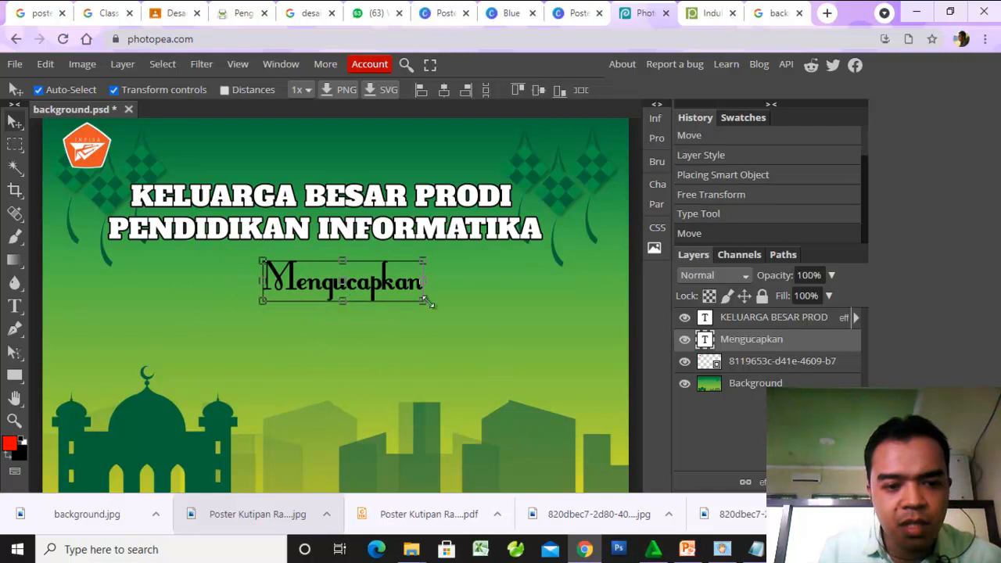
# - Apply a white Color Overlay at 100% opacity to the "Mengucapkan" text layer
pyautogui.click(484, 294)
pyautogui.click(390, 285)
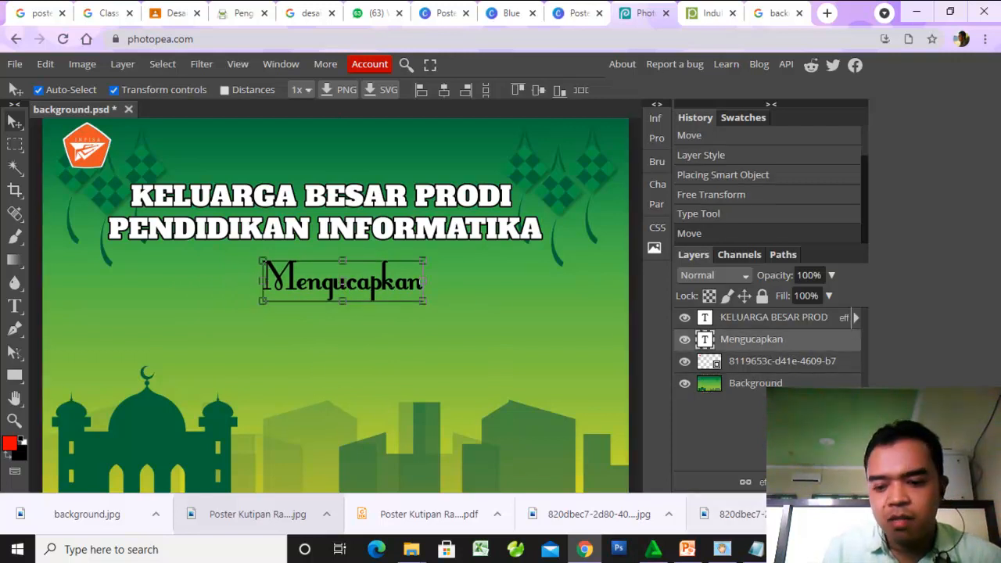
pyautogui.click(762, 482)
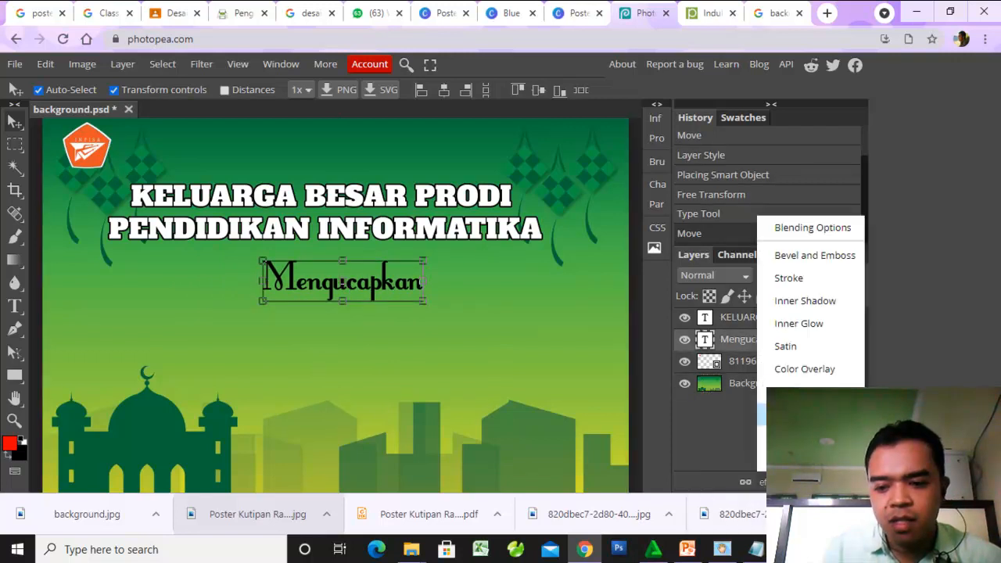
pyautogui.click(774, 370)
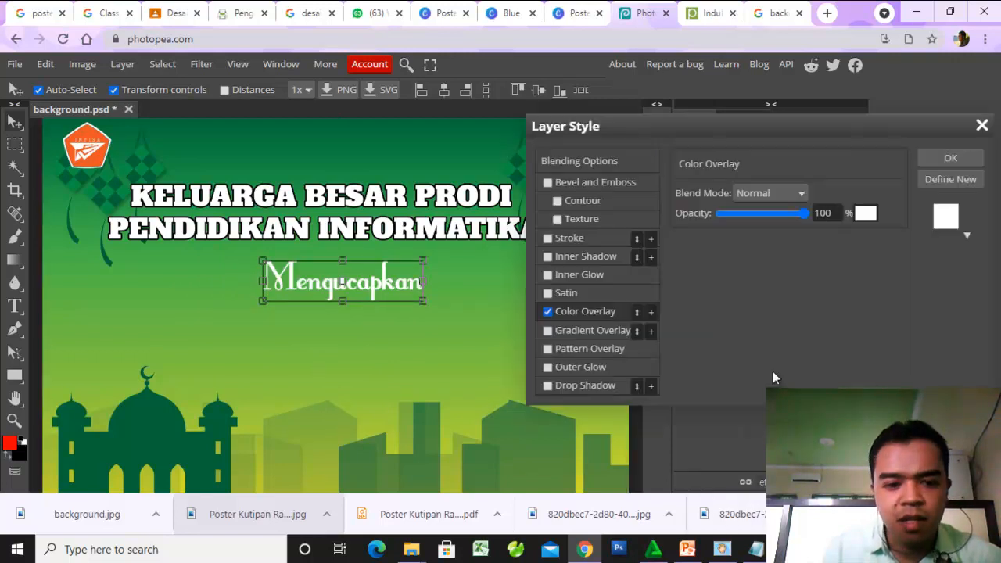
pyautogui.click(950, 158)
pyautogui.click(576, 279)
# - Duplicate the two-line headline layer and place the copy directly below "Mengucapkan"
pyautogui.scroll(-3, 451, 293)
pyautogui.scroll(3, 451, 294)
pyautogui.click(393, 232)
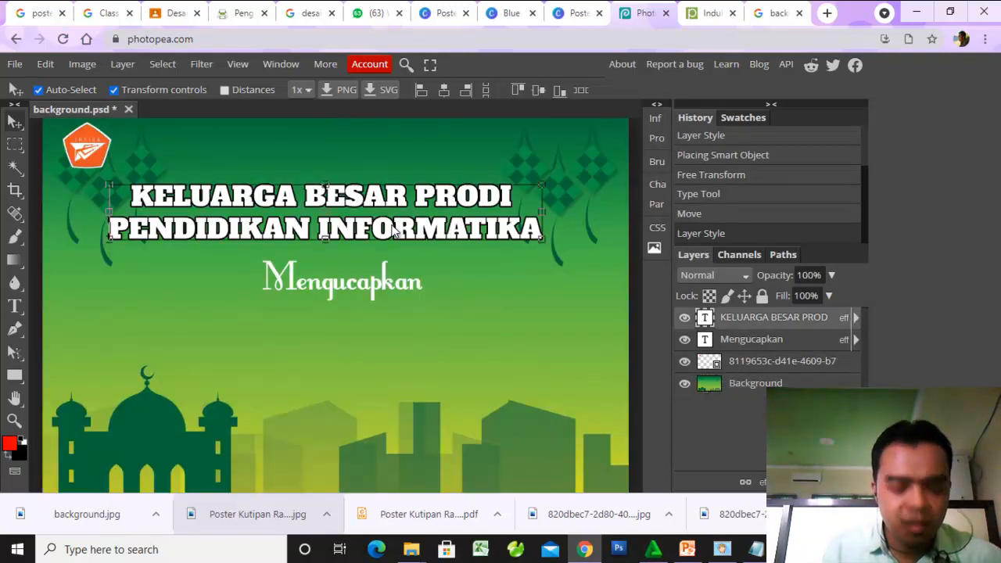
pyautogui.keyDown('alt'); pyautogui.moveTo(396, 231); pyautogui.dragTo(417, 349); pyautogui.keyUp('alt')
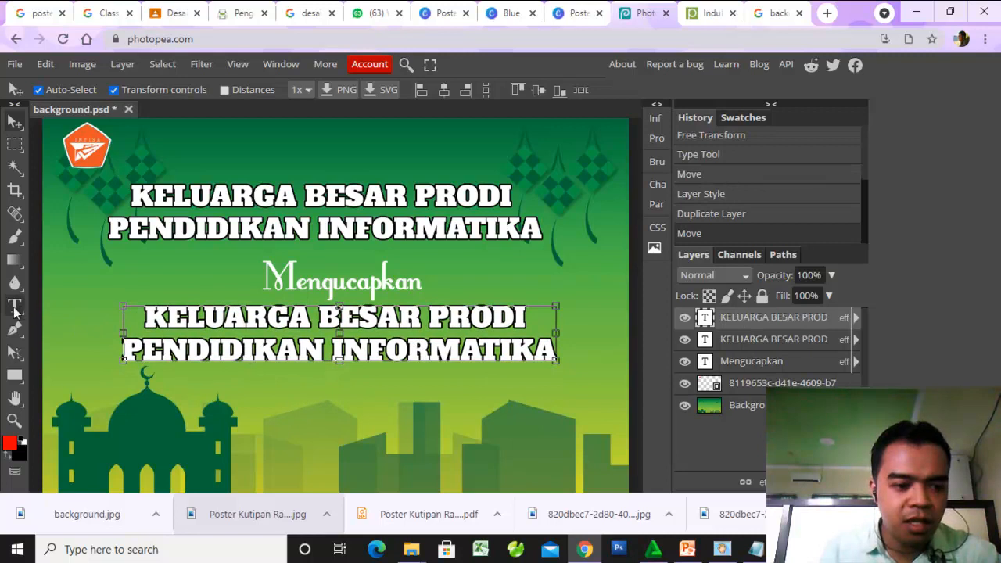
# - Replace the entire text of the duplicated headline with the word "Selamat", capitalized
pyautogui.click(14, 307)
pyautogui.moveTo(146, 317); pyautogui.dragTo(558, 345)
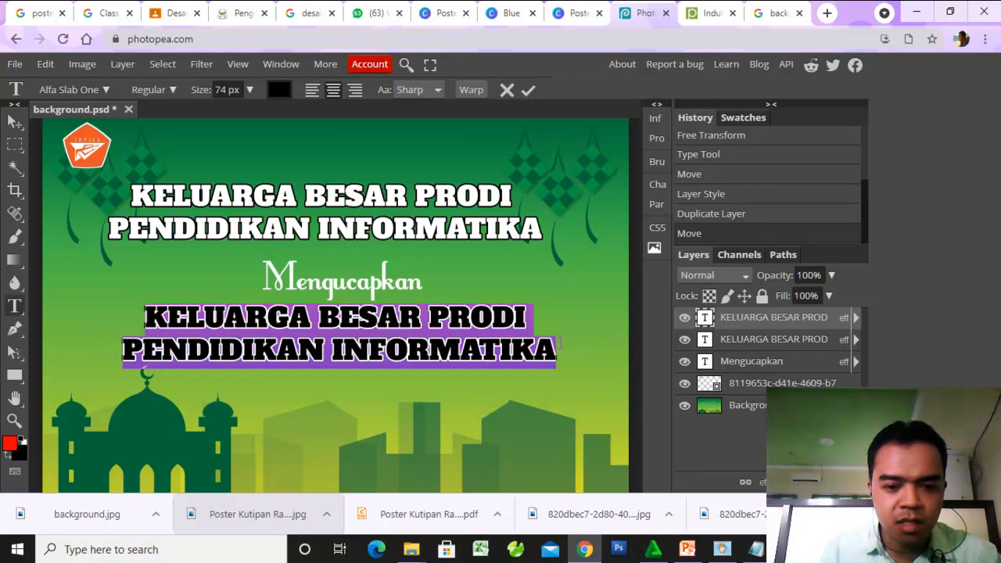
pyautogui.write('selamat')
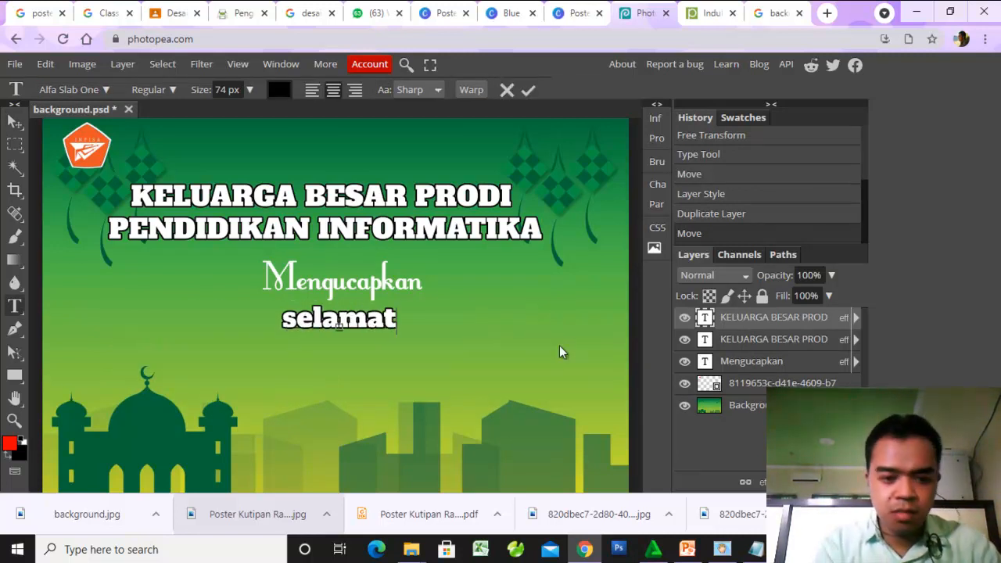
pyautogui.press('BackSpace')
pyautogui.press('BackSpace')
pyautogui.press('BackSpace')
pyautogui.press('BackSpace')
pyautogui.press('BackSpace')
pyautogui.press('BackSpace')
pyautogui.press('BackSpace')
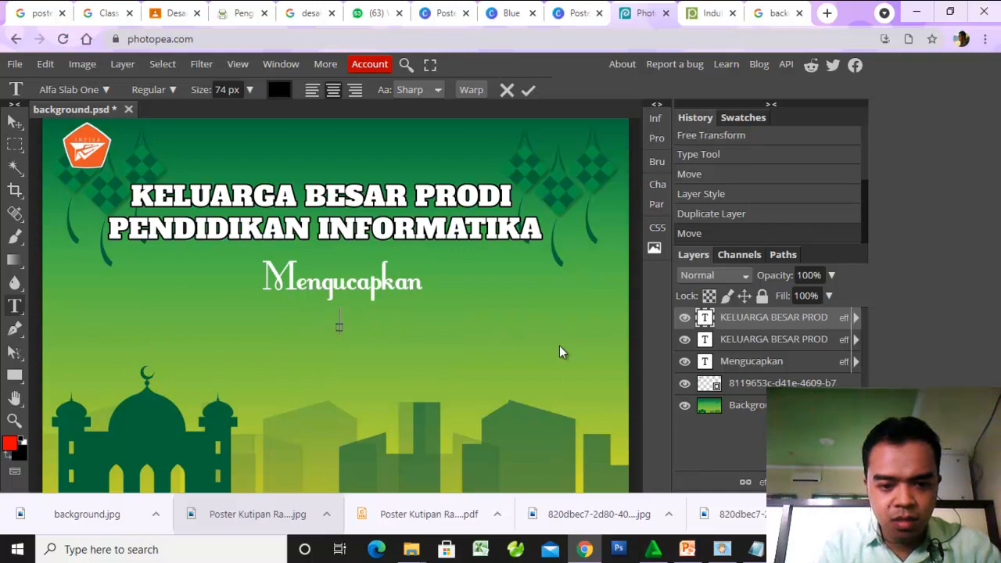
pyautogui.write('s')
pyautogui.press('BackSpace')
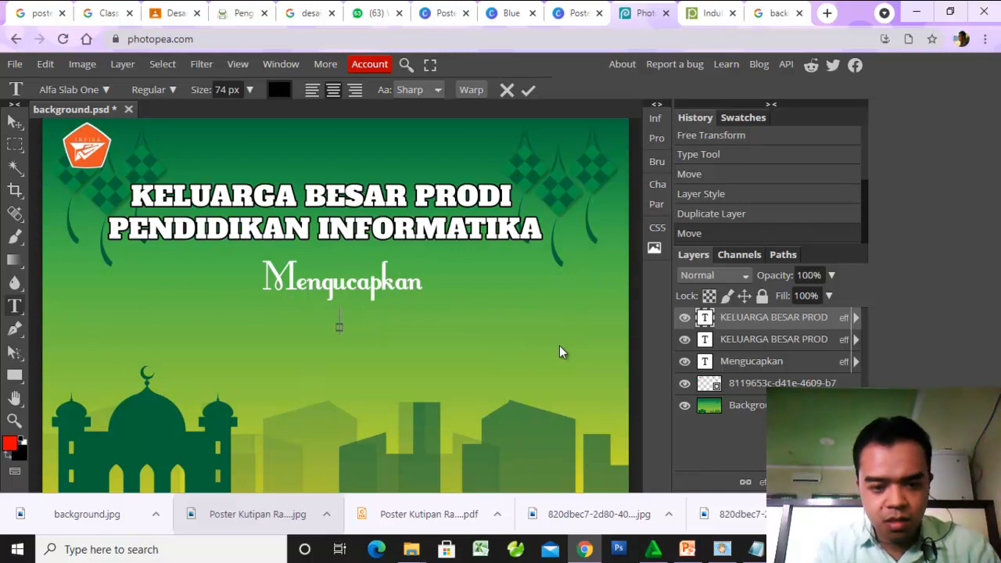
pyautogui.write('Selama')
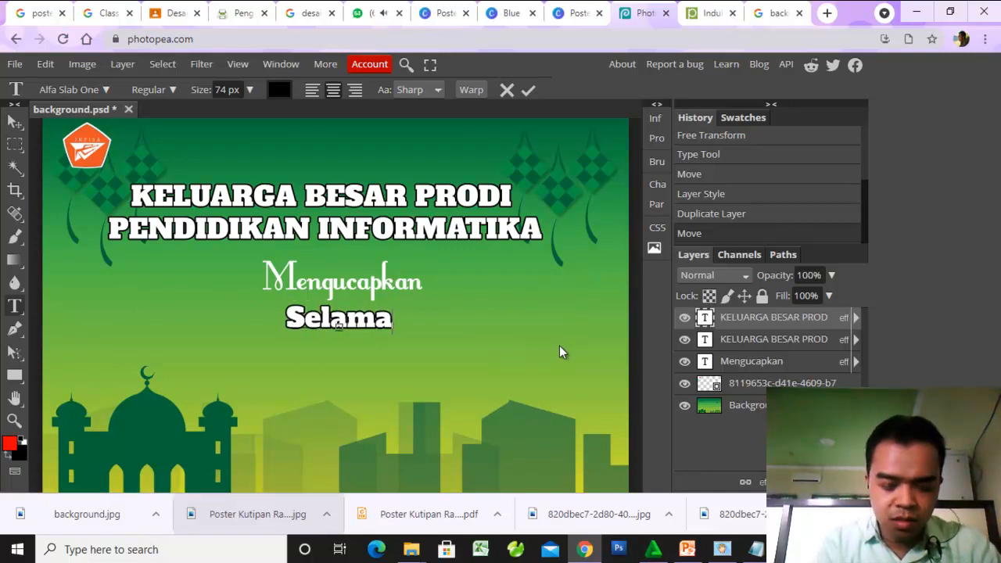
pyautogui.write('t hari')
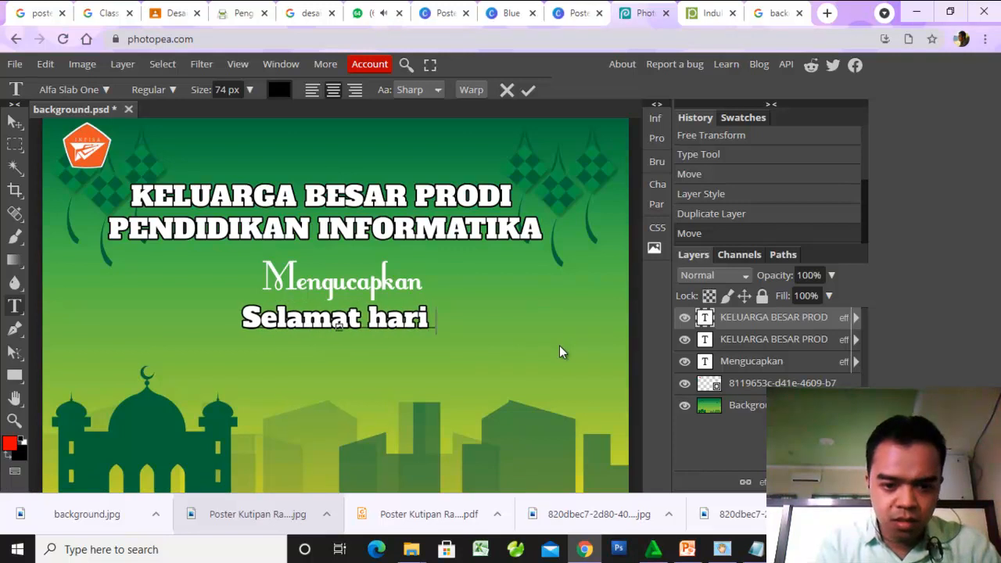
# - Extend the greeting's first line so that it reads "Selamat Hari Raya"
pyautogui.press('BackSpace')
pyautogui.press('BackSpace')
pyautogui.press('BackSpace')
pyautogui.press('BackSpace')
pyautogui.write('H')
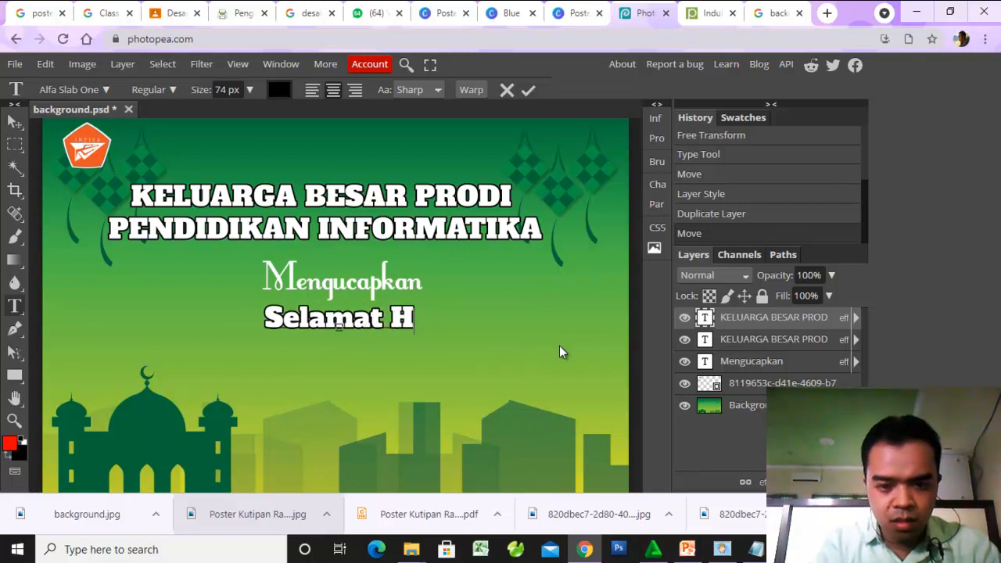
pyautogui.write('ari ')
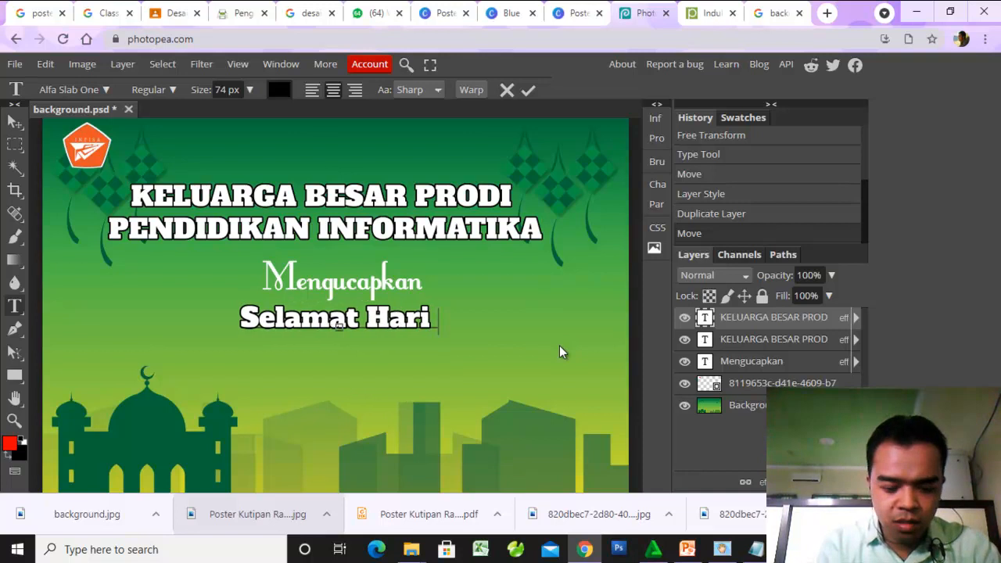
pyautogui.write('Yara.')
pyautogui.press('BackSpace')
pyautogui.press('BackSpace')
pyautogui.press('BackSpace')
pyautogui.press('BackSpace')
pyautogui.press('BackSpace')
pyautogui.write('R')
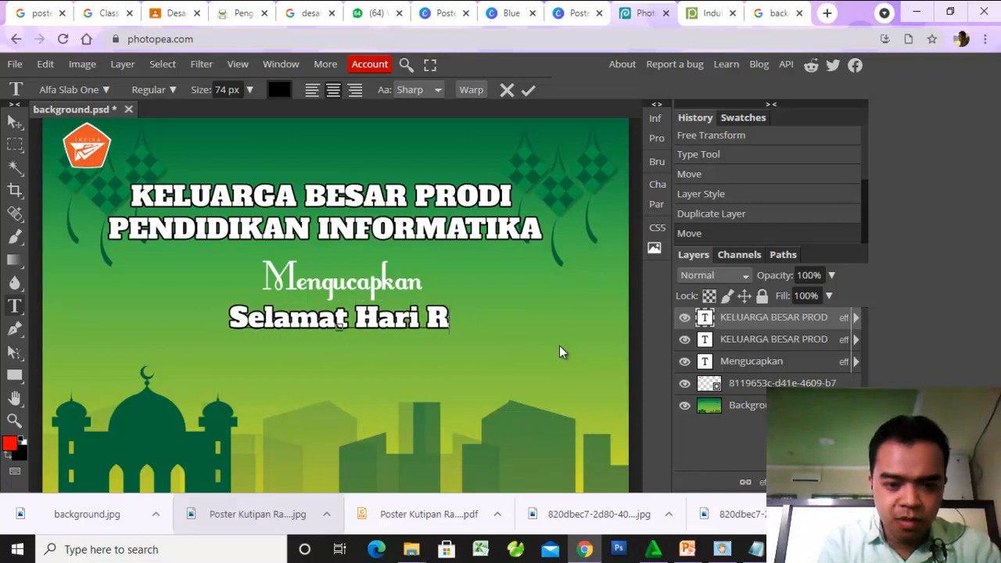
pyautogui.write('aya')
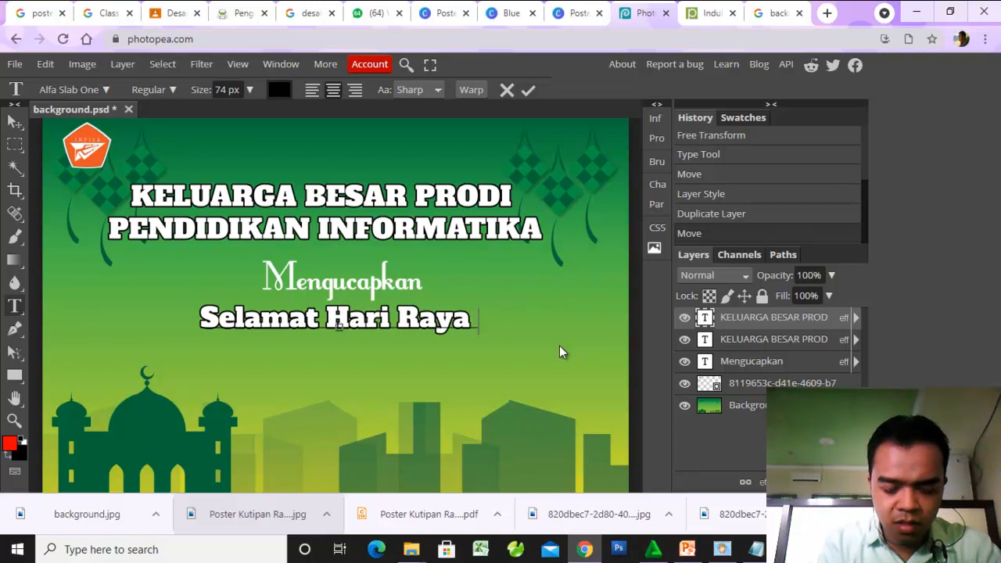
# - Add a second line "Idul Fitri 1442 H / 2021" to the greeting, commit the text and keep its layer selected
pyautogui.press('Return')
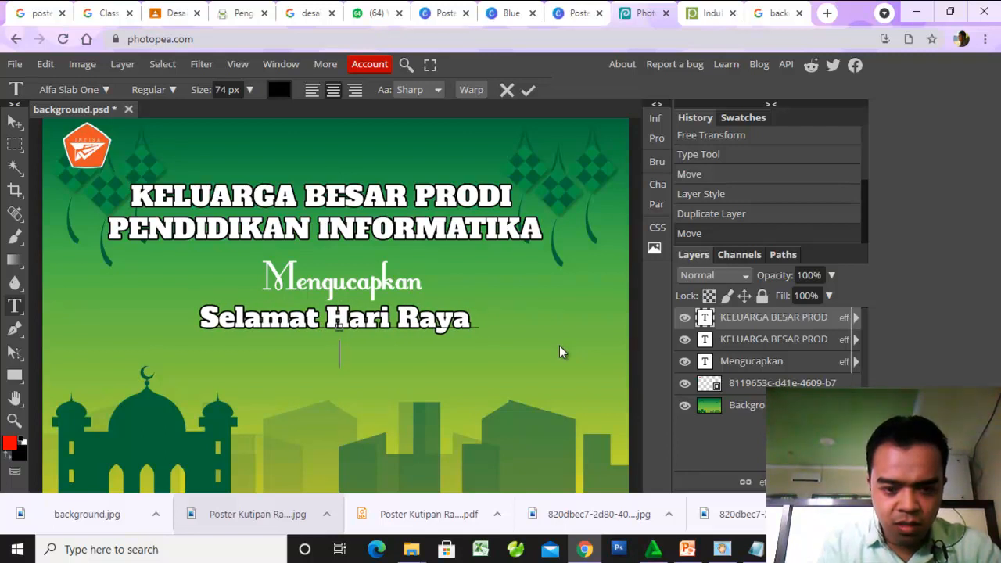
pyautogui.write('Idul ')
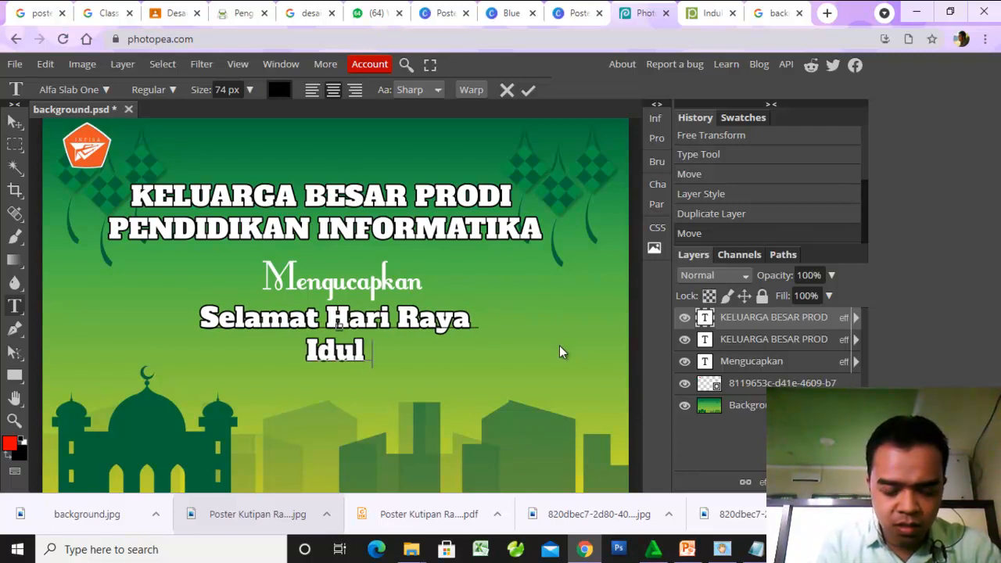
pyautogui.write('Fitri')
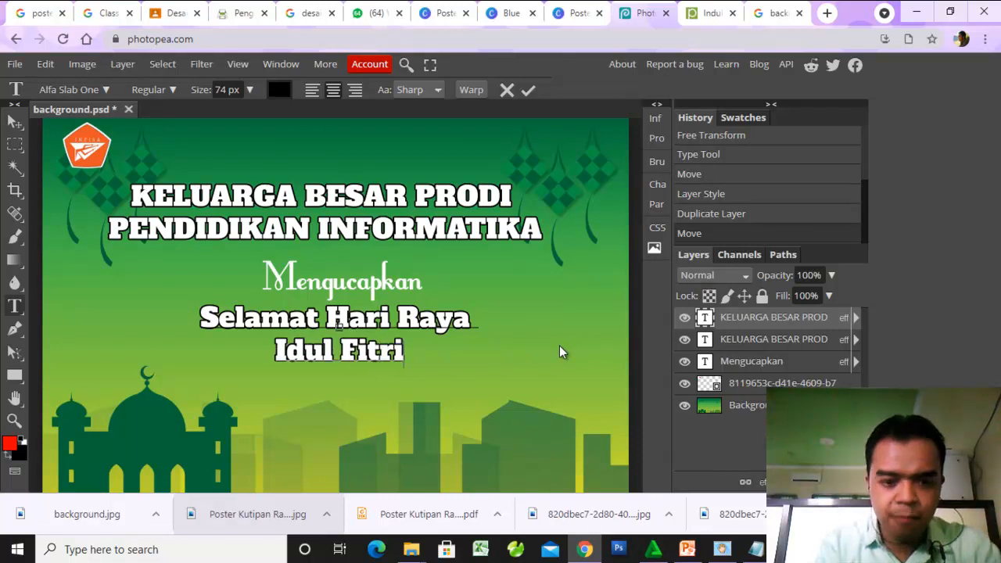
pyautogui.write(' 1')
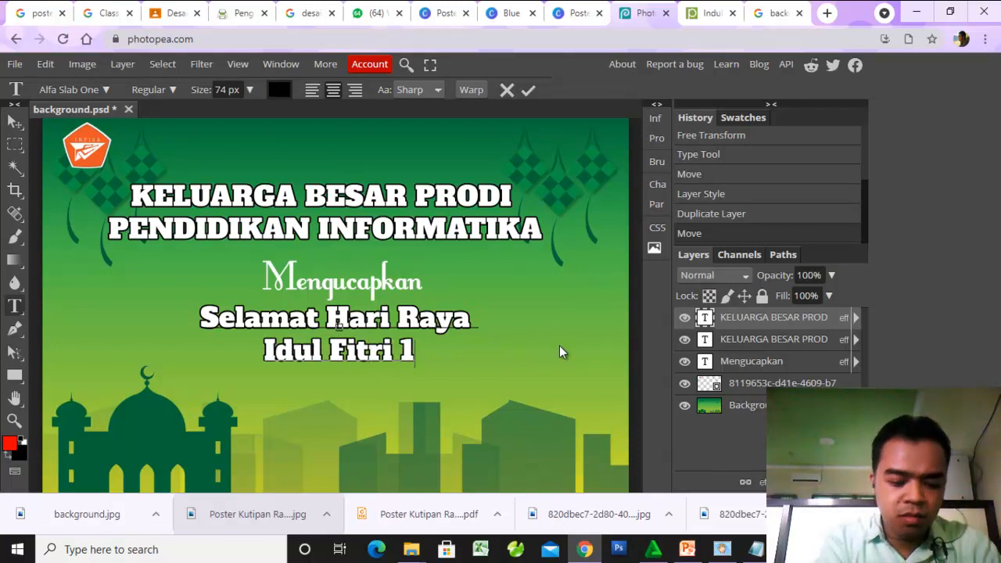
pyautogui.write('442 h')
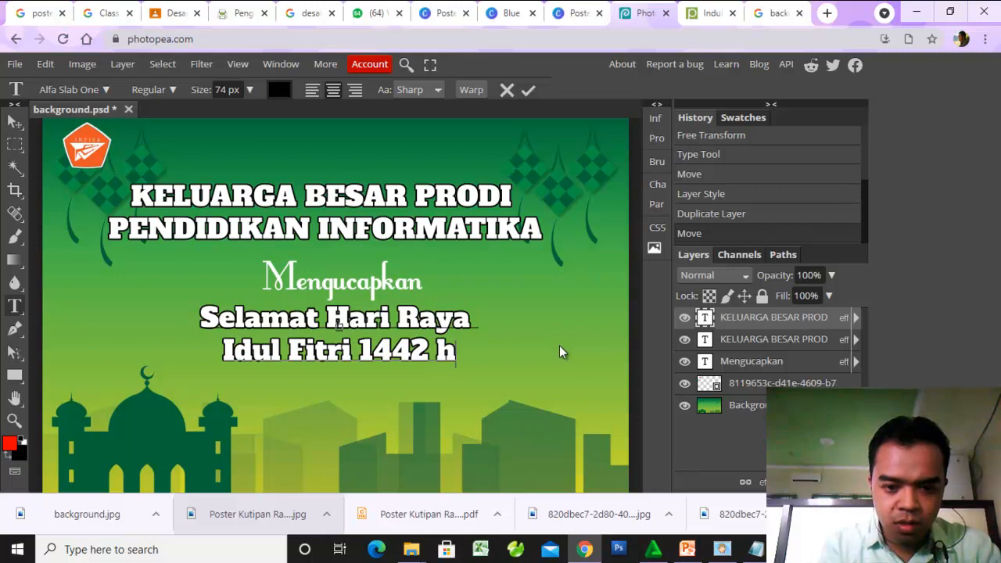
pyautogui.press('BackSpace')
pyautogui.write('H')
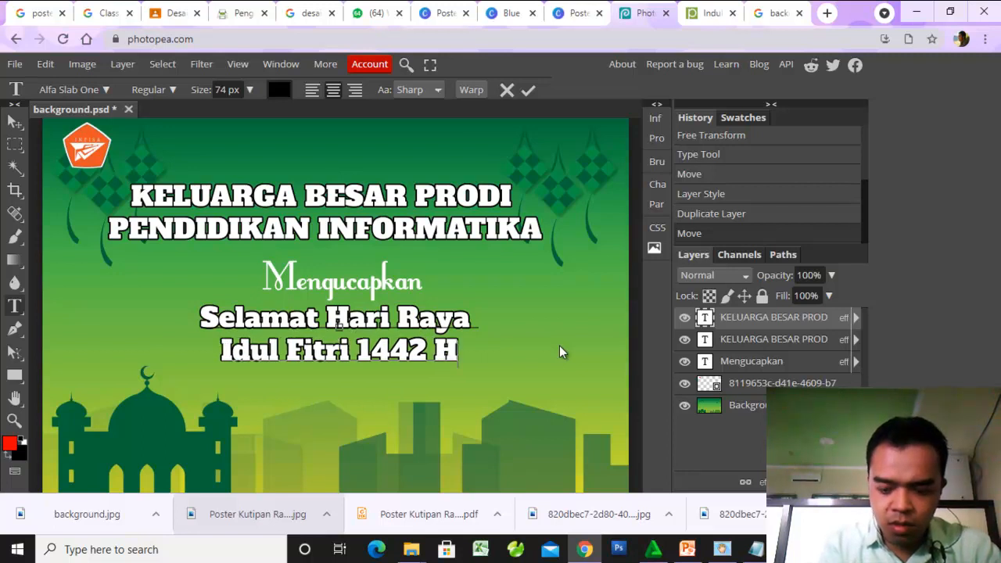
pyautogui.write(' /')
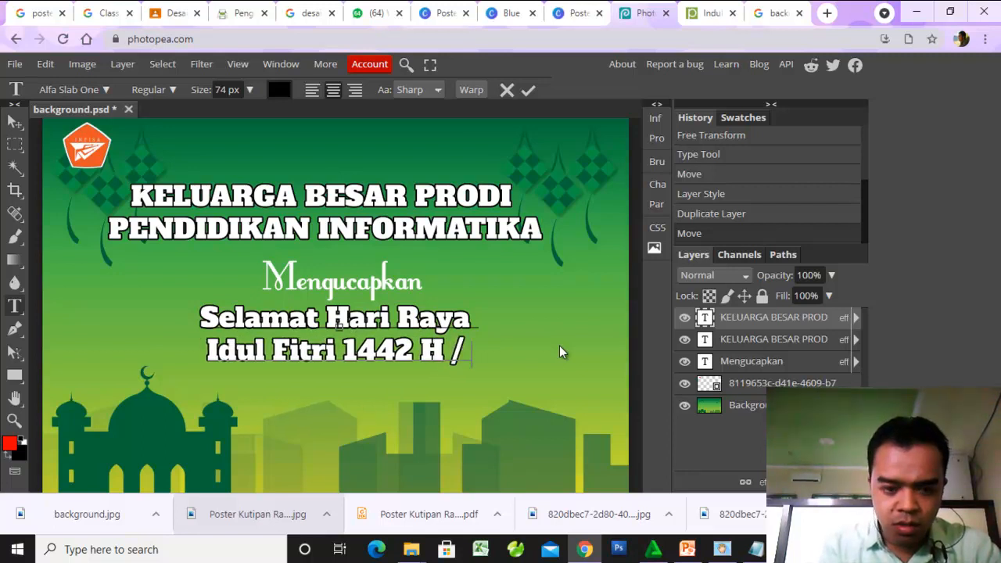
pyautogui.write(' 2021')
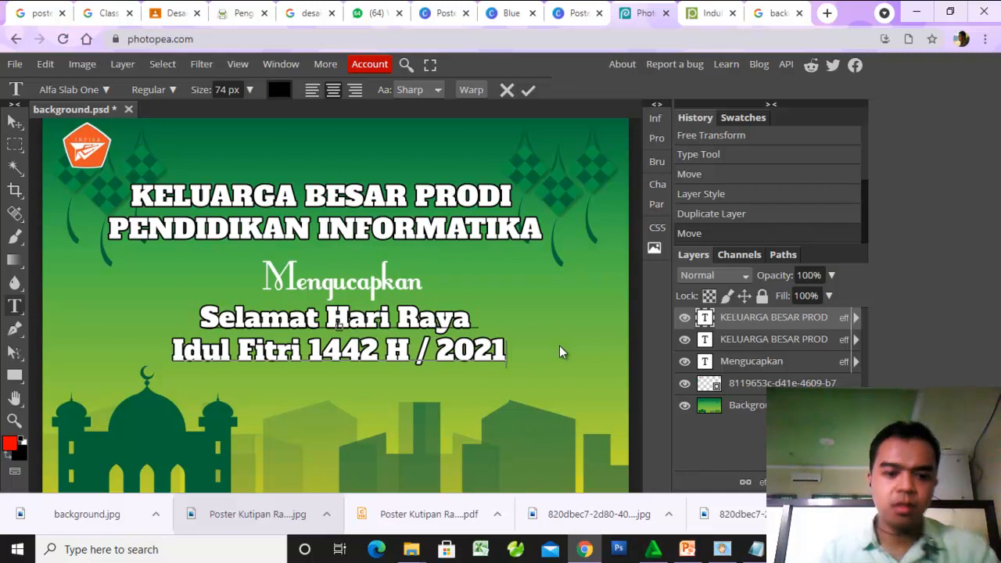
pyautogui.click(14, 121)
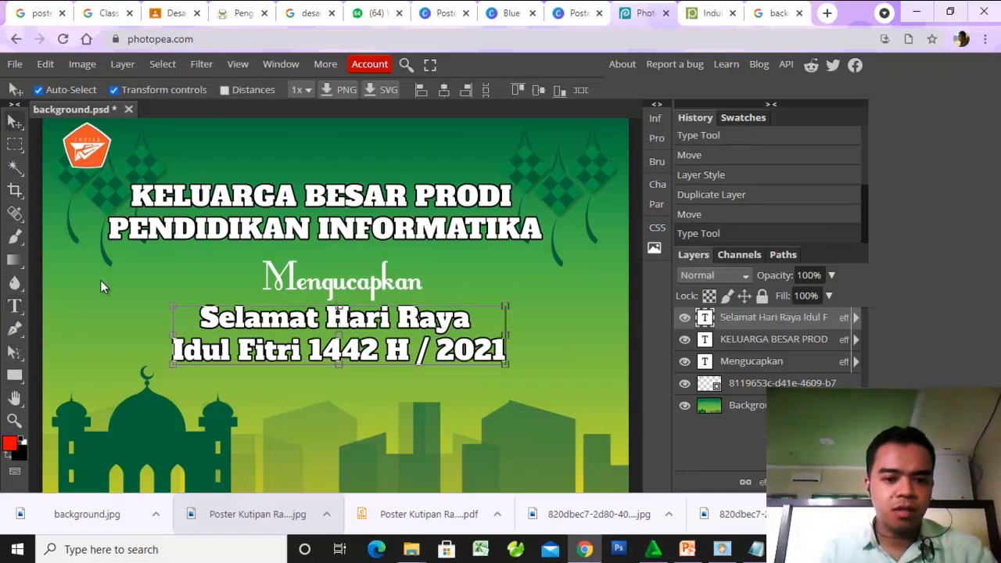
pyautogui.click(294, 328)
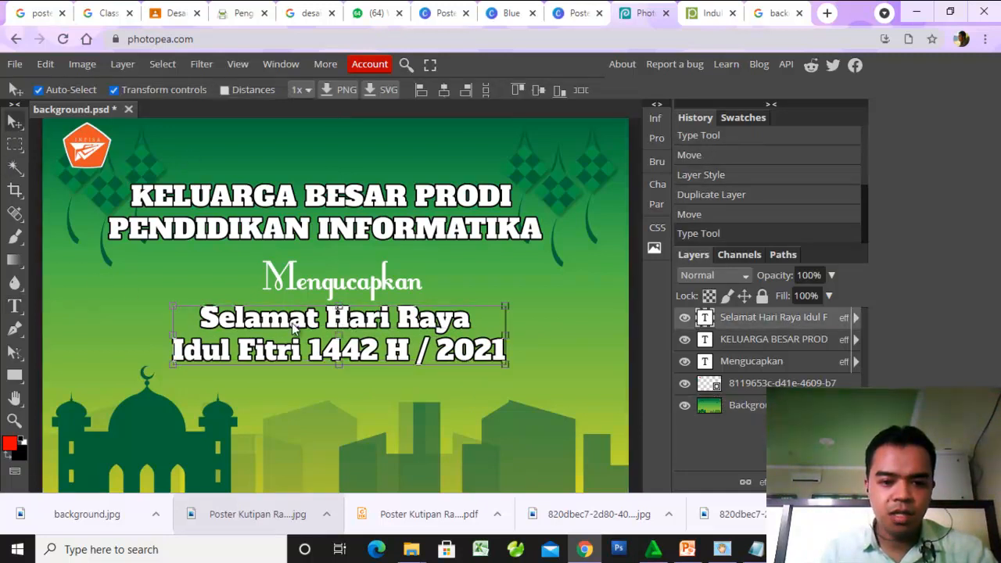
# - Add a drop shadow to the "Selamat Hari Raya" greeting text and remove its stroke
pyautogui.click(762, 481)
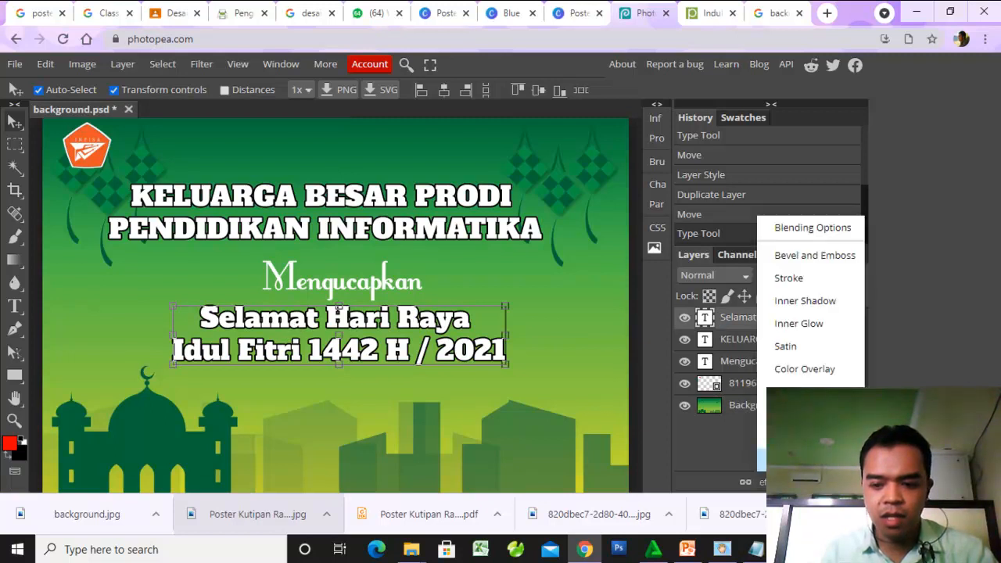
pyautogui.click(802, 460)
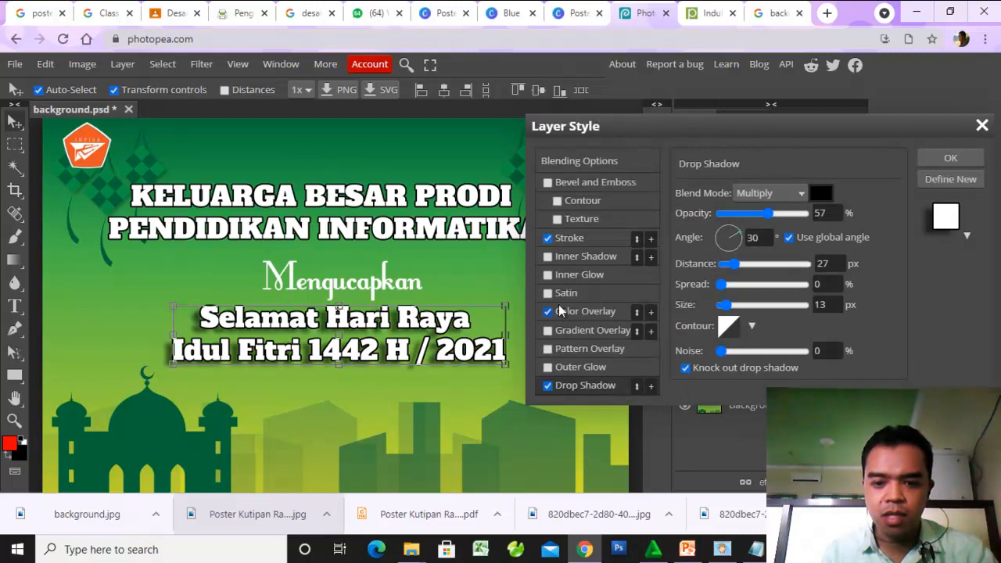
pyautogui.click(548, 239)
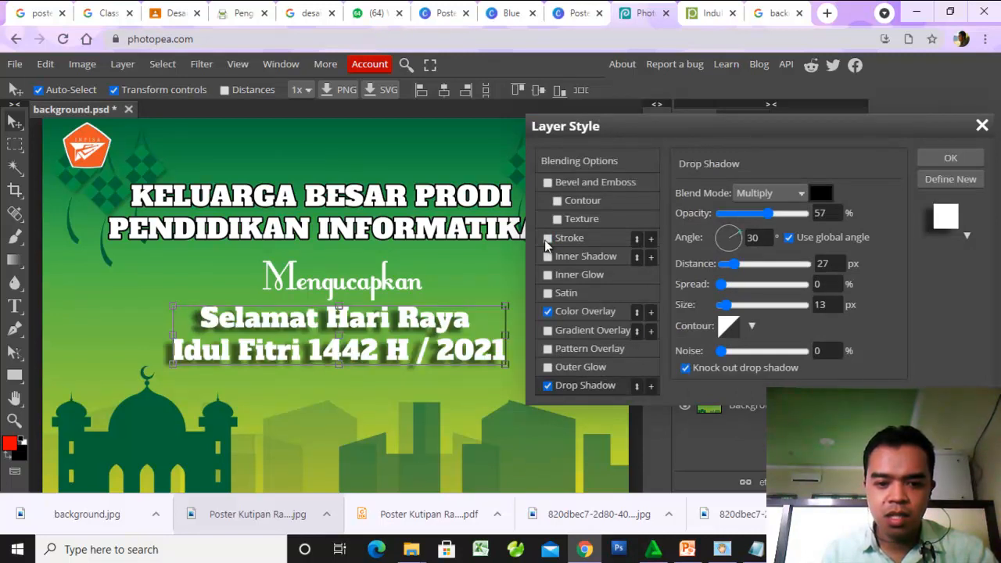
pyautogui.click(546, 240)
pyautogui.click(546, 240)
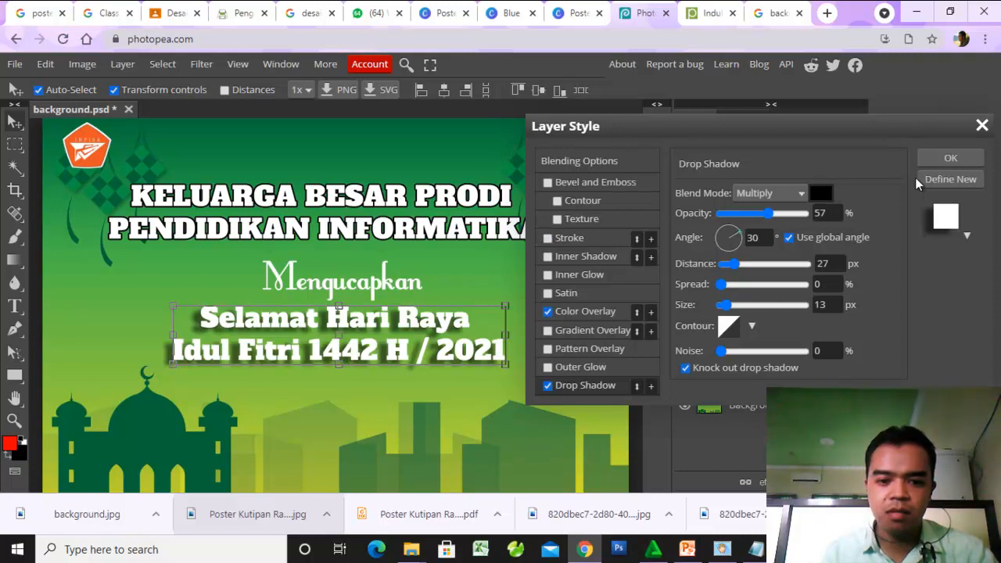
pyautogui.click(963, 161)
pyautogui.click(599, 291)
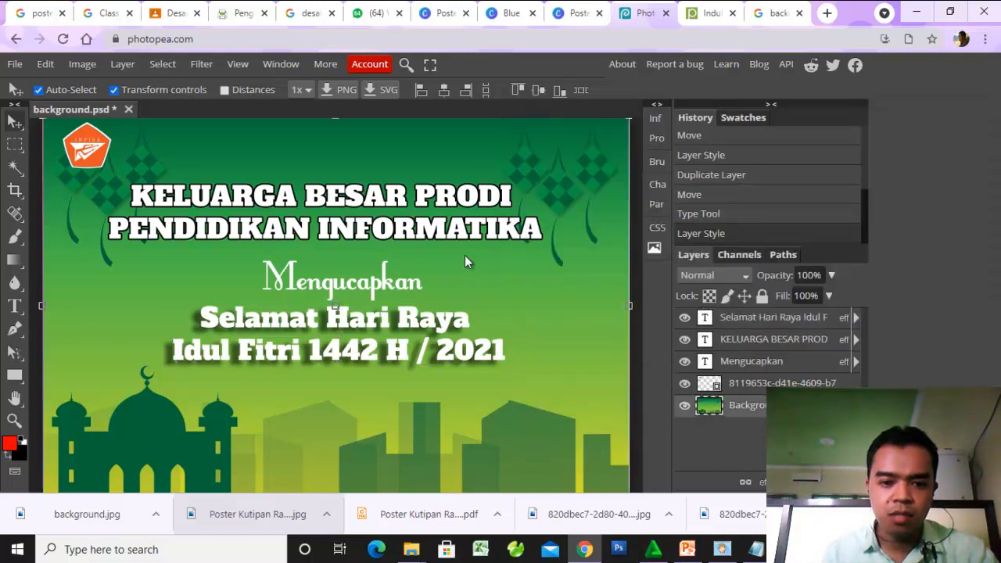
# - Remove the stroke from the "KELUARGA BESAR PRODI" headline and enable its drop shadow instead
pyautogui.click(456, 235)
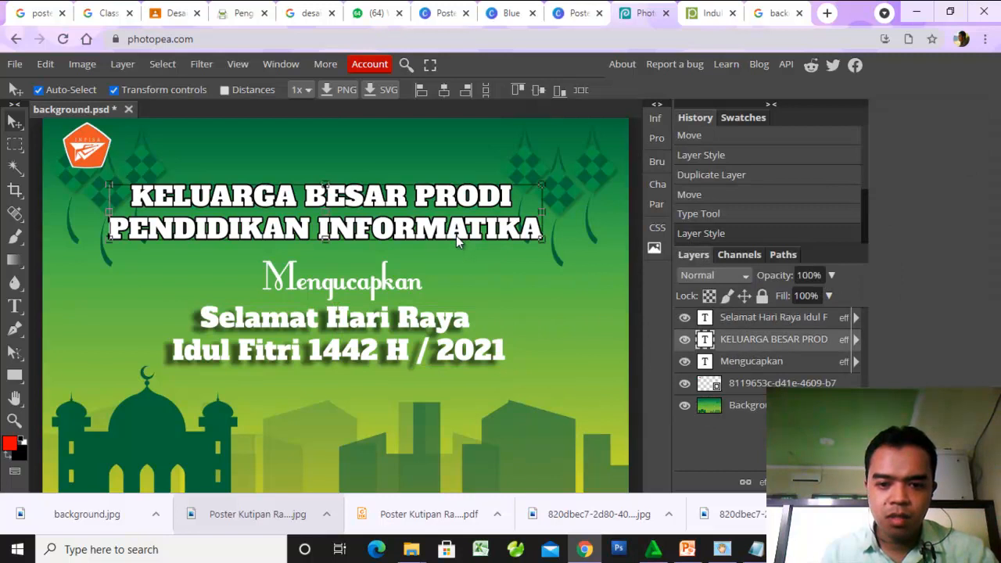
pyautogui.click(744, 480)
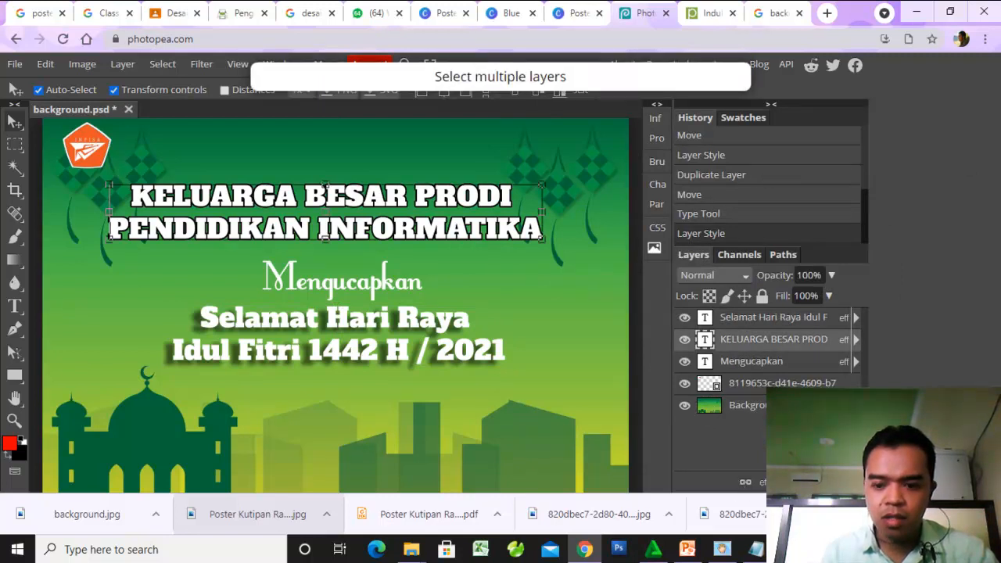
pyautogui.click(762, 481)
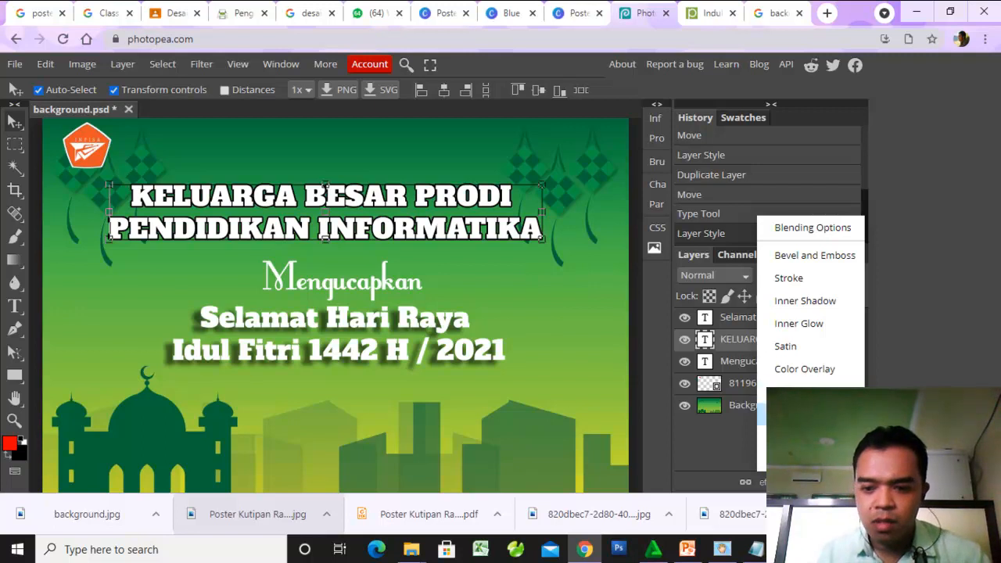
pyautogui.click(781, 281)
pyautogui.click(547, 238)
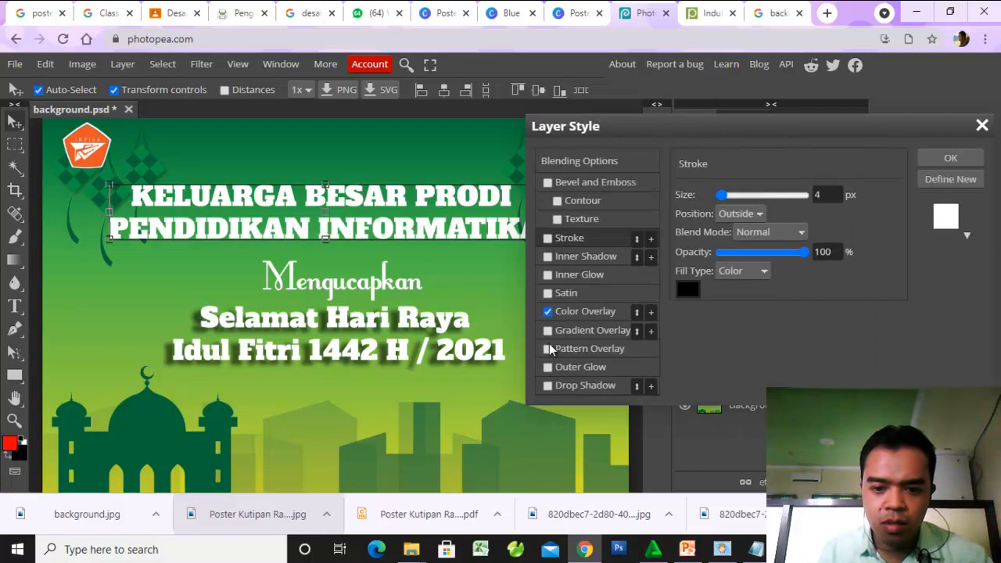
pyautogui.click(548, 386)
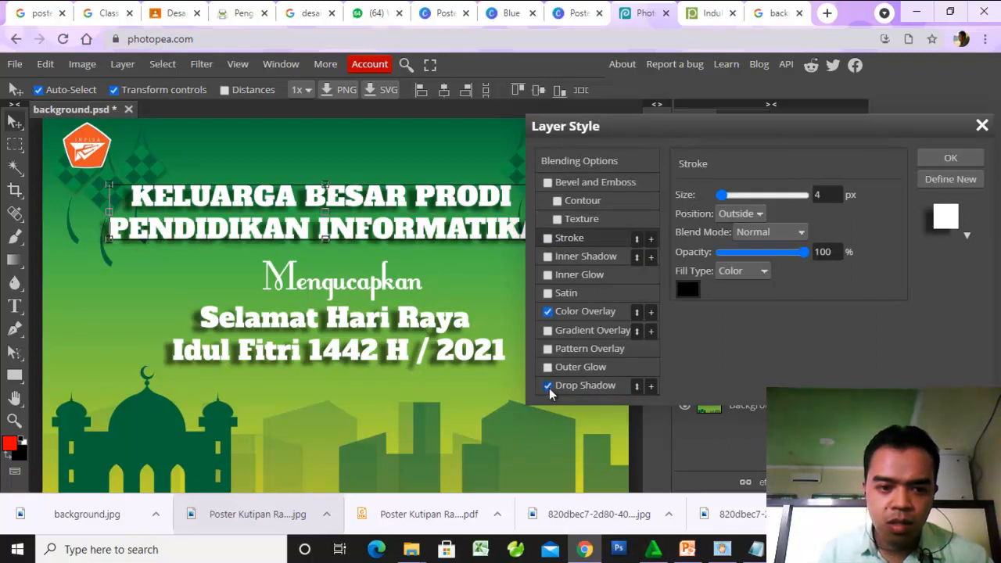
pyautogui.click(944, 158)
pyautogui.click(564, 273)
# - Shift the greeting text slightly down and to the left, and add a drop shadow to the "Mengucapkan" text
pyautogui.moveTo(405, 326); pyautogui.dragTo(406, 328)
pyautogui.click(387, 285)
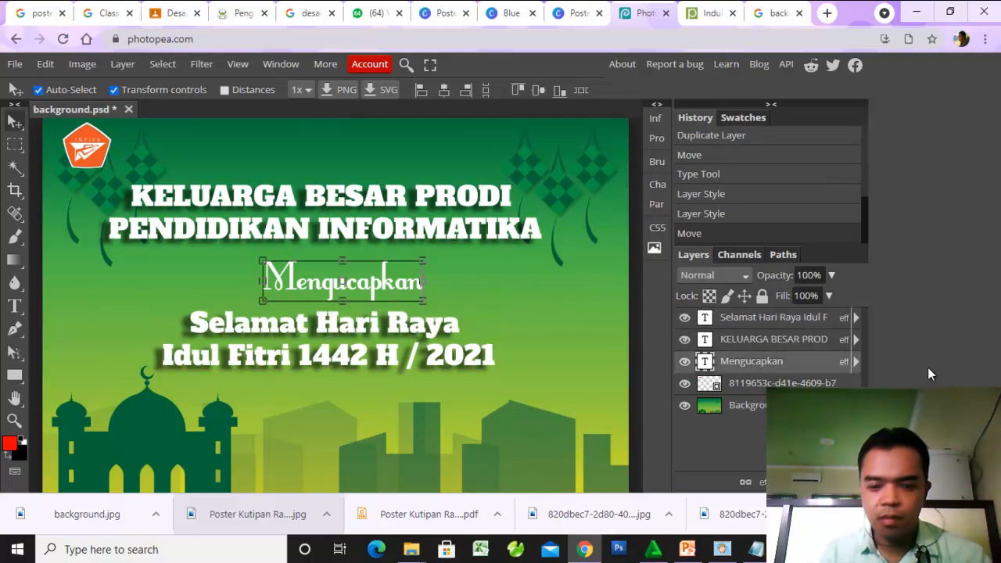
pyautogui.click(843, 361)
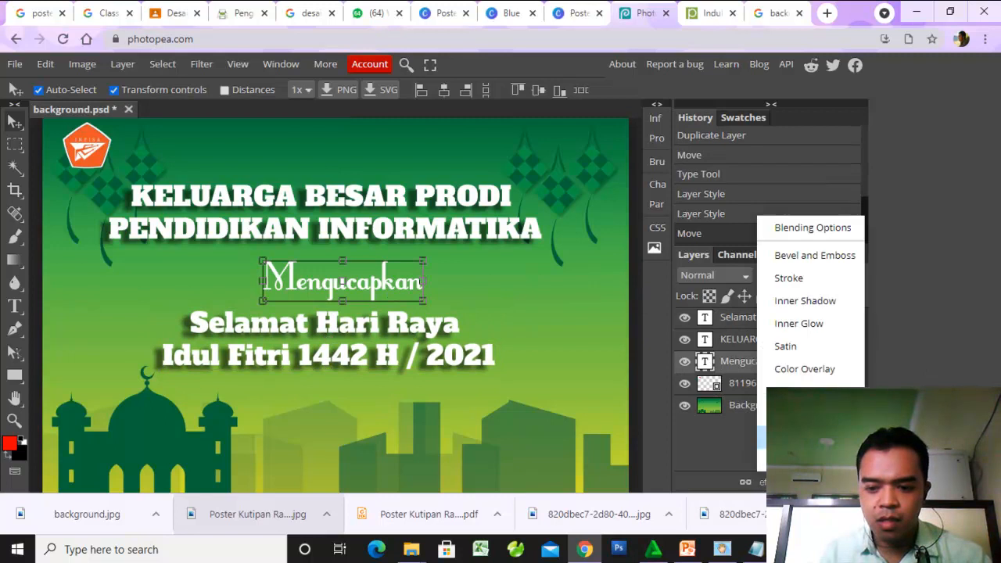
pyautogui.click(803, 460)
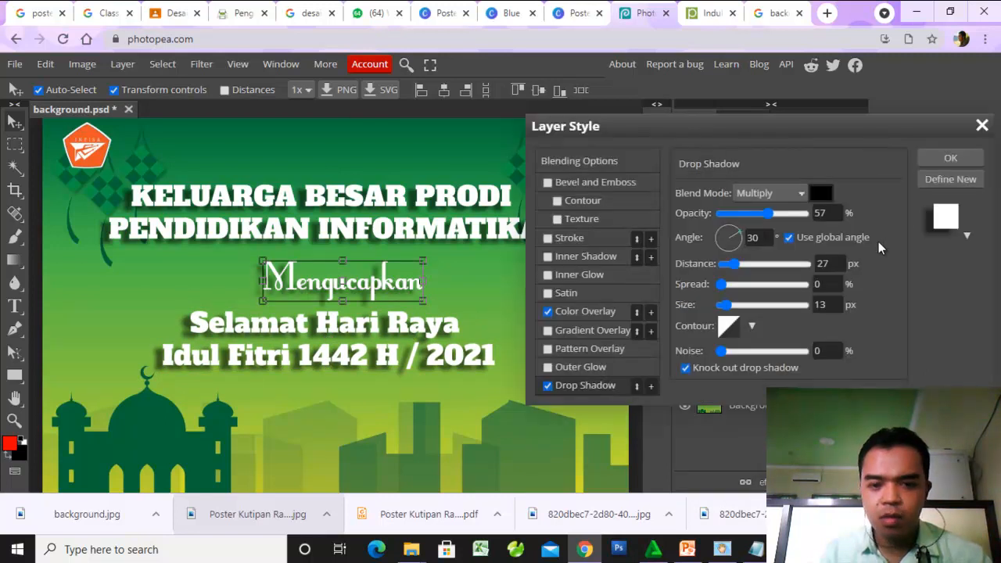
pyautogui.click(968, 158)
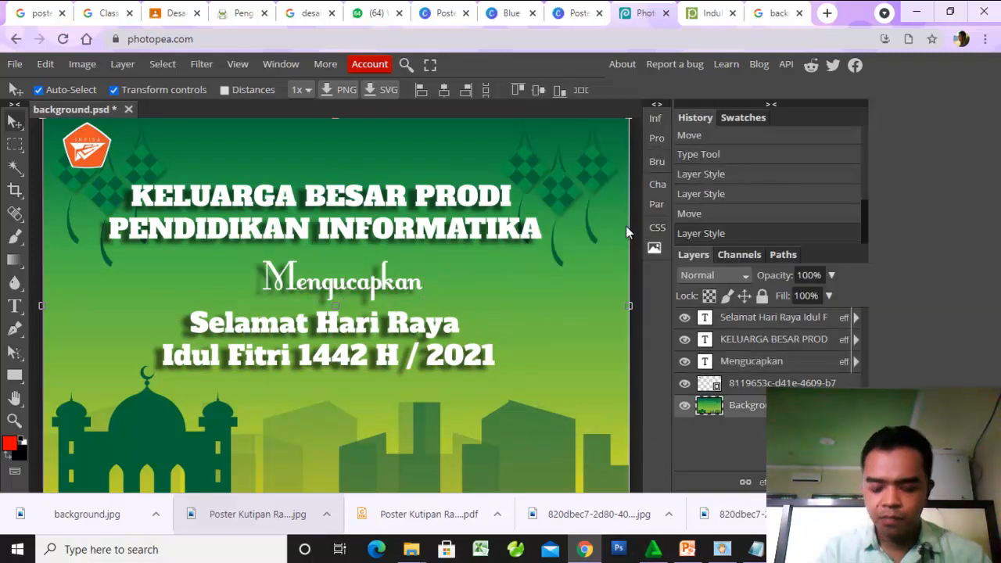
# - Draw a rectangular strip across the full width of the poster's bottom edge and fill it with grey
pyautogui.hotkey('ctrl', '-')
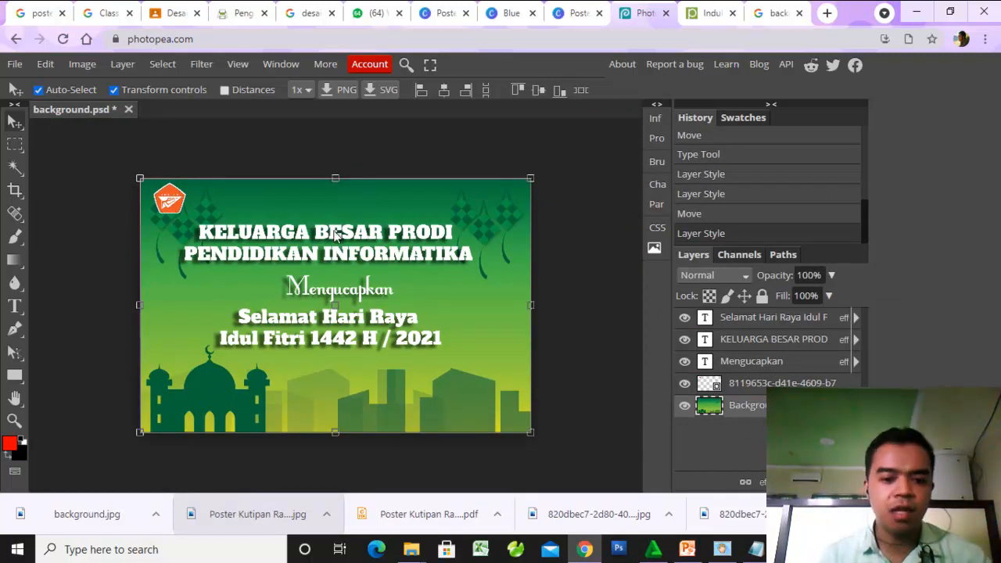
pyautogui.hotkey('ctrl', 't')
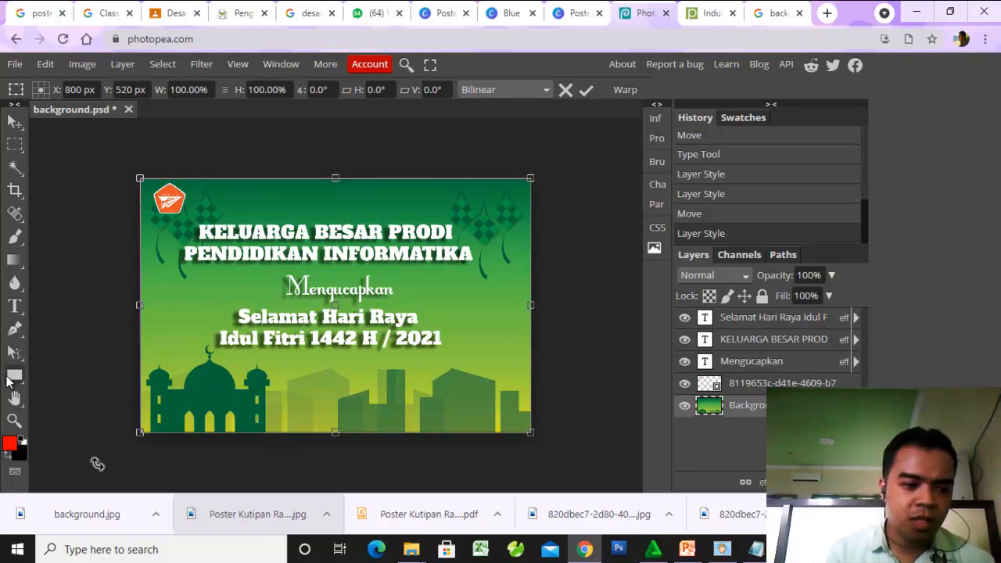
pyautogui.click(103, 411)
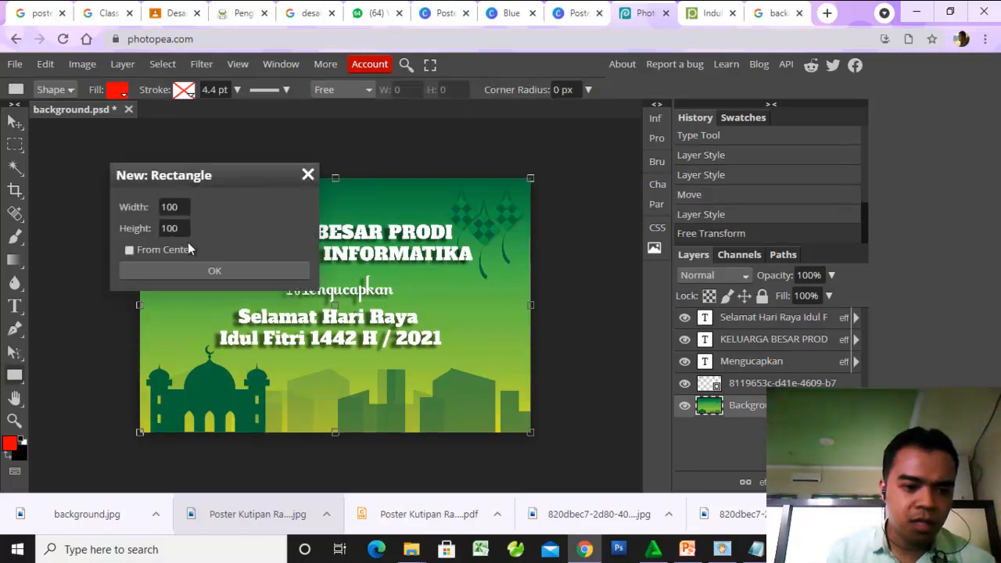
pyautogui.click(223, 272)
pyautogui.moveTo(141, 408); pyautogui.dragTo(530, 430)
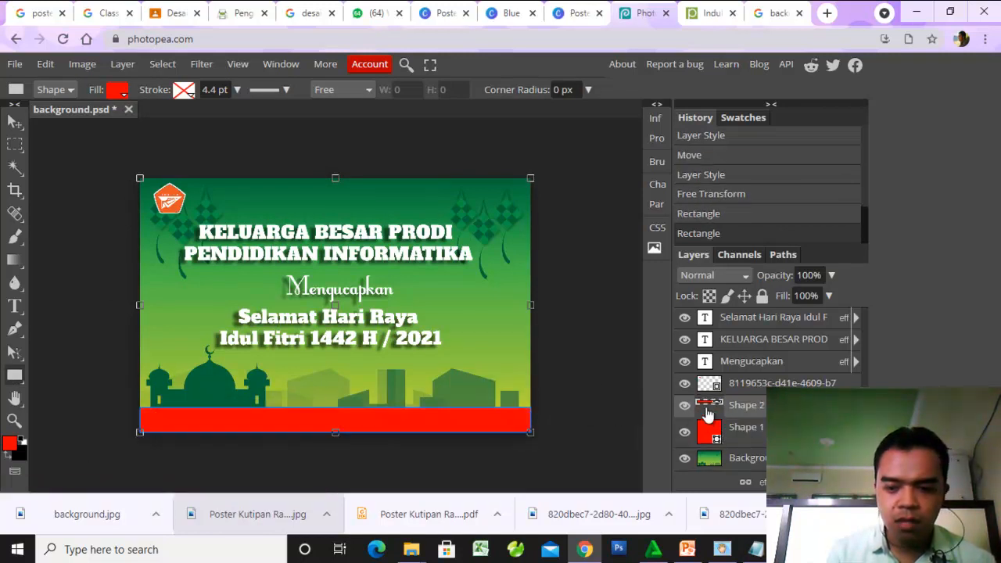
pyautogui.click(117, 91)
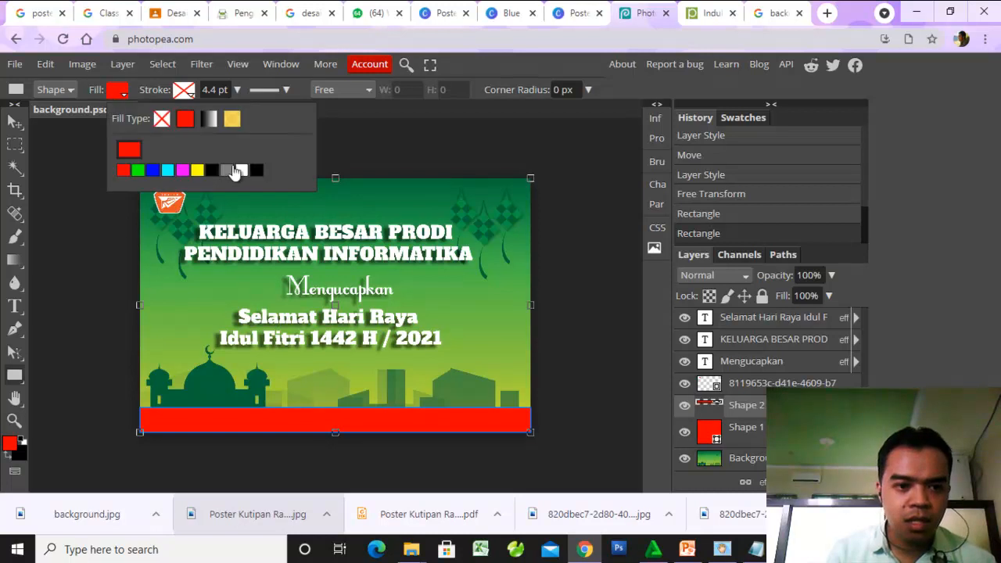
pyautogui.click(225, 172)
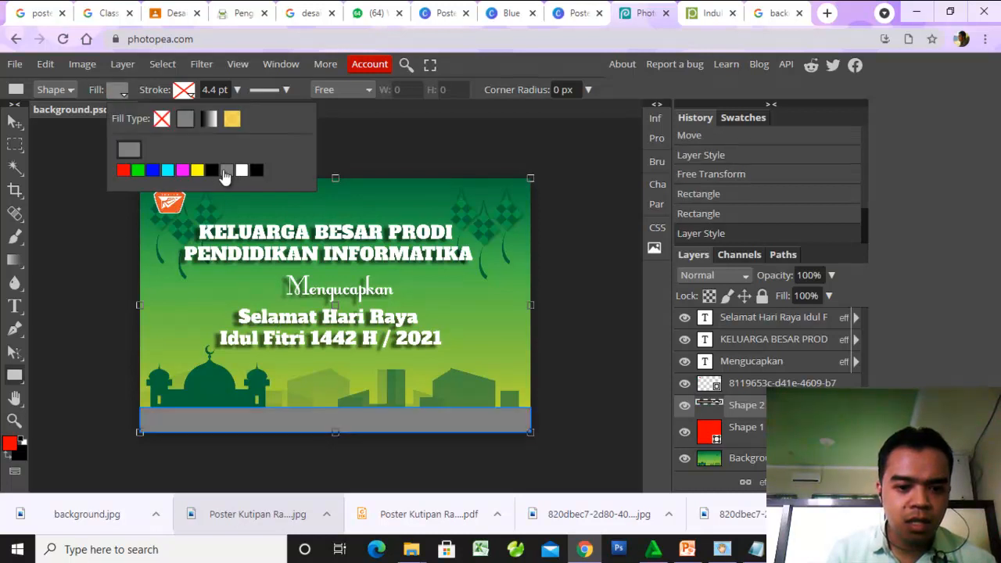
# - Add a color overlay in dark grey 191919 to the strip's layer
pyautogui.click(762, 481)
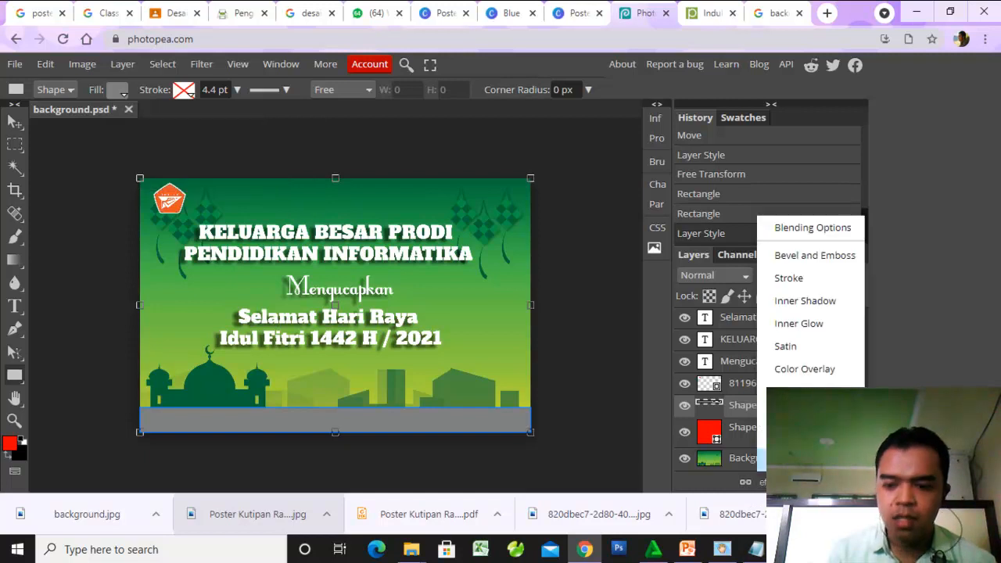
pyautogui.click(785, 369)
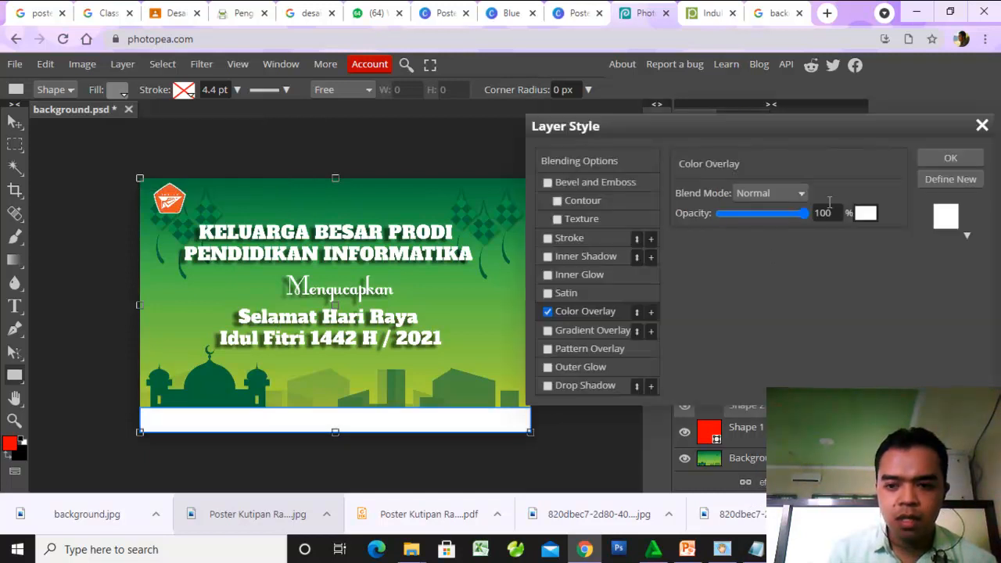
pyautogui.click(865, 215)
pyautogui.moveTo(525, 374); pyautogui.dragTo(434, 404)
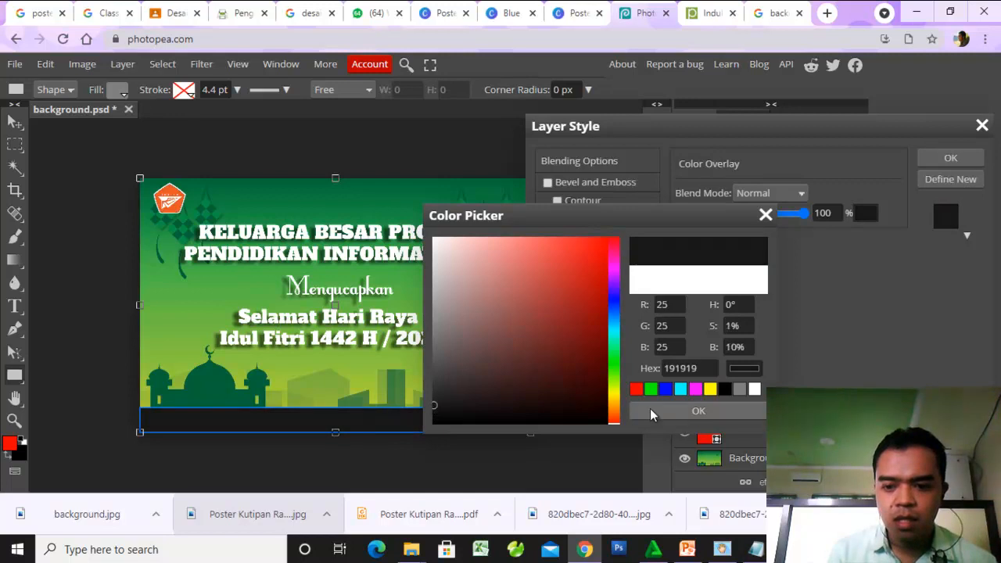
pyautogui.click(651, 412)
pyautogui.moveTo(806, 213); pyautogui.dragTo(755, 222)
pyautogui.moveTo(745, 223); pyautogui.dragTo(834, 219)
pyautogui.click(945, 159)
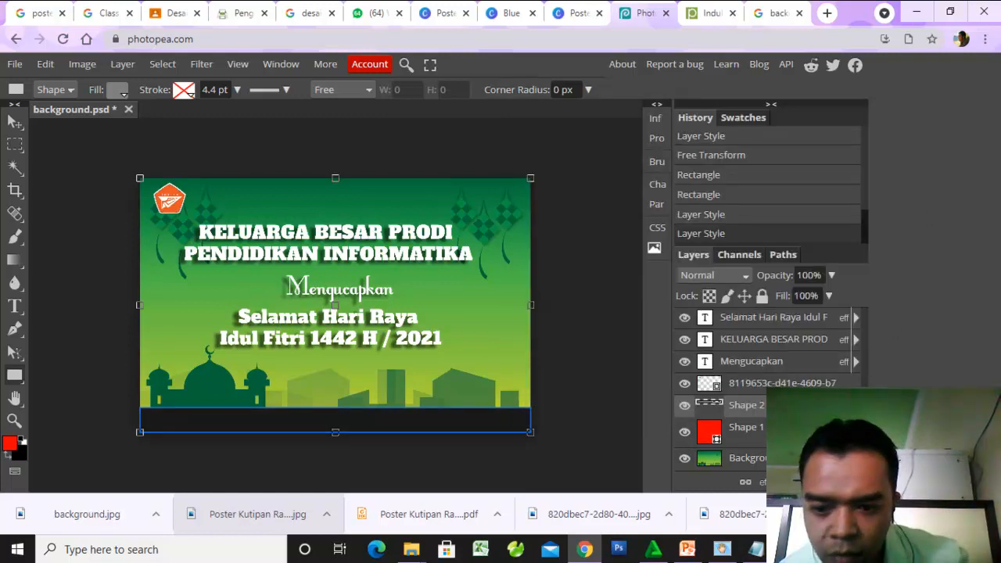
# - Make the strip semi-transparent by setting its layer fill to 26% and its opacity to 76%, and deselect it
pyautogui.click(827, 296)
pyautogui.moveTo(833, 317); pyautogui.dragTo(797, 325)
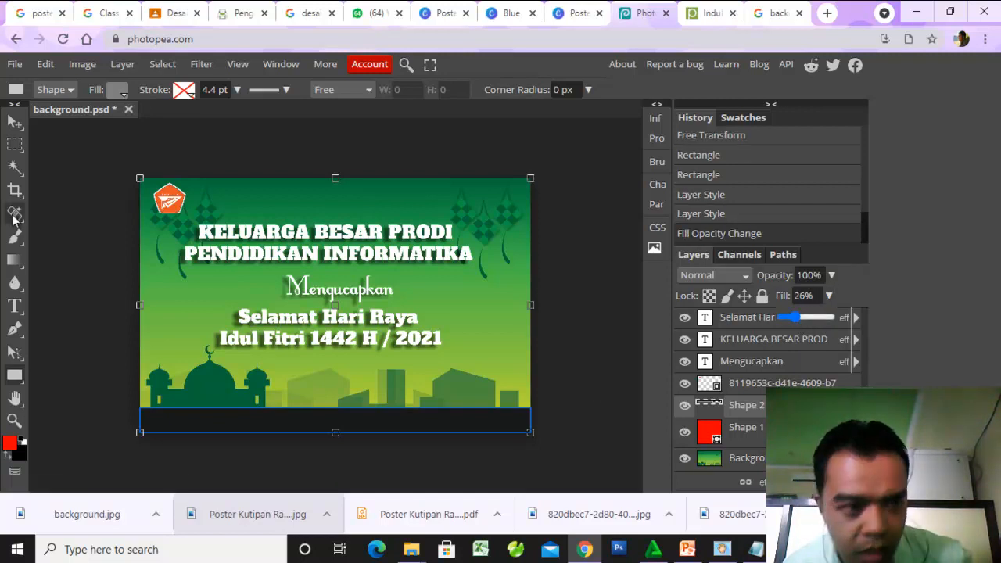
pyautogui.click(14, 121)
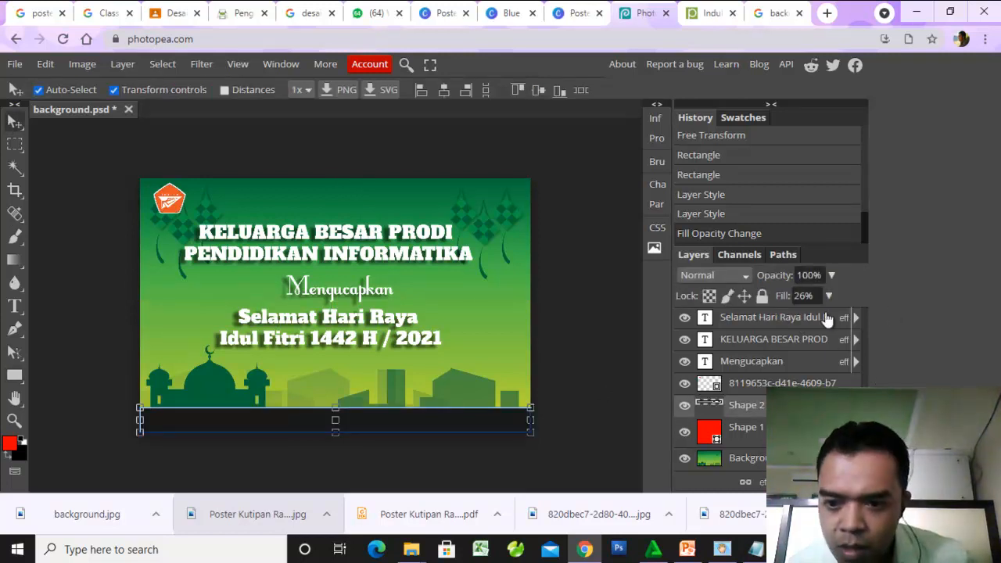
pyautogui.click(830, 275)
pyautogui.moveTo(833, 295)
pyautogui.mouseDown()
pyautogui.moveTo(806, 296)
pyautogui.moveTo(818, 300)
pyautogui.mouseUp()
pyautogui.click(575, 366)
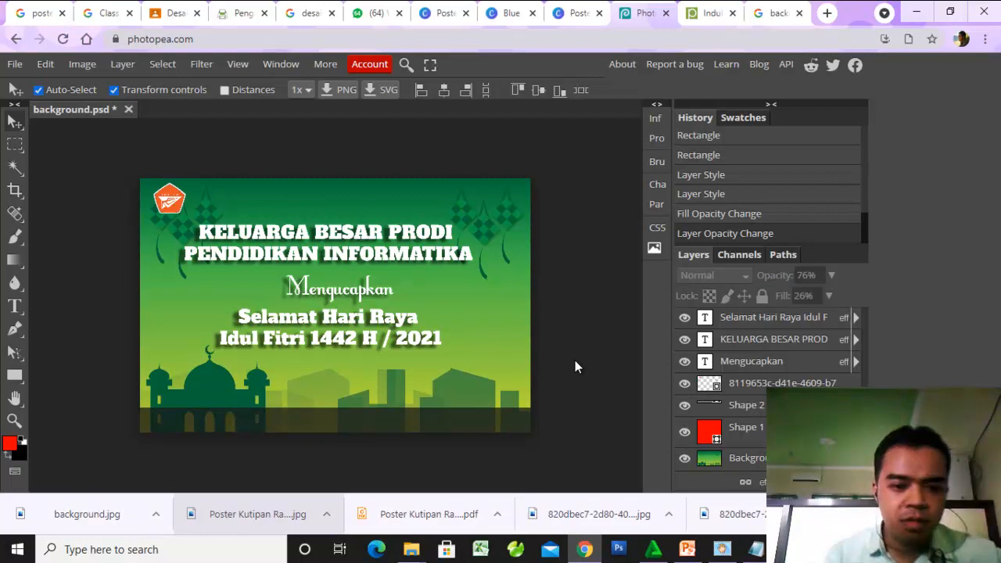
# - Start a new text layer on the dark strip along the poster's bottom edge
pyautogui.click(14, 306)
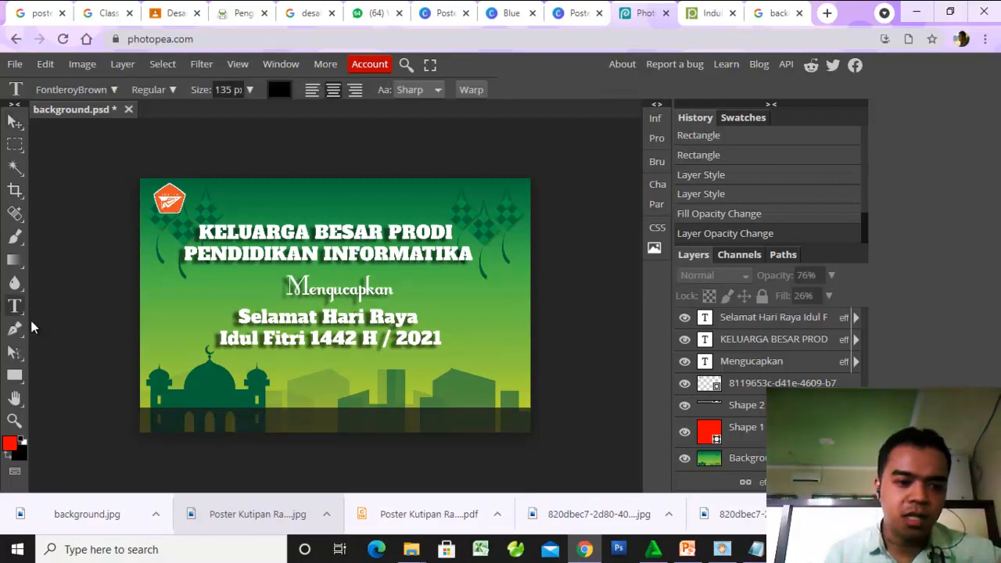
pyautogui.click(294, 421)
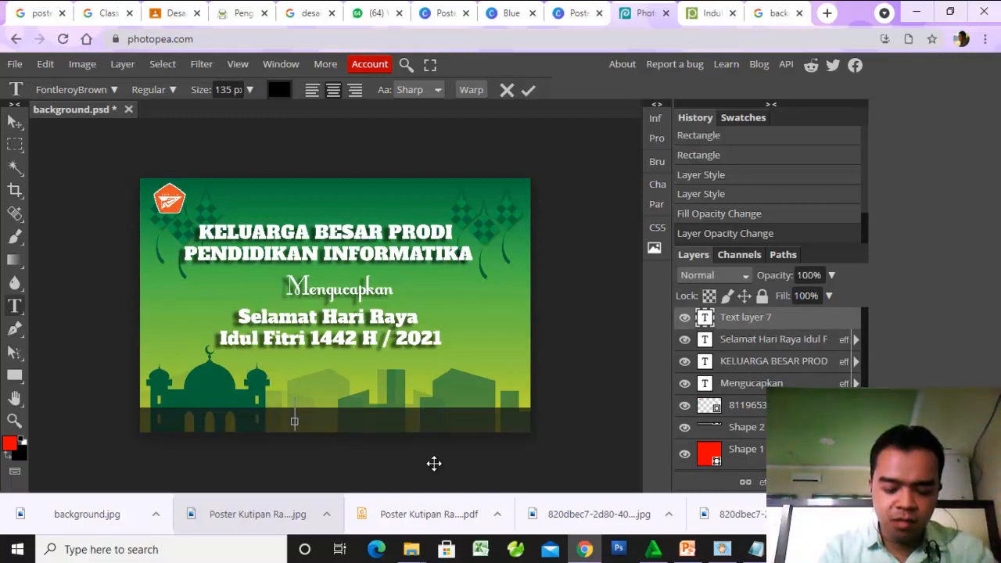
pyautogui.write('pendidikan')
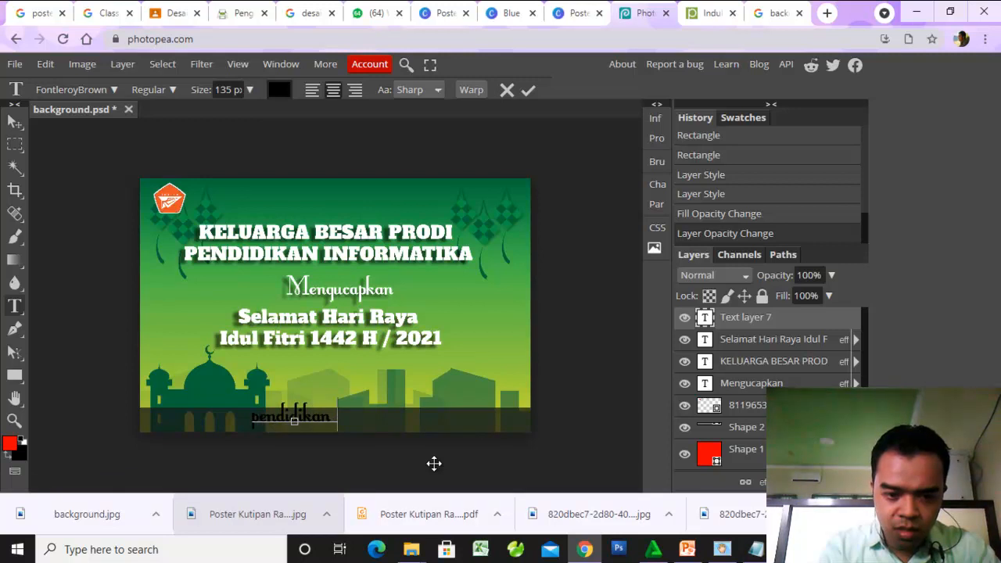
pyautogui.press('BackSpace')
pyautogui.press('BackSpace')
pyautogui.press('BackSpace')
pyautogui.press('BackSpace')
pyautogui.press('BackSpace')
pyautogui.press('BackSpace')
pyautogui.press('BackSpace')
pyautogui.press('BackSpace')
pyautogui.press('BackSpace')
pyautogui.press('BackSpace')
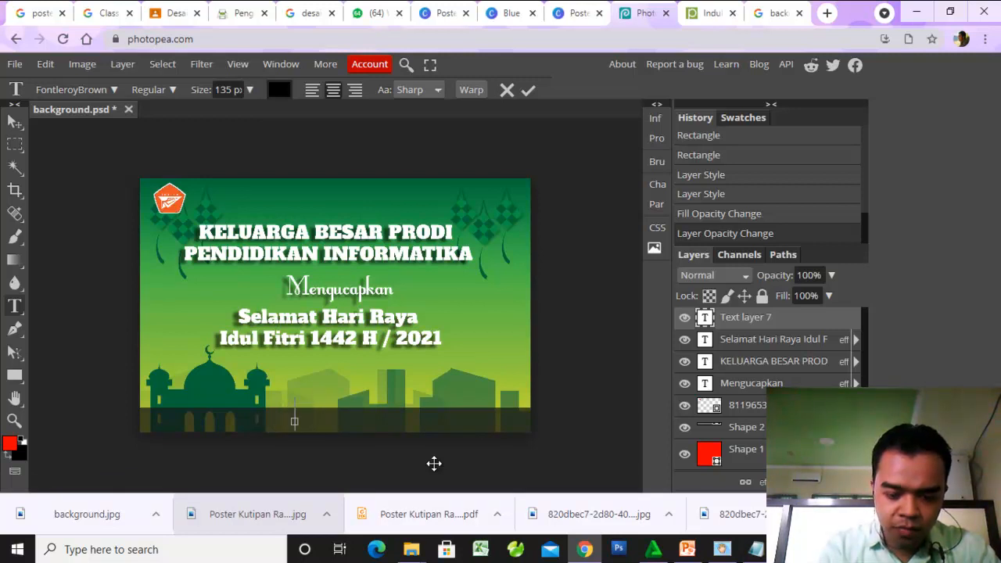
# - Enter the text "informatika-stkippgripacitan" in the new text layer on the dark strip
pyautogui.write('informati')
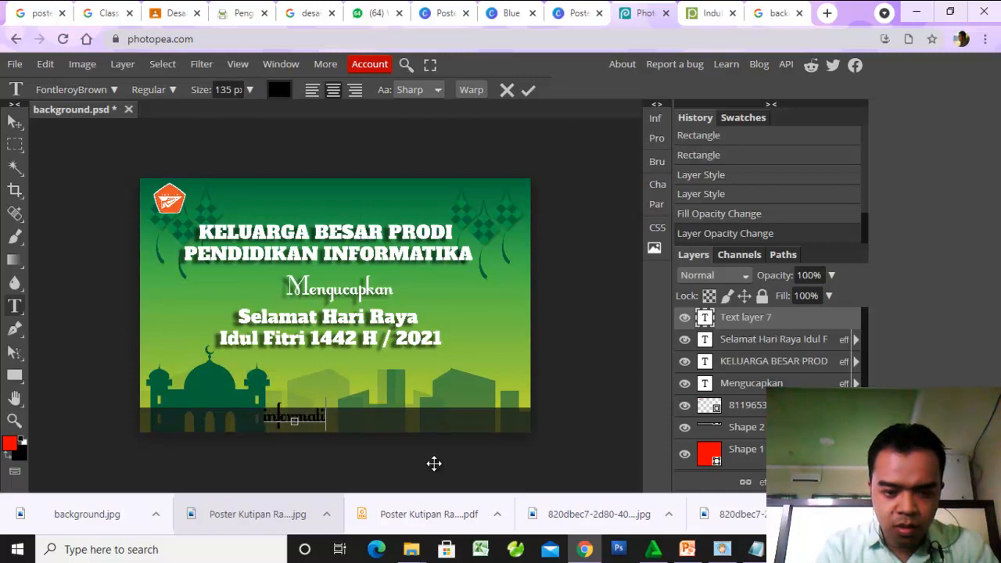
pyautogui.write('ka fkip')
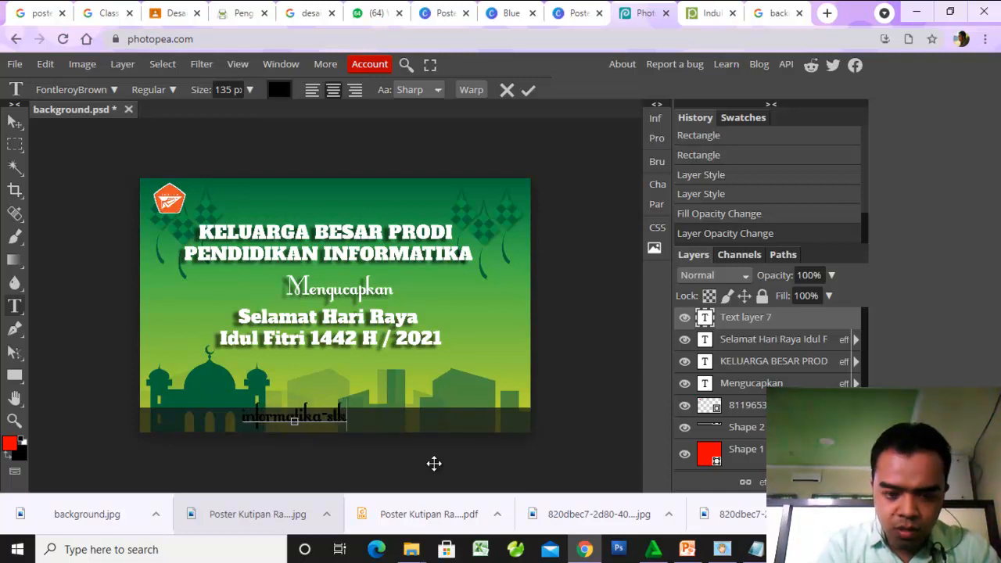
pyautogui.write(' pgri ')
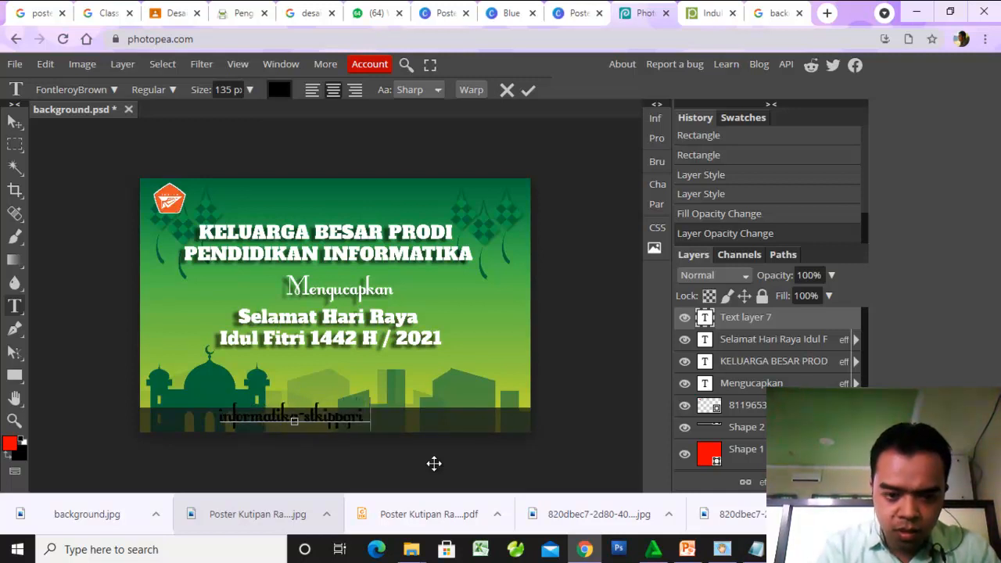
pyautogui.write('pacitan')
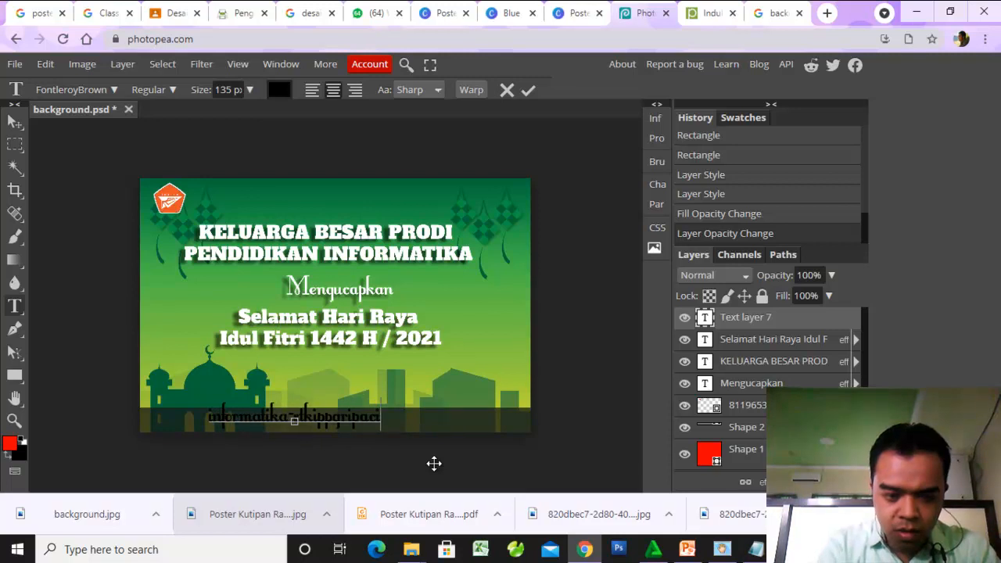
# - Change the whole strip text to the ABeeZee font at a size of 43 px
pyautogui.hotkey('ctrl', 'a')
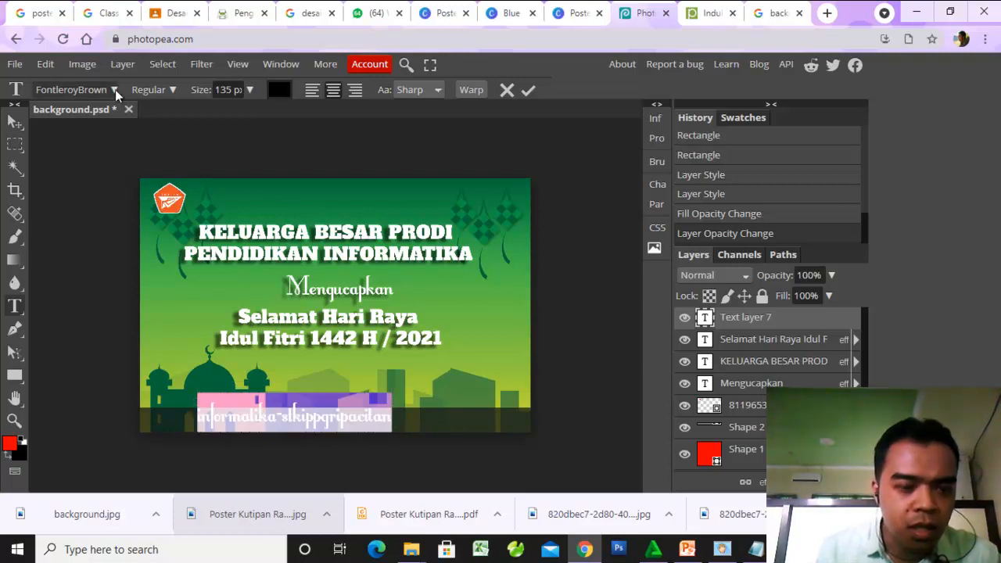
pyautogui.click(115, 89)
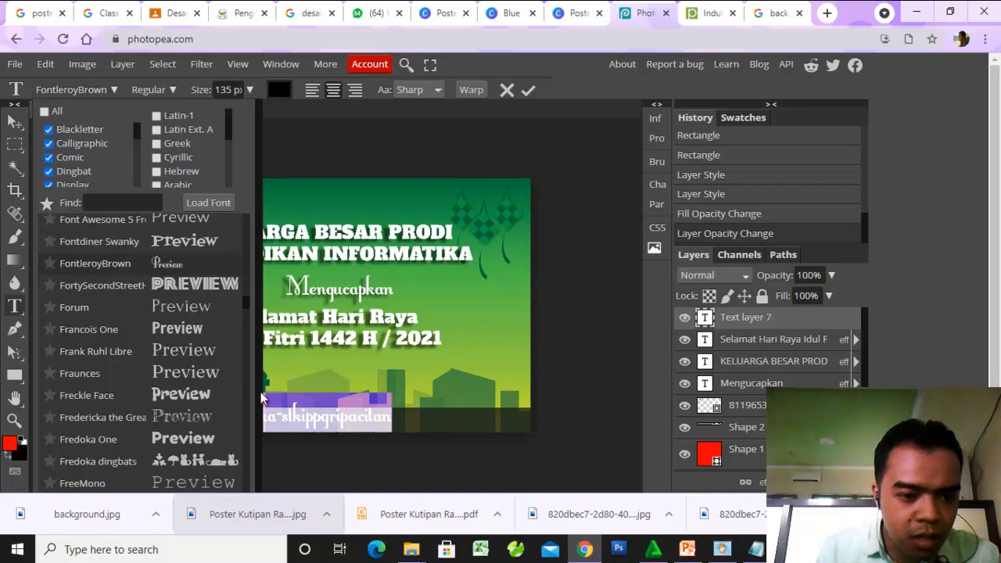
pyautogui.moveTo(247, 301); pyautogui.dragTo(249, 217)
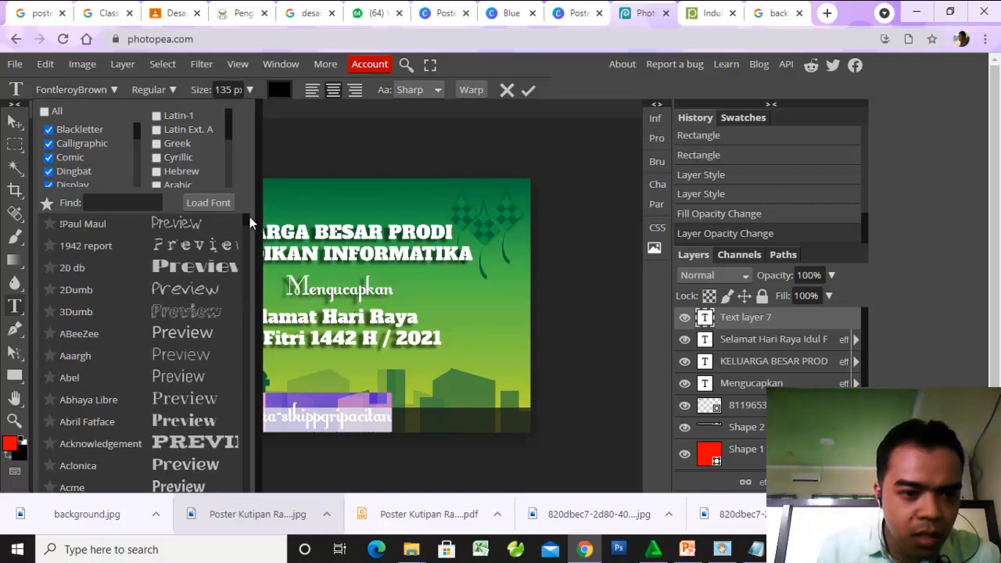
pyautogui.click(183, 335)
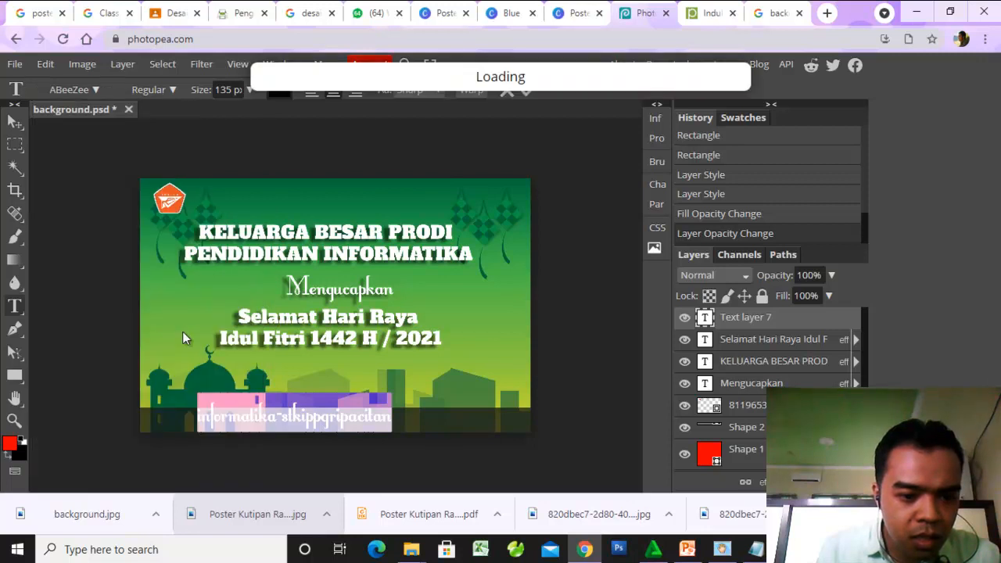
pyautogui.click(249, 89)
pyautogui.moveTo(243, 112)
pyautogui.mouseDown()
pyautogui.moveTo(222, 115)
pyautogui.moveTo(231, 118)
pyautogui.mouseUp()
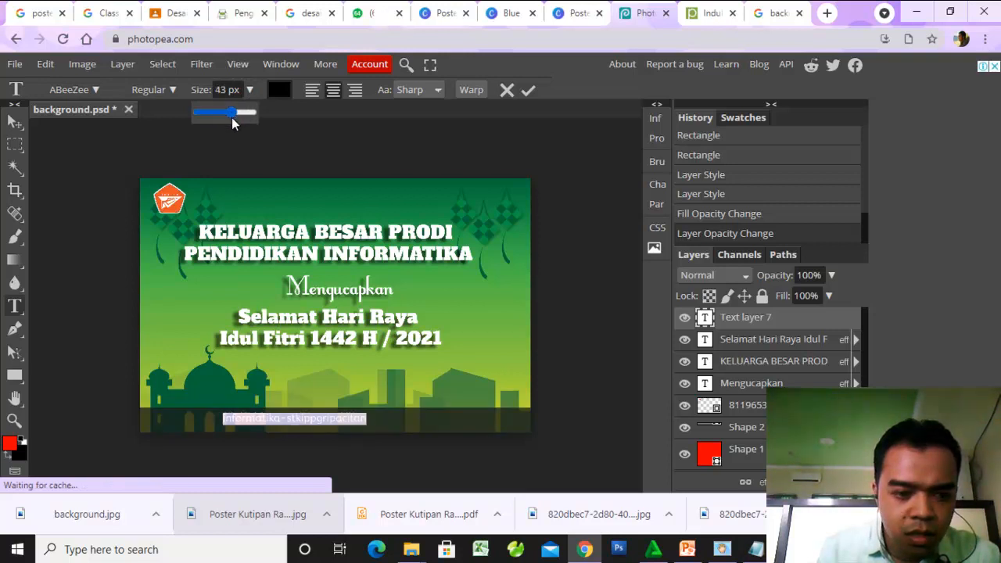
# - Commit the strip text and move it to the horizontal middle of the dark strip
pyautogui.click(15, 121)
pyautogui.click(106, 247)
pyautogui.moveTo(262, 418); pyautogui.dragTo(318, 421)
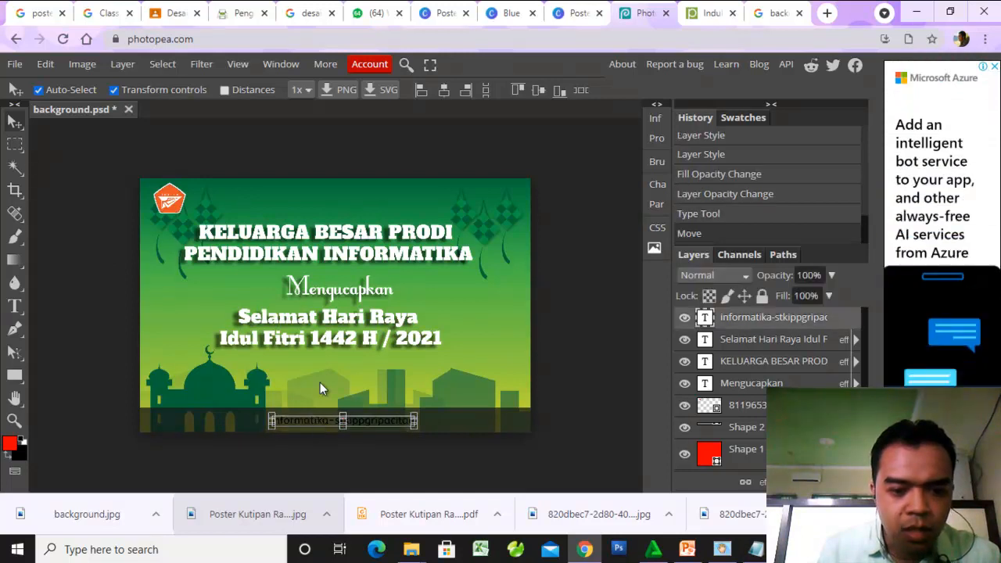
# - Add a white (ffffff) color overlay to the strip text's layer and deselect it
pyautogui.click(763, 483)
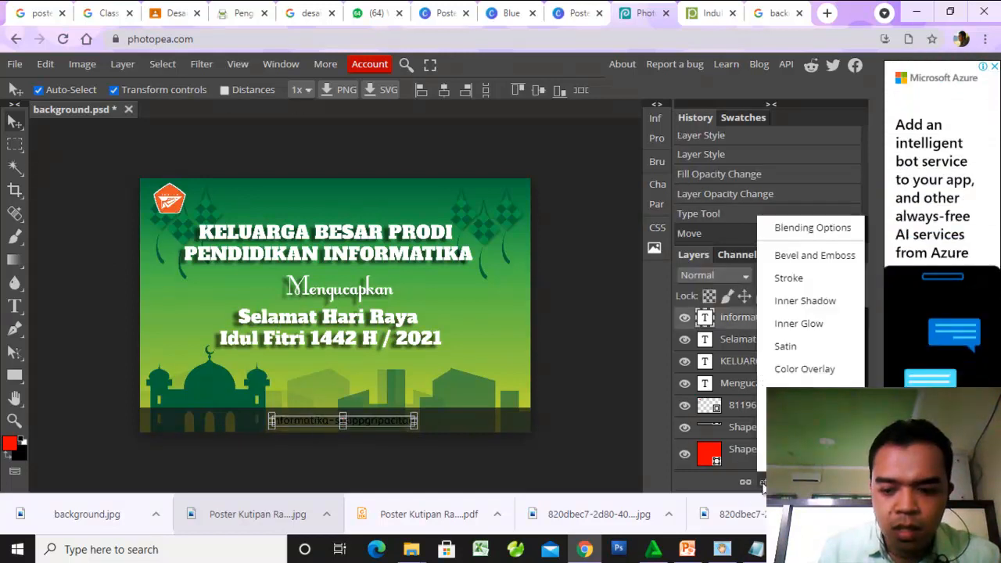
pyautogui.click(804, 369)
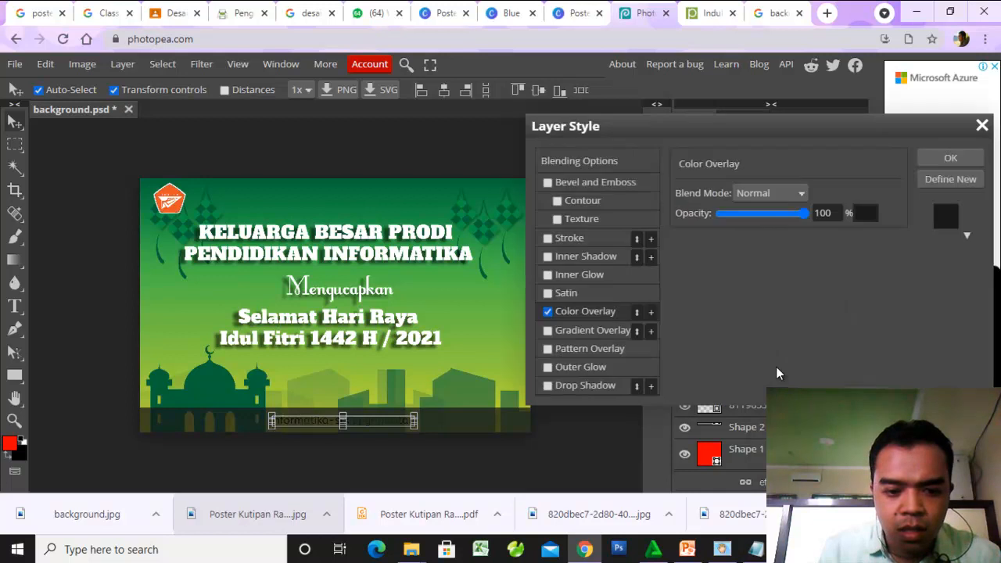
pyautogui.click(865, 213)
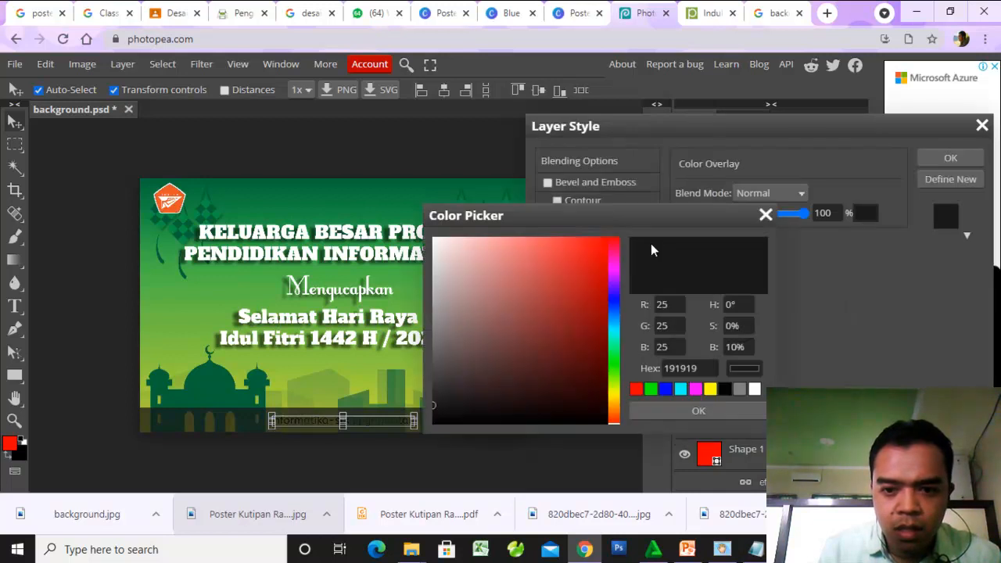
pyautogui.click(328, 173)
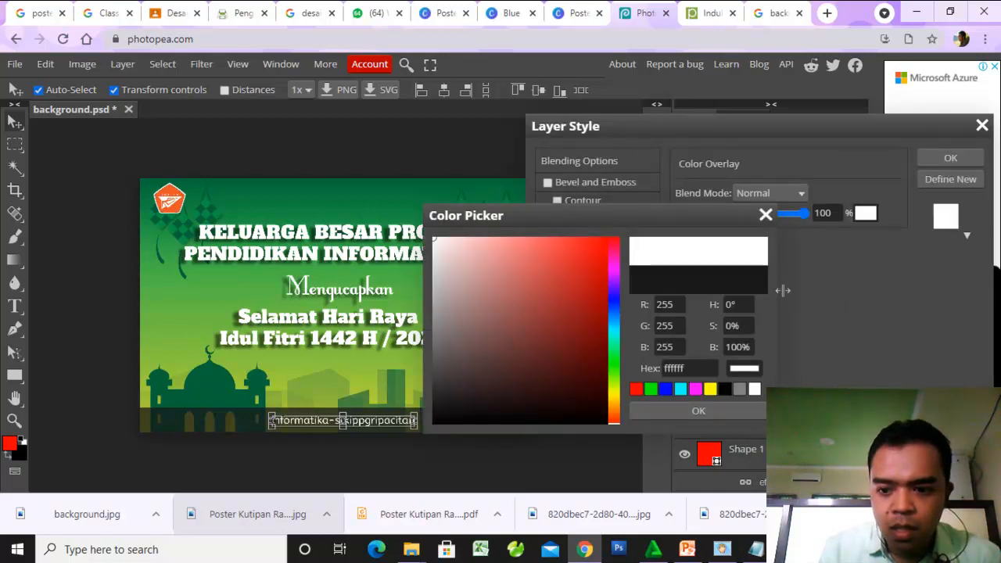
pyautogui.click(751, 412)
pyautogui.click(951, 158)
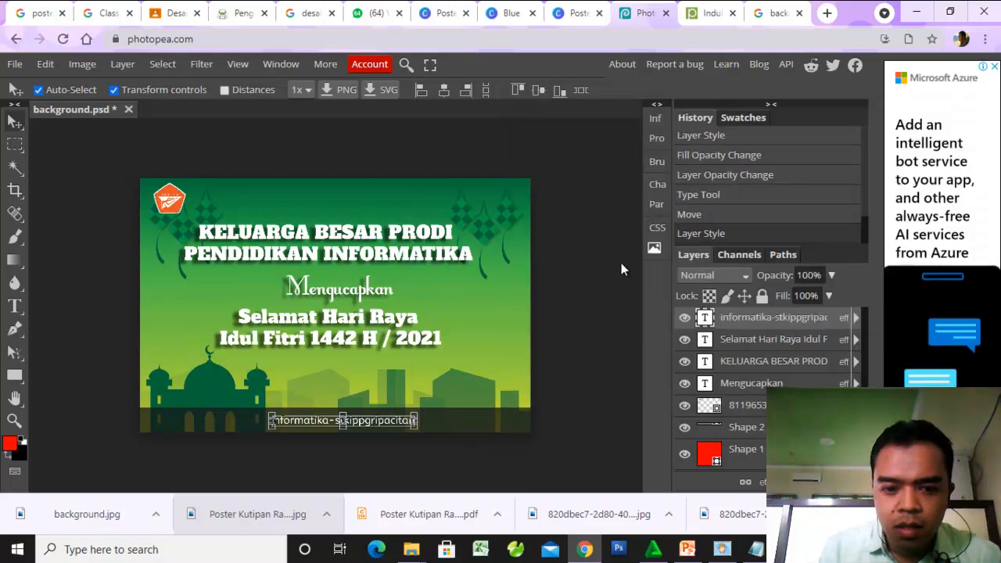
pyautogui.click(602, 175)
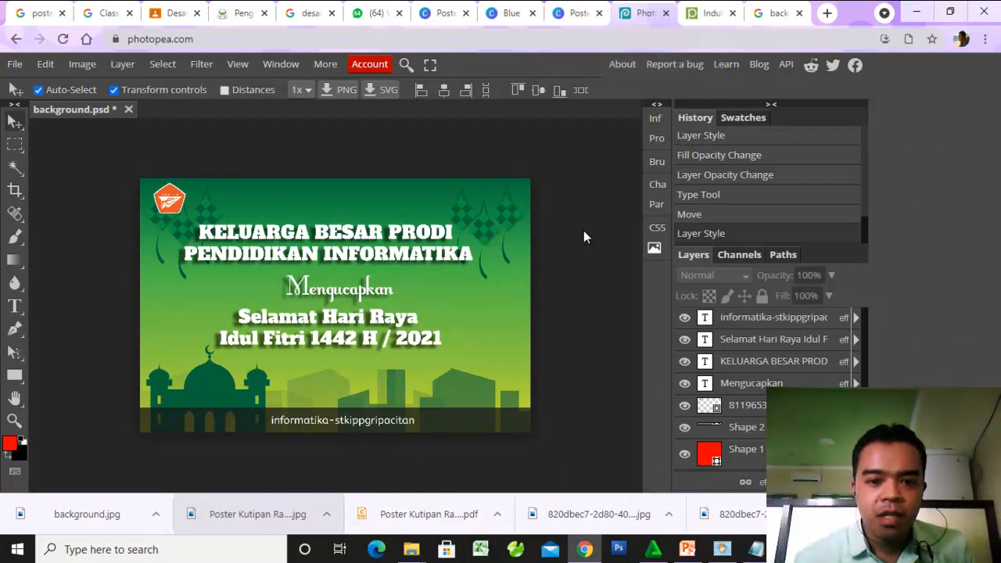
pyautogui.click(573, 14)
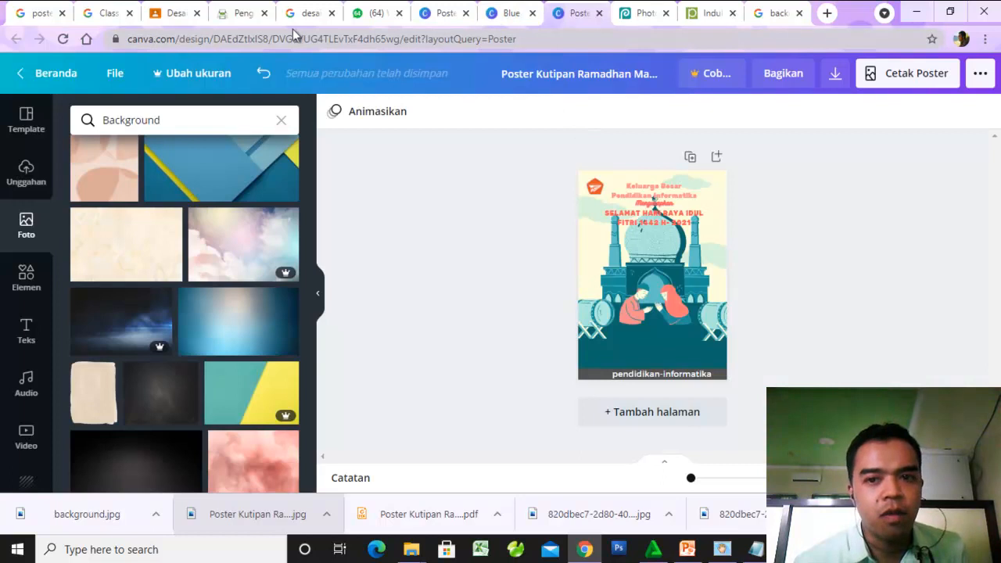
pyautogui.click(647, 15)
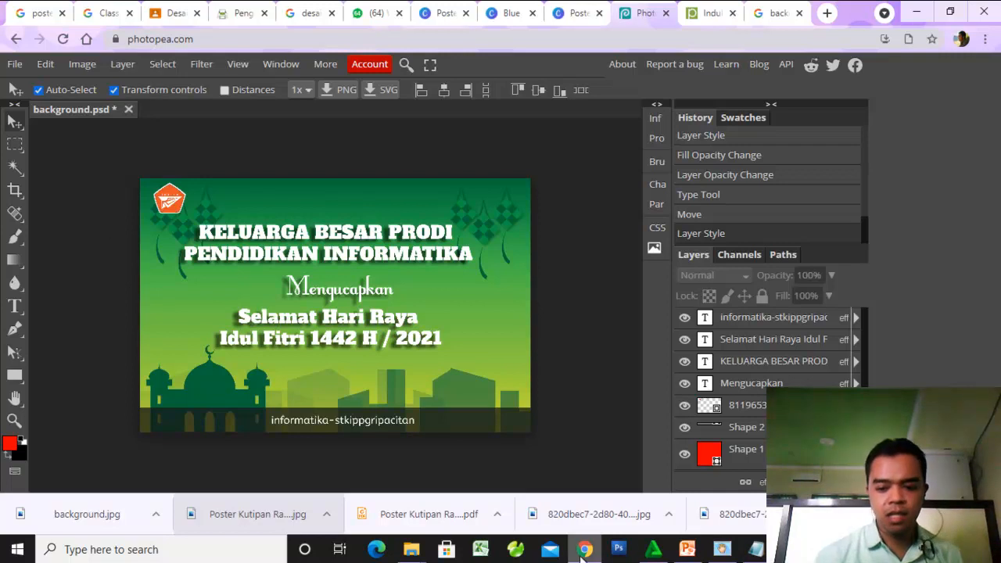
pyautogui.click(687, 549)
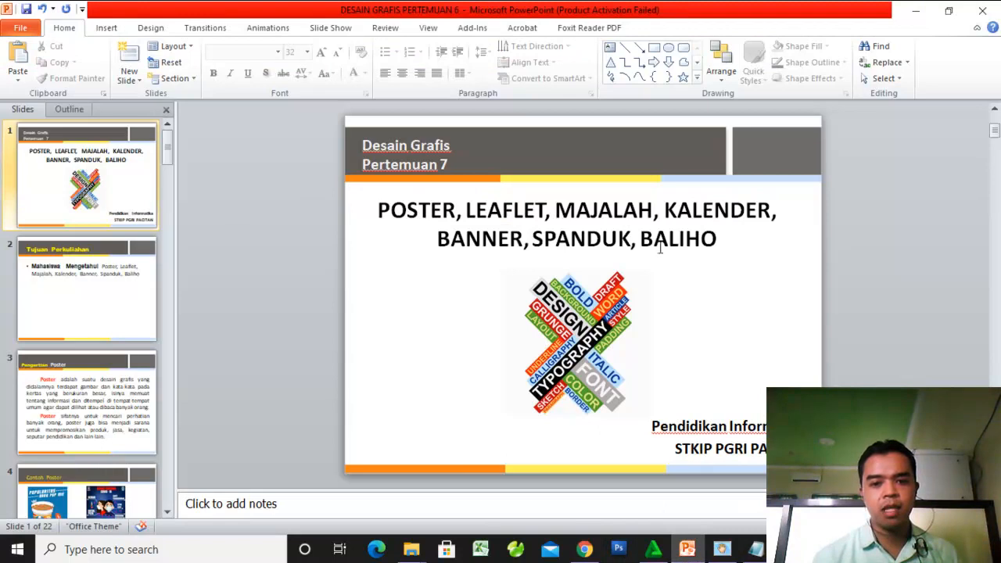
pyautogui.click(916, 17)
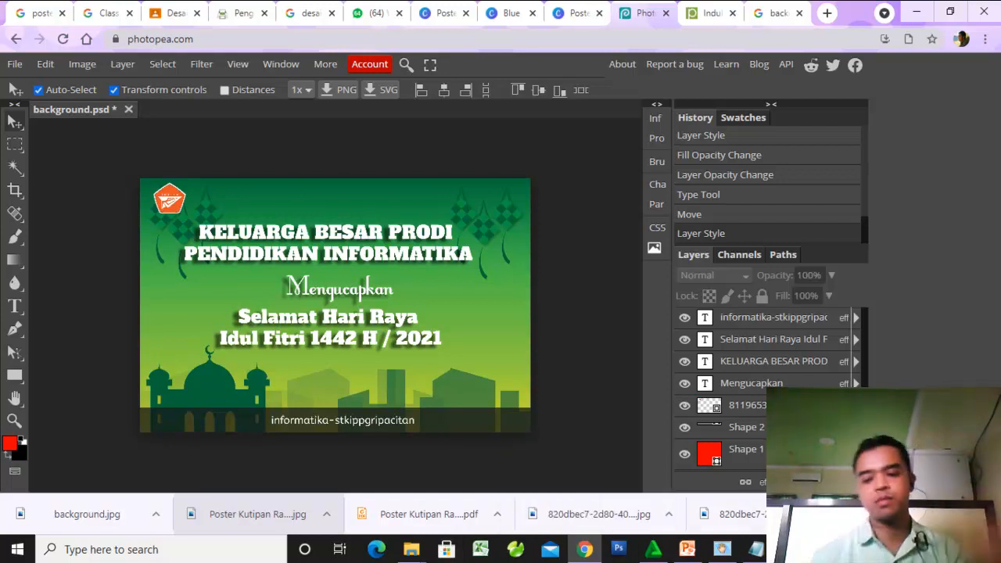
pyautogui.click(789, 548)
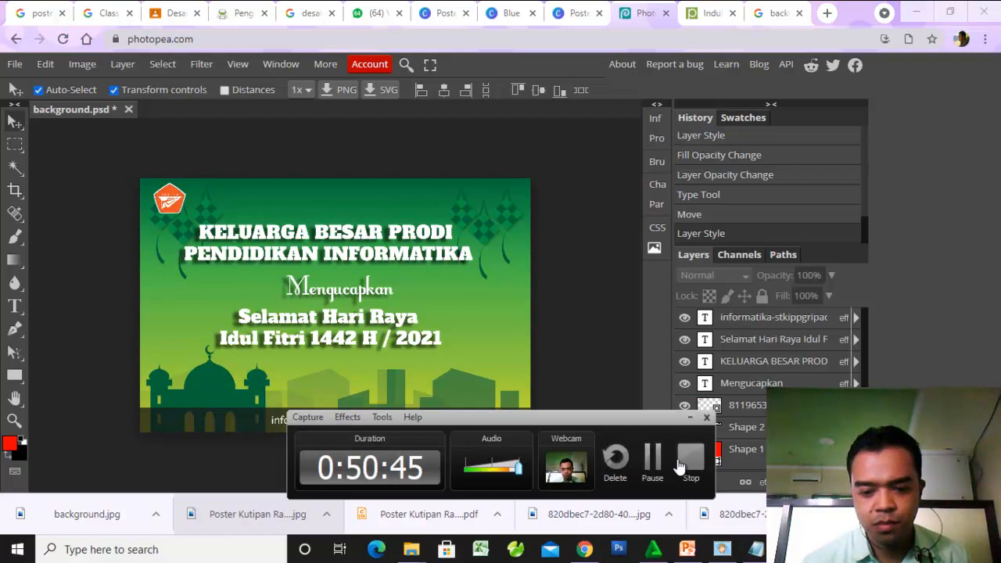